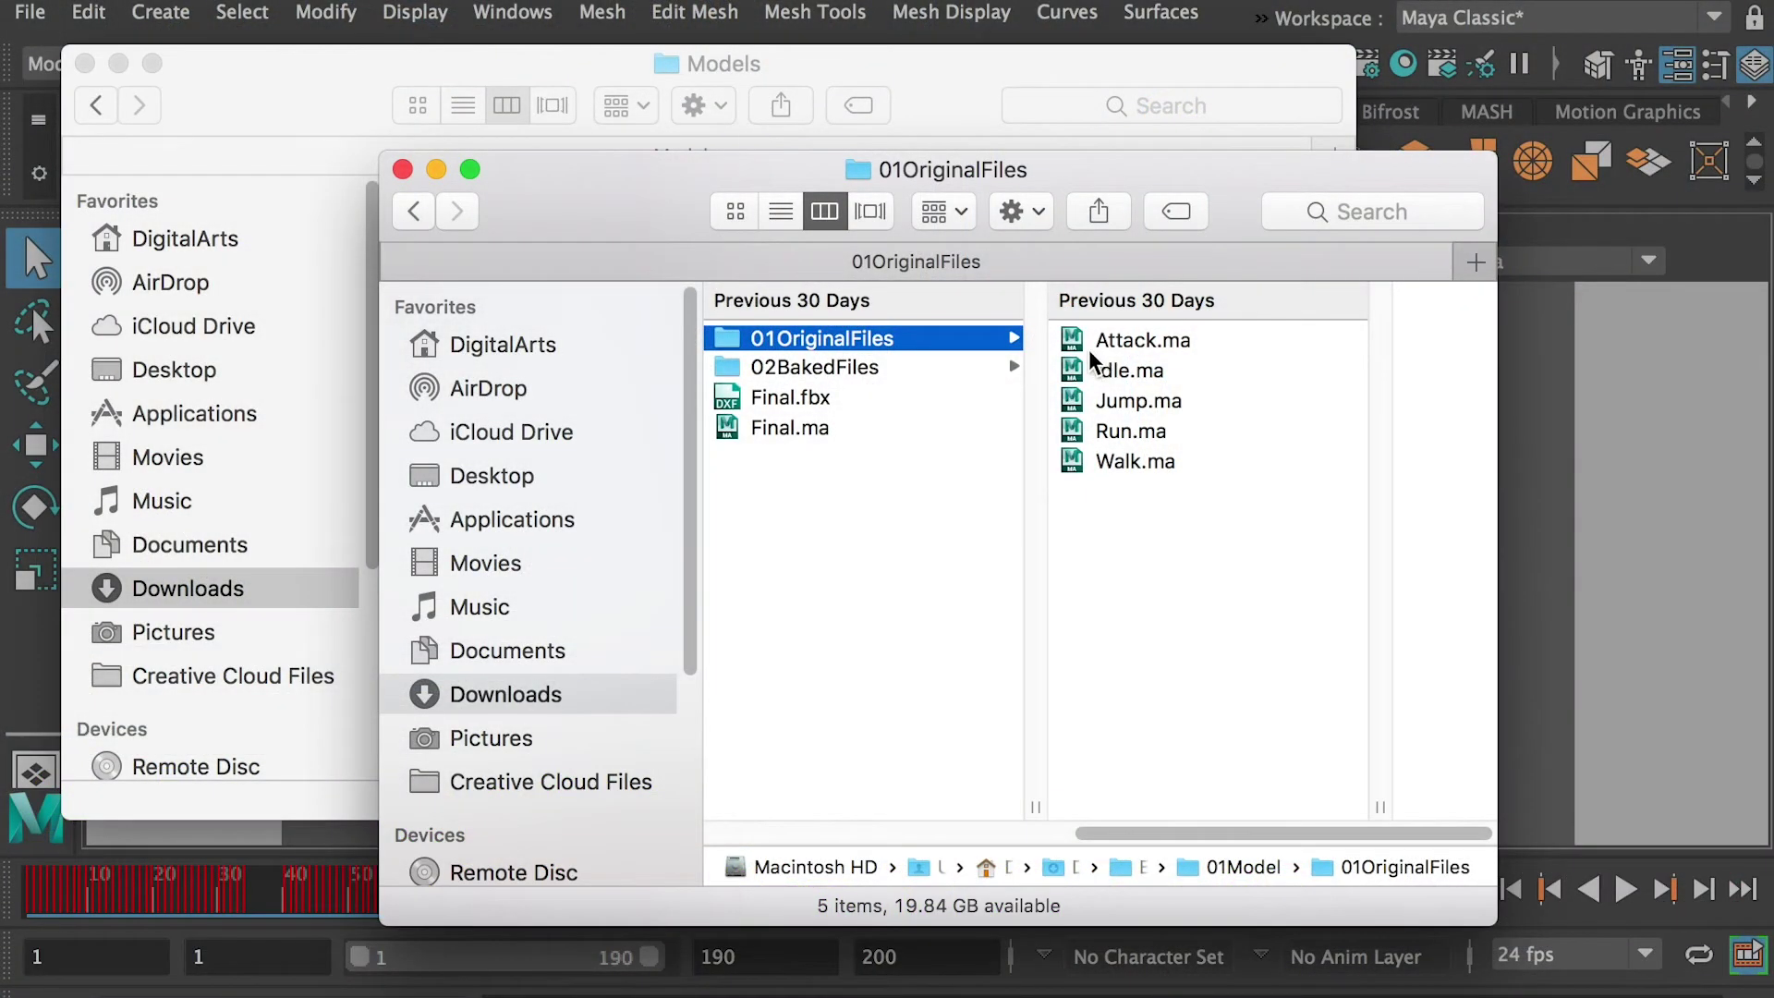
- Play back Attack.ma from 01OriginalFiles and Attack-Baked.ma from 02BakedFiles in Maya to compare the attack animations
left_click(1196, 344)
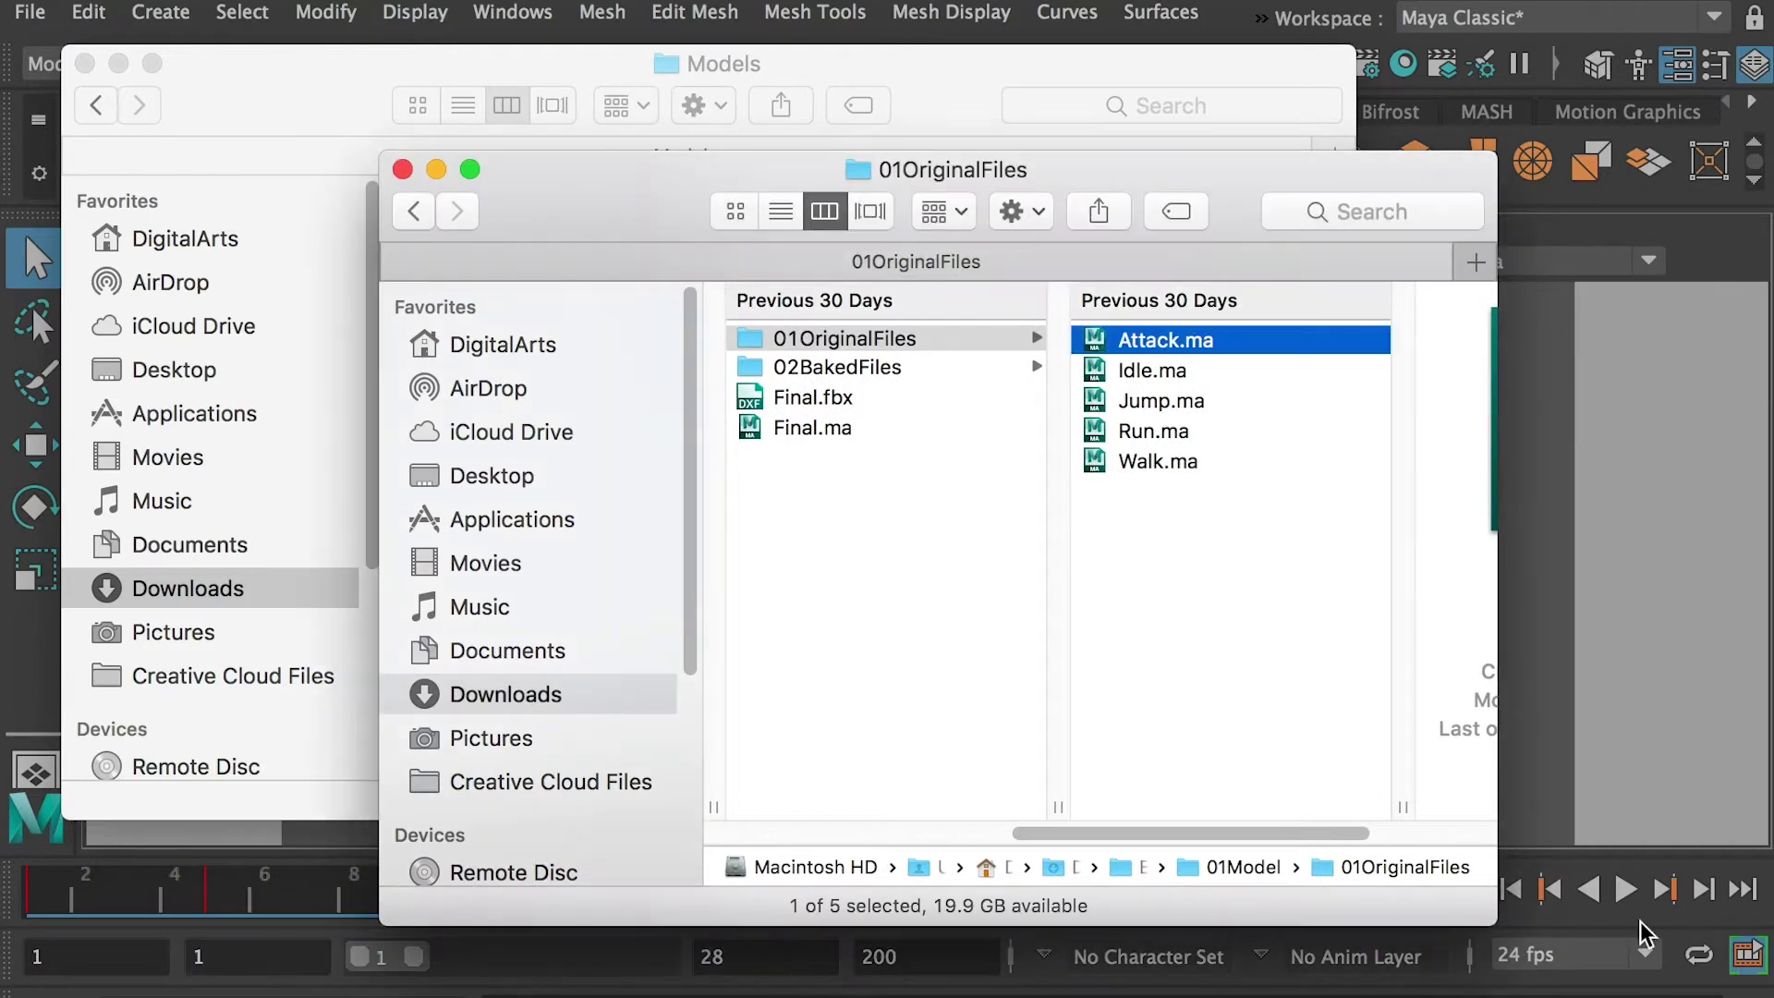
left_click(1624, 892)
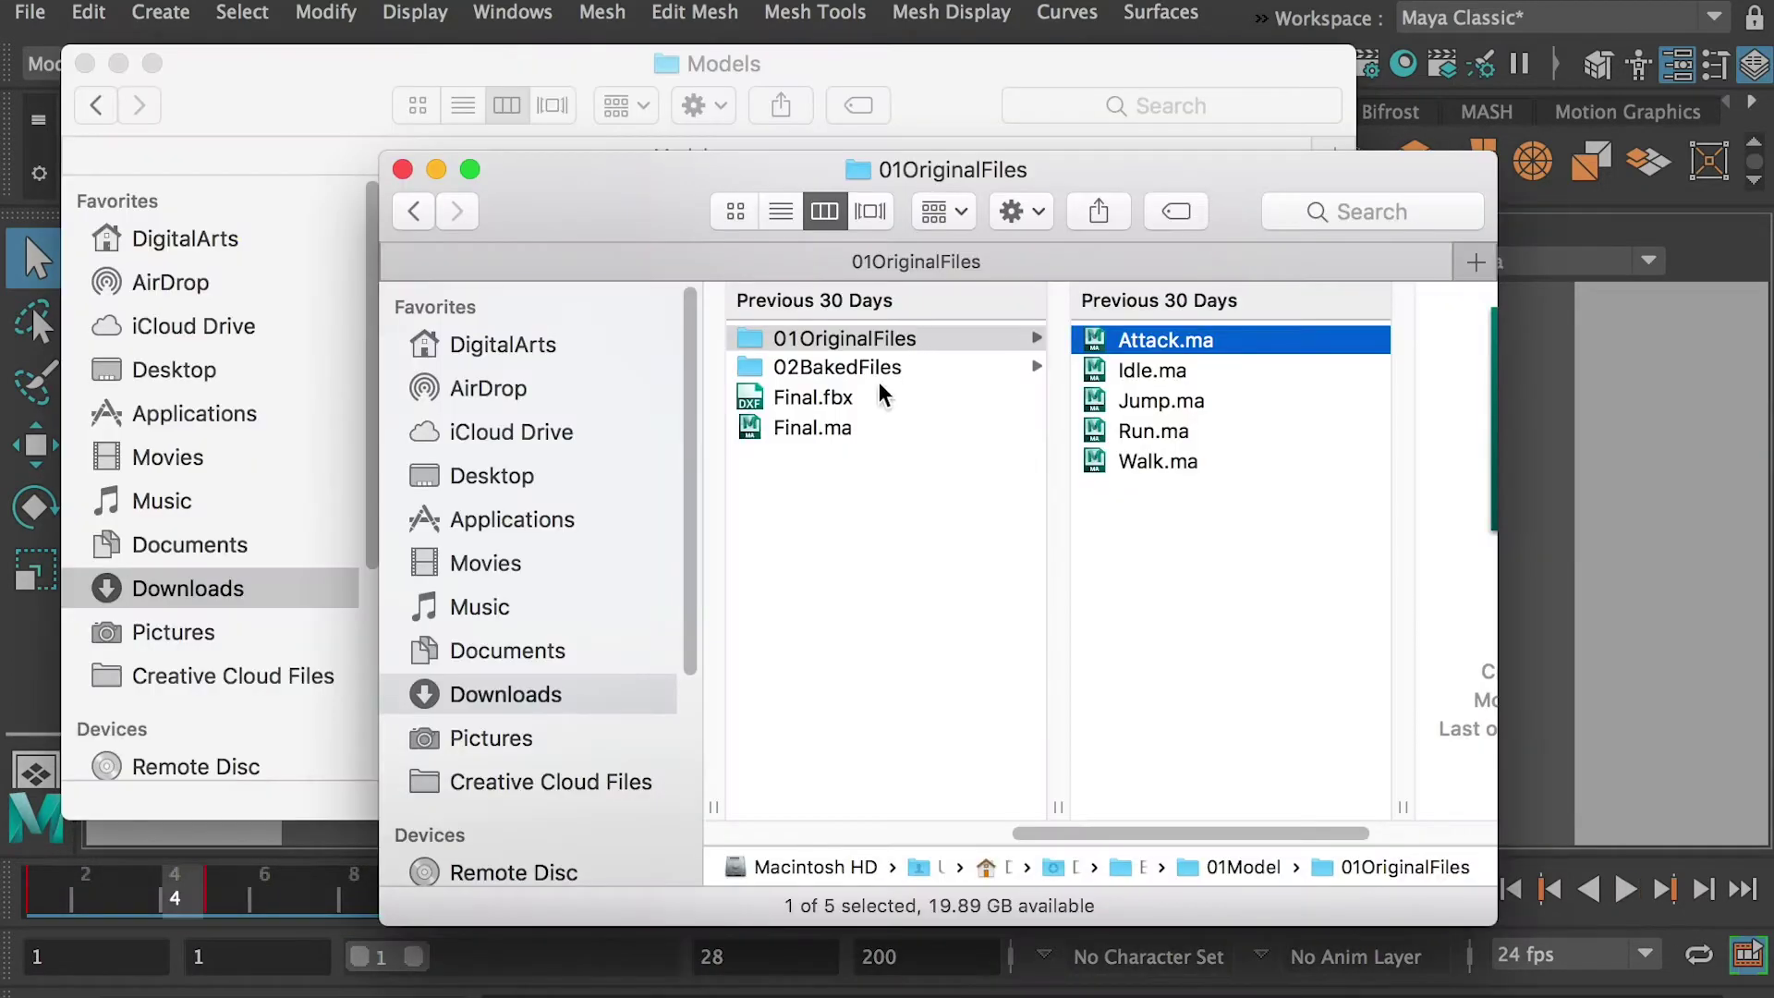
left_click(954, 366)
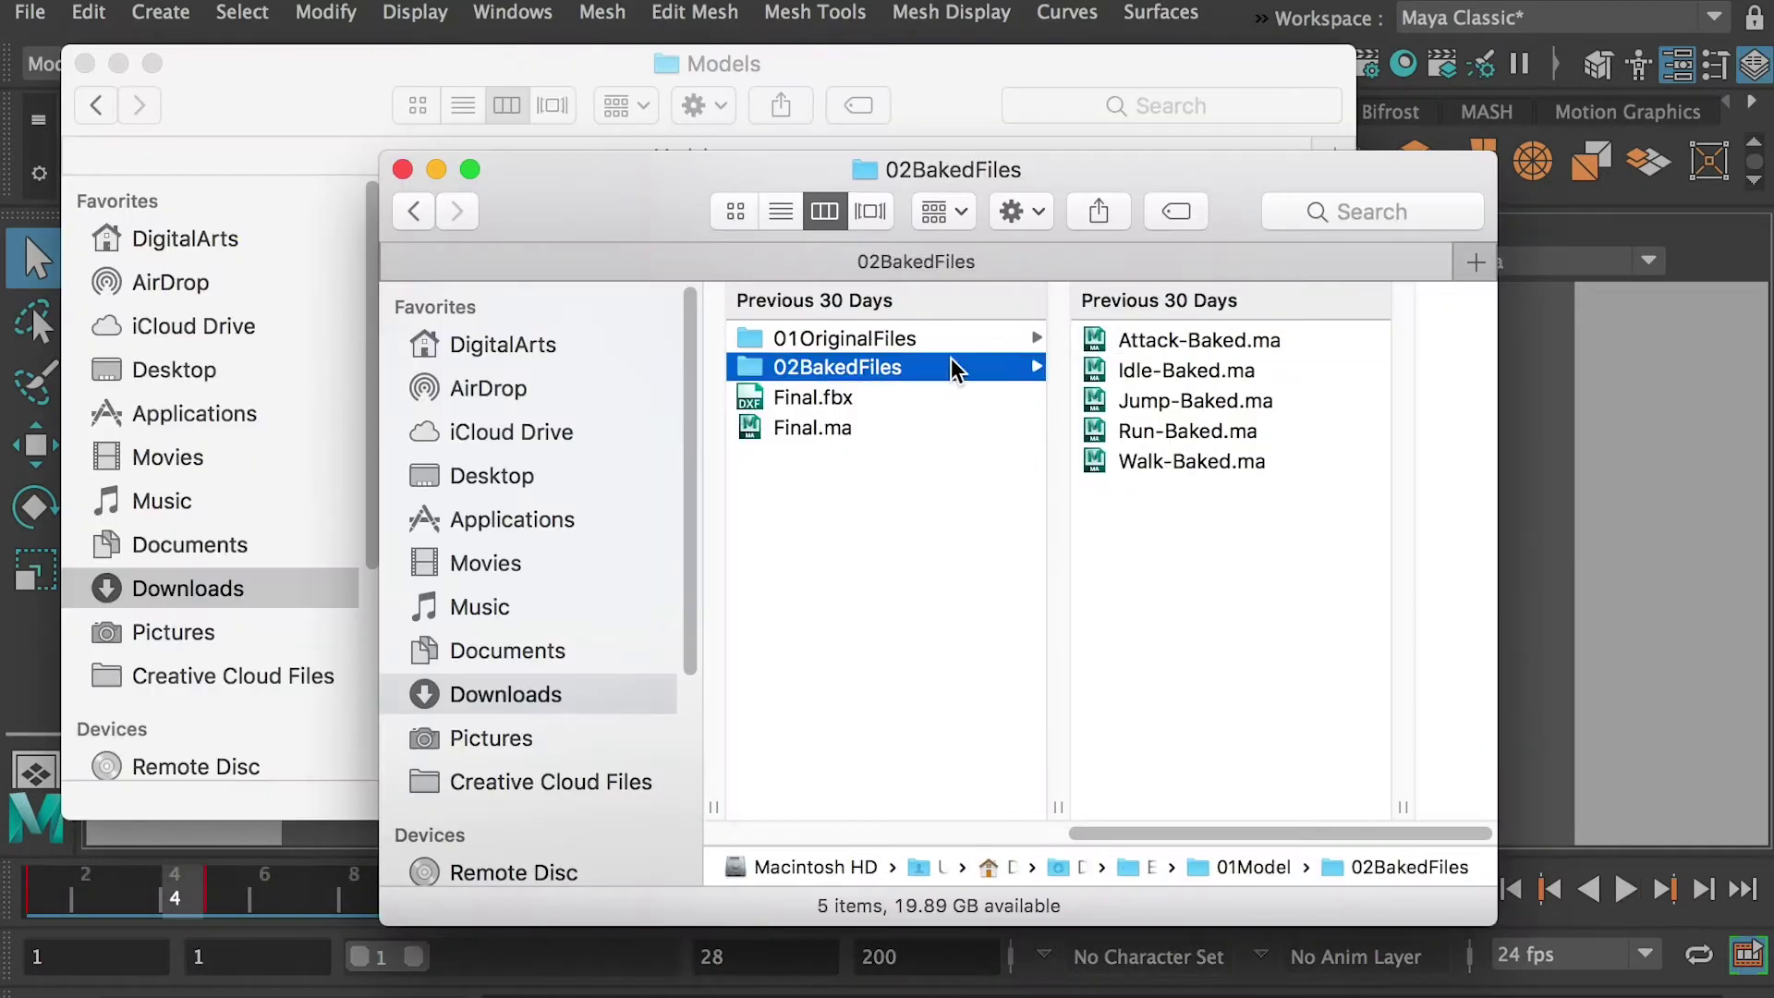
left_click(1186, 344)
left_click(1626, 889)
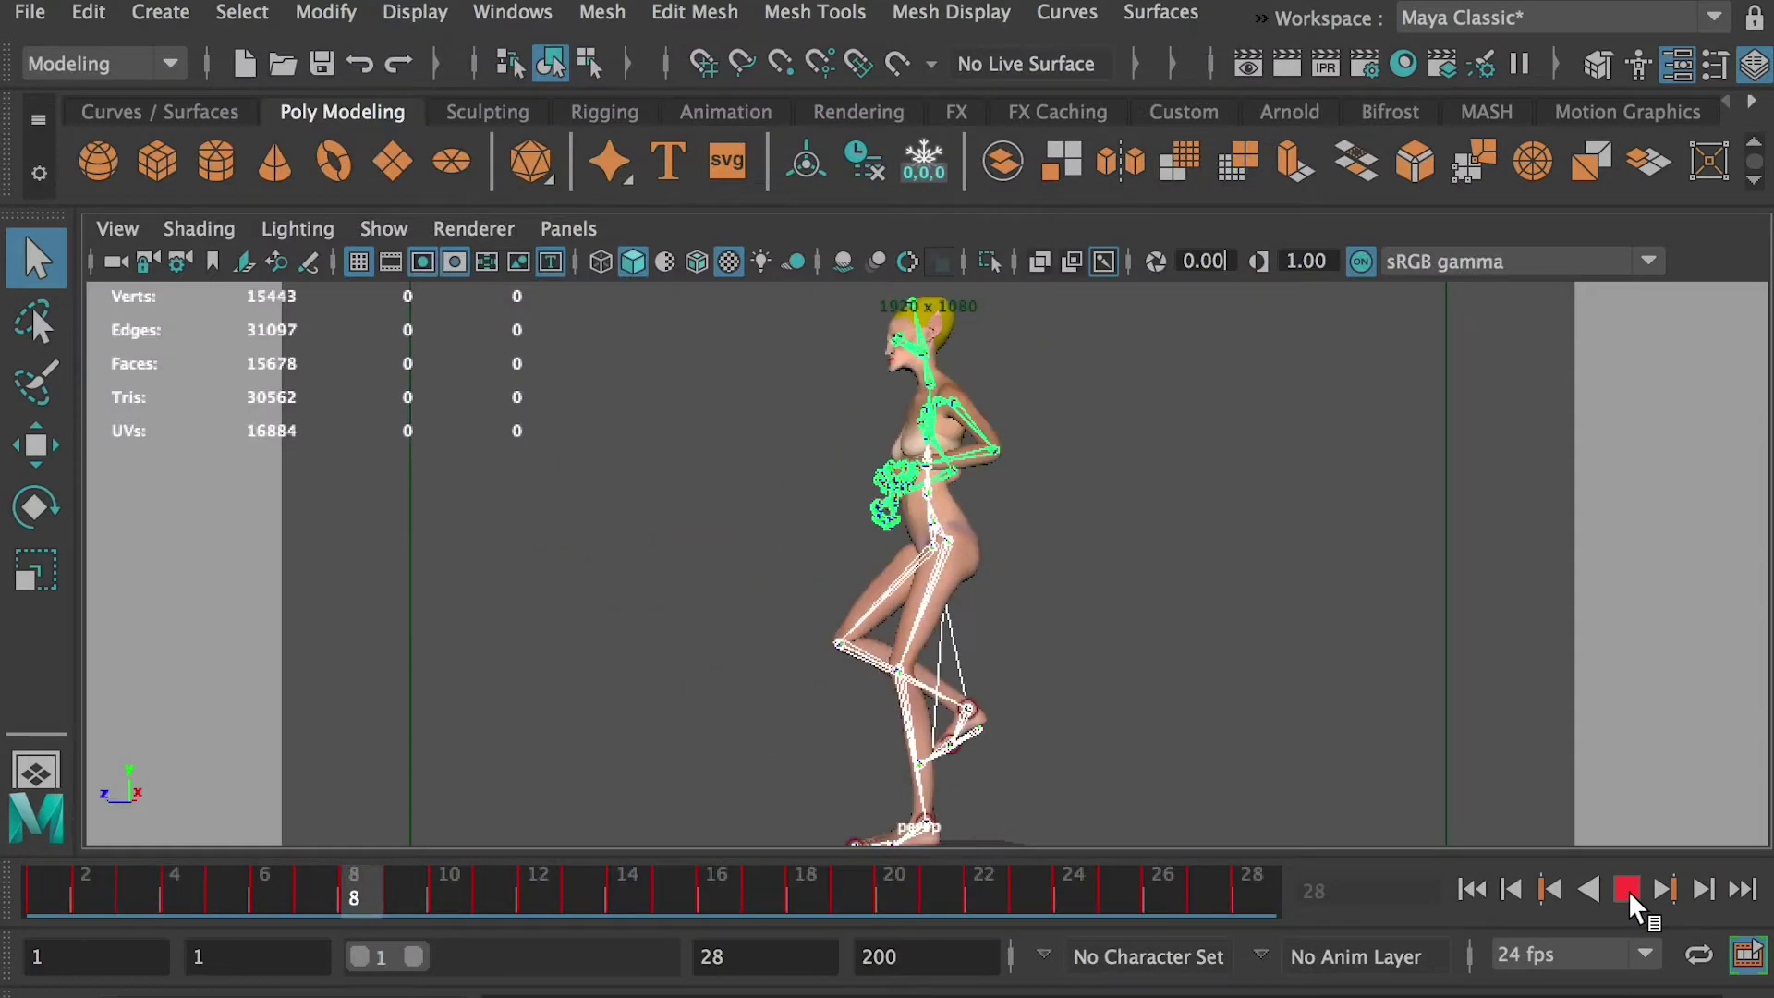
left_click(1628, 891)
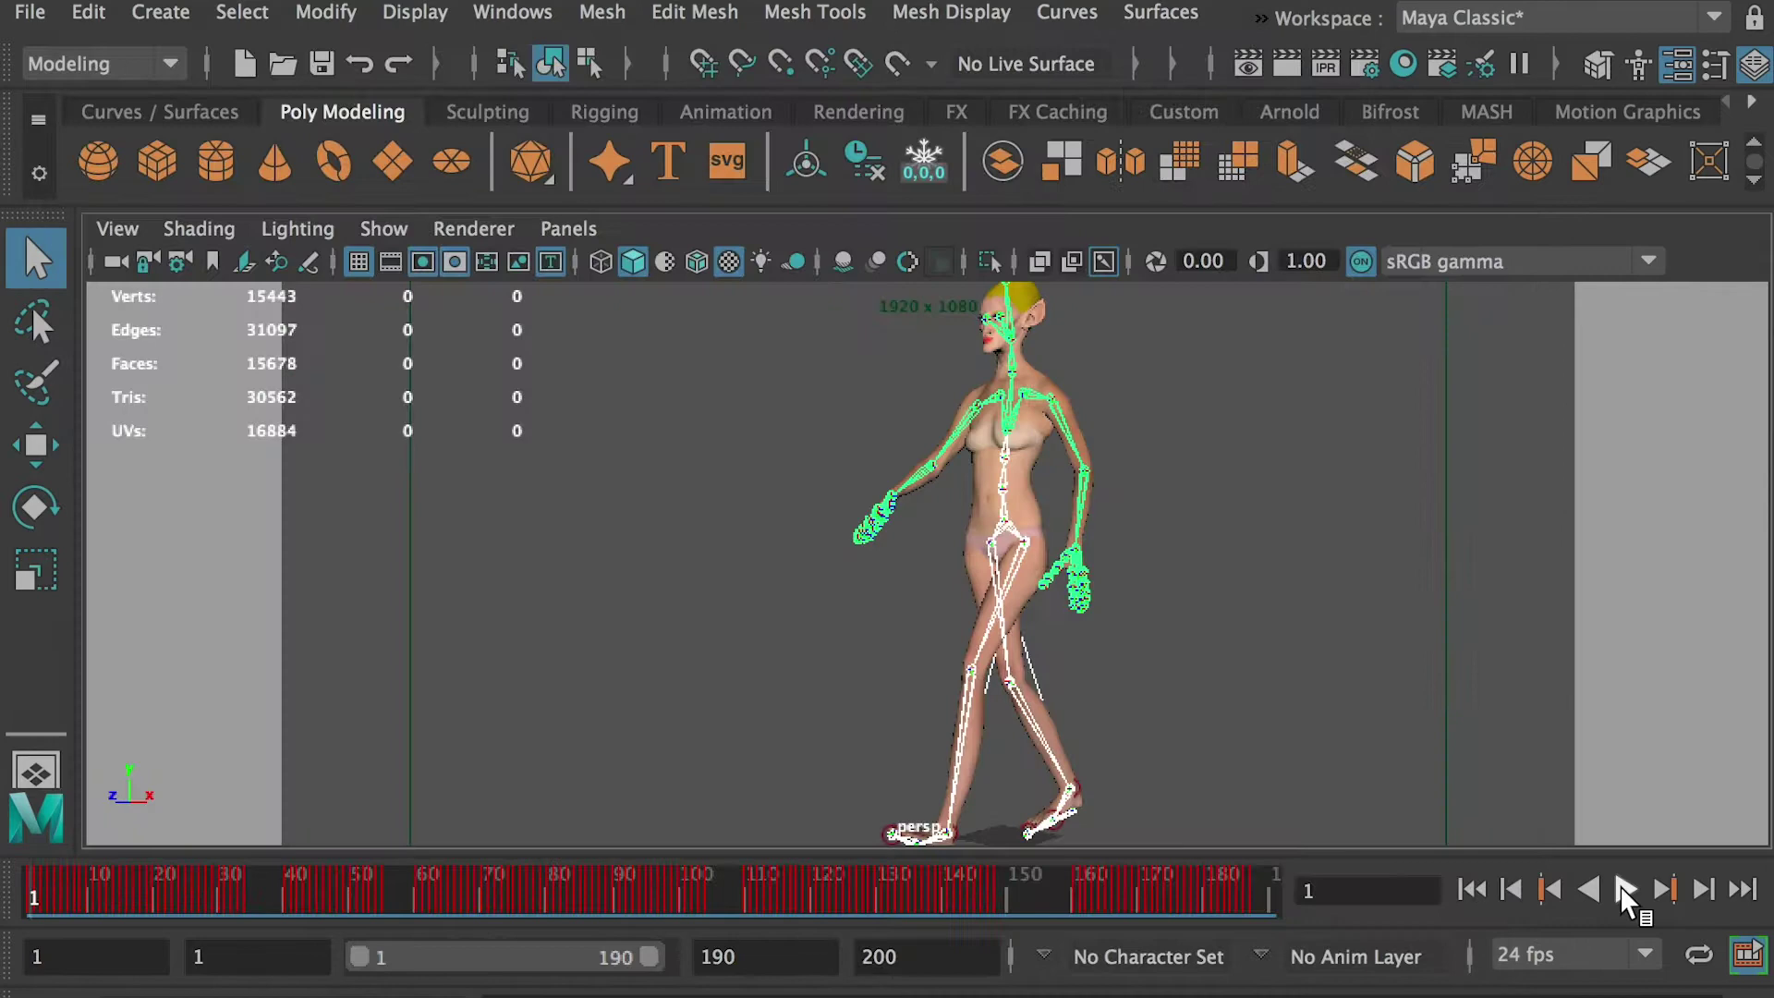
- Play the combined animation of Final.ma through its full timeline and stop playback
left_click(1626, 891)
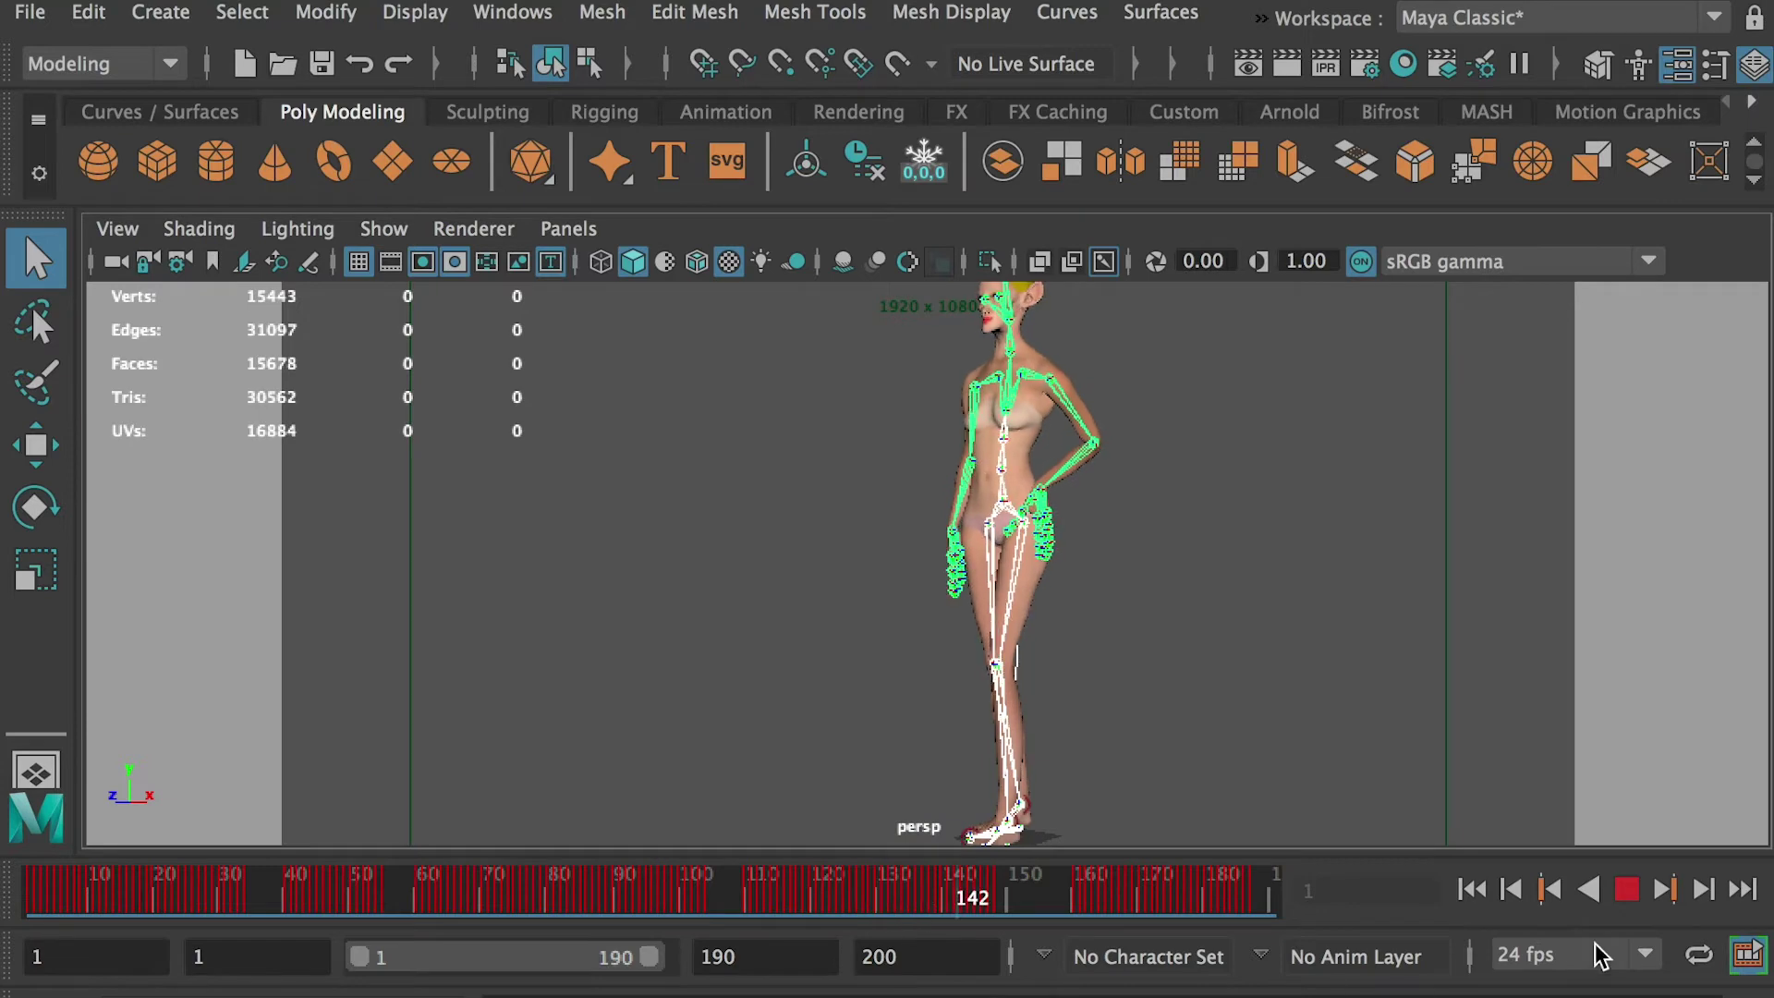
left_click(1626, 890)
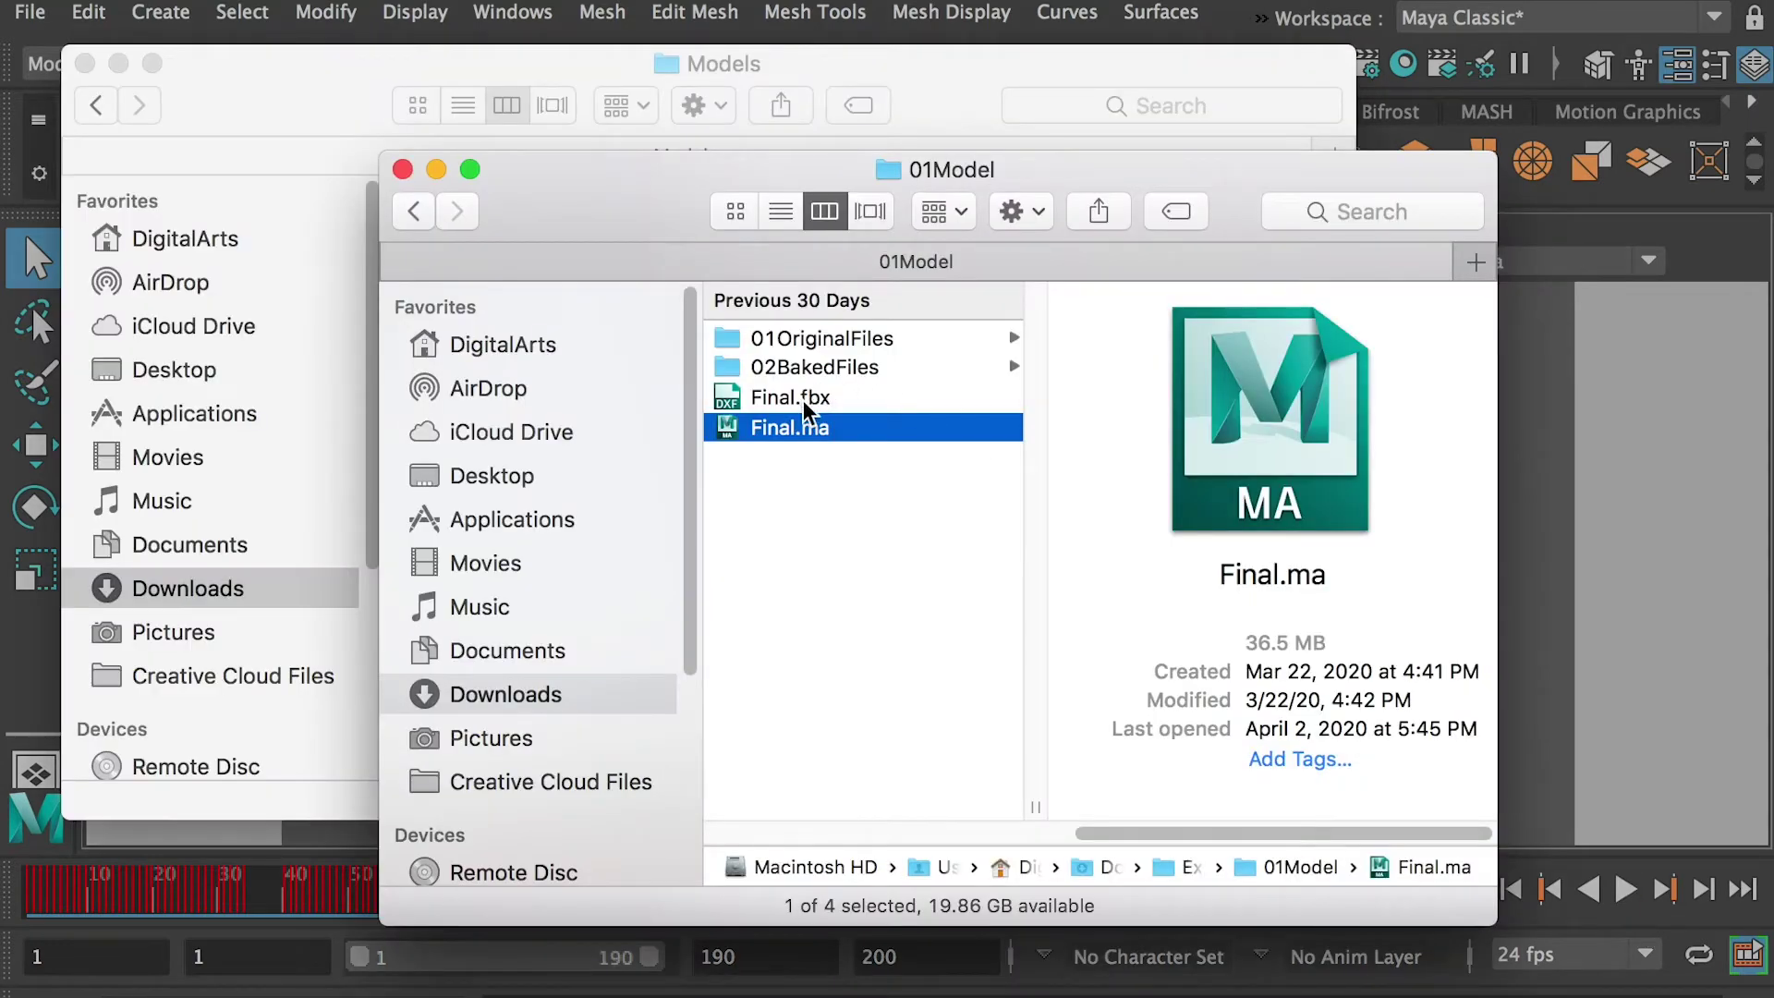
- Bring Final.fbx from the 01Model folder into the Unity project's Models assets and fix the textures flagged as normal maps
left_click(804, 399)
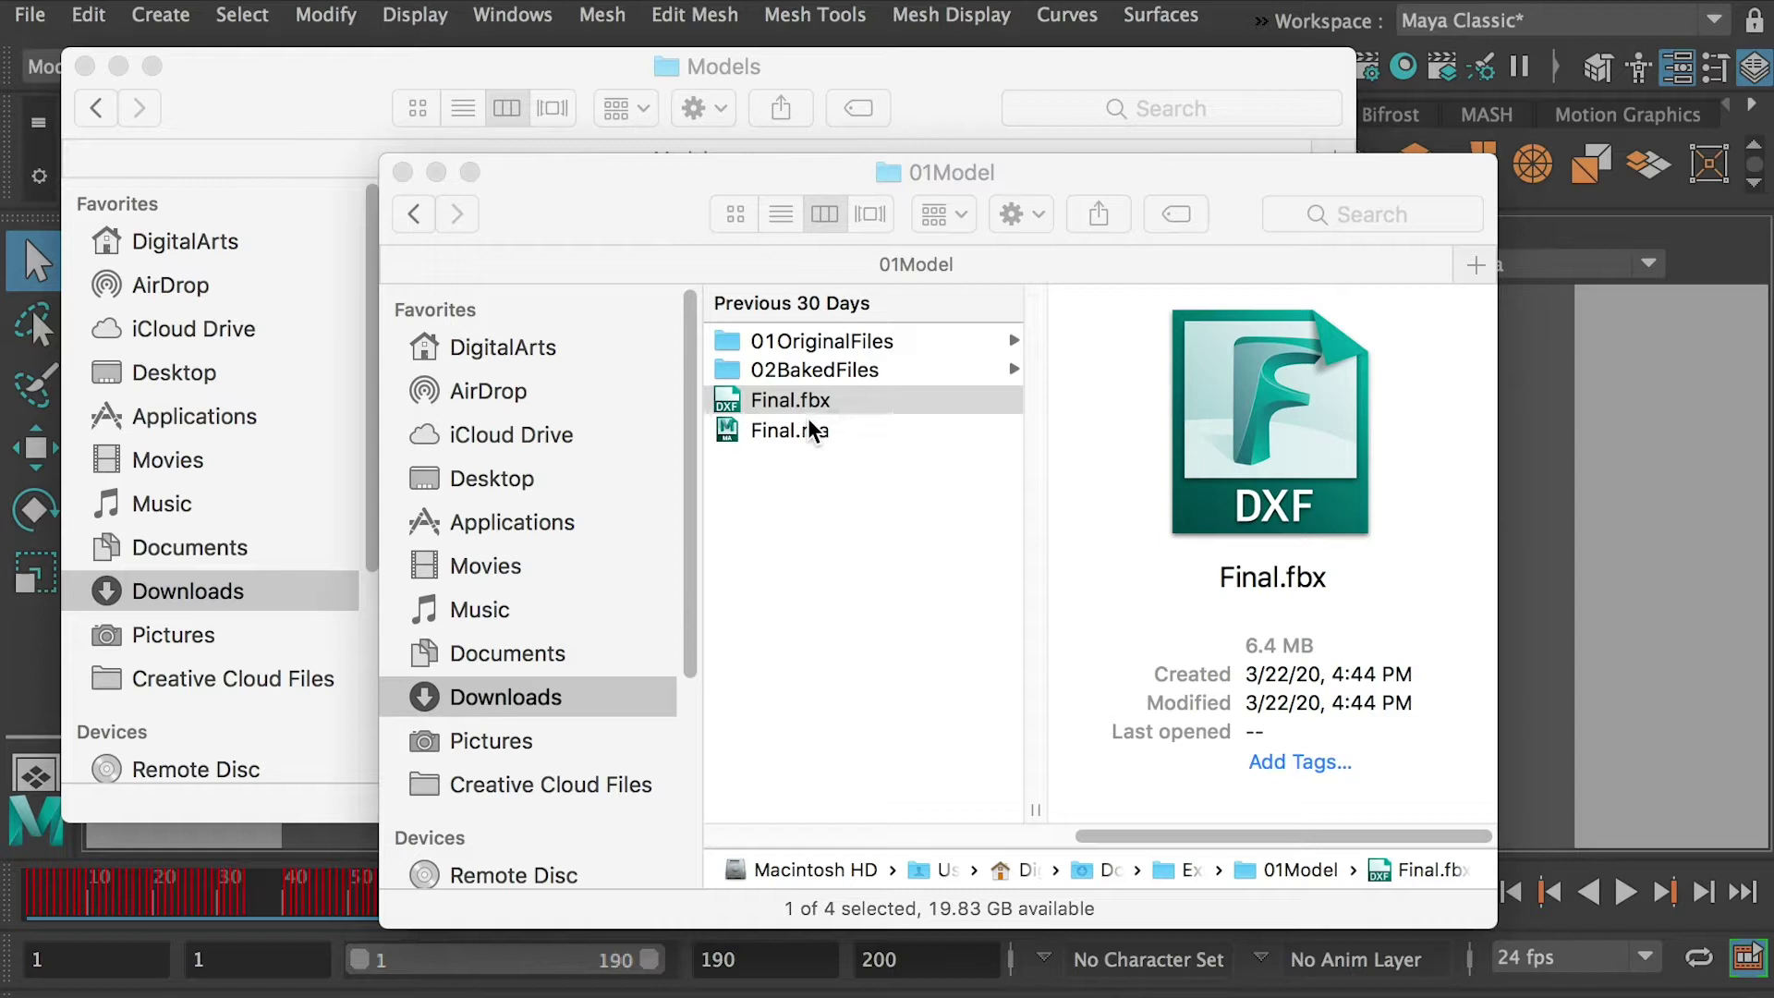
left_click(781, 413)
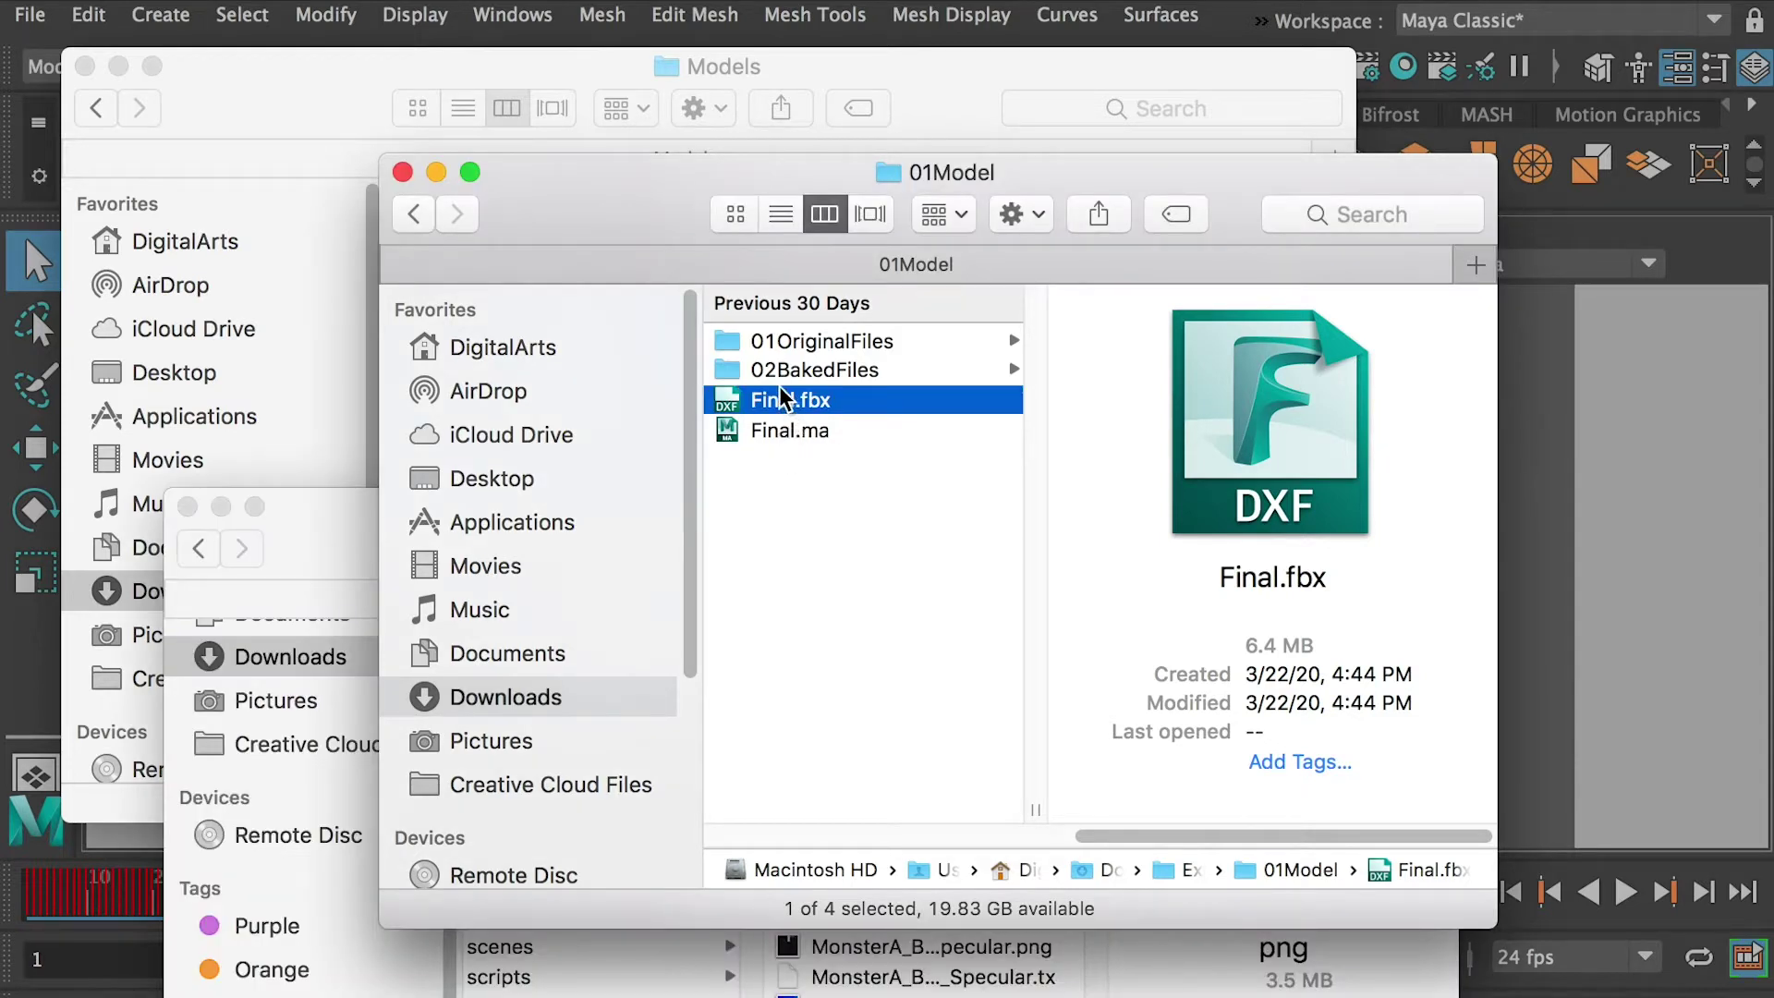
left_click(781, 370)
left_click(771, 405)
left_click(1072, 971)
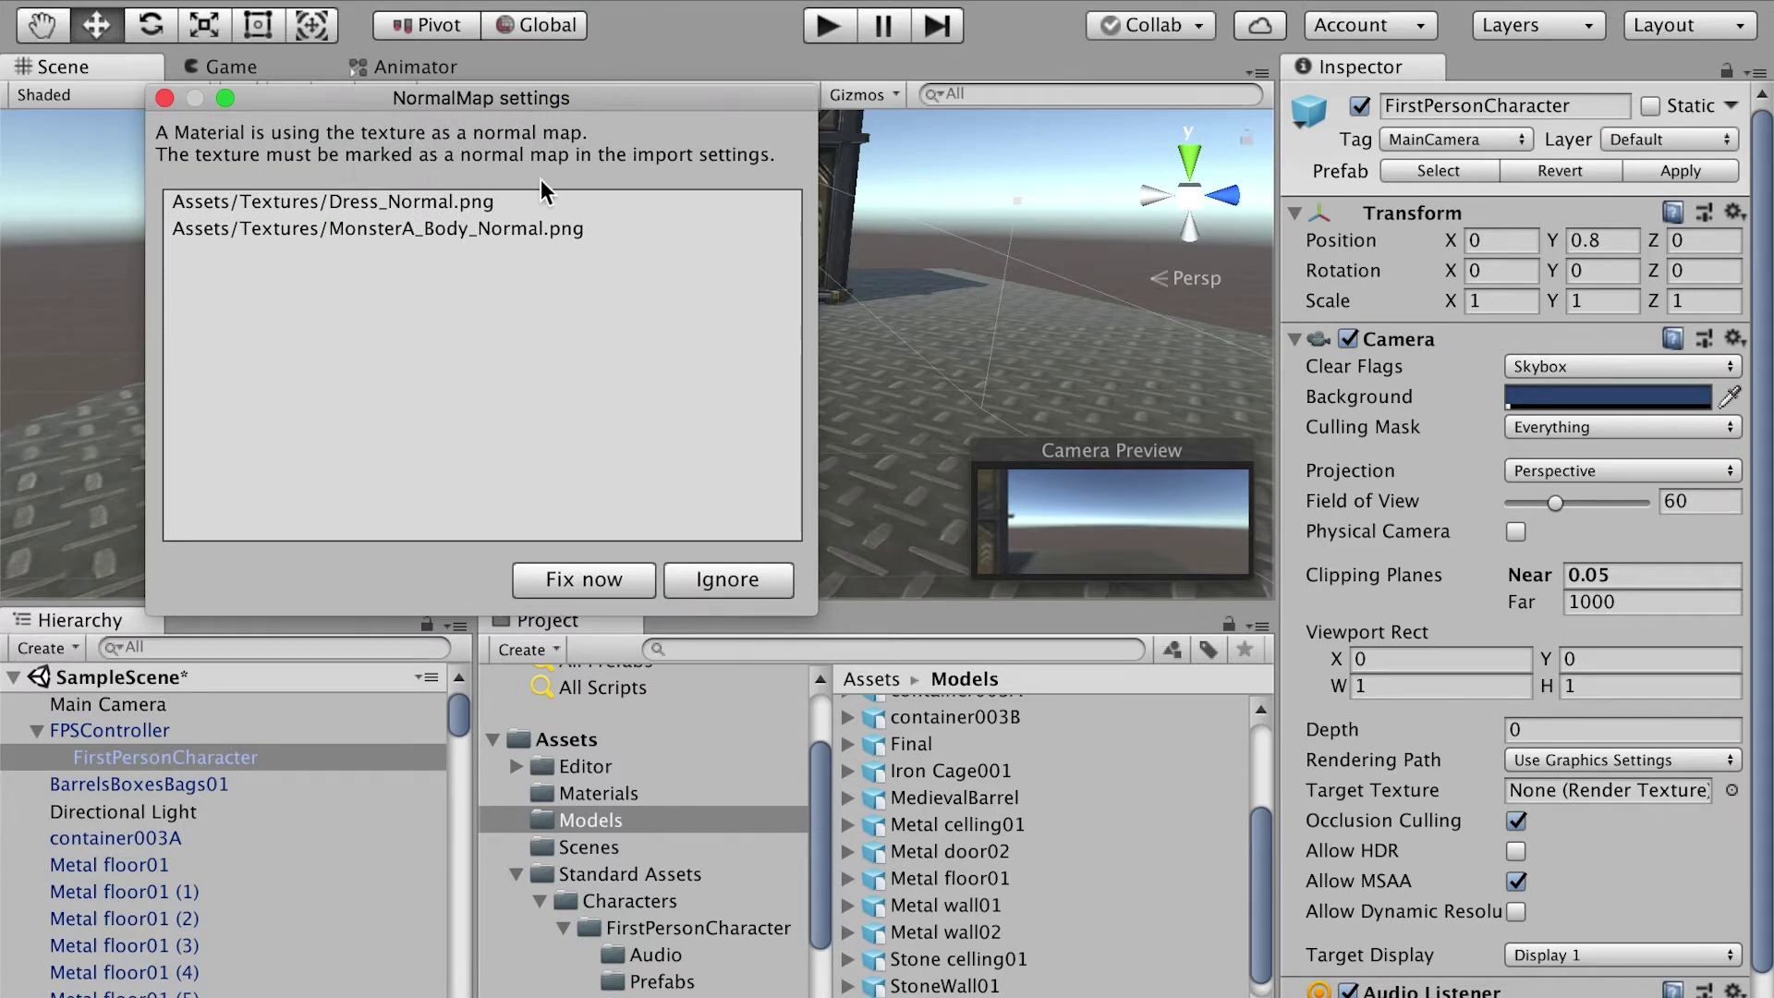
left_click(578, 585)
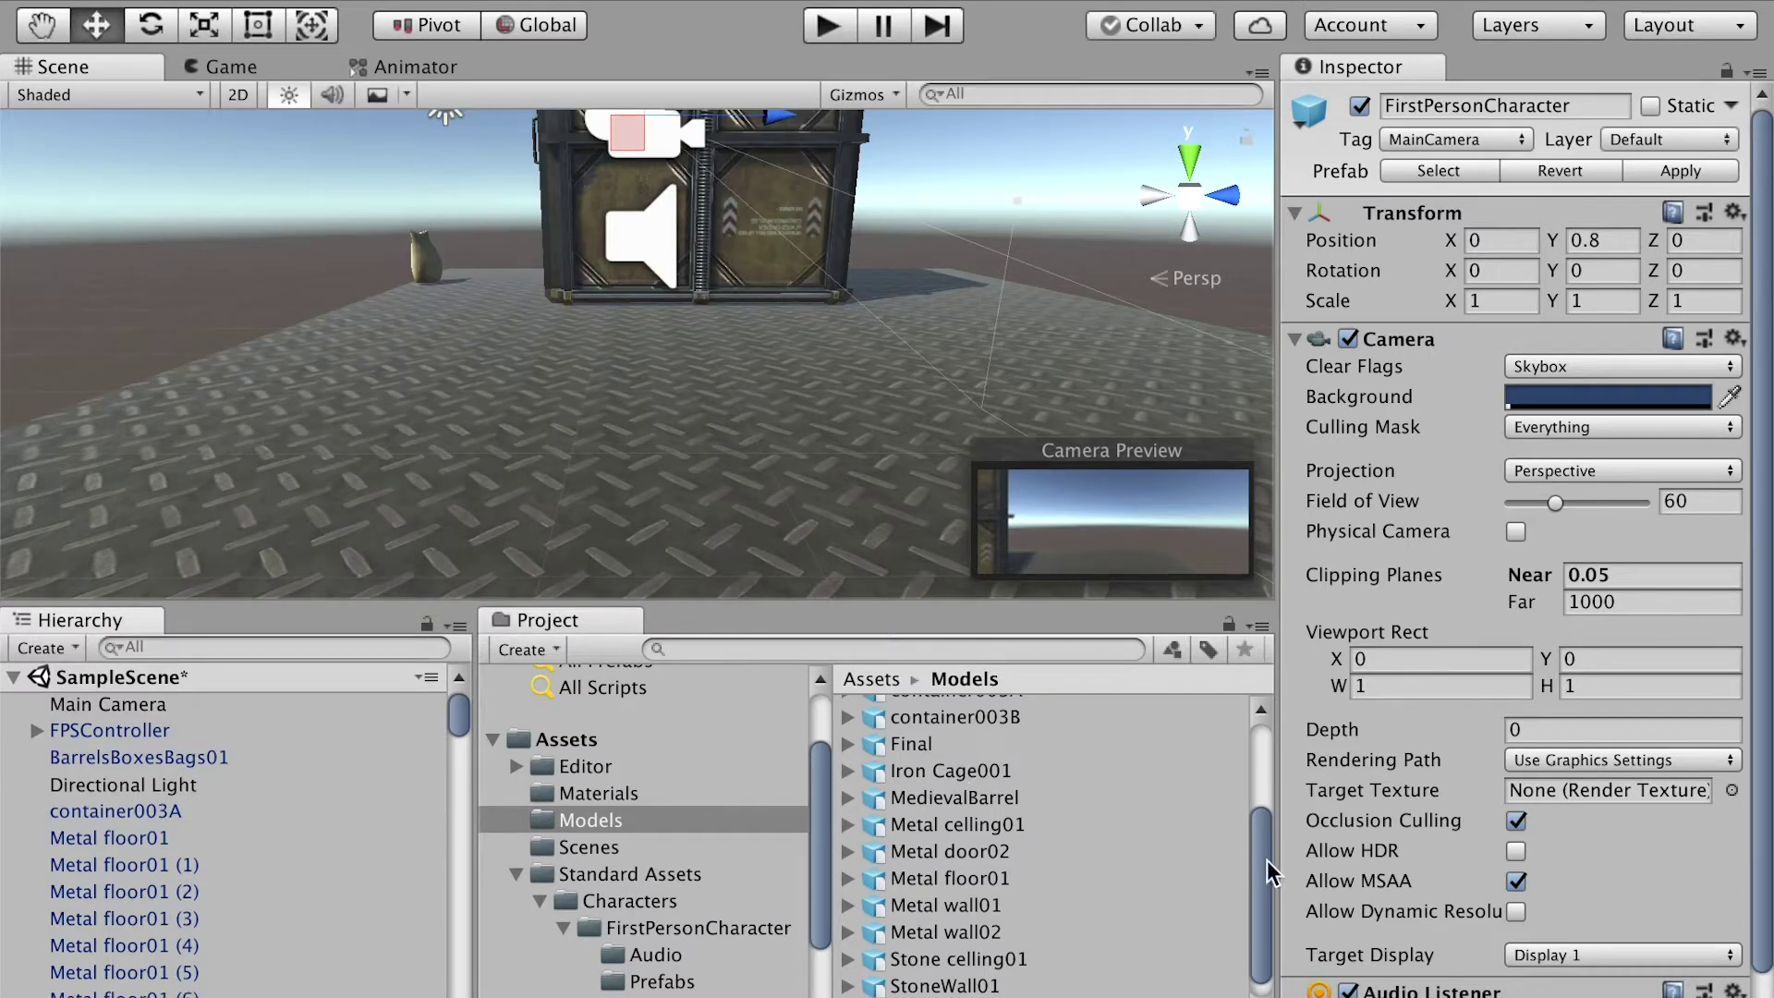
- Place the Final model on the metal floor at about X 6.64, Z 6.05 and test the scene in play mode
left_click_drag(1262, 864, 1262, 813)
left_click(913, 832)
left_click_drag(915, 834, 812, 438)
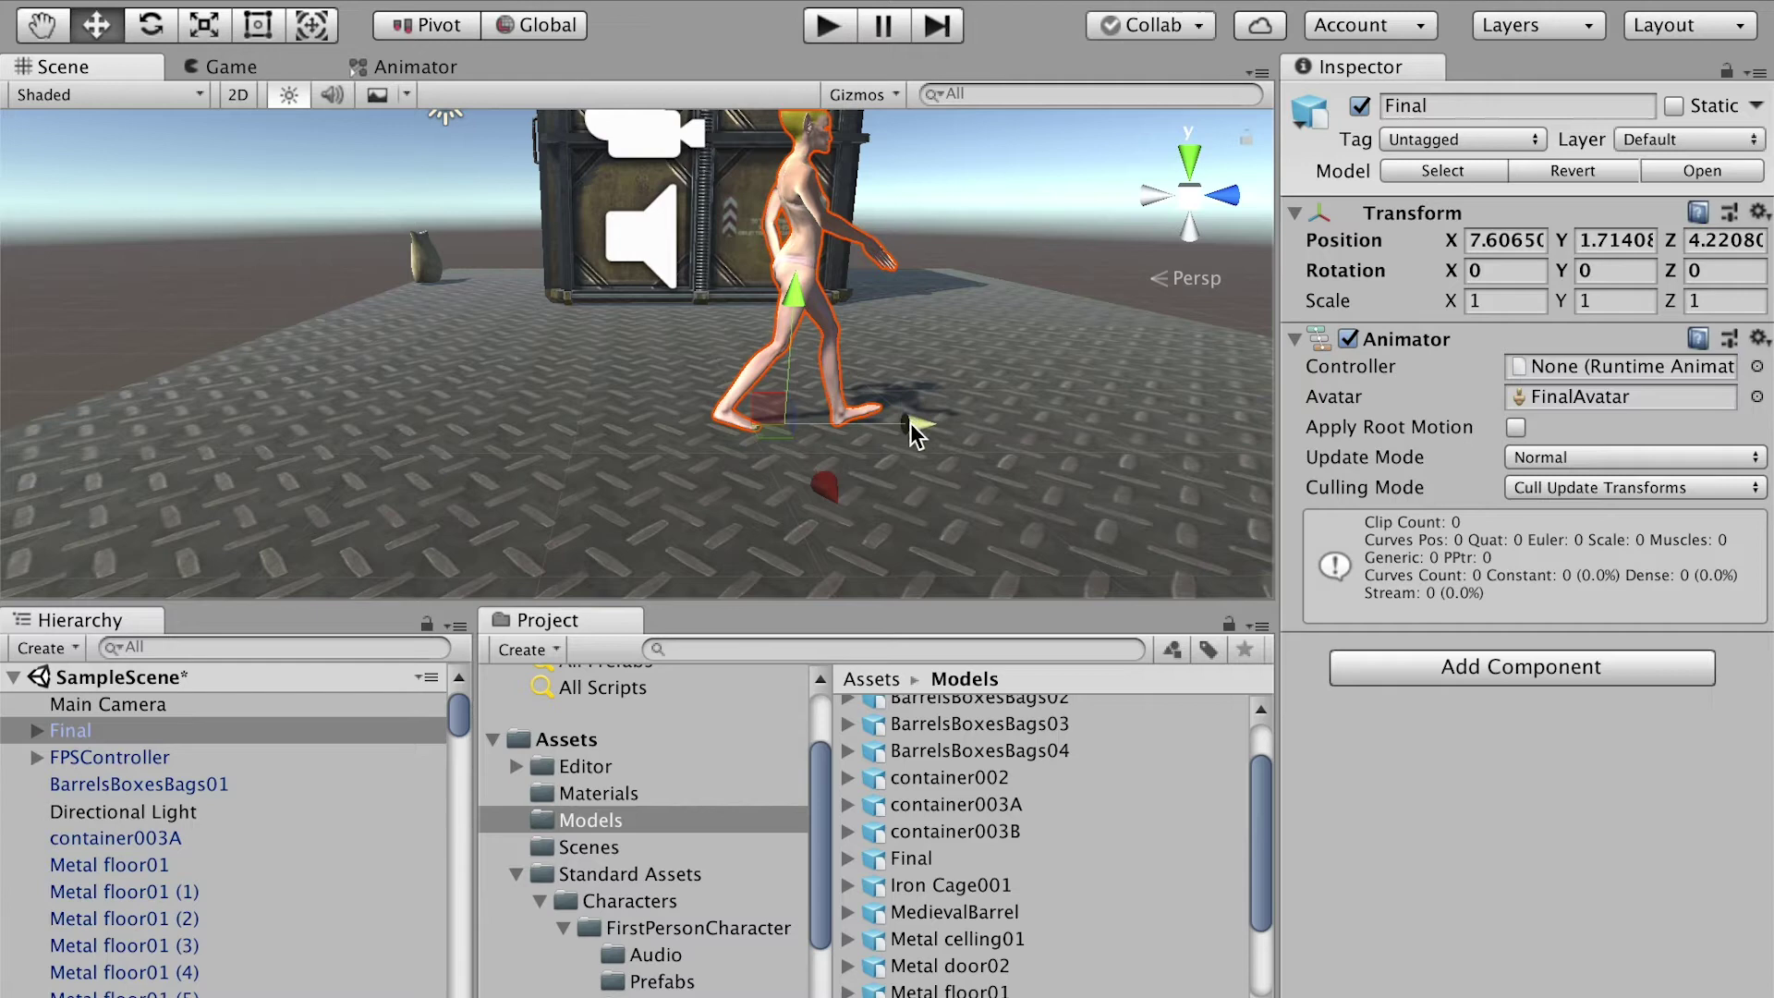
left_click_drag(911, 423, 1212, 424)
left_click_drag(1216, 495, 1109, 427)
left_click(828, 28)
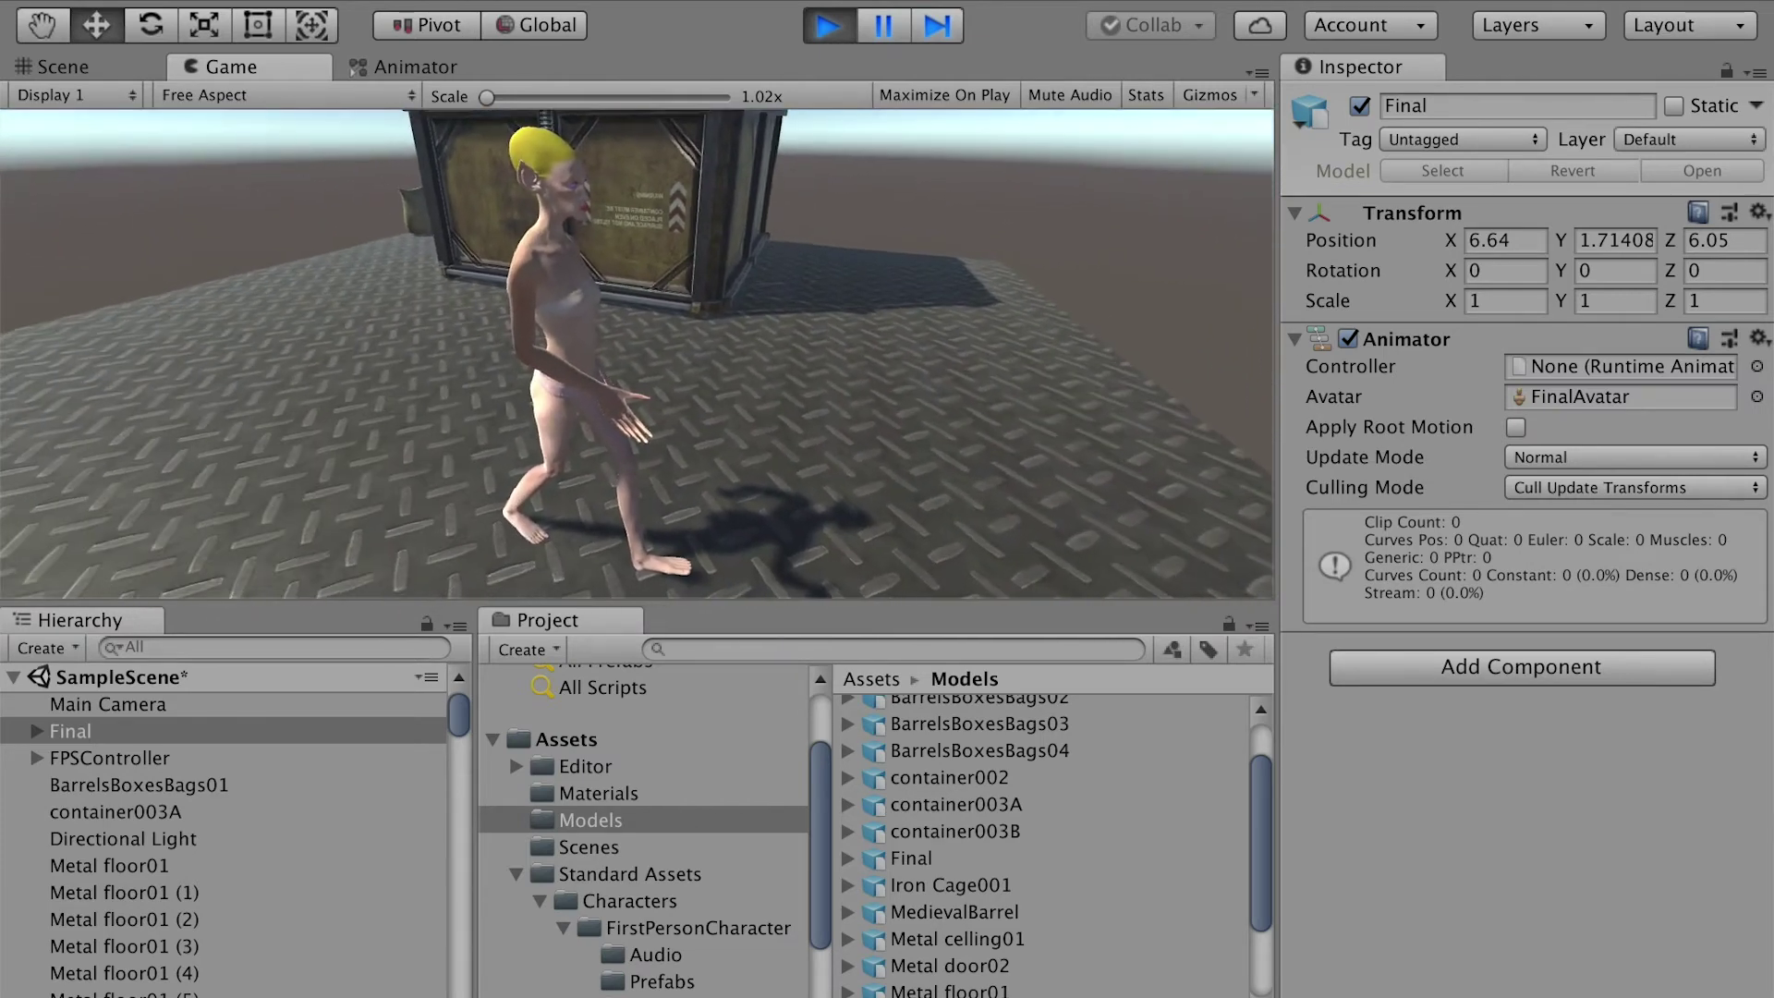
left_click(829, 27)
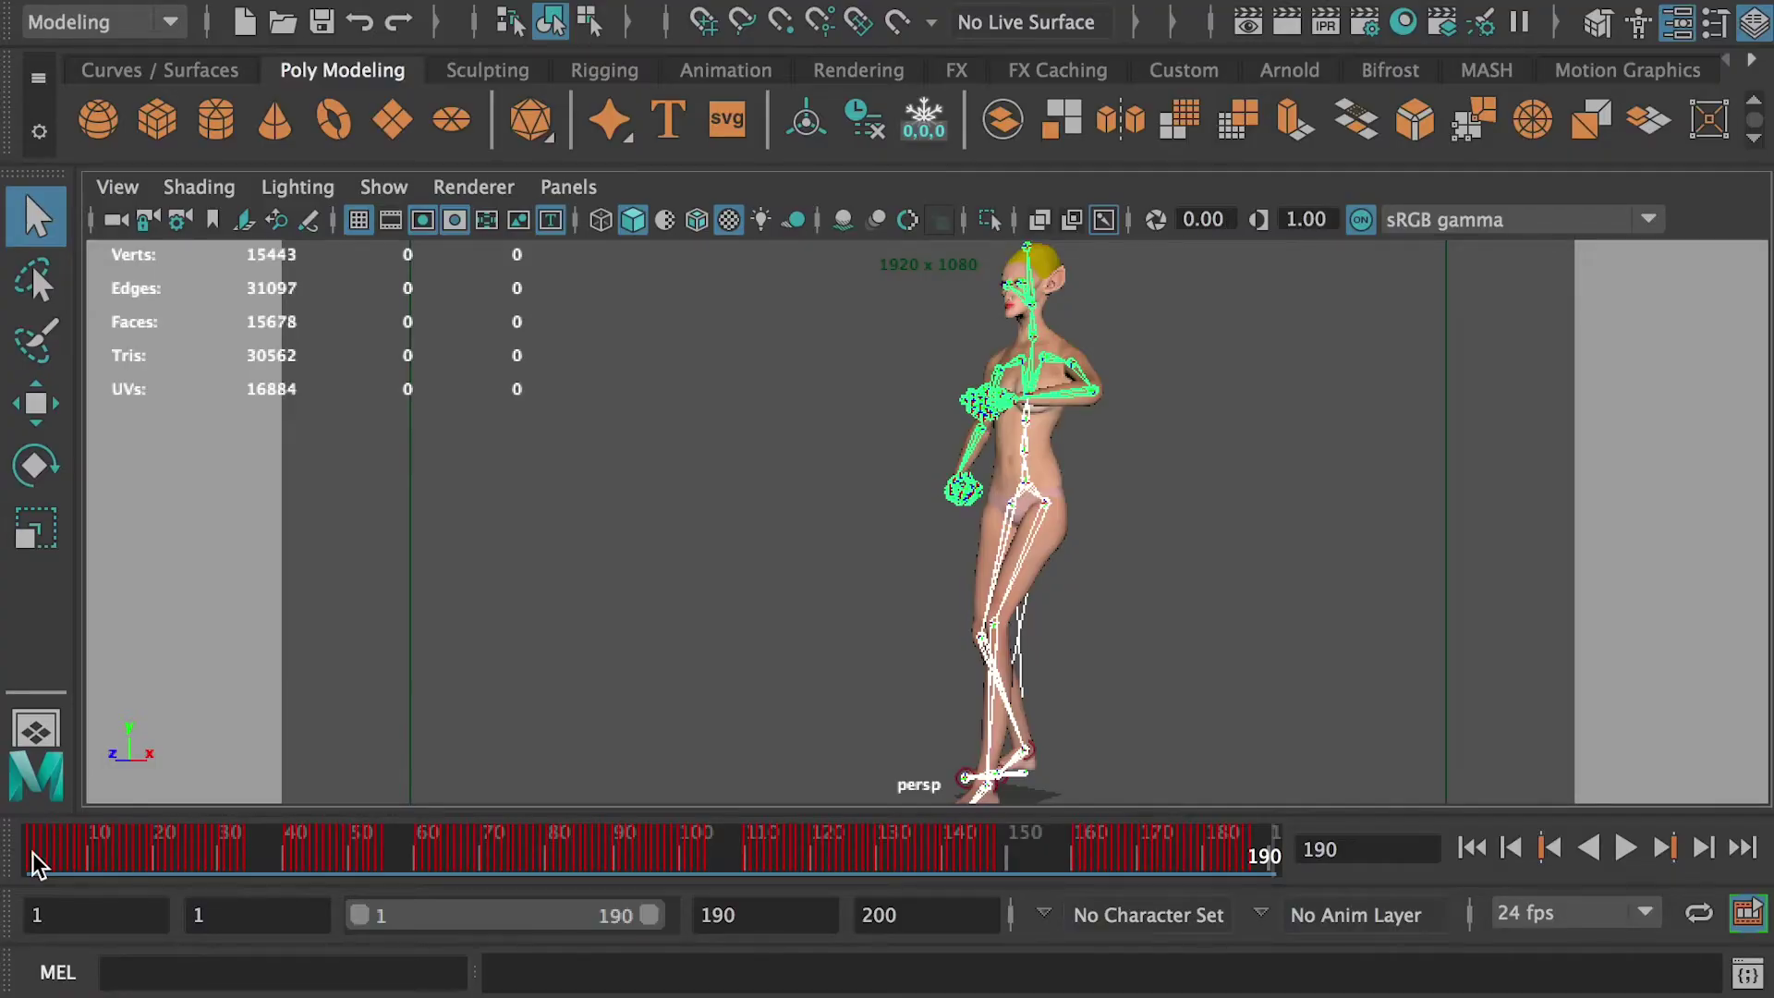
- Switch to Maya, scrub the walk cycle from frame 1 to 34, and highlight its range in the Lady Model Animation document
left_click(35, 861)
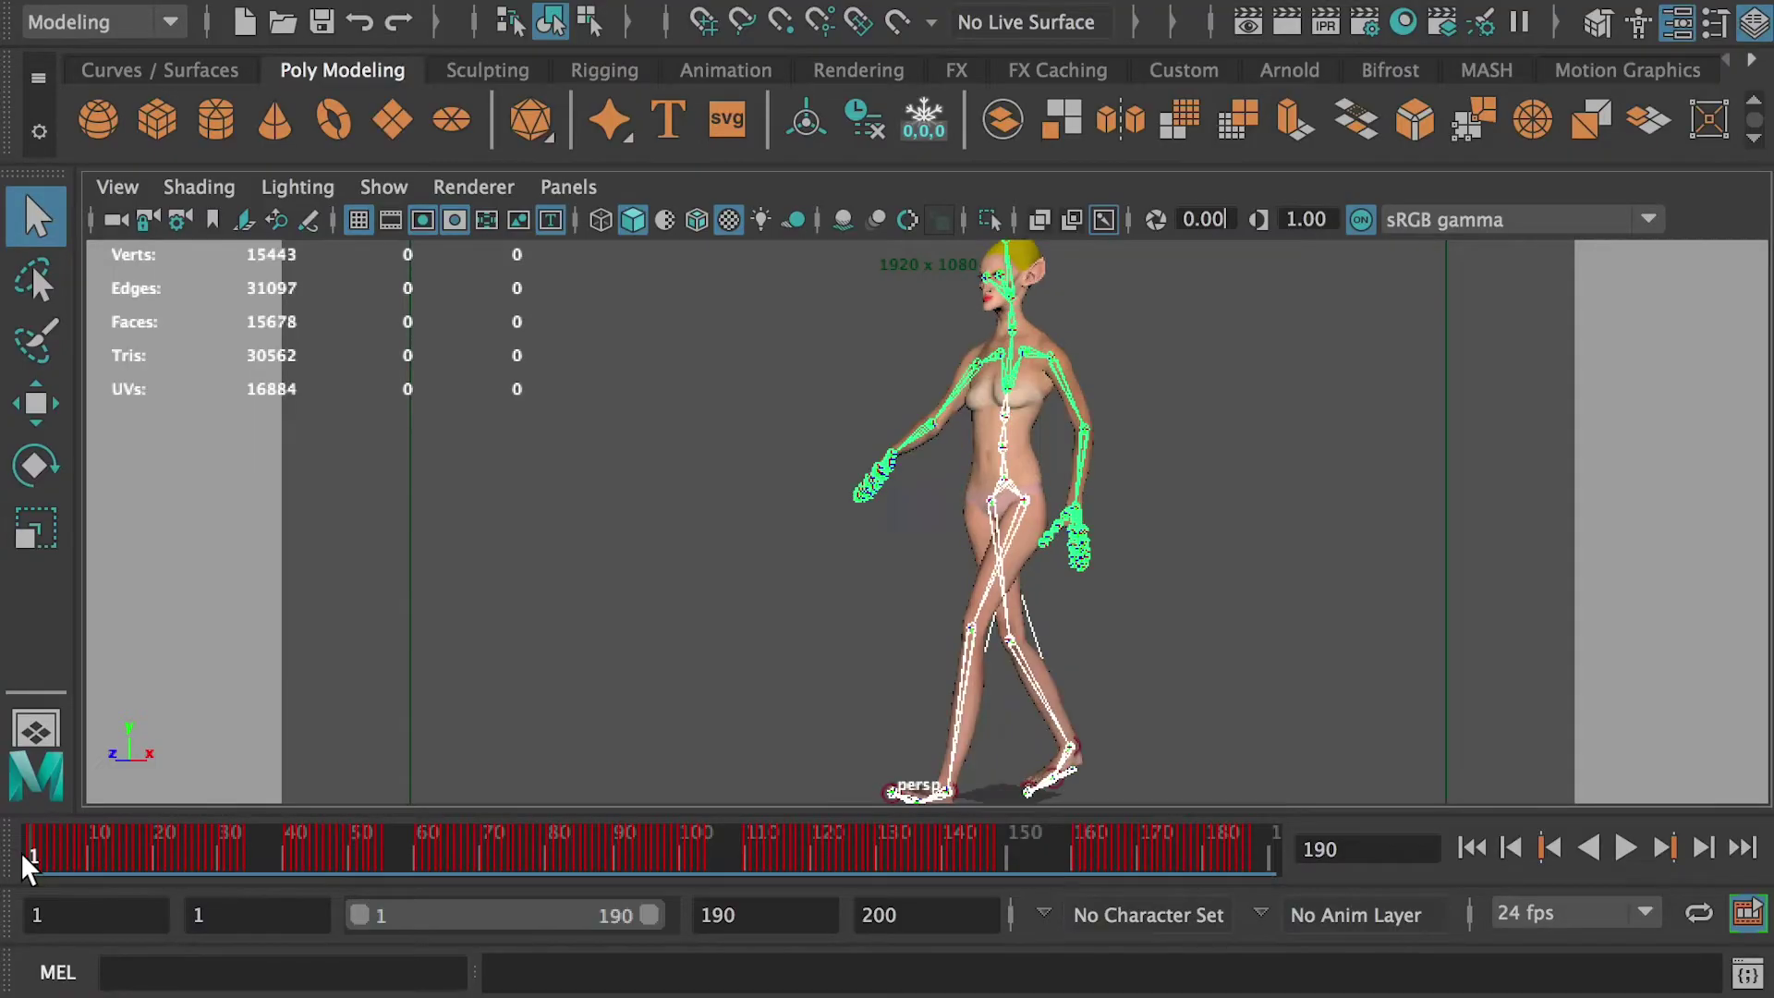
left_click_drag(35, 864, 249, 859)
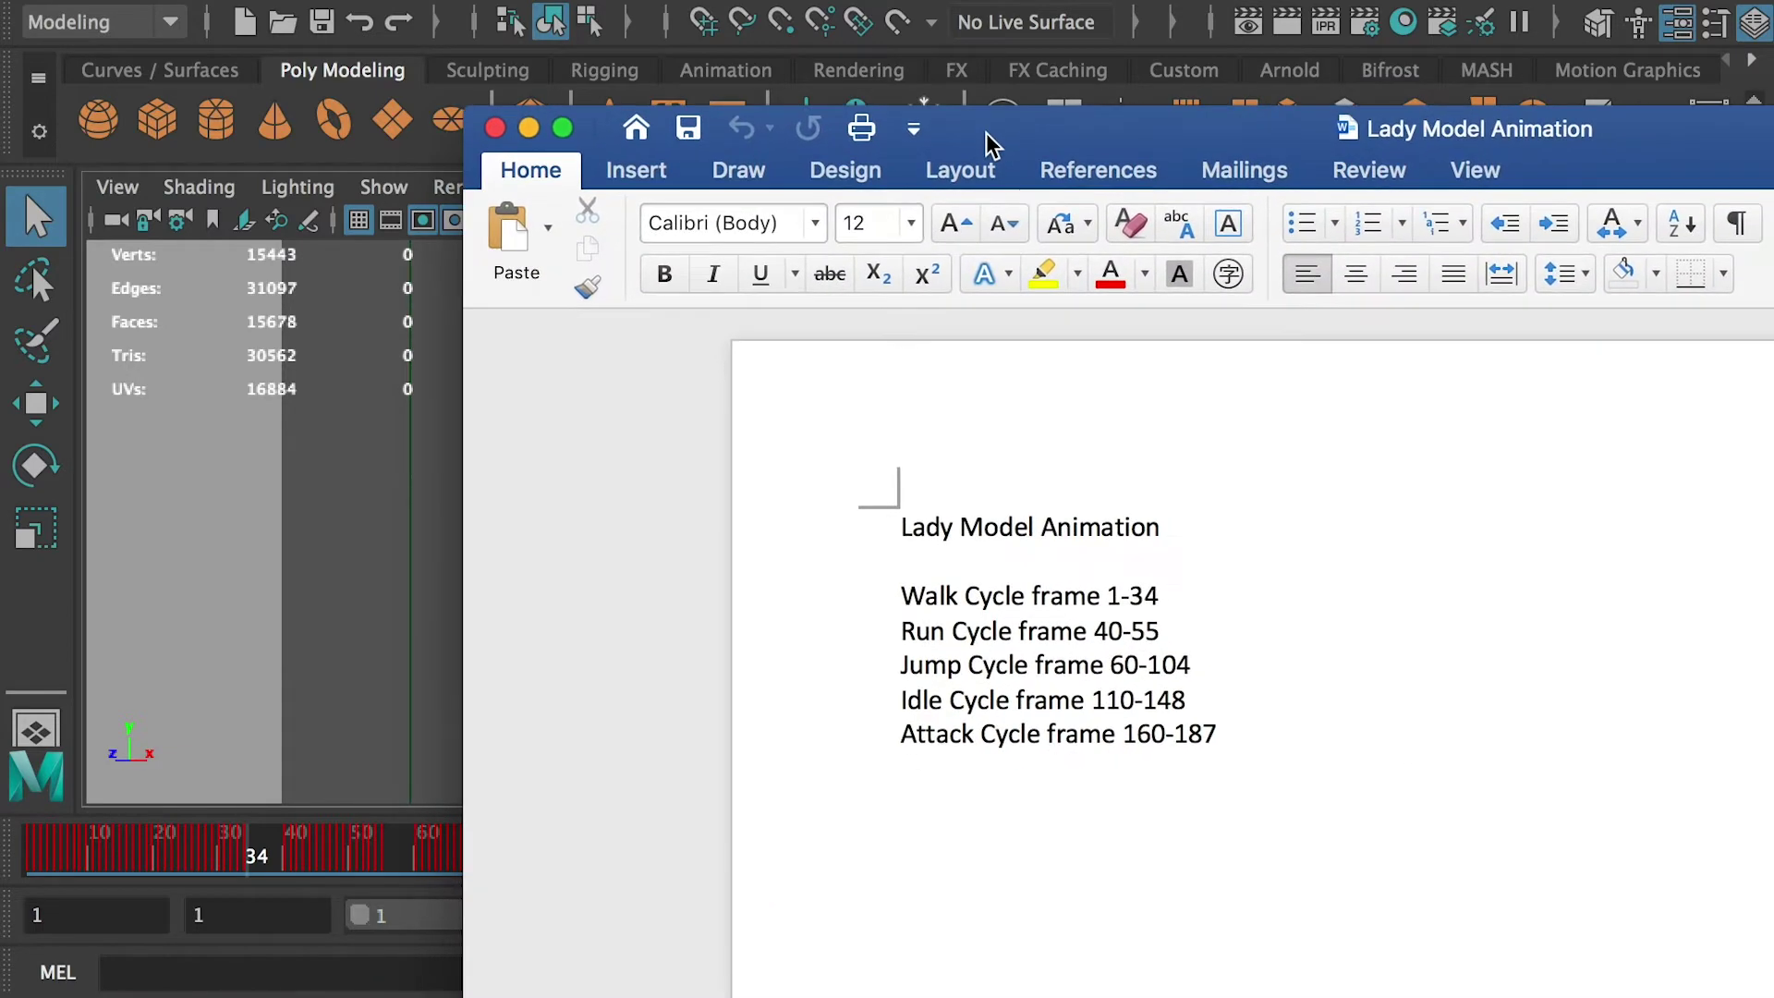
left_click_drag(1159, 598, 1107, 597)
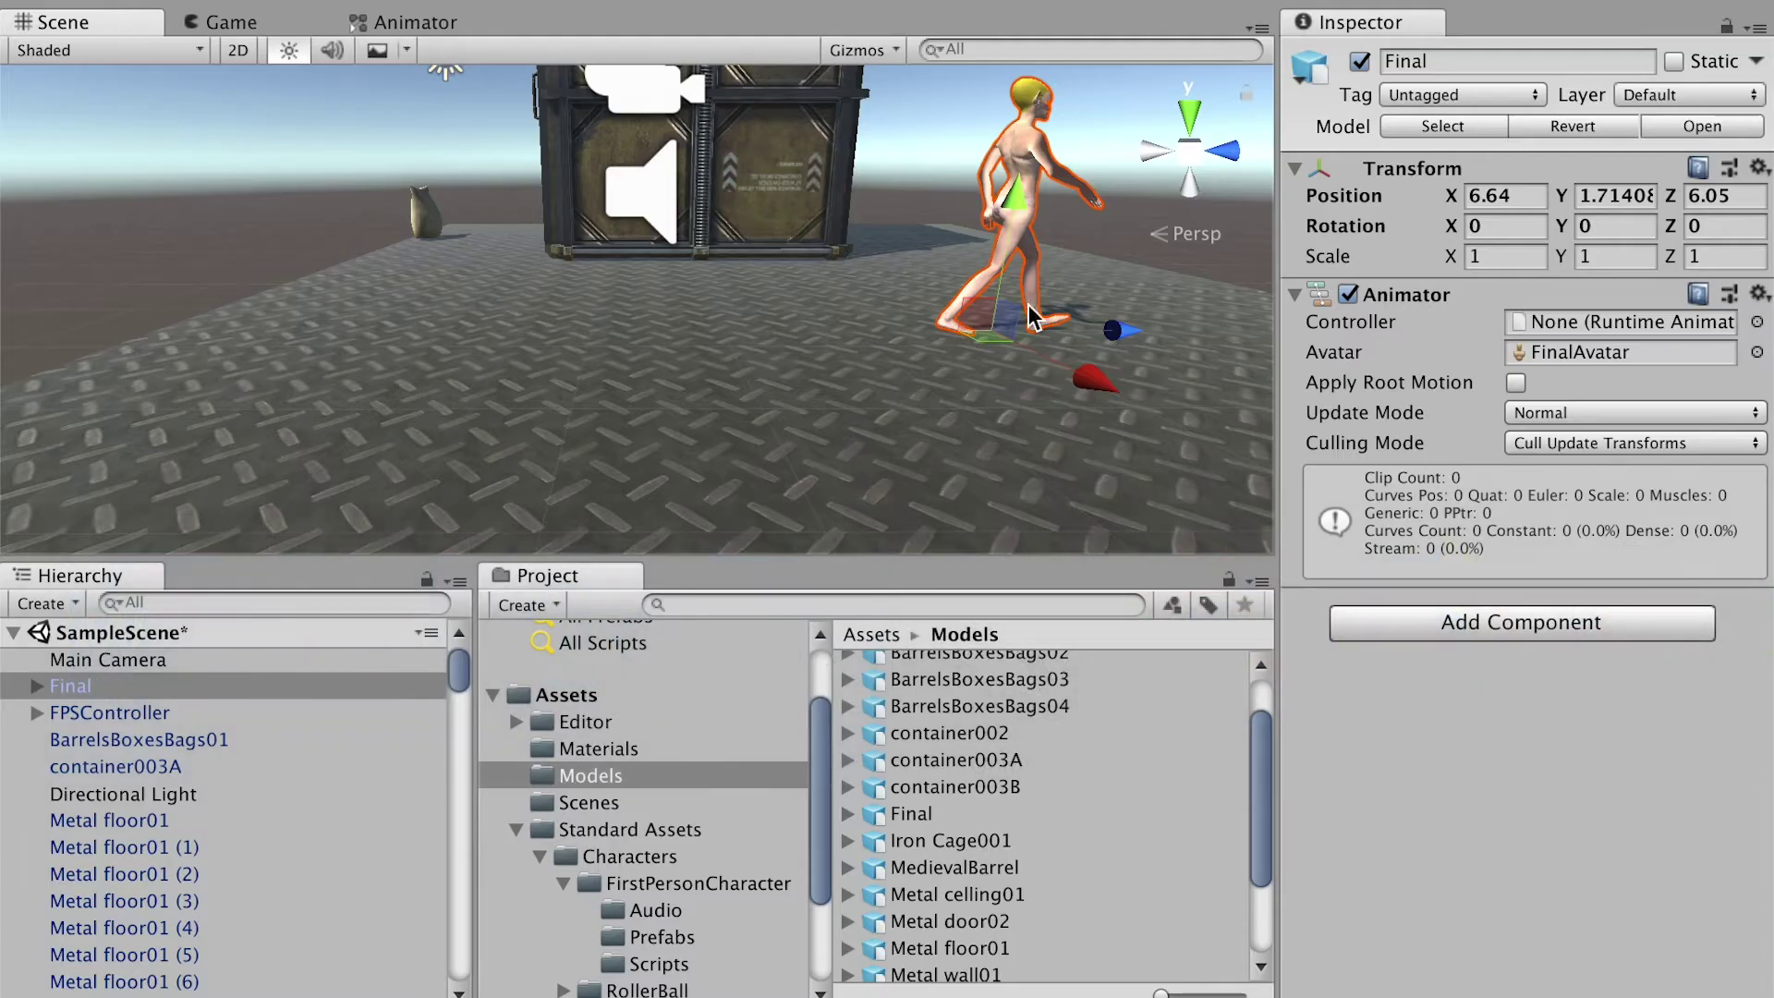
- In Unity, open the Final asset's animation import settings, preview Take 001, and bring up its clip list
left_click_drag(1030, 315, 776, 545, "alt")
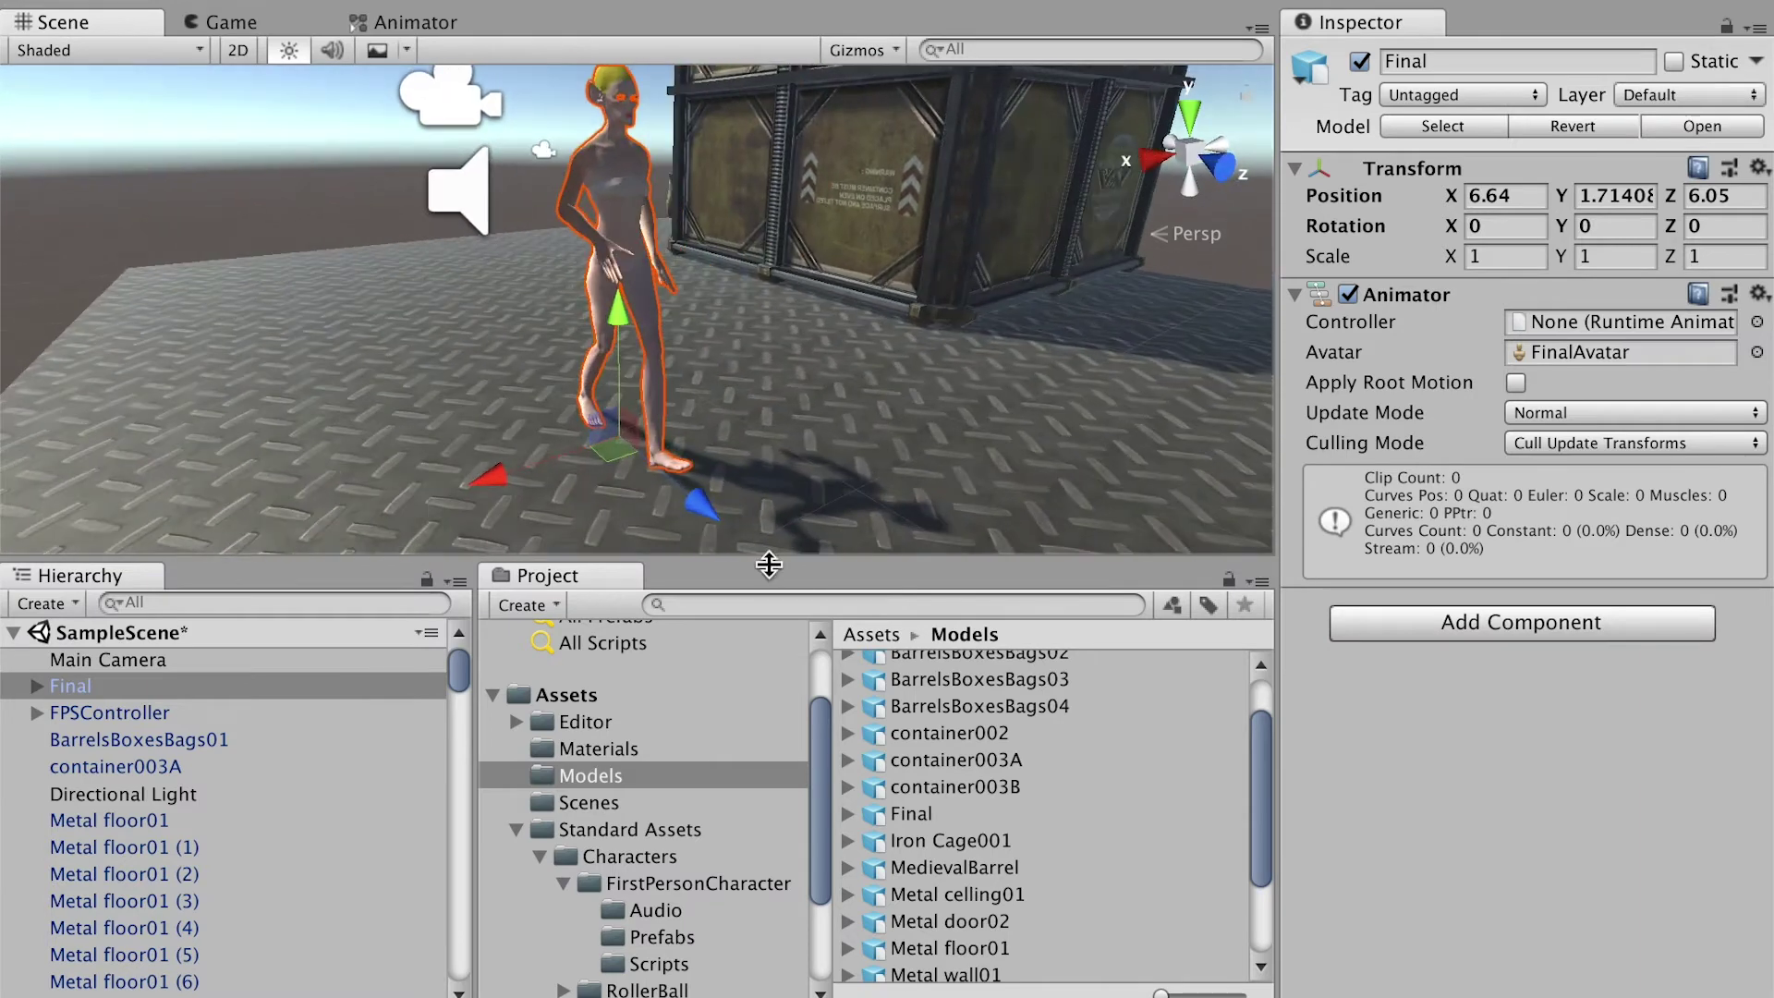
left_click(917, 815)
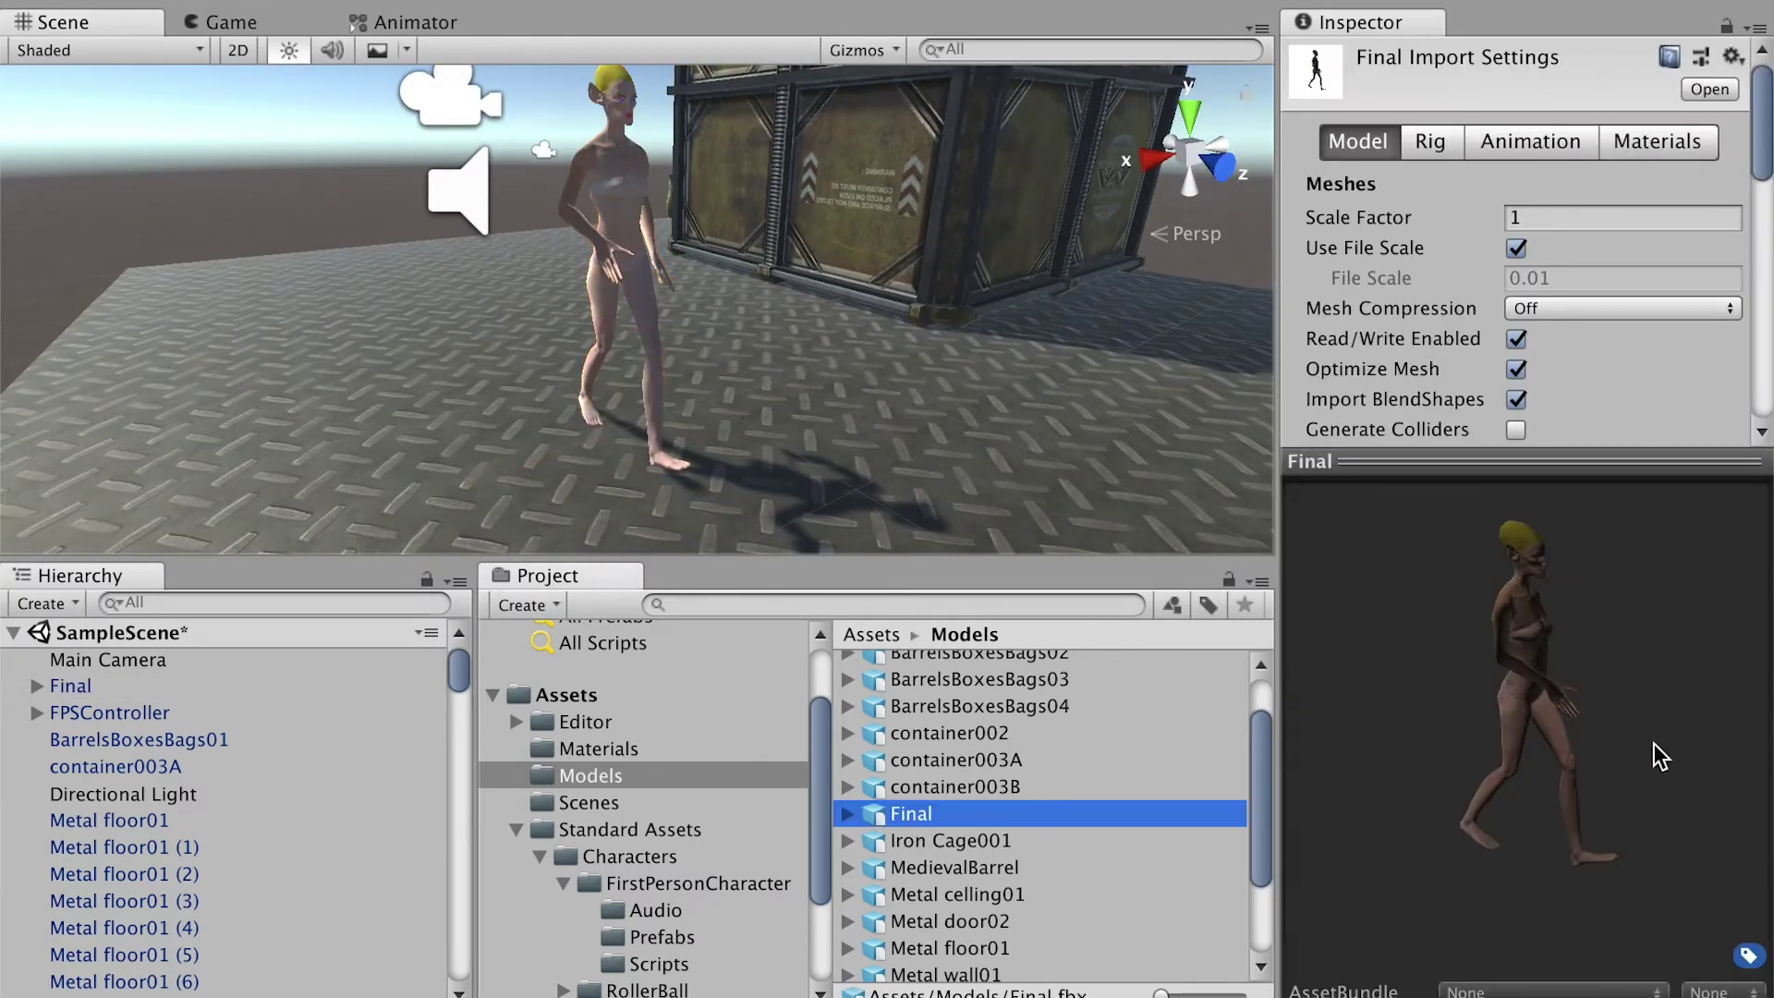
left_click(1513, 148)
left_click(1315, 497)
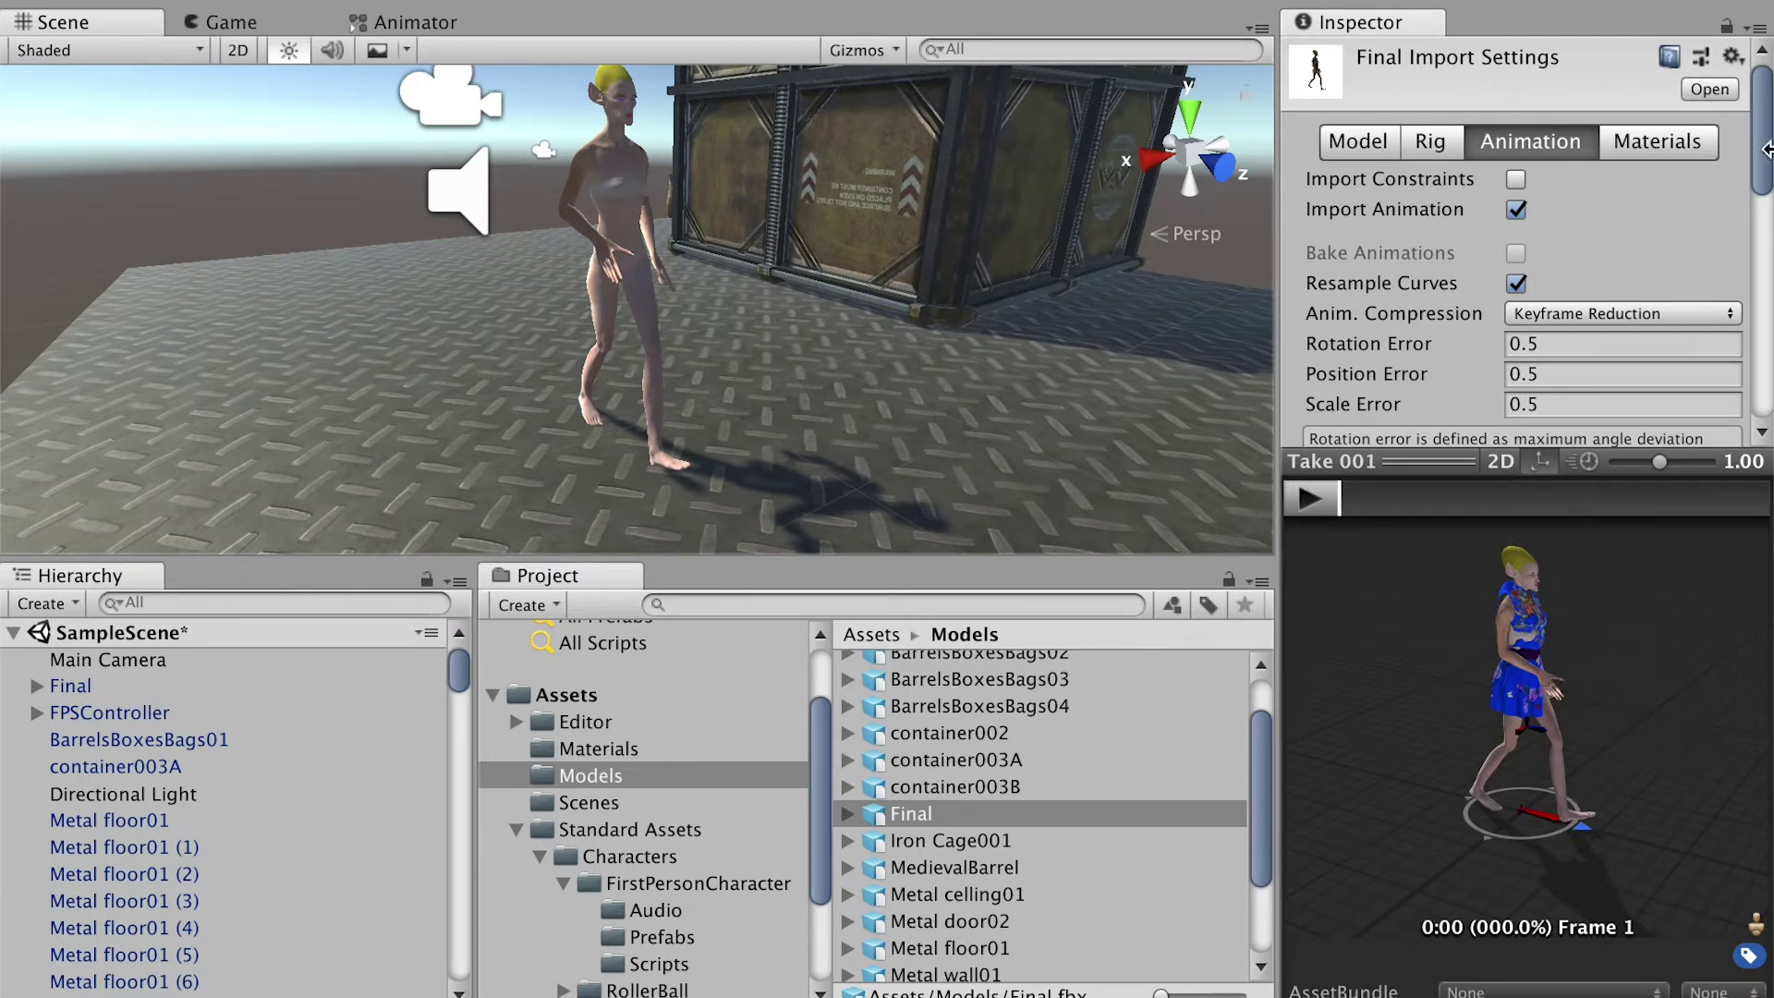
left_click_drag(1762, 146, 1749, 237)
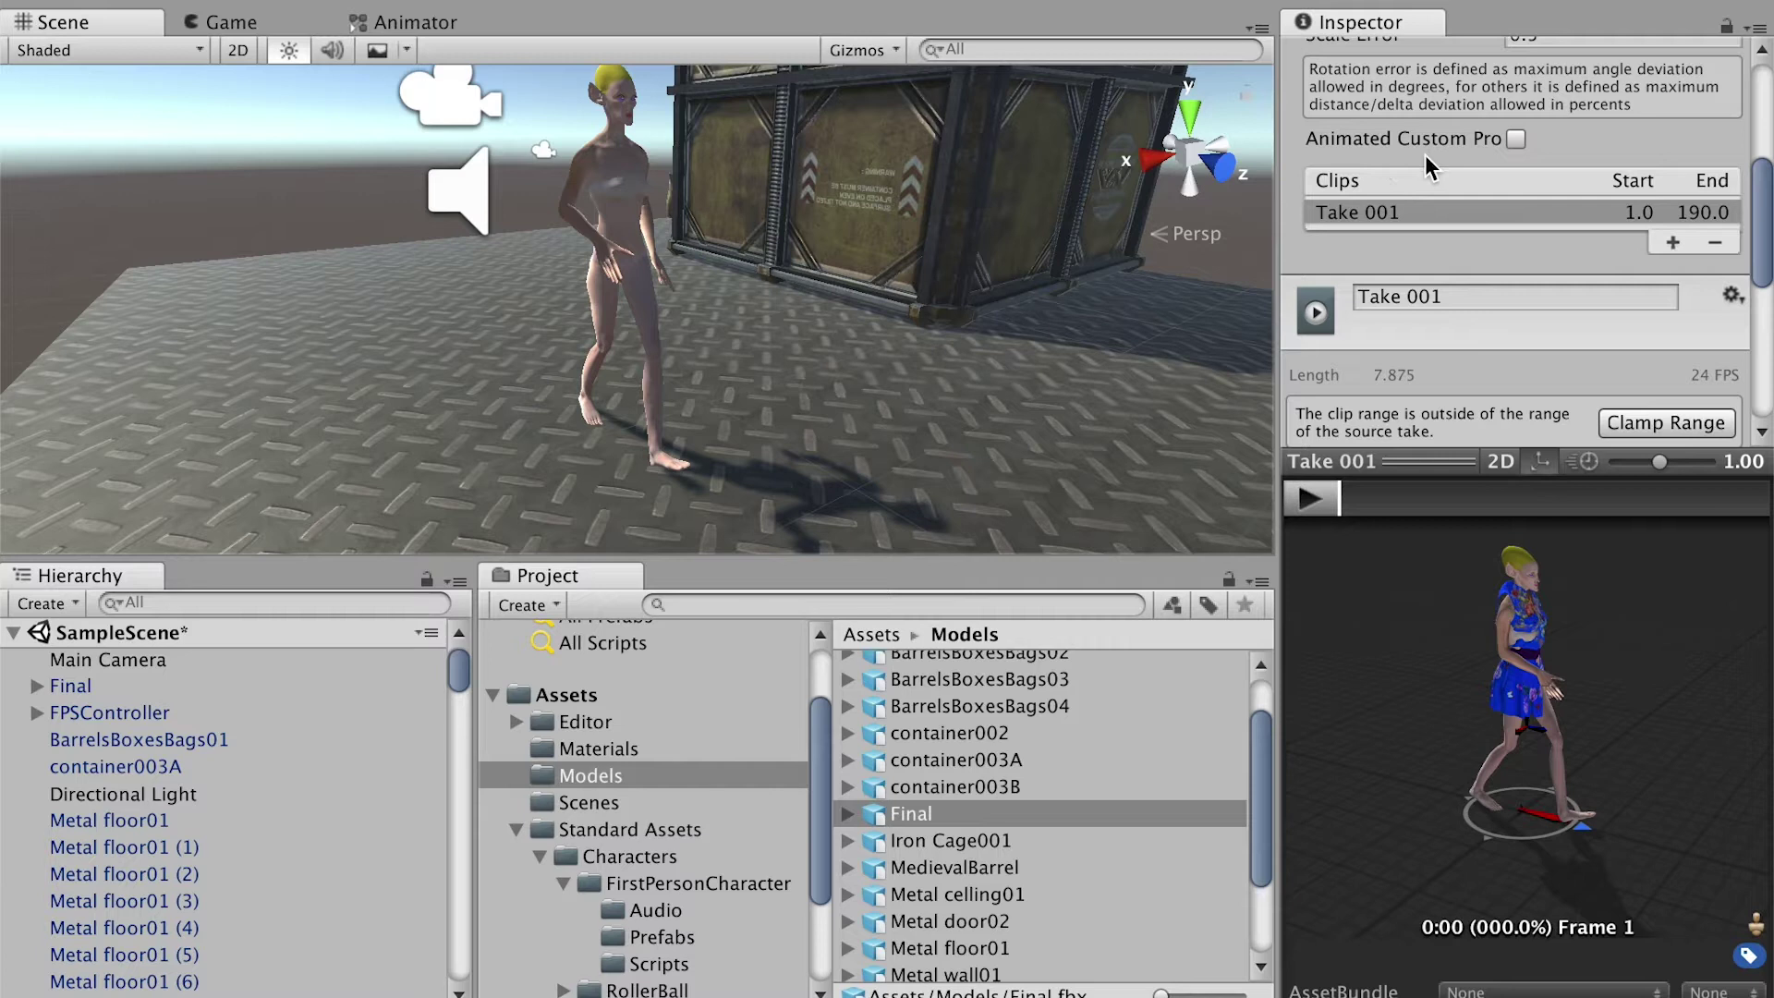
scroll(1327, 157, "down", 2)
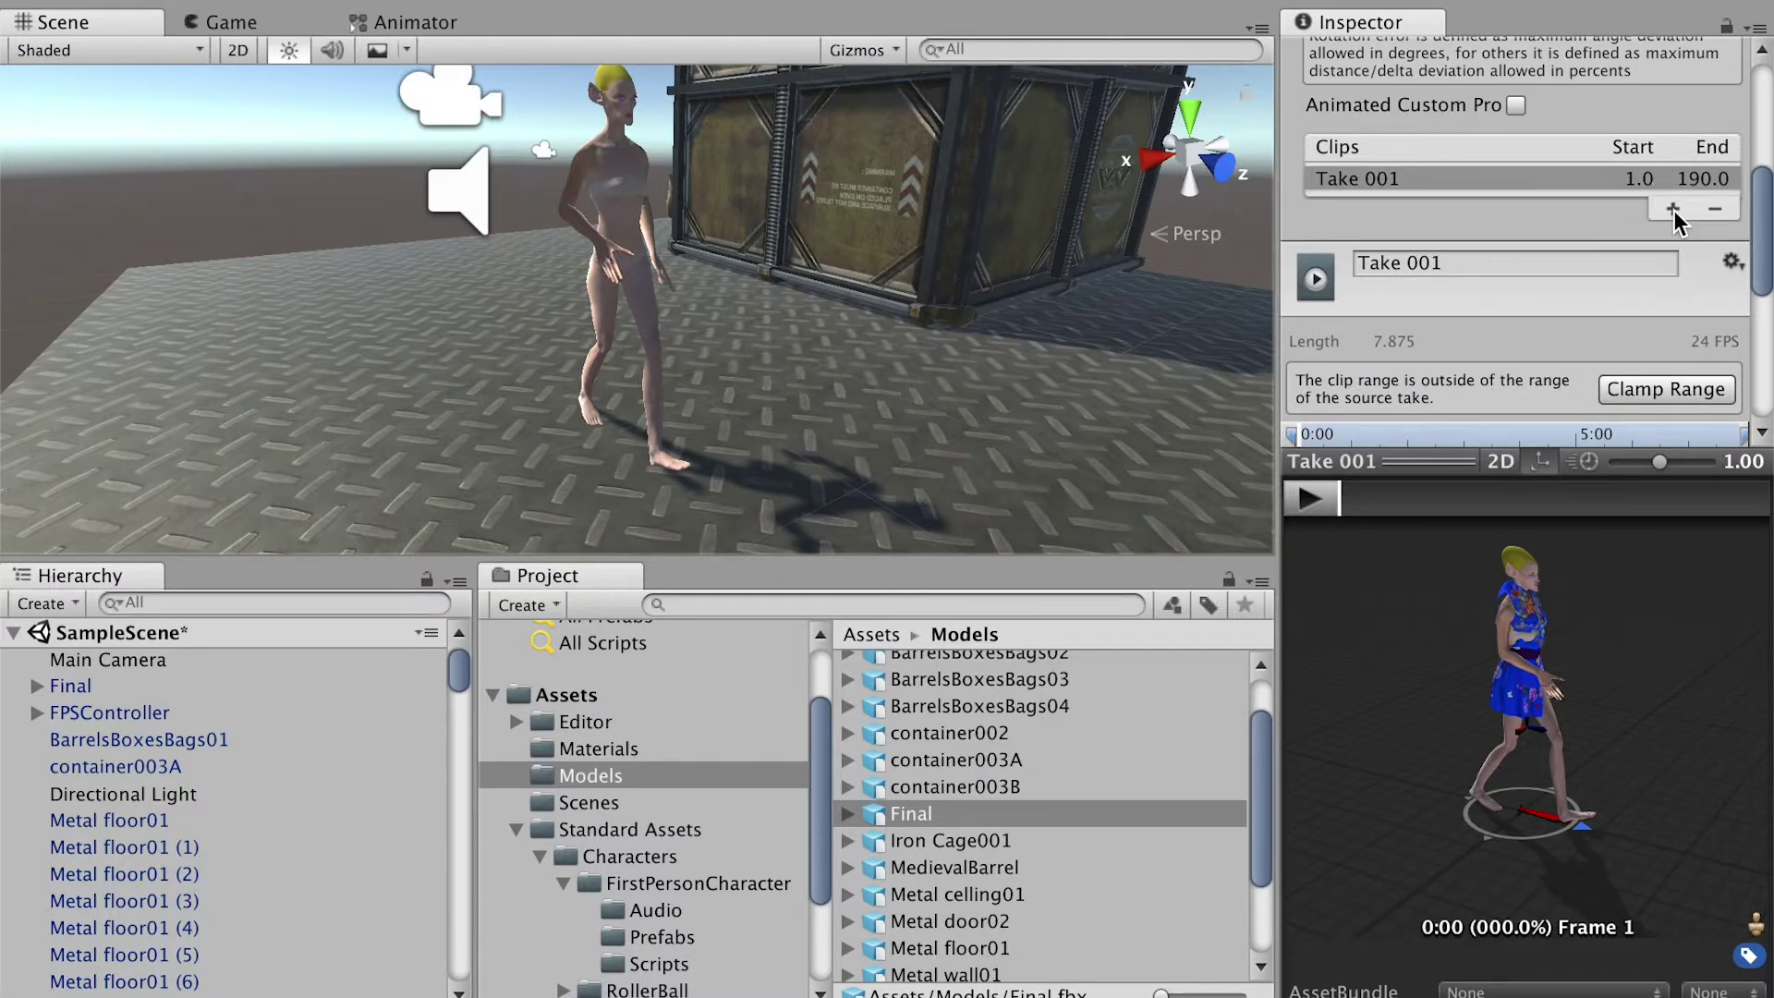
- Add a new animation clip to the Final model and name it Walk
left_click(1673, 211)
left_click(1458, 289)
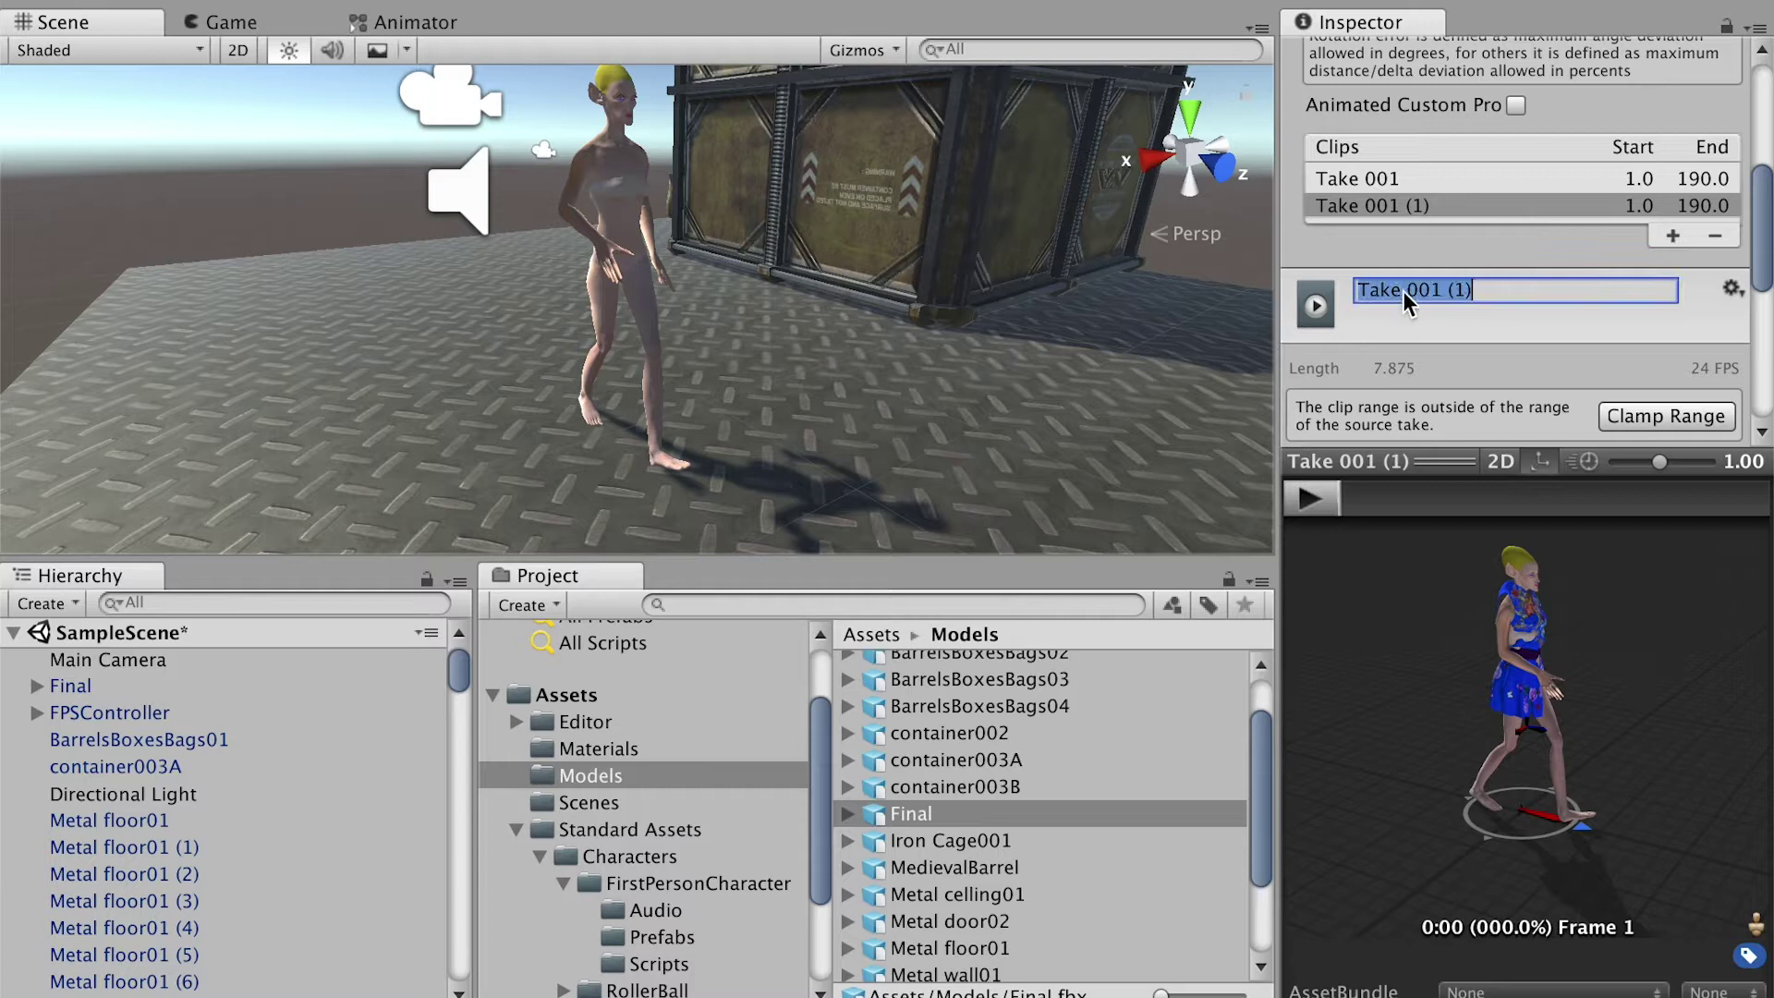
key("super+a")
type("W")
key("Return")
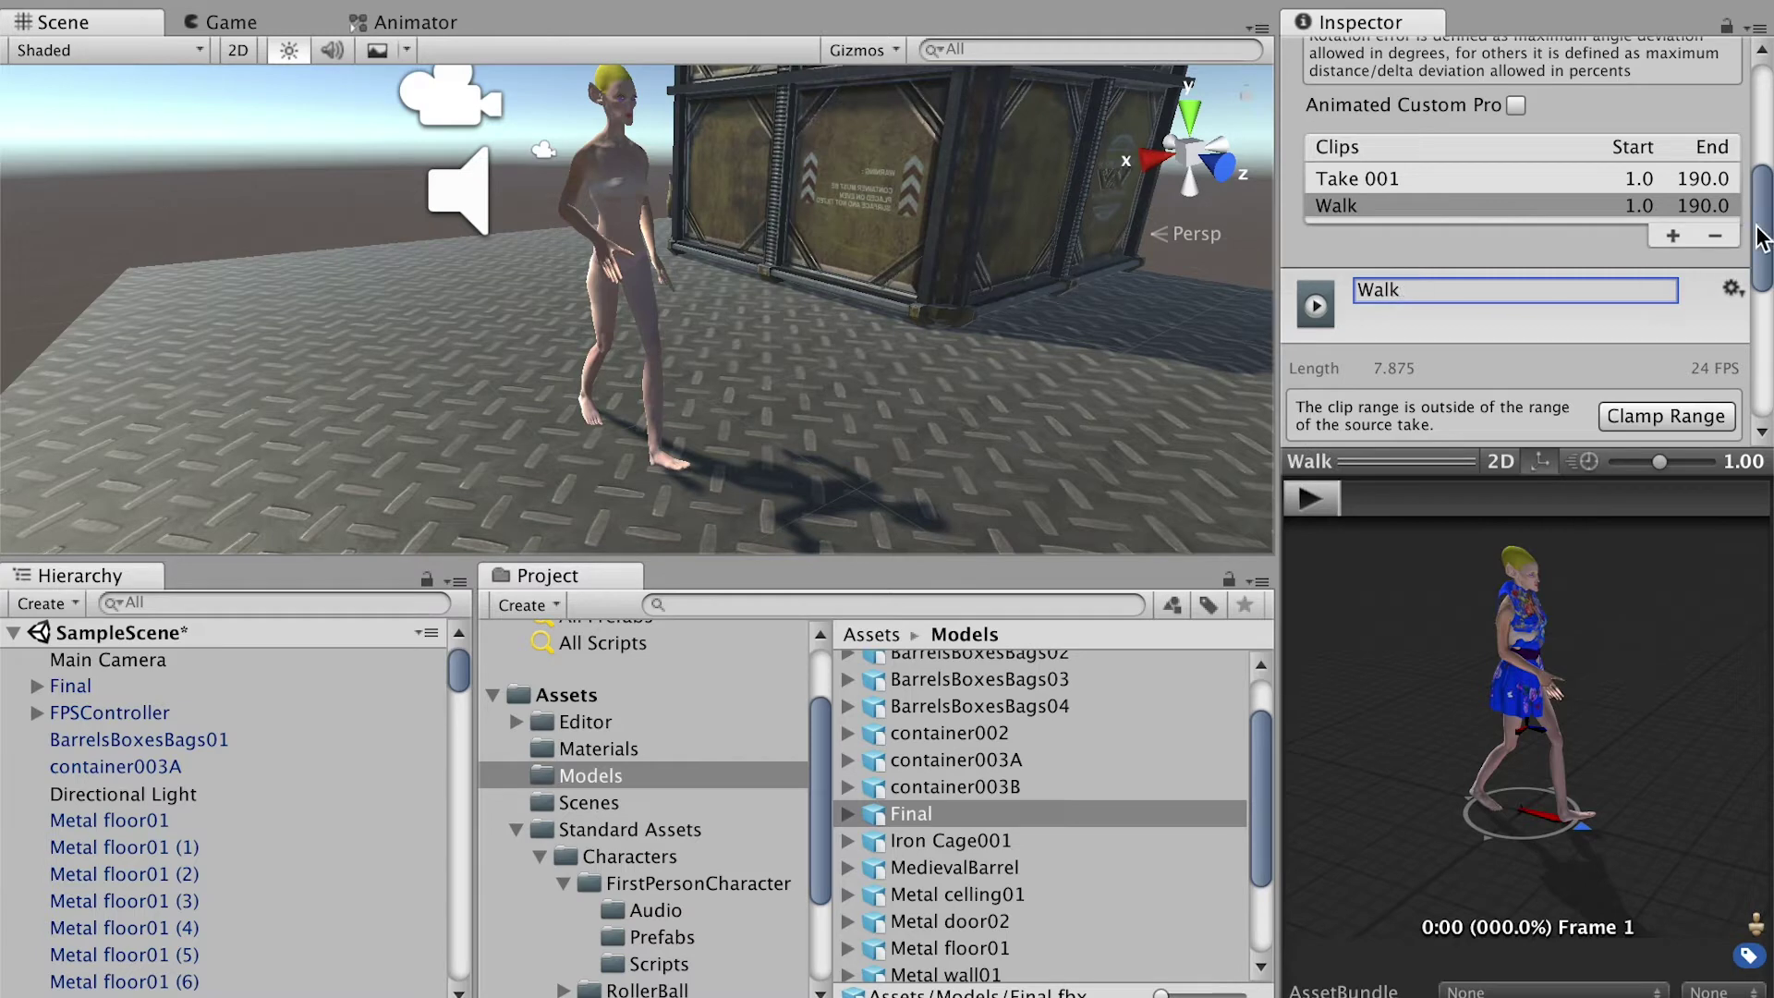
- Clamp the Walk clip to the source range and set its end frame to 34
scroll(1737, 238, "down", 5)
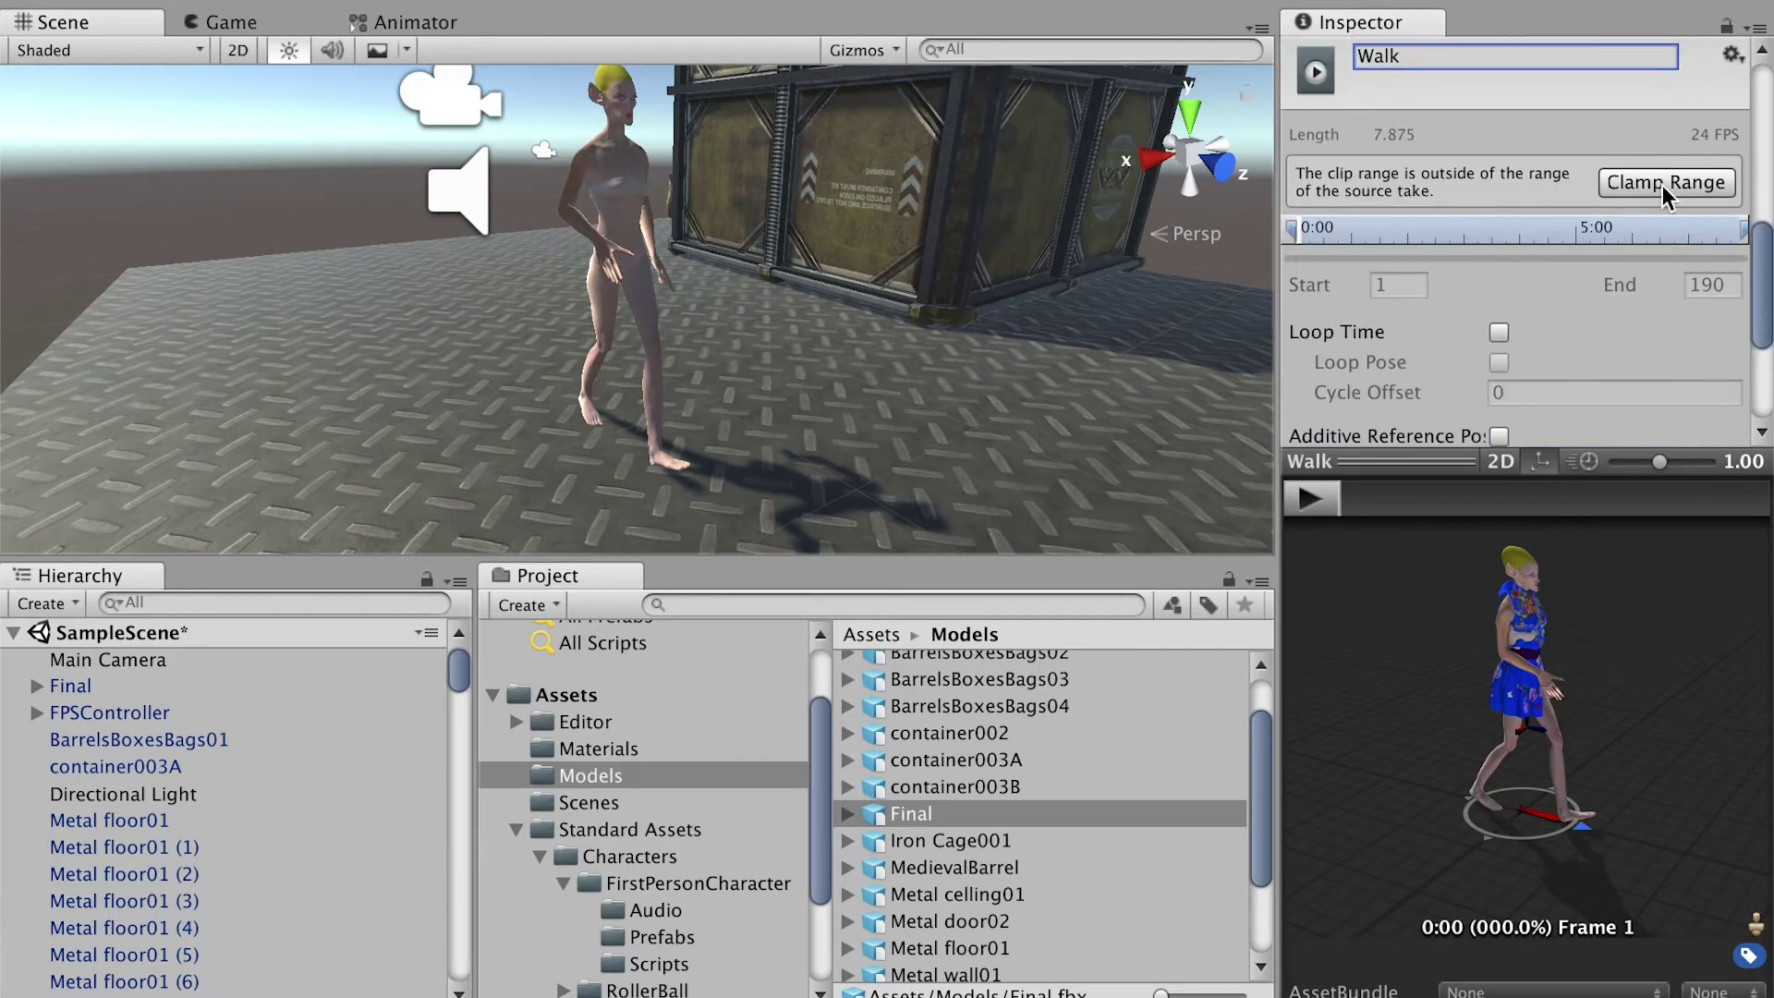
left_click(1663, 184)
scroll(1755, 319, "up", 2)
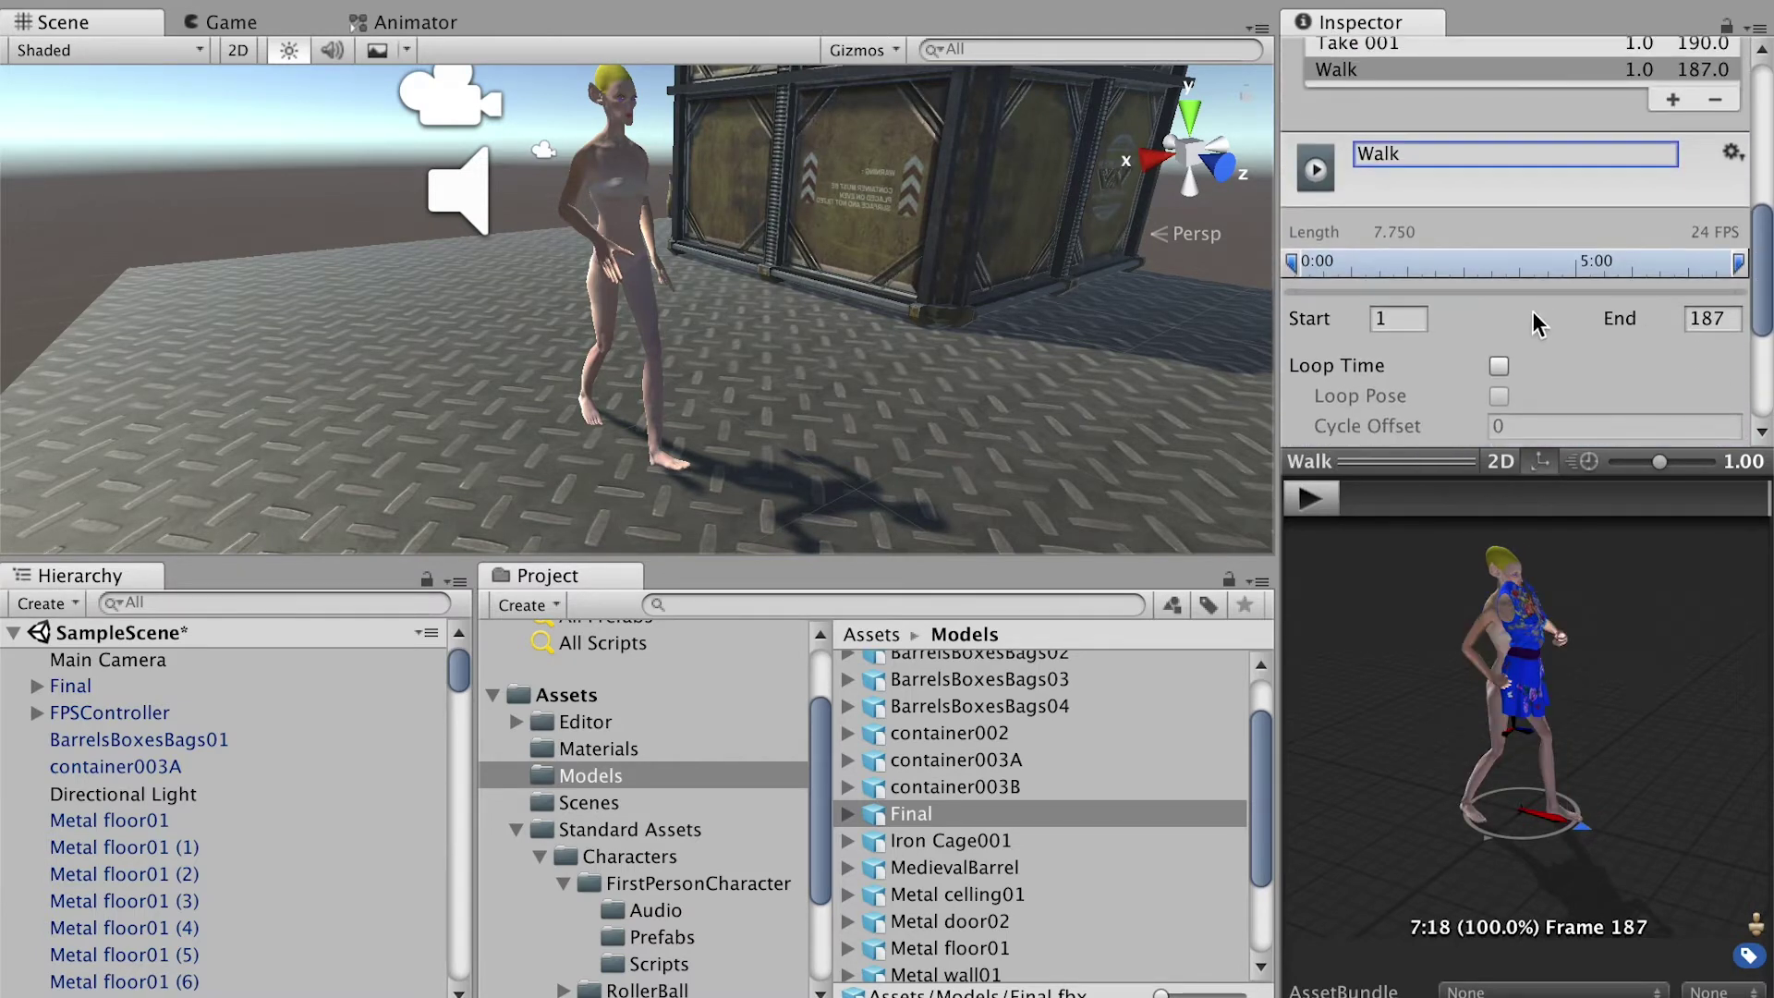
left_click(1384, 318)
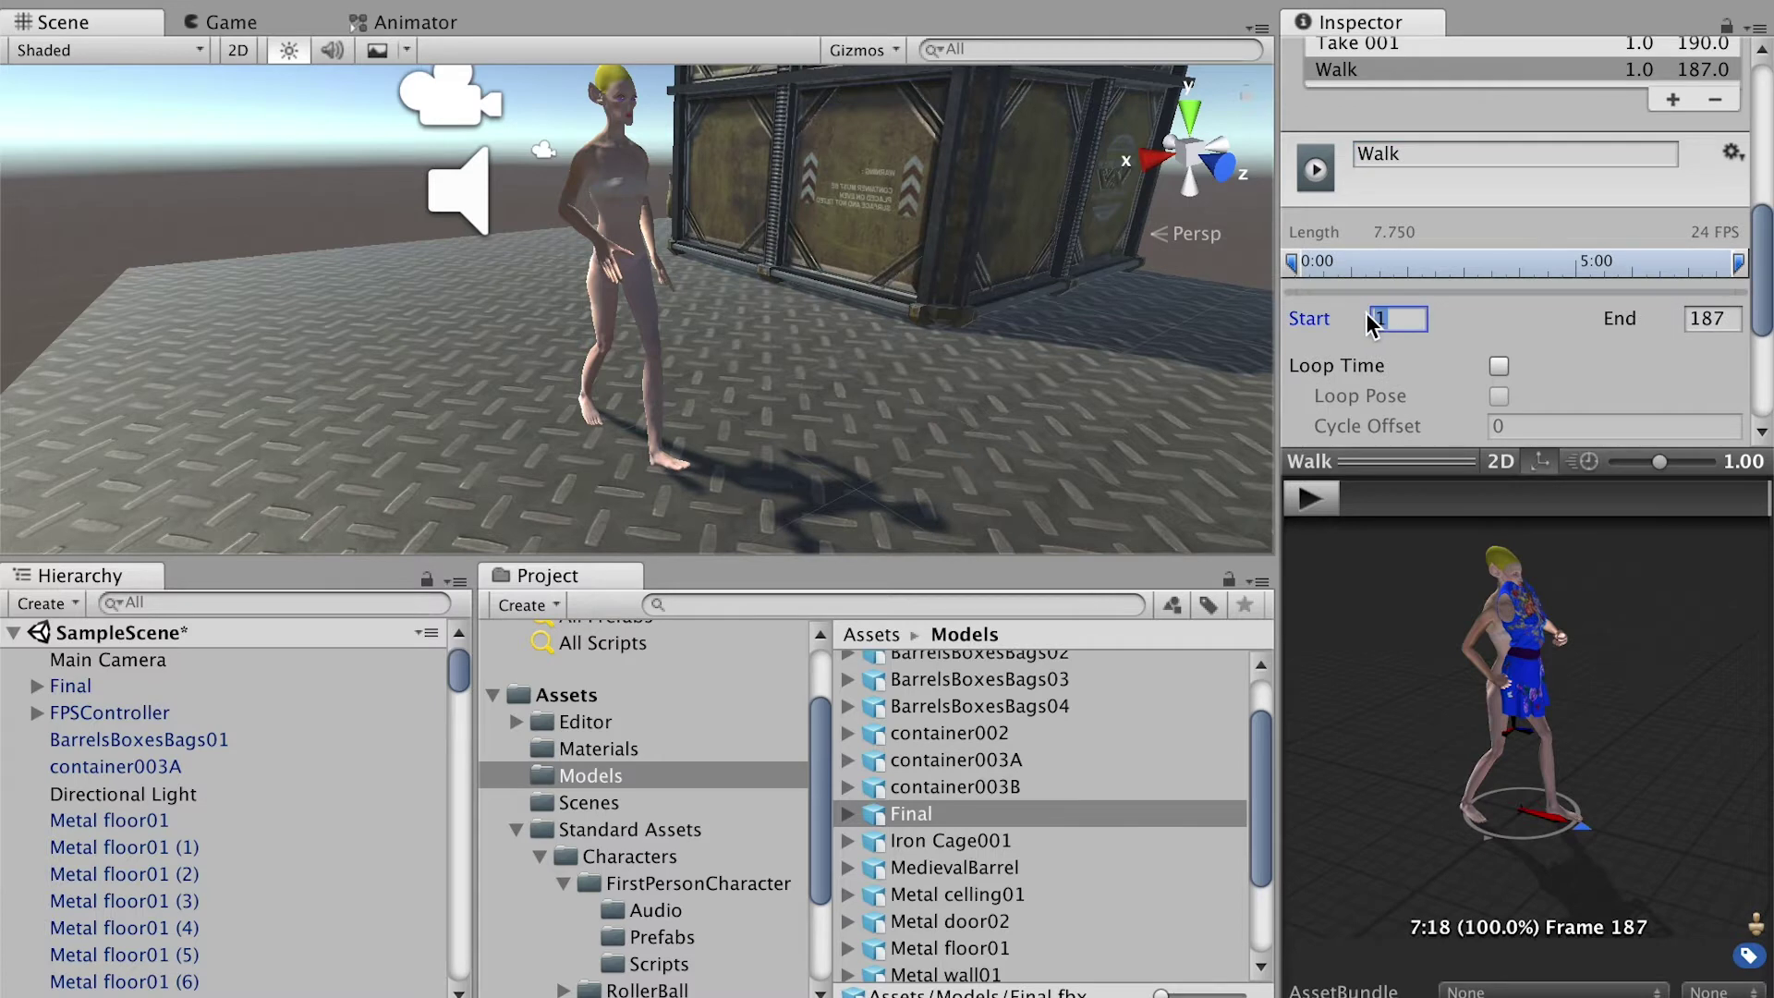
left_click(1736, 317)
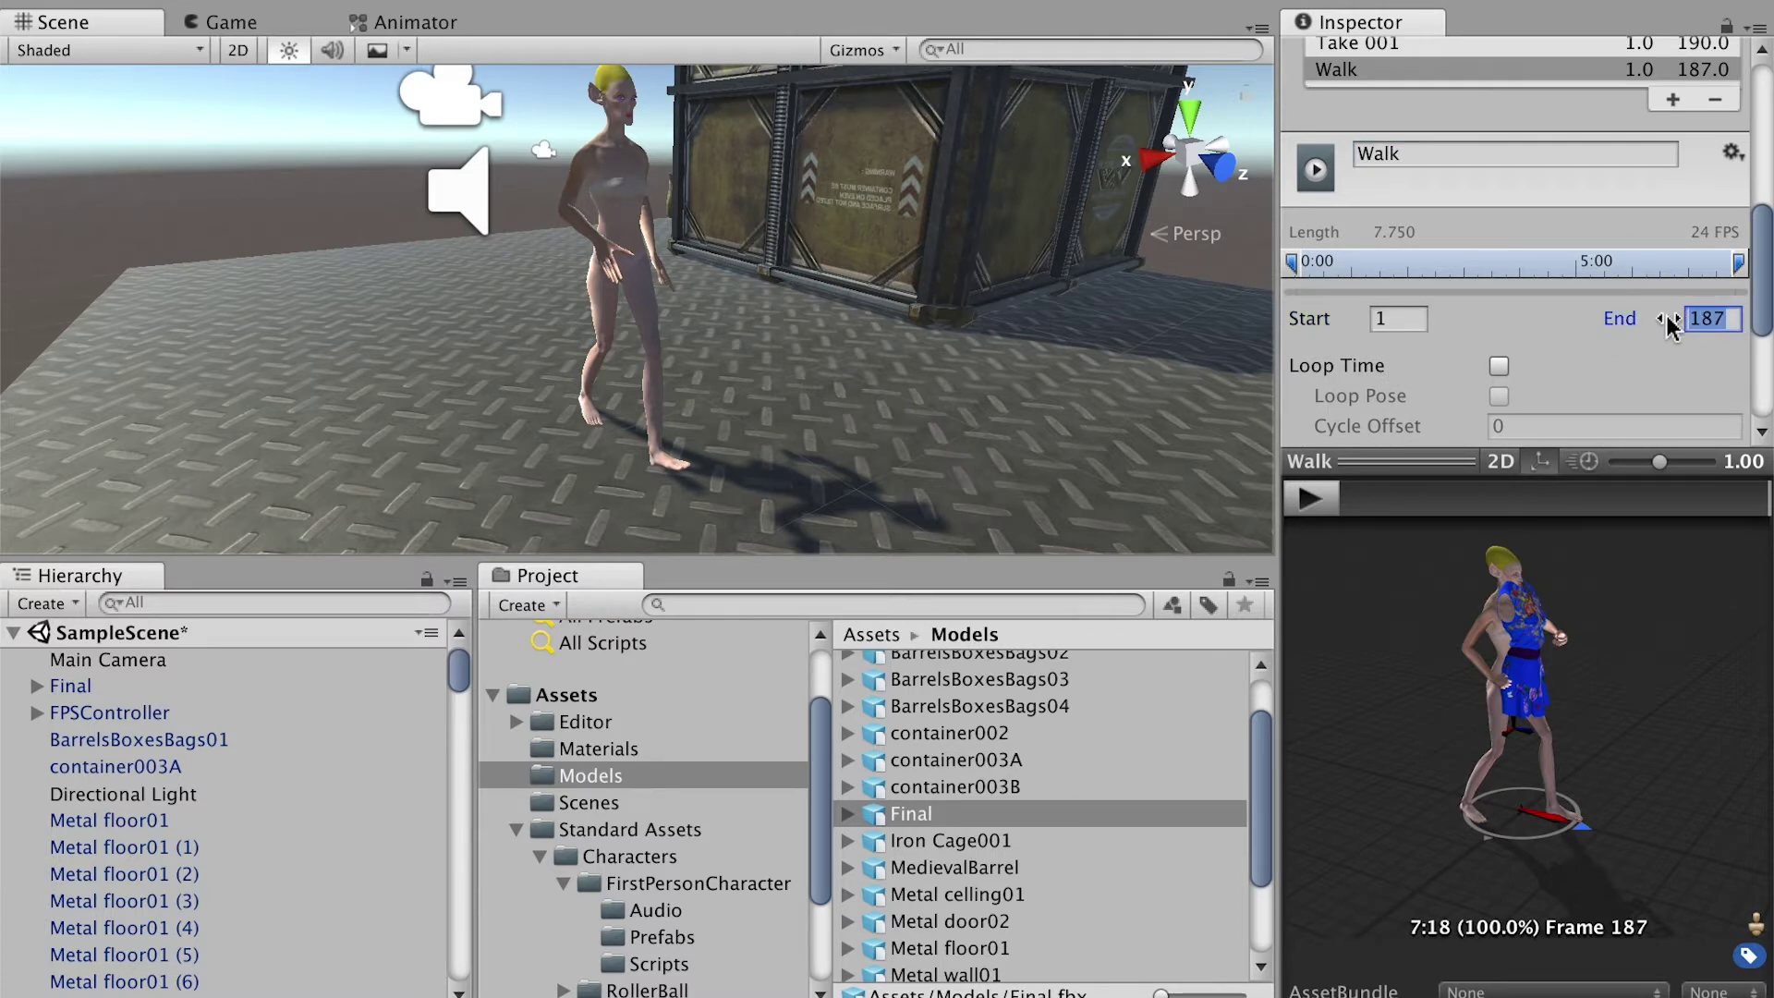
type("34")
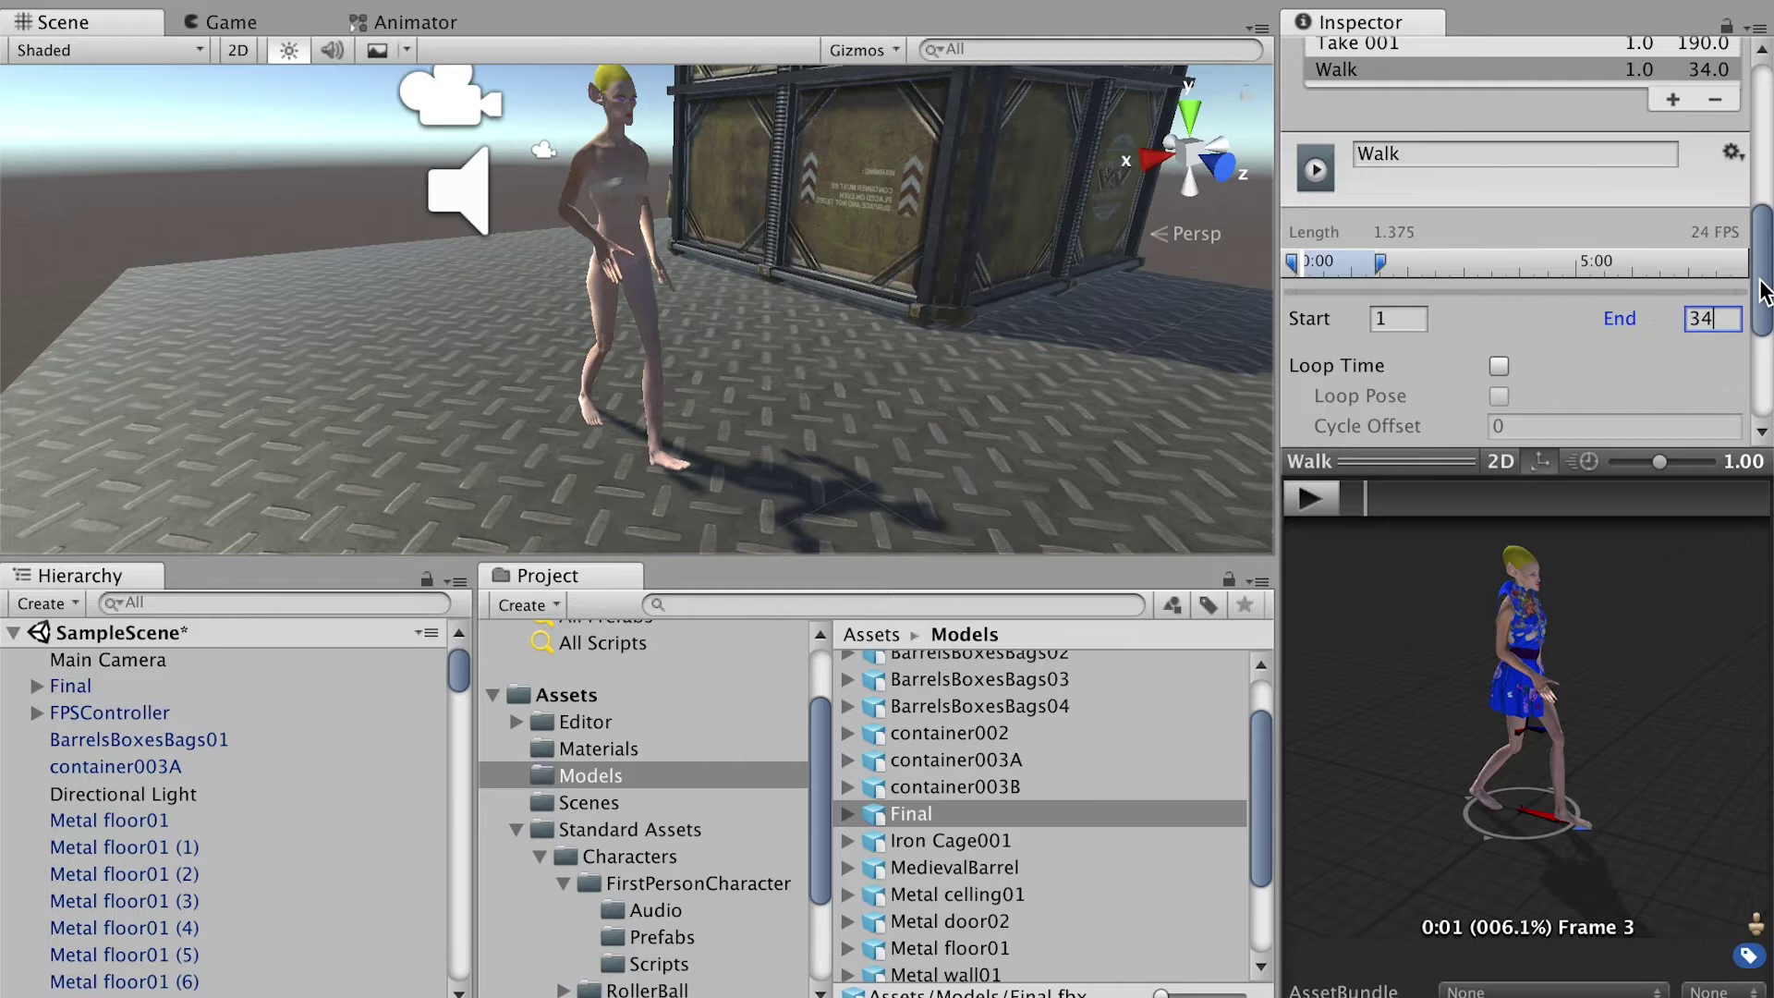
- Enable Loop Time for the Walk clip and apply the import settings
scroll(1764, 291, "down", 3)
left_click(1499, 261)
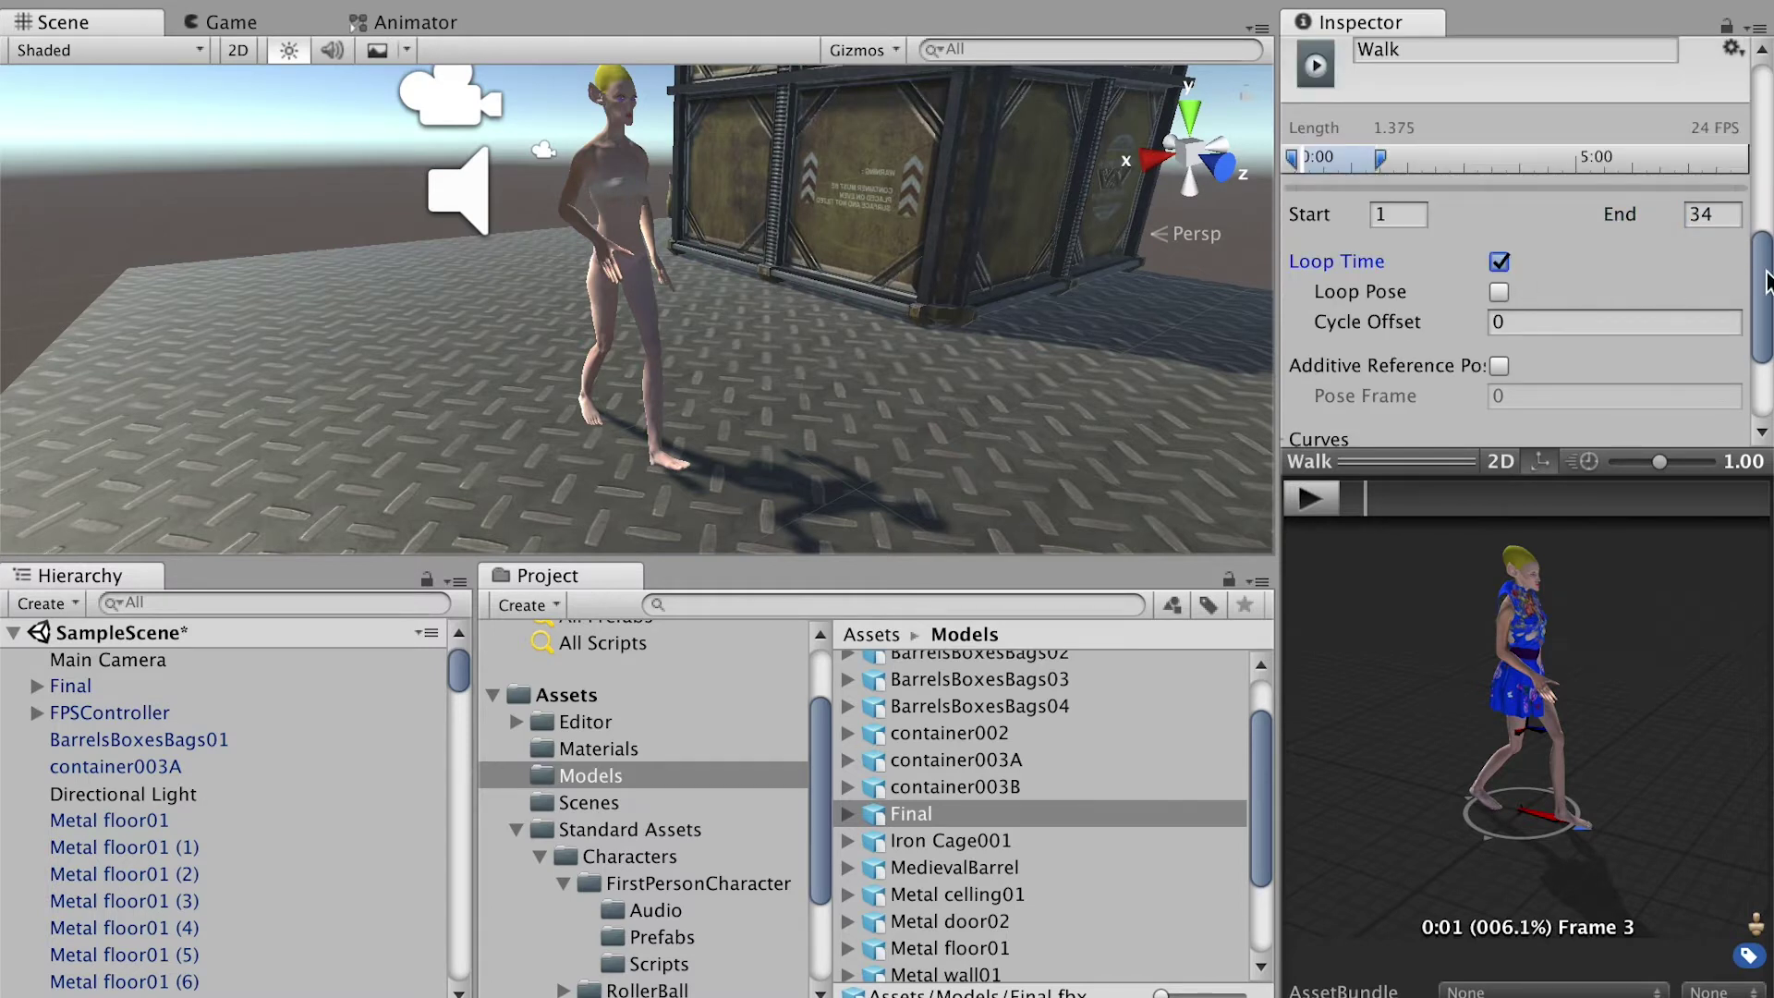
scroll(1765, 291, "down", 1)
scroll(1765, 291, "down", 3)
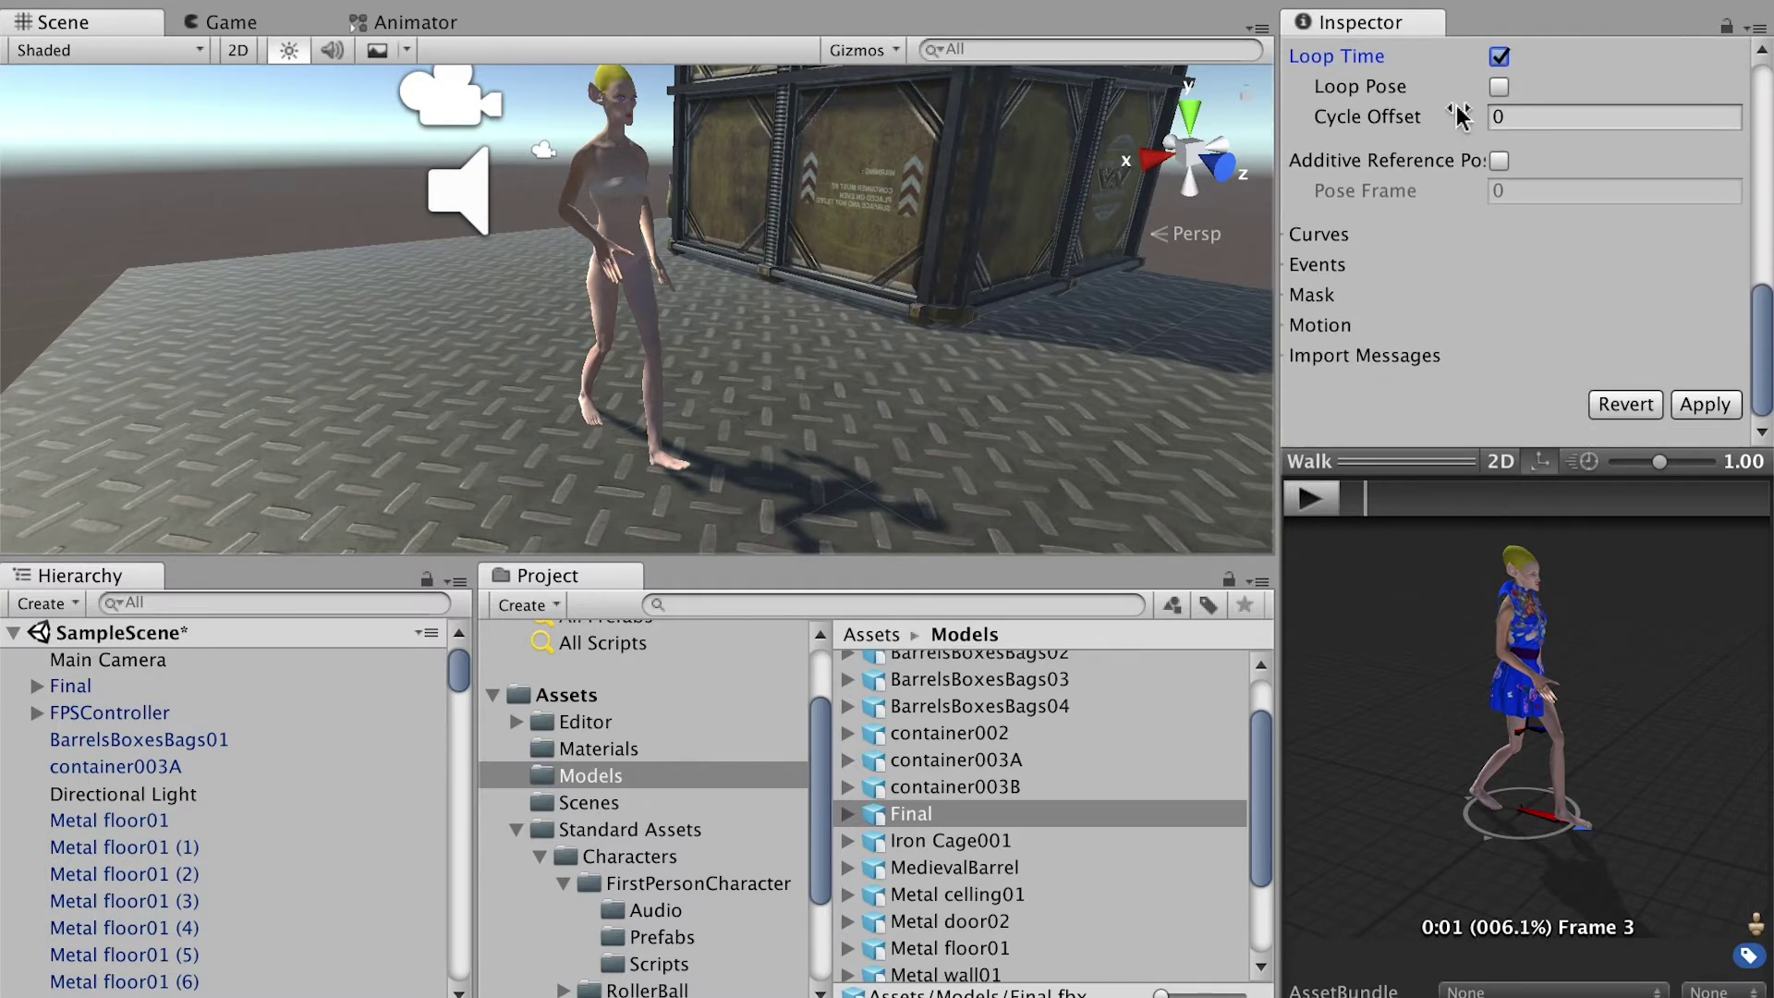
left_click(1705, 405)
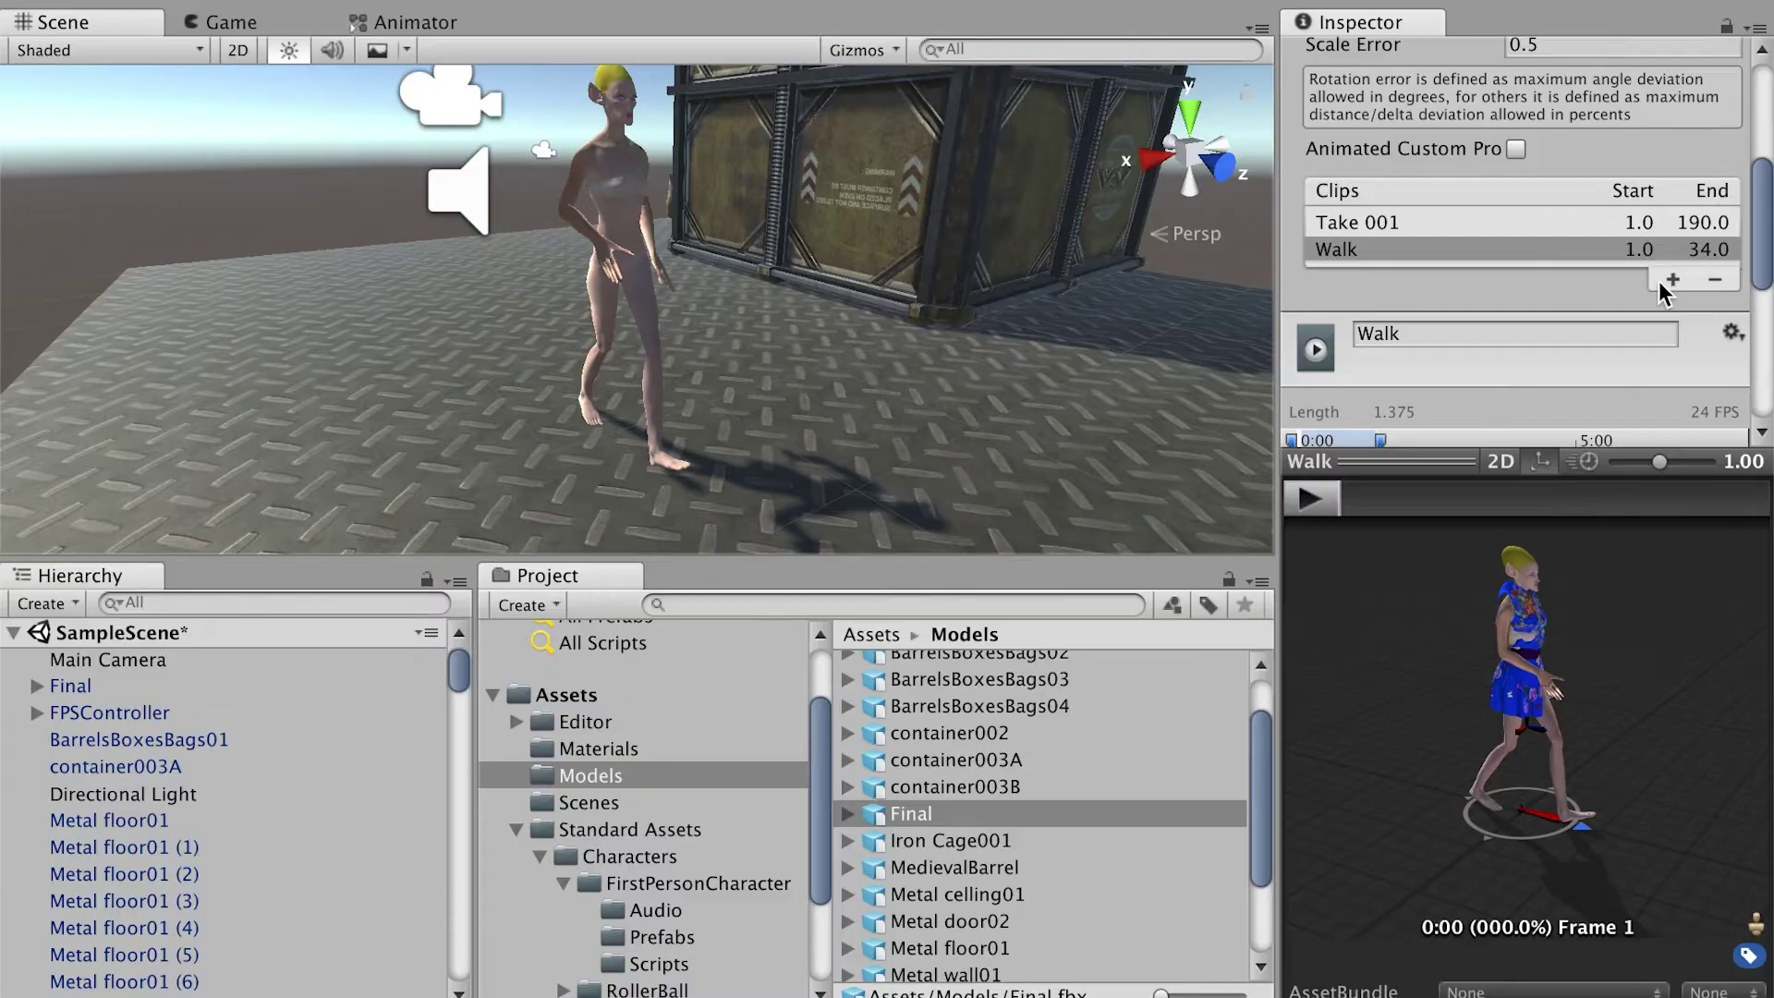
- Check the run cycle's frame range in the Word notes and add a new clip named Run to the Final model in Unity
key("super+Tab")
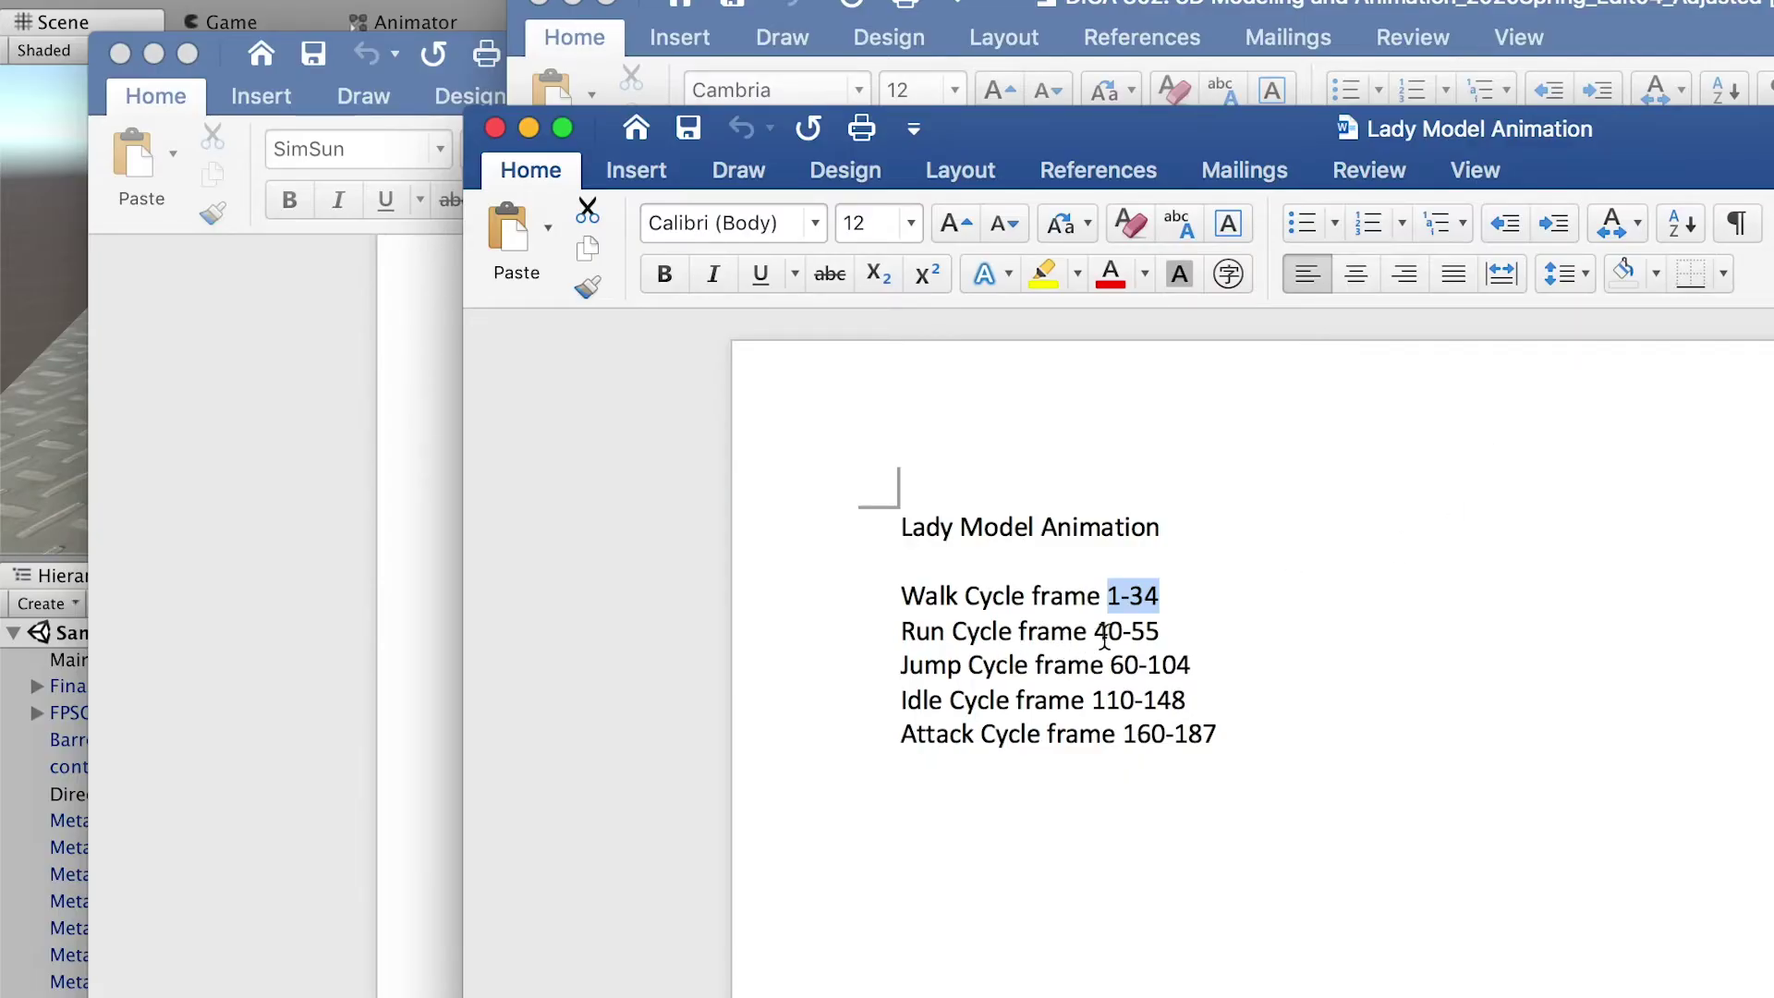
key("super+Tab")
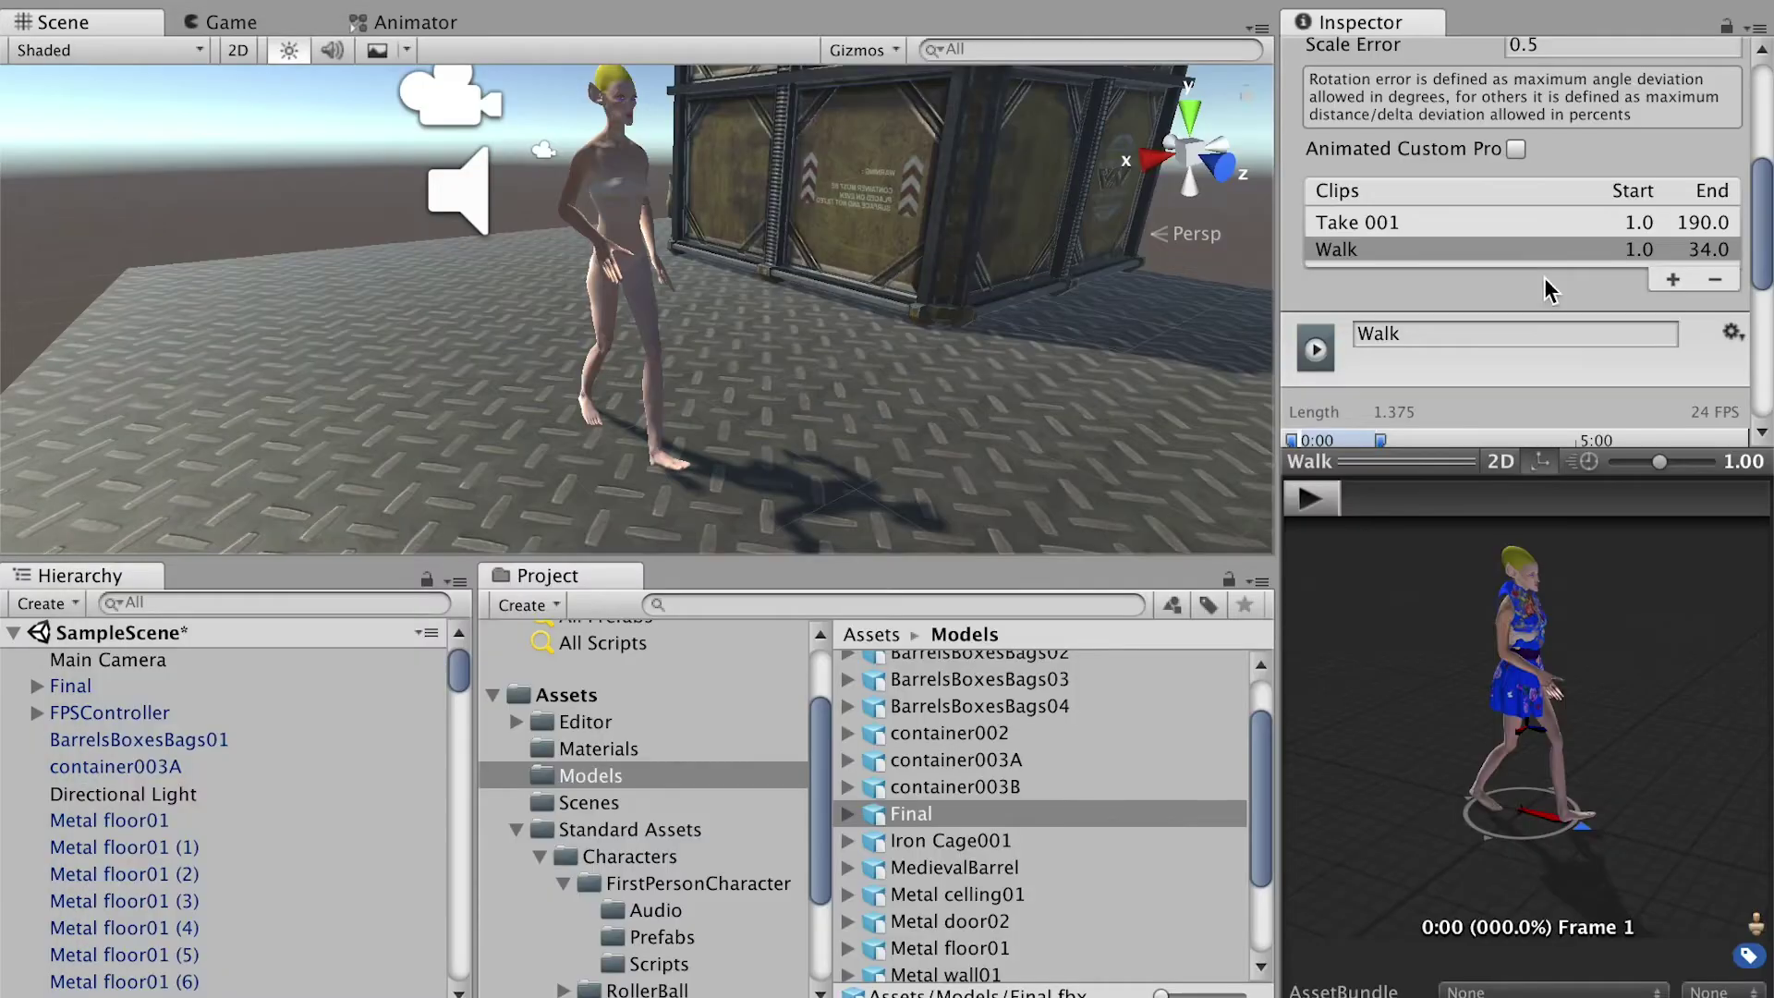
left_click(1672, 280)
left_click(1489, 360)
type("Ru")
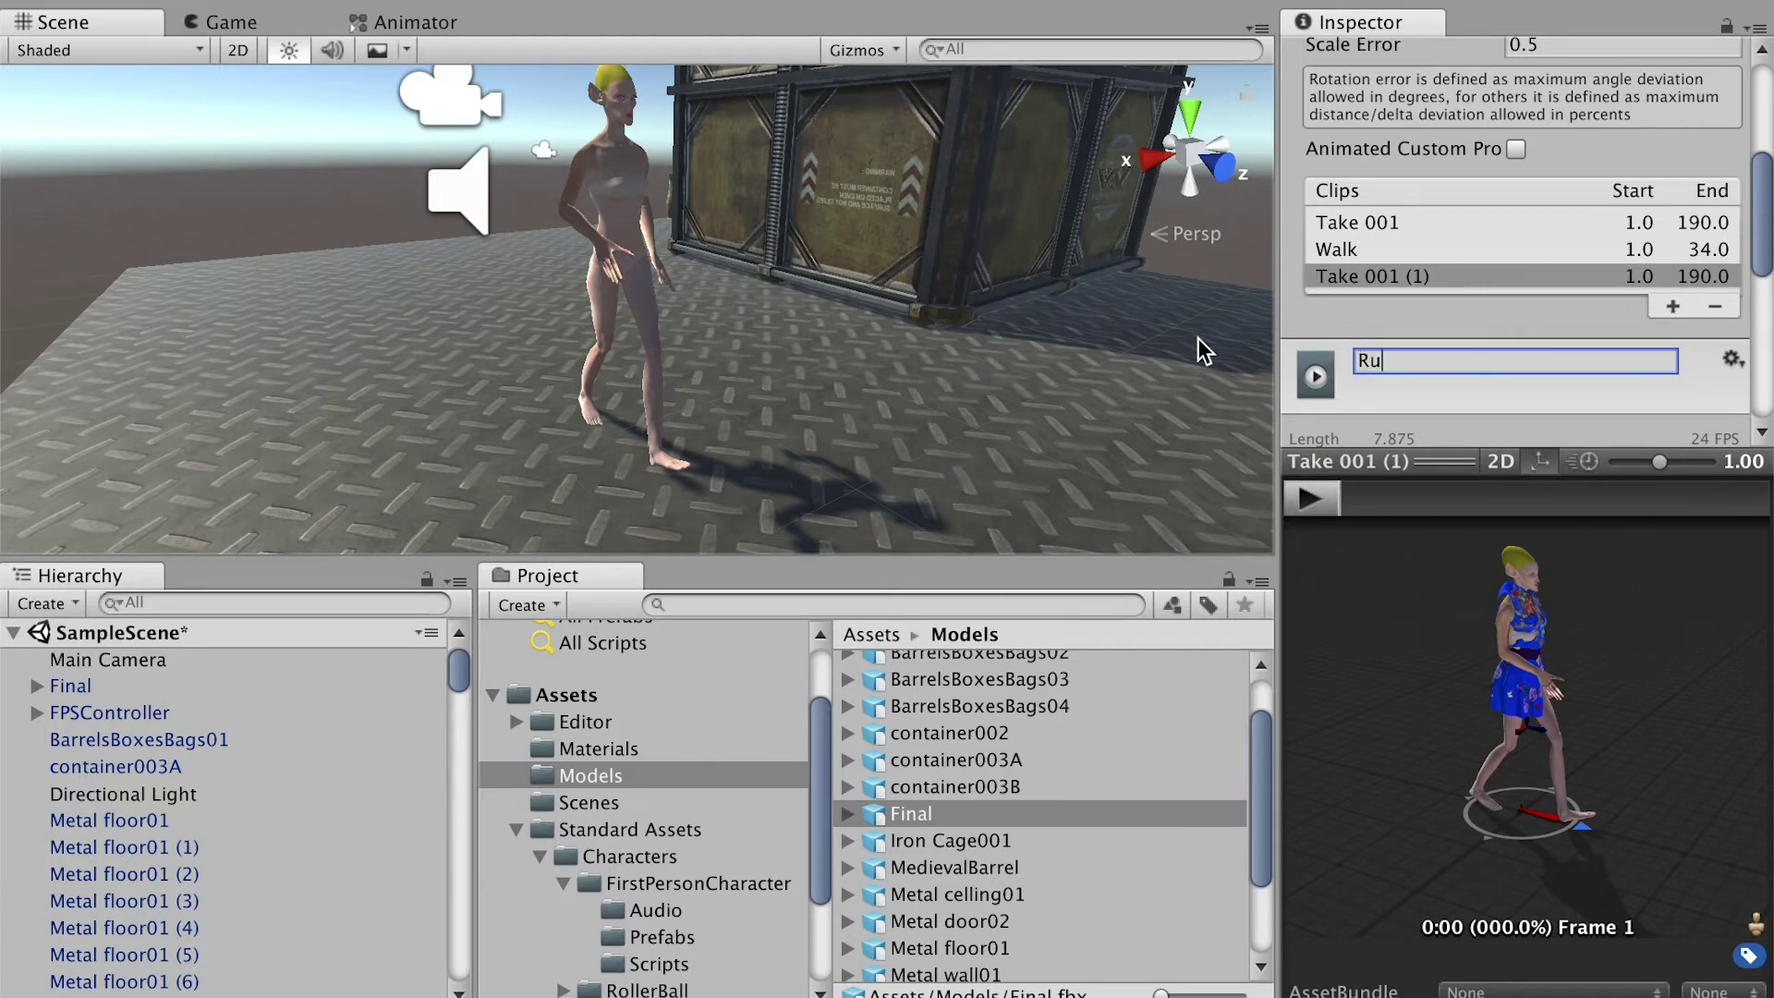
type("n")
key("Return")
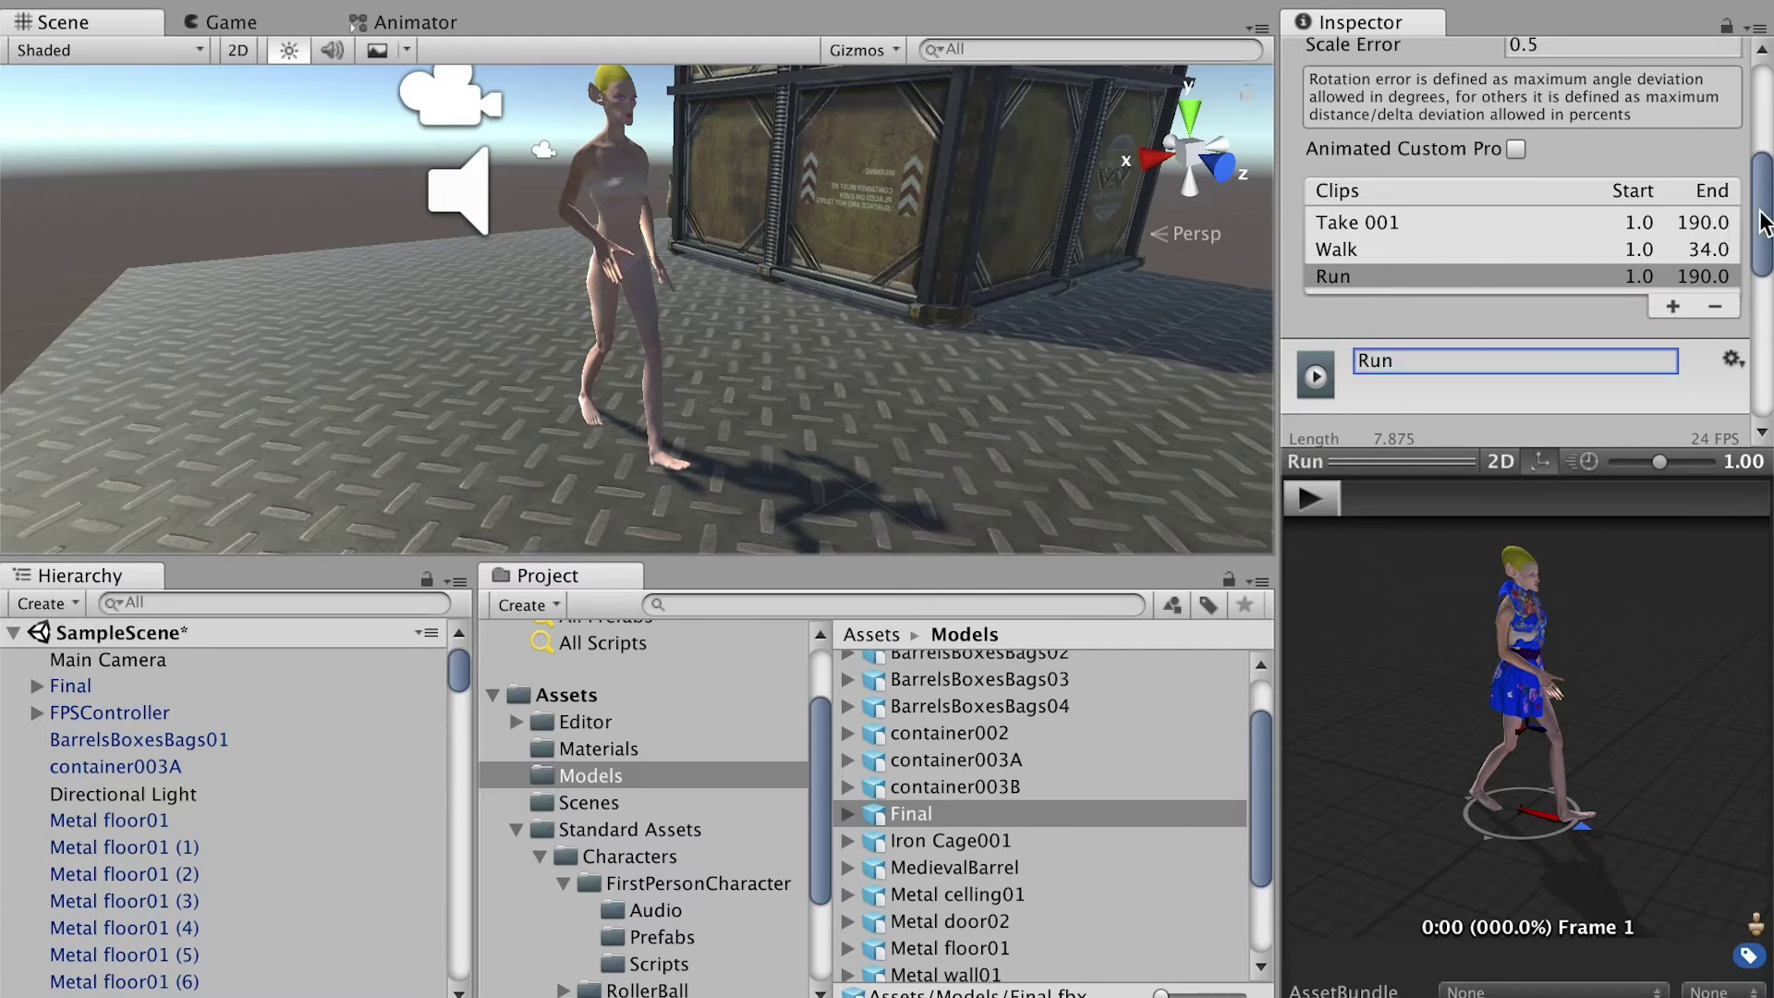
- Clamp the Run clip to the source range and set its start frame to 40 and end frame to 55
left_click_drag(1761, 223, 1761, 291)
left_click(1649, 211)
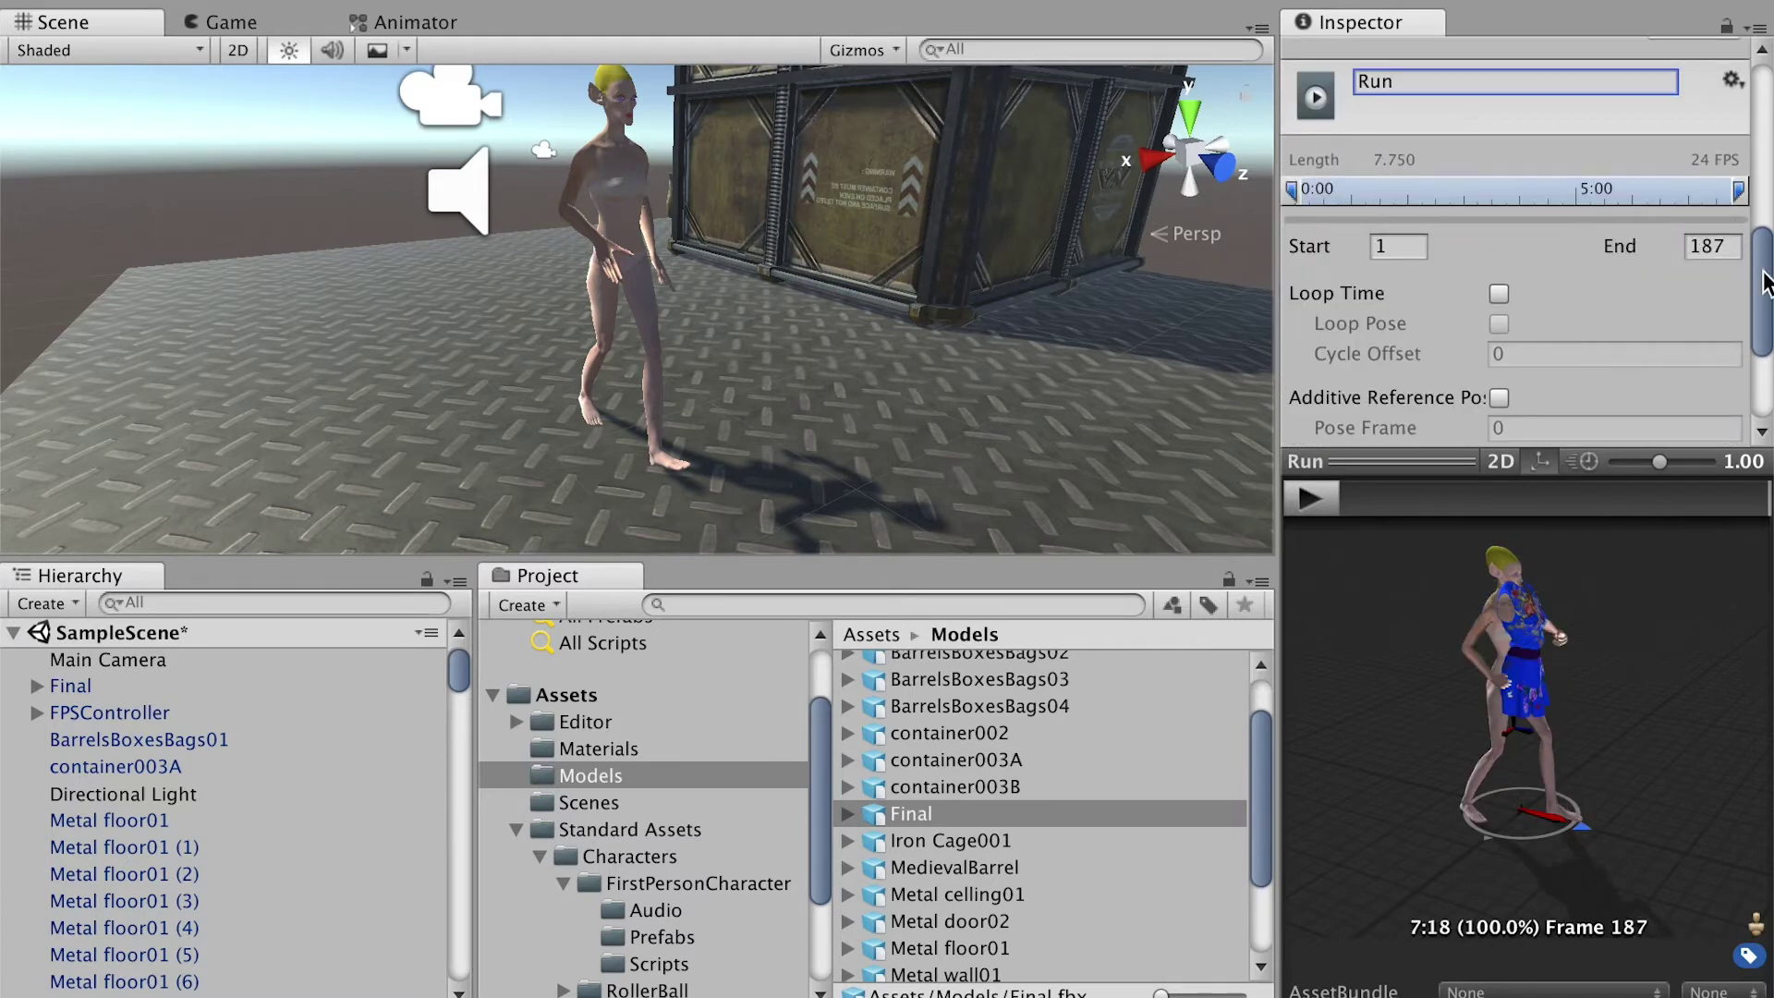
left_click(1399, 247)
type("40")
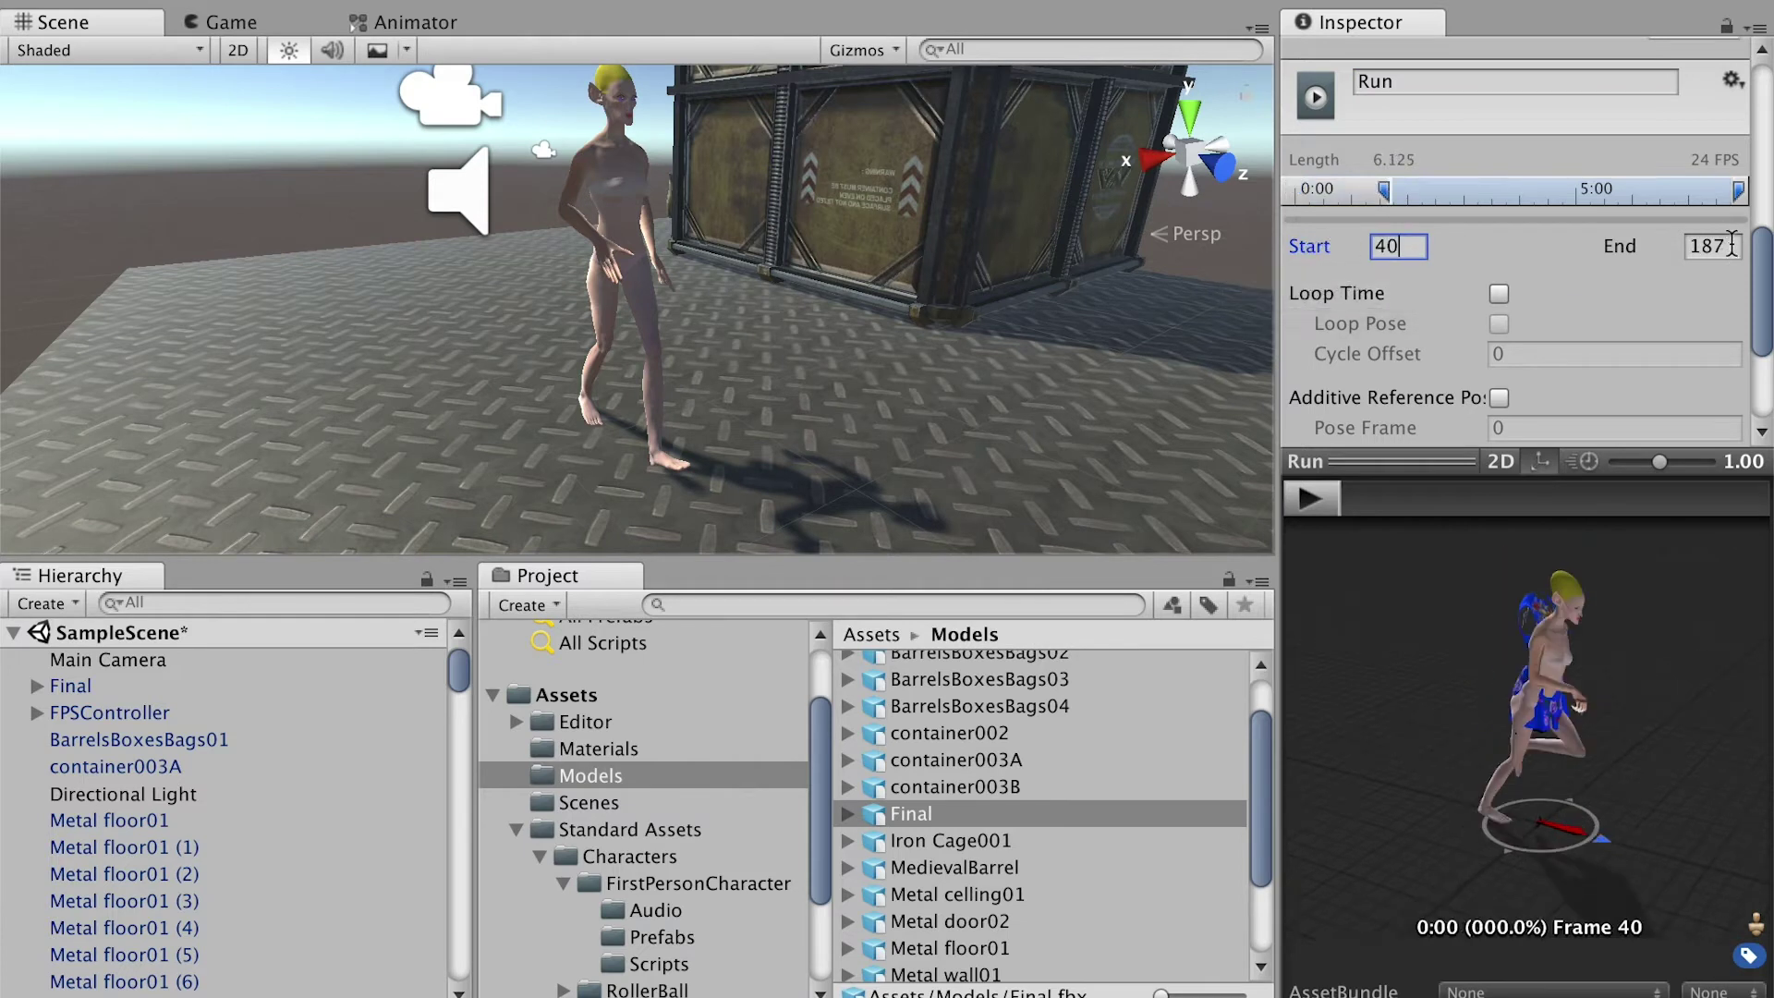
left_click(1732, 246)
type("55")
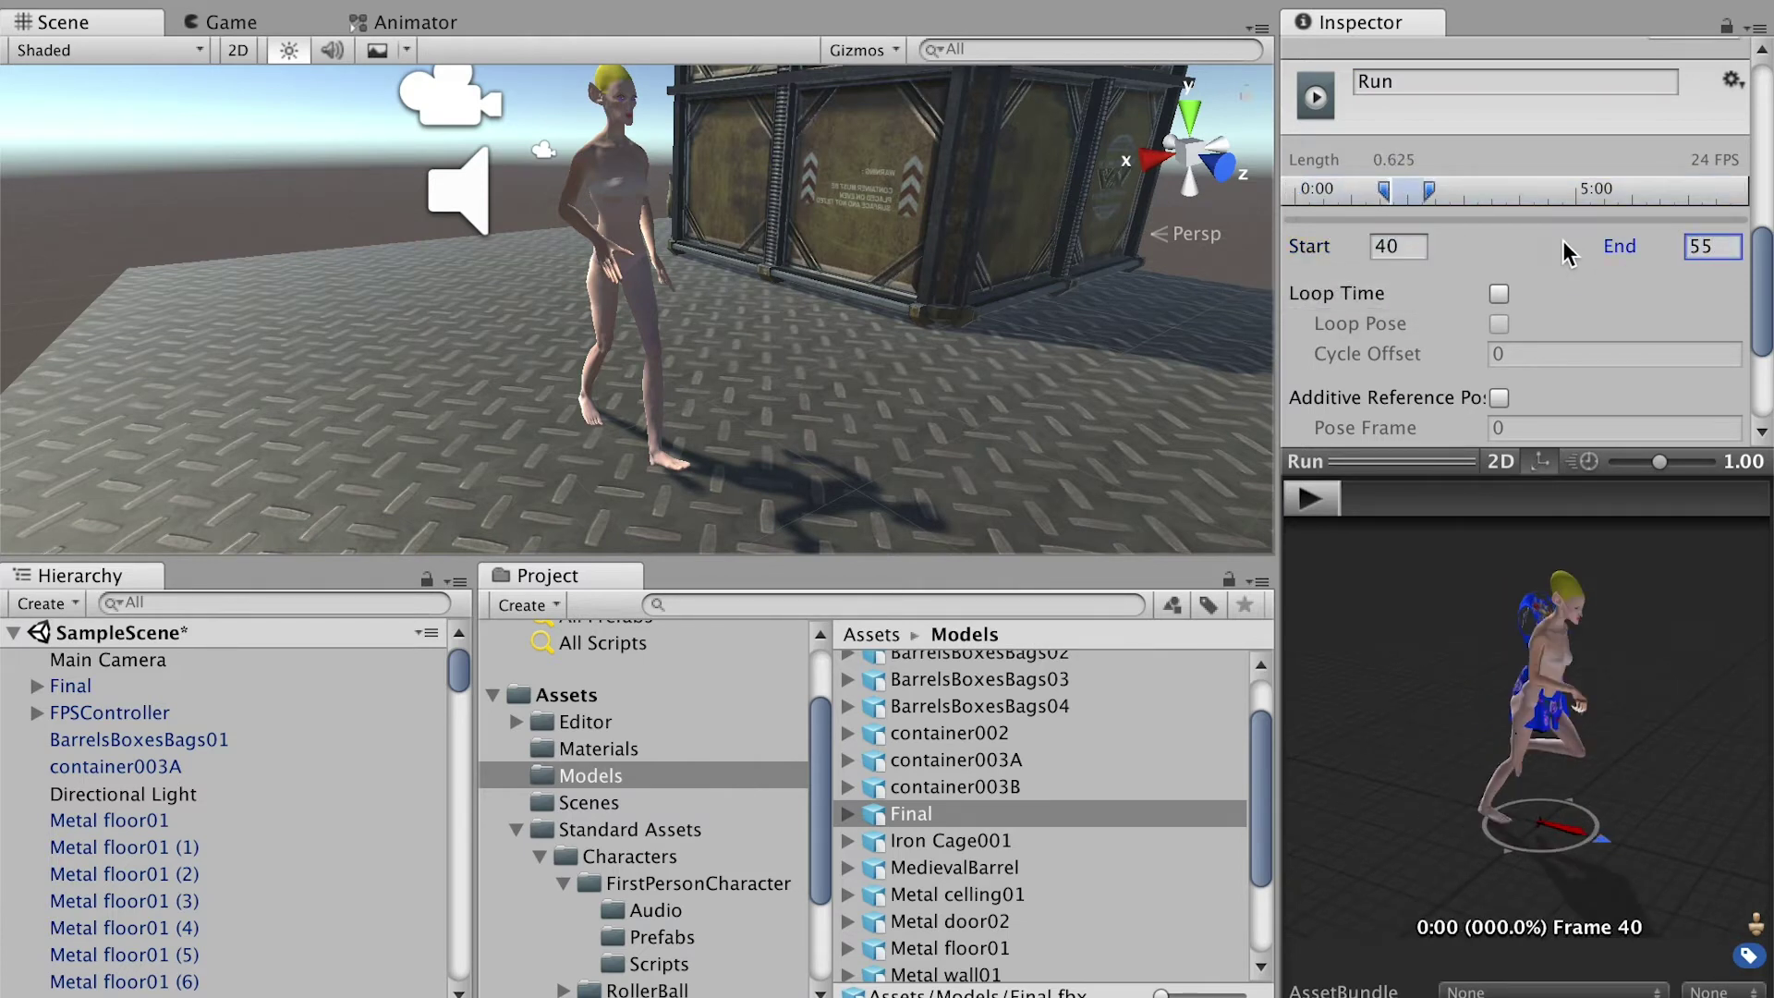
- Enable Loop Time for the Run clip and apply the import settings
left_click(1499, 294)
left_click_drag(1763, 277, 1765, 361)
left_click(1693, 405)
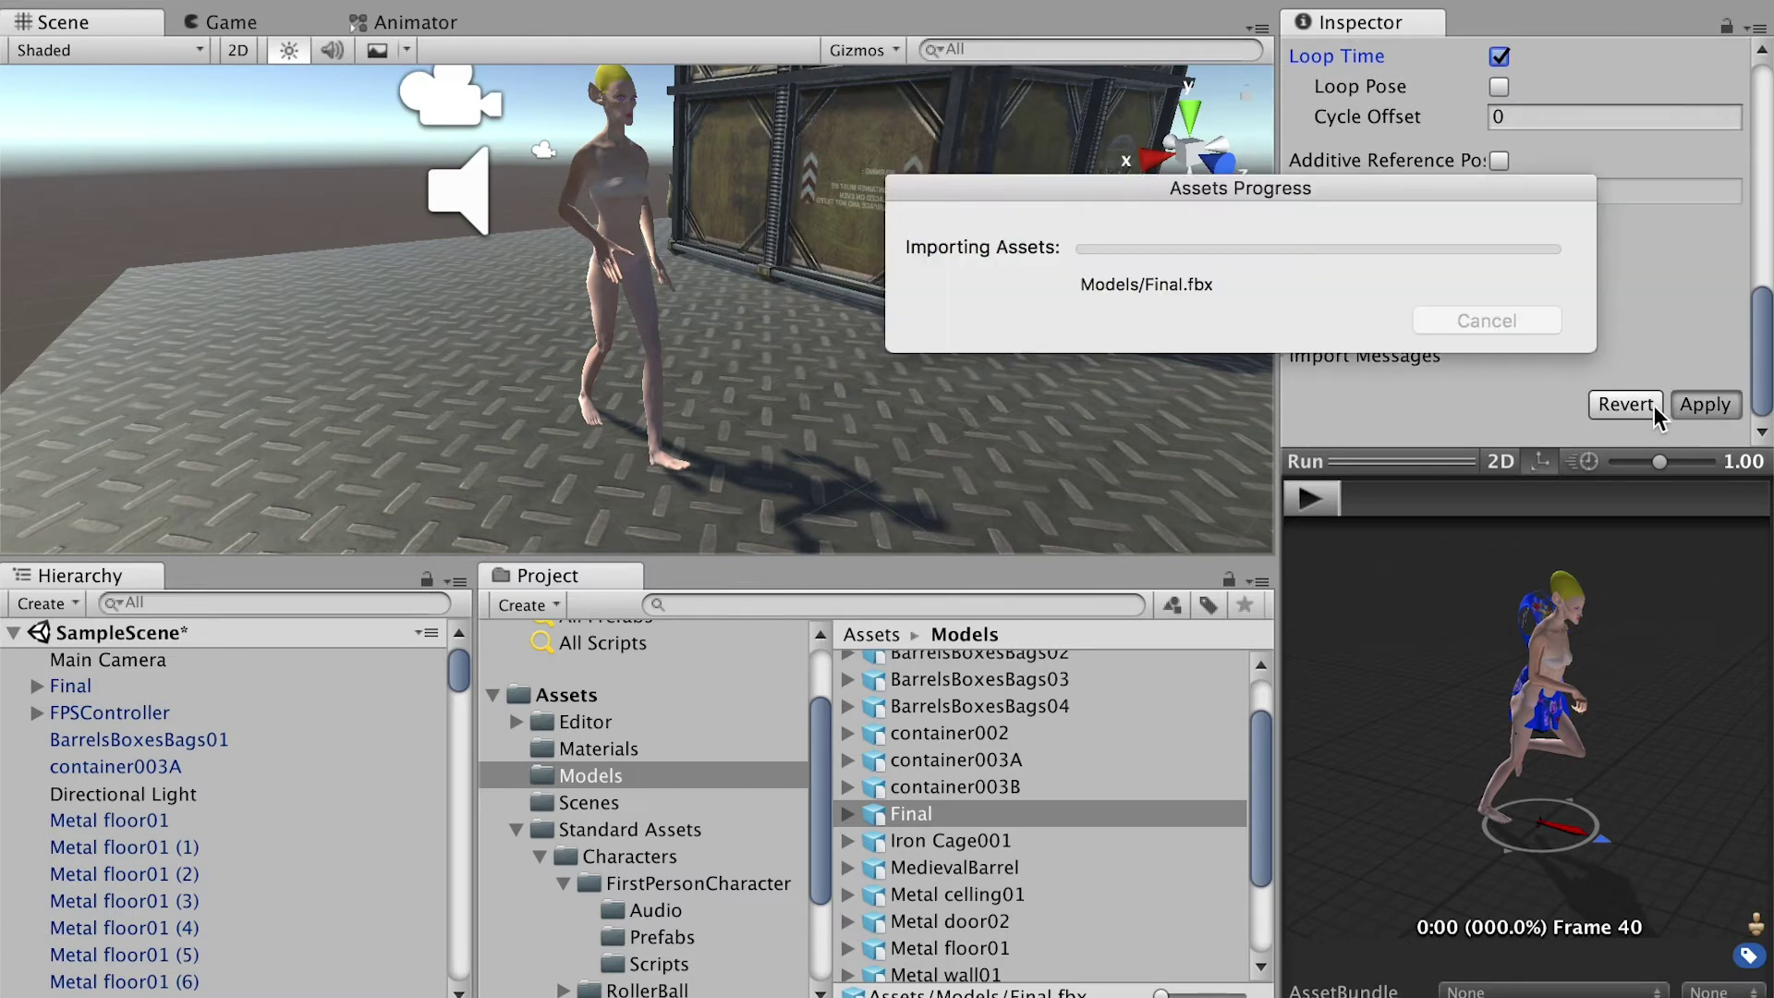
- Compare the start and end frames in the Final model's clip list with the Lady Model Animation notes in Word
left_click_drag(1760, 277, 1755, 207)
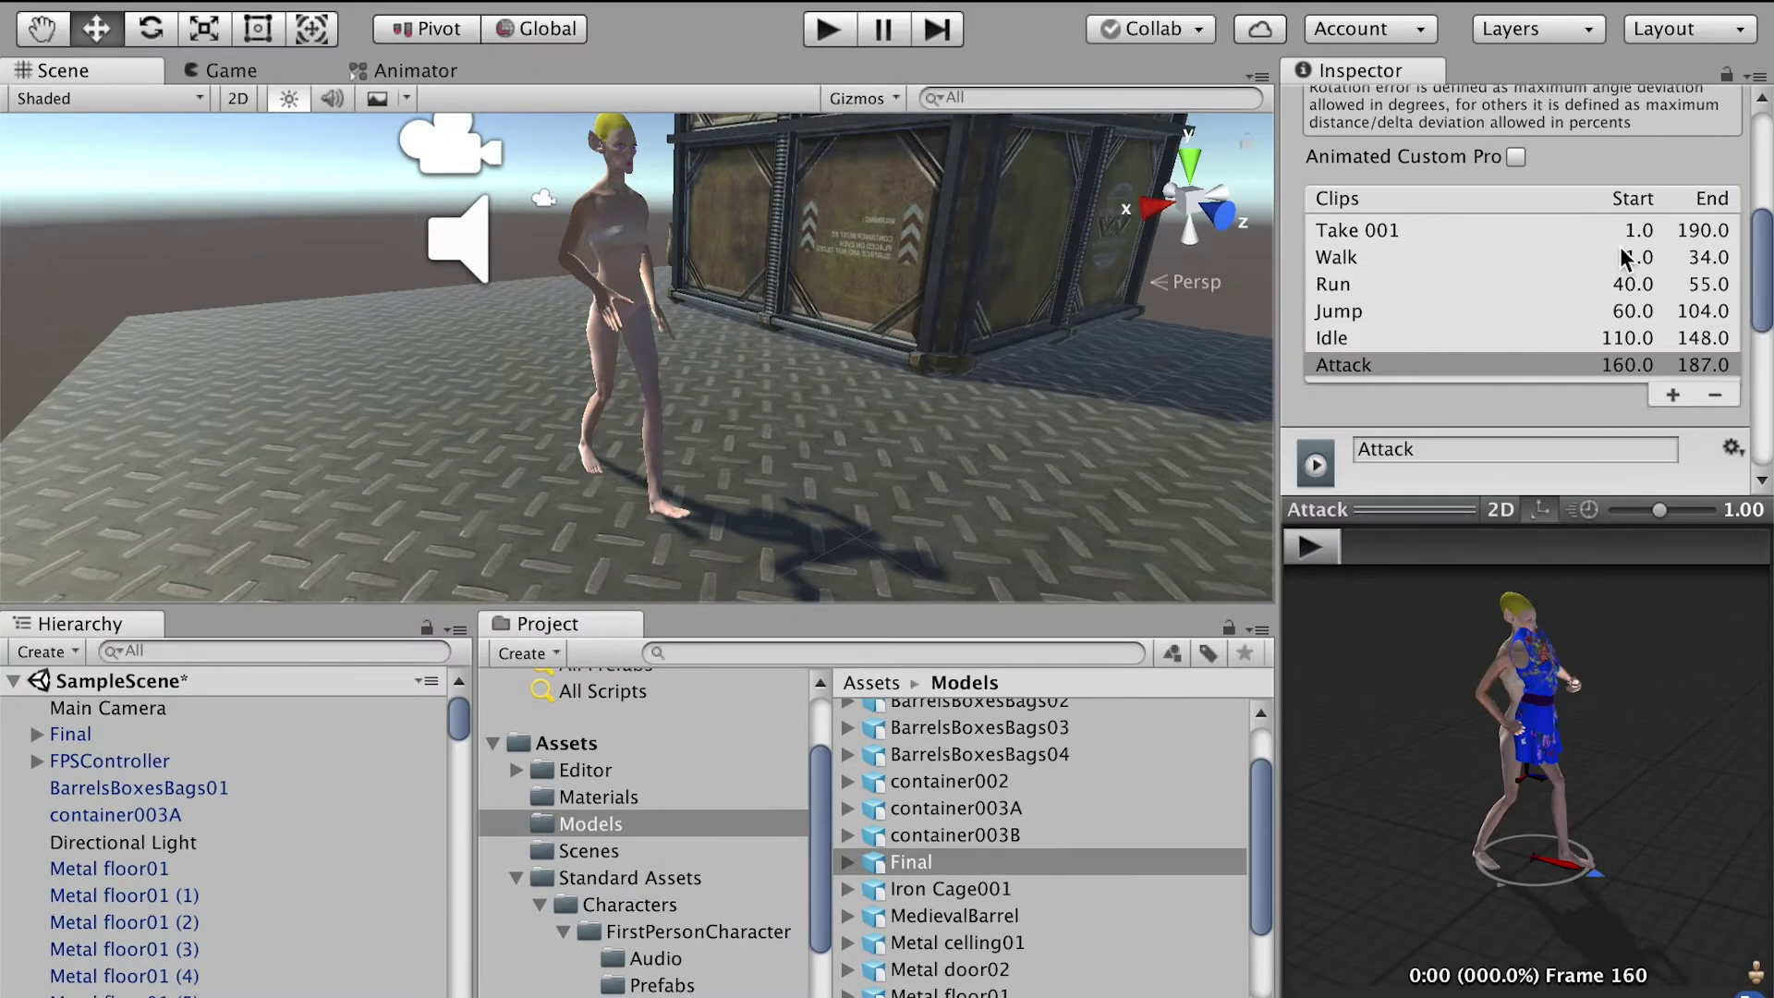
key("super+Tab")
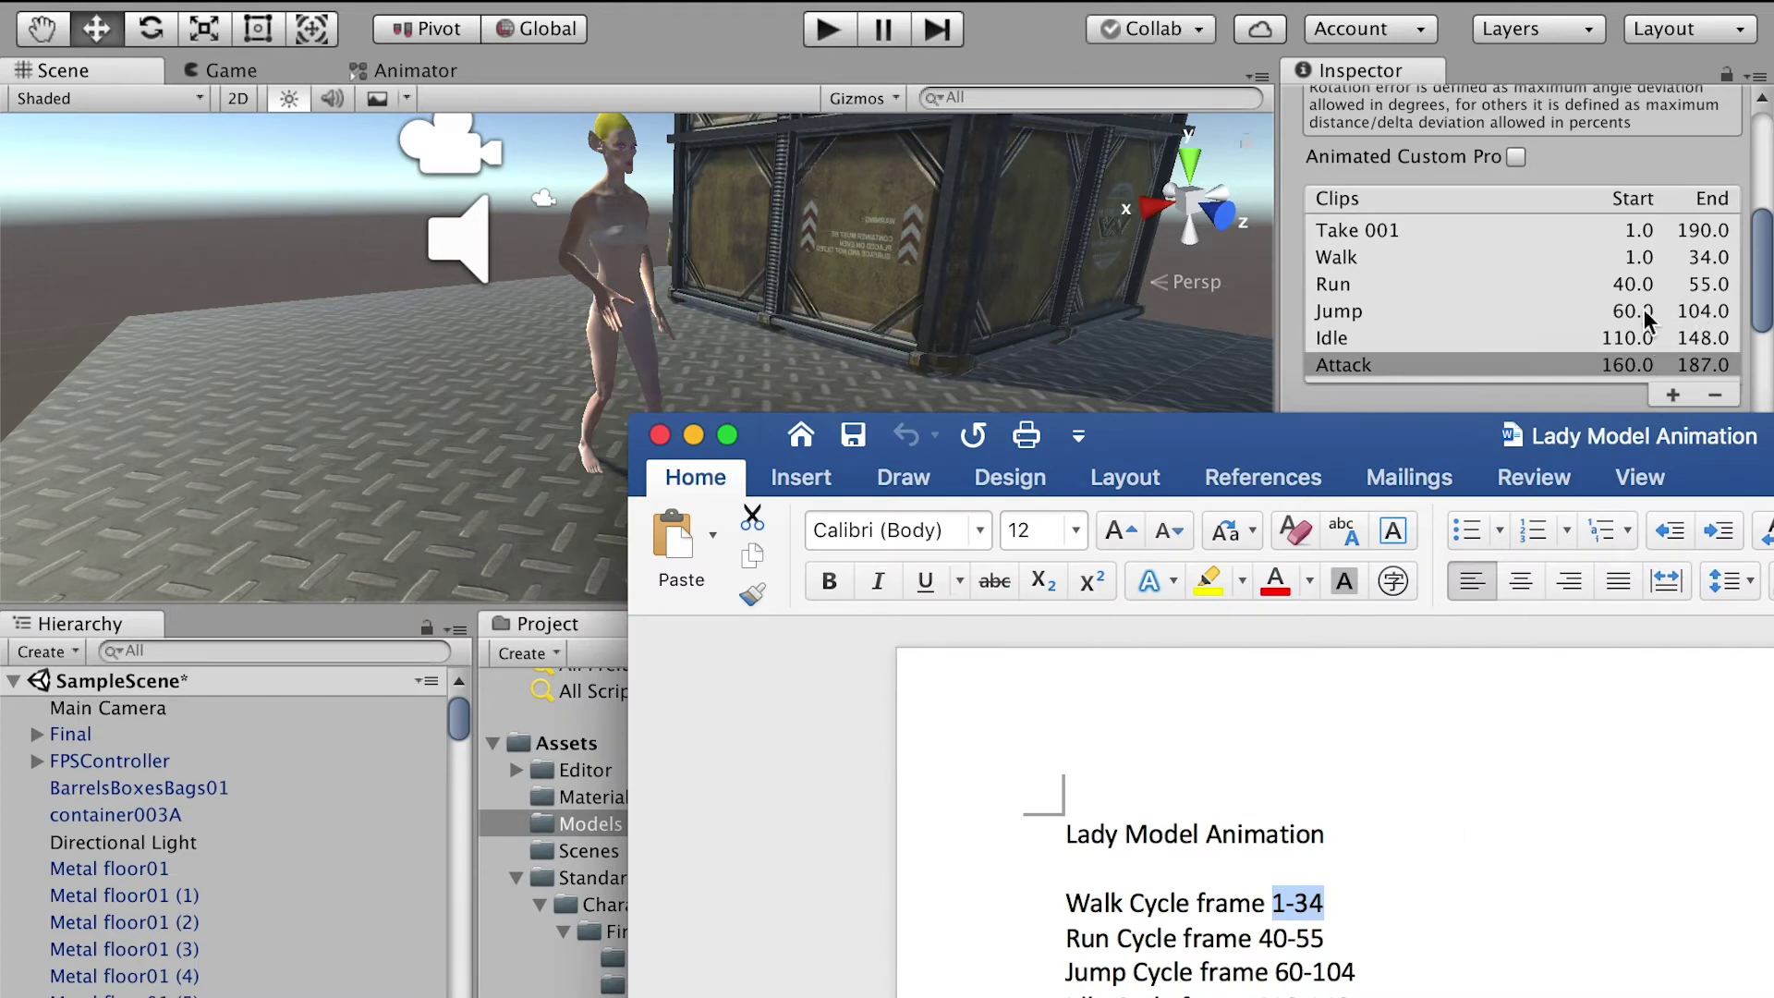
key("super+Tab")
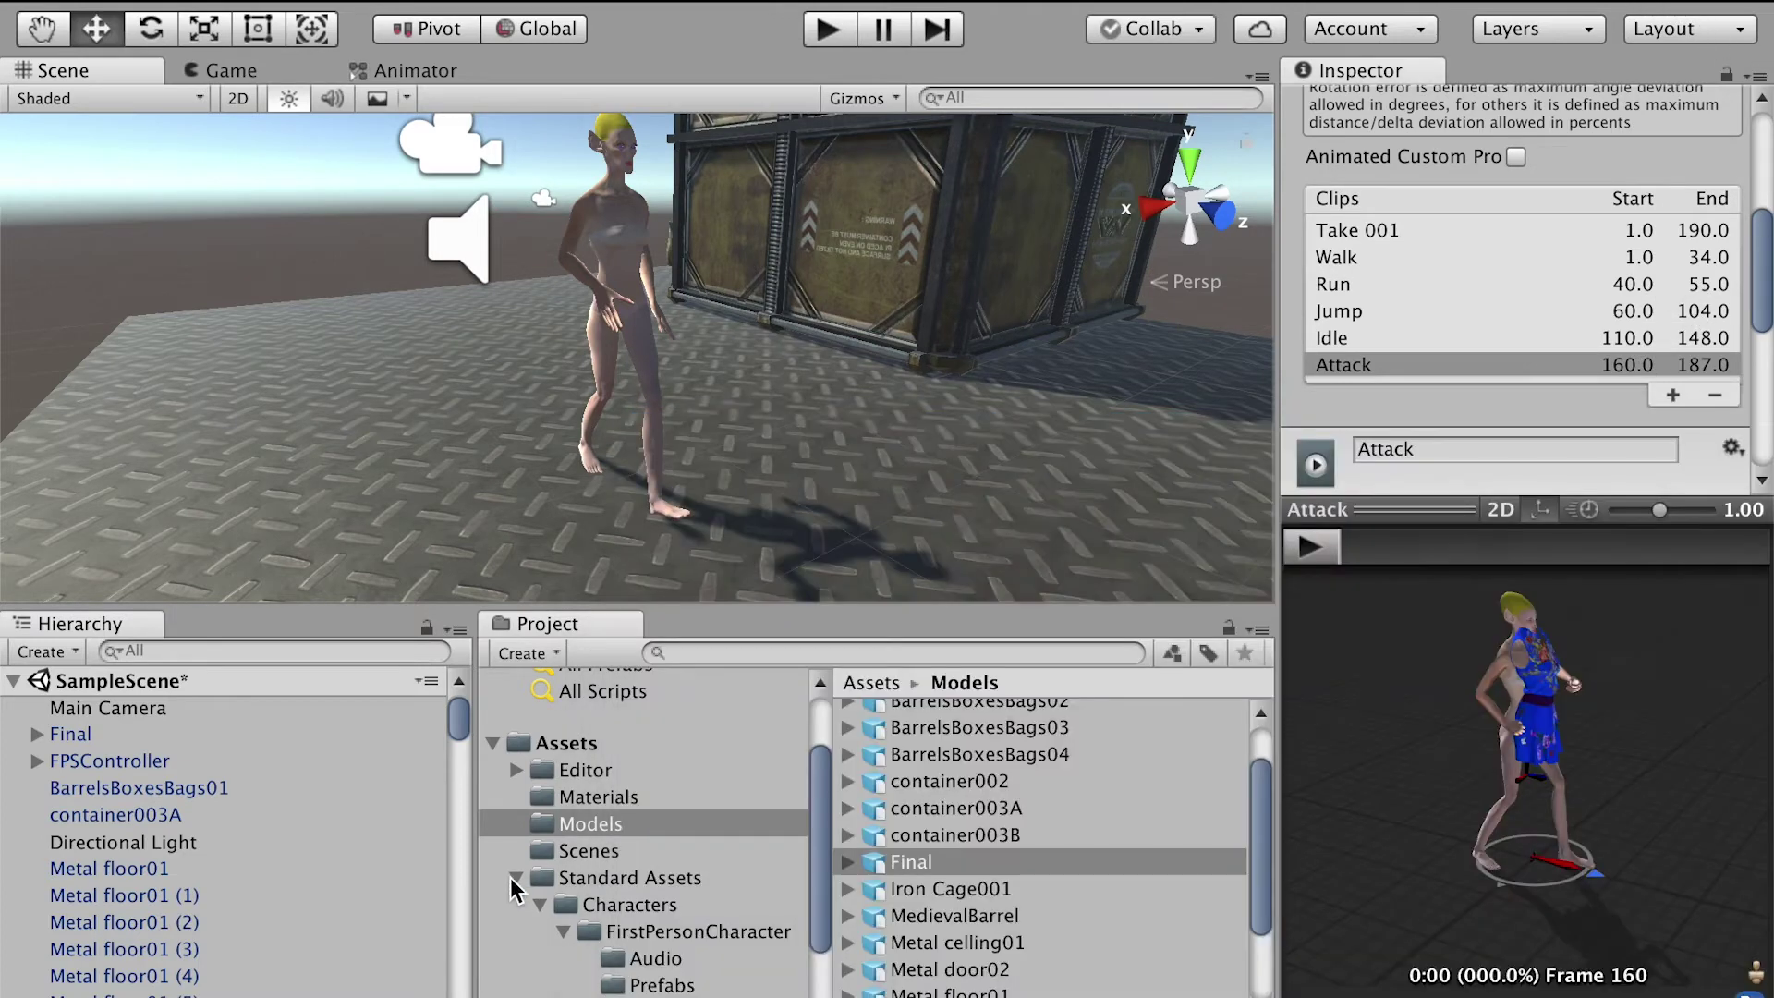
- Create a new folder named AnimeCtrl directly inside the Assets folder
left_click(513, 879)
left_click(566, 845)
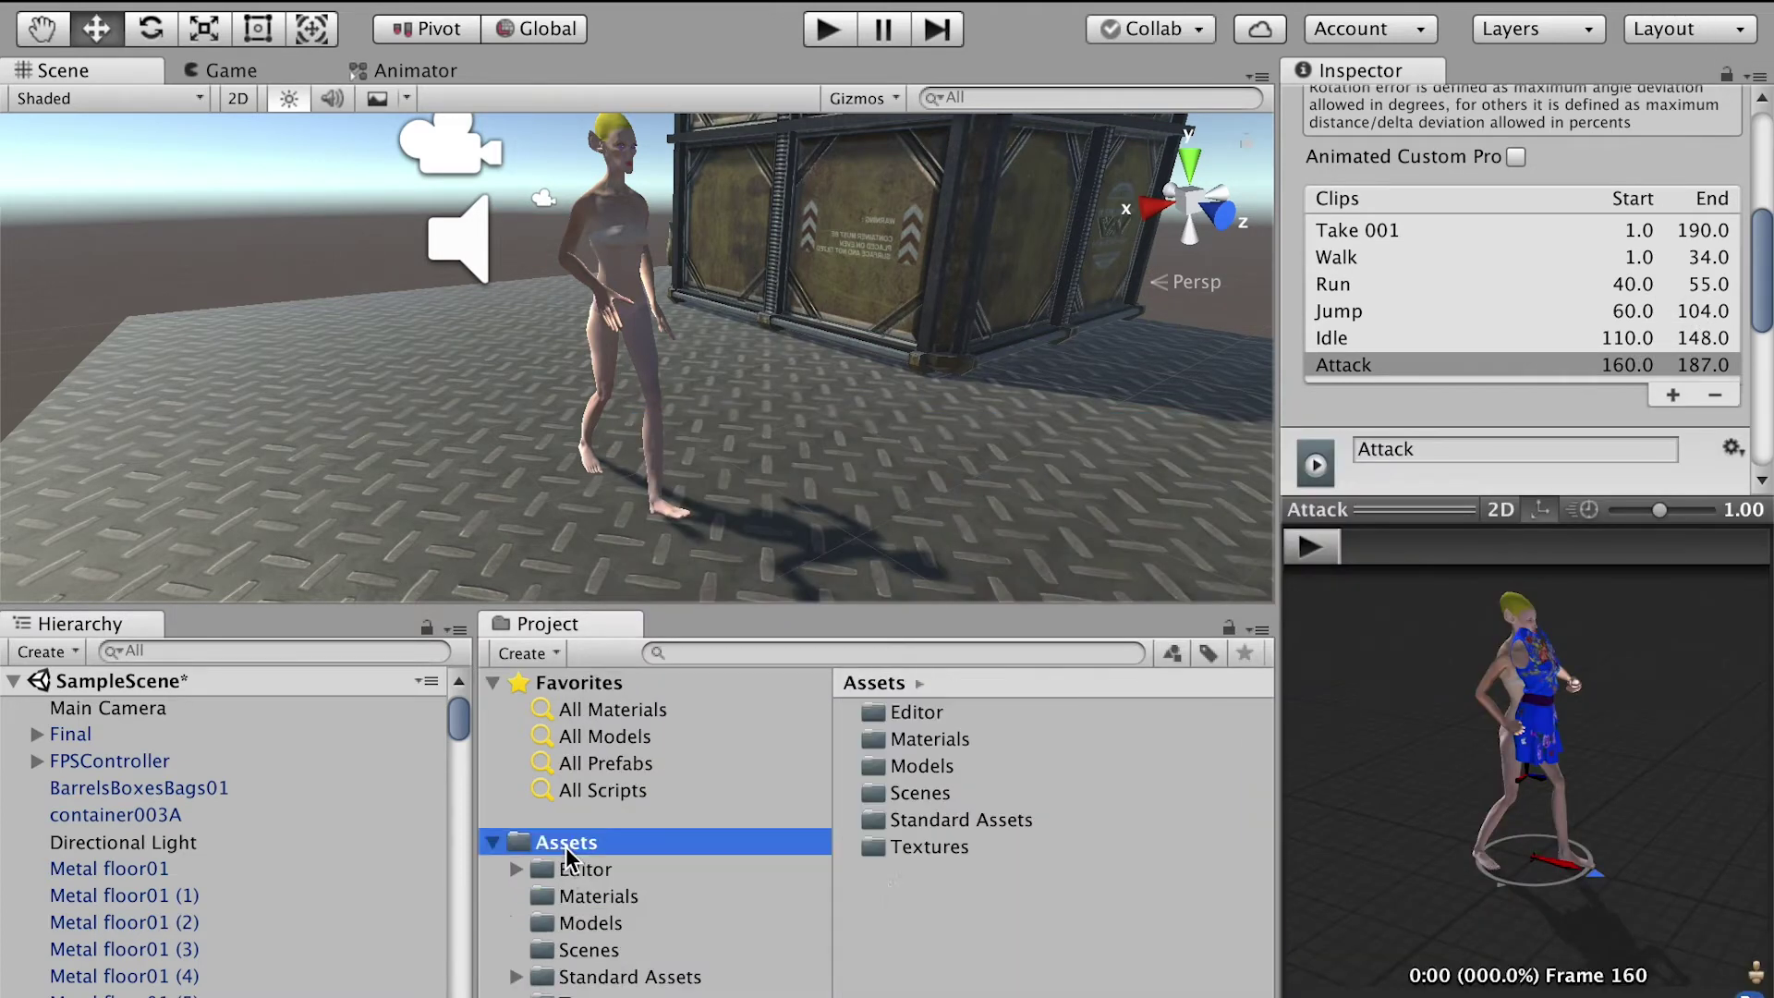
right_click(902, 907)
mouse_move(951, 594)
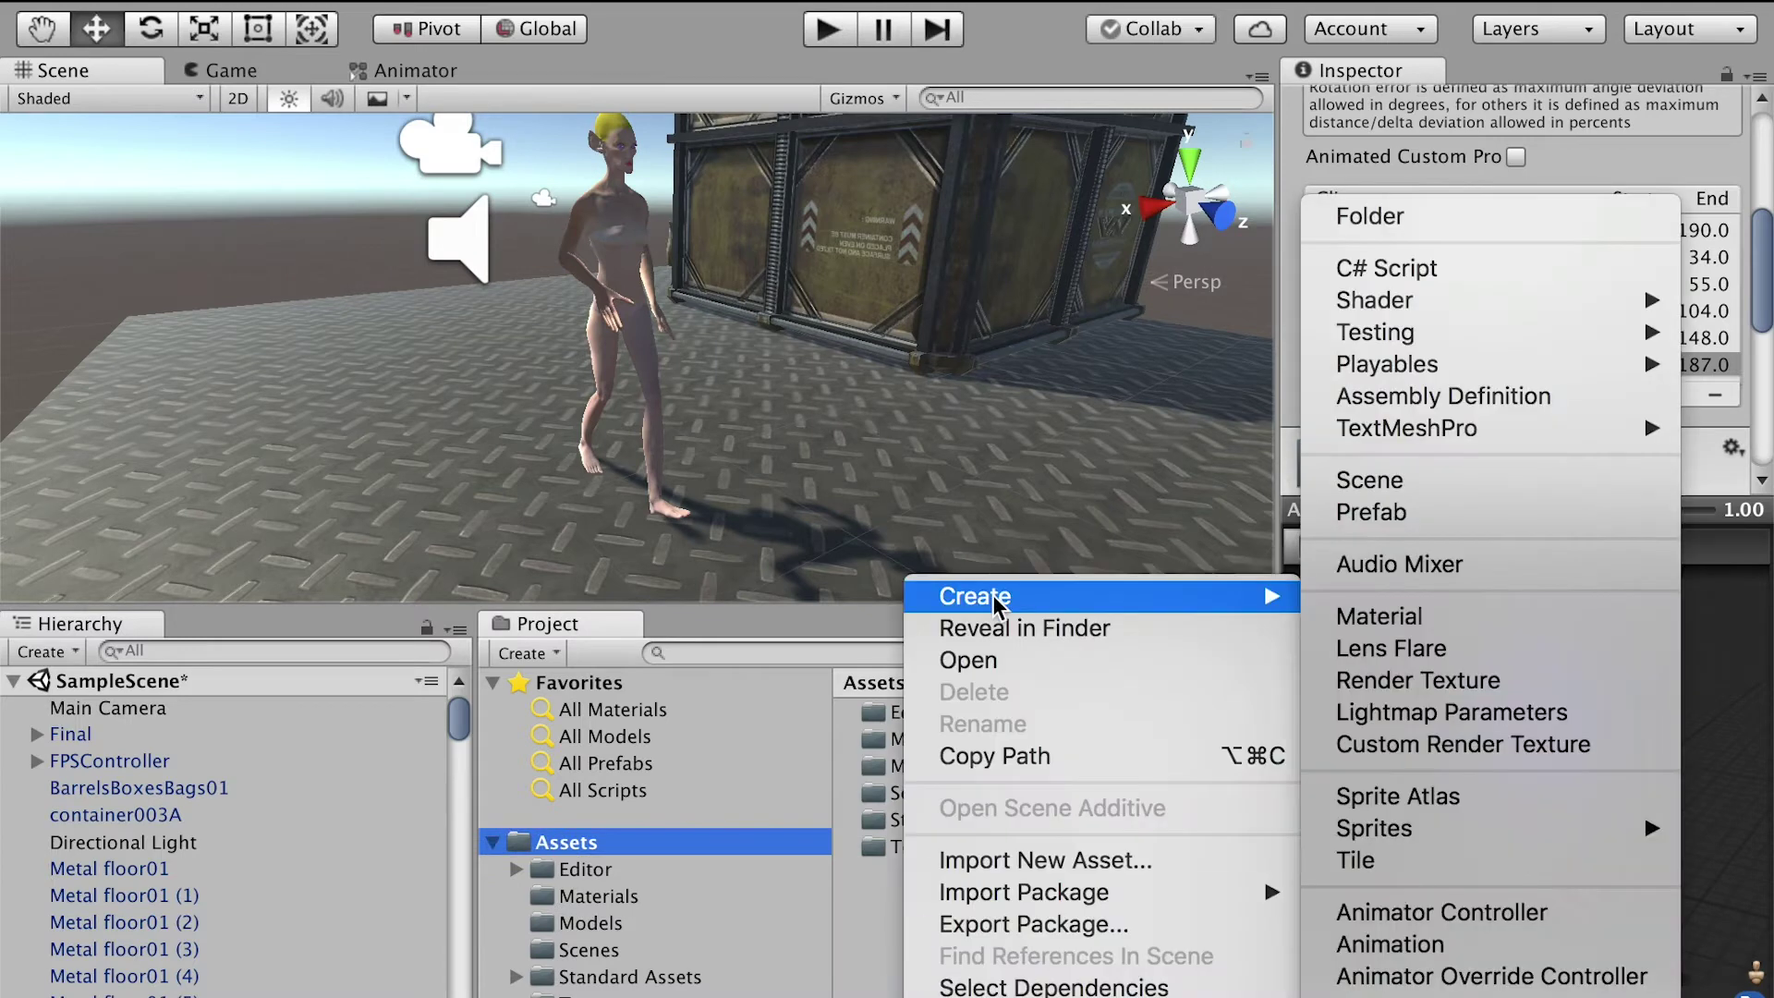
left_click(1418, 220)
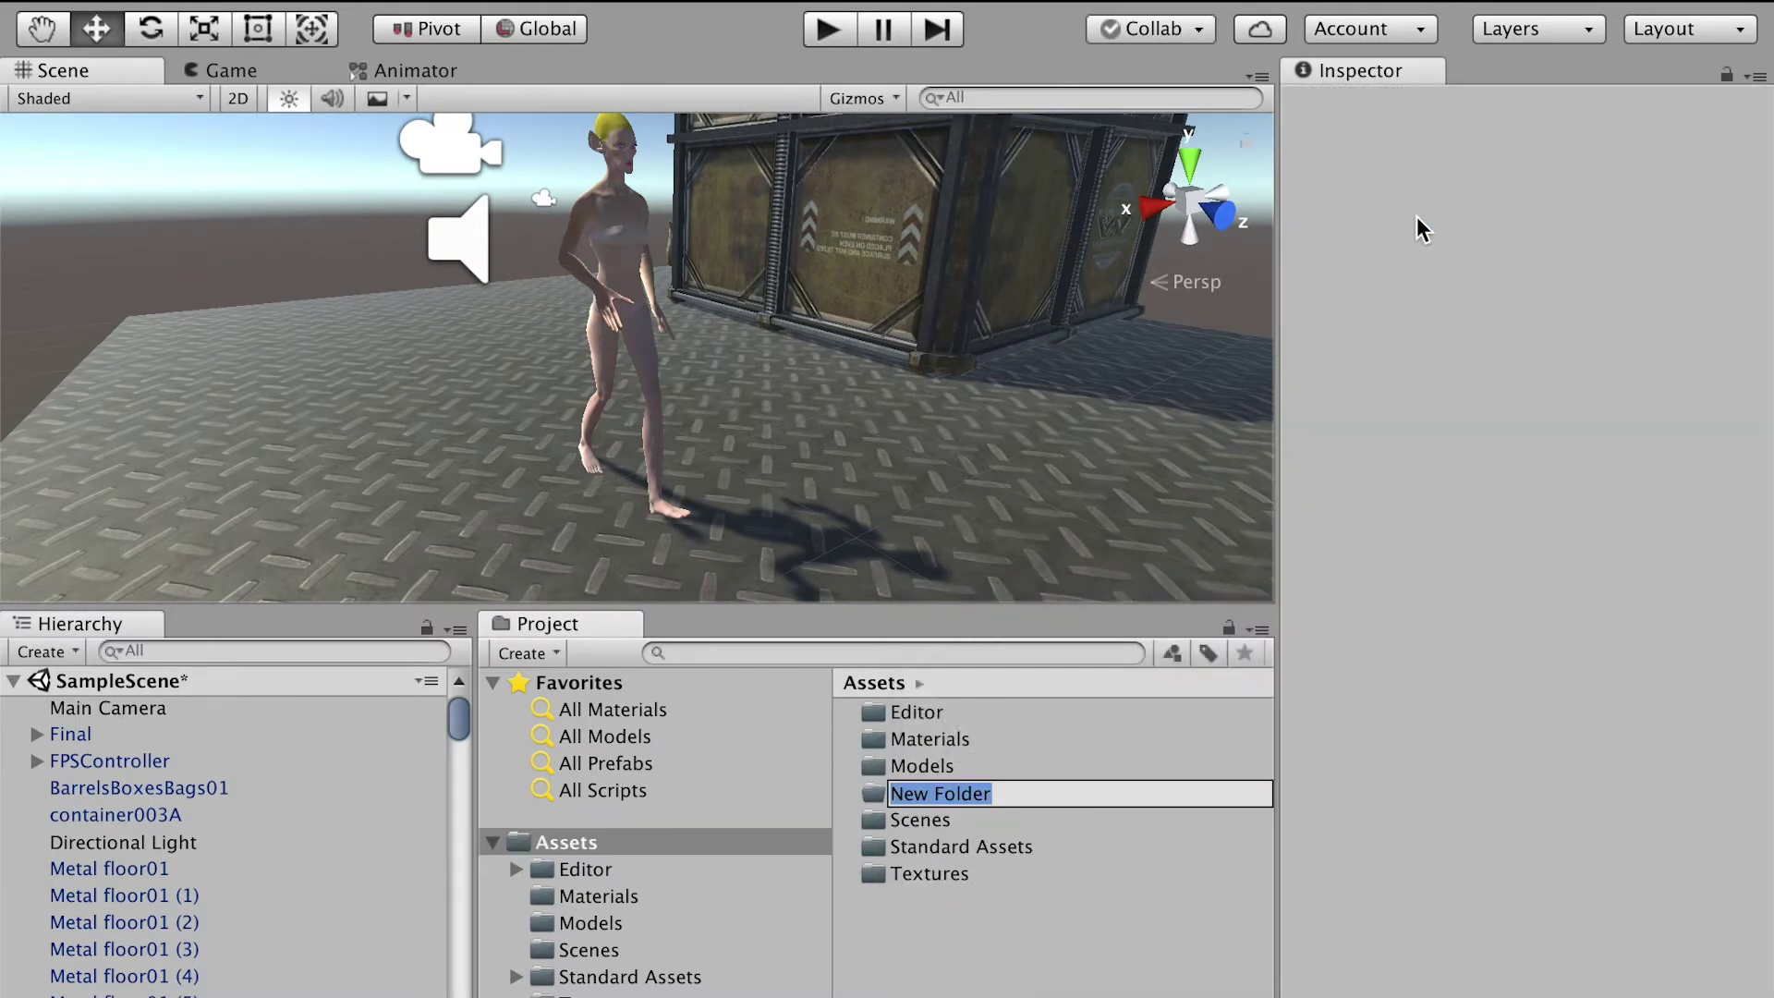
type("AnimeCtrl")
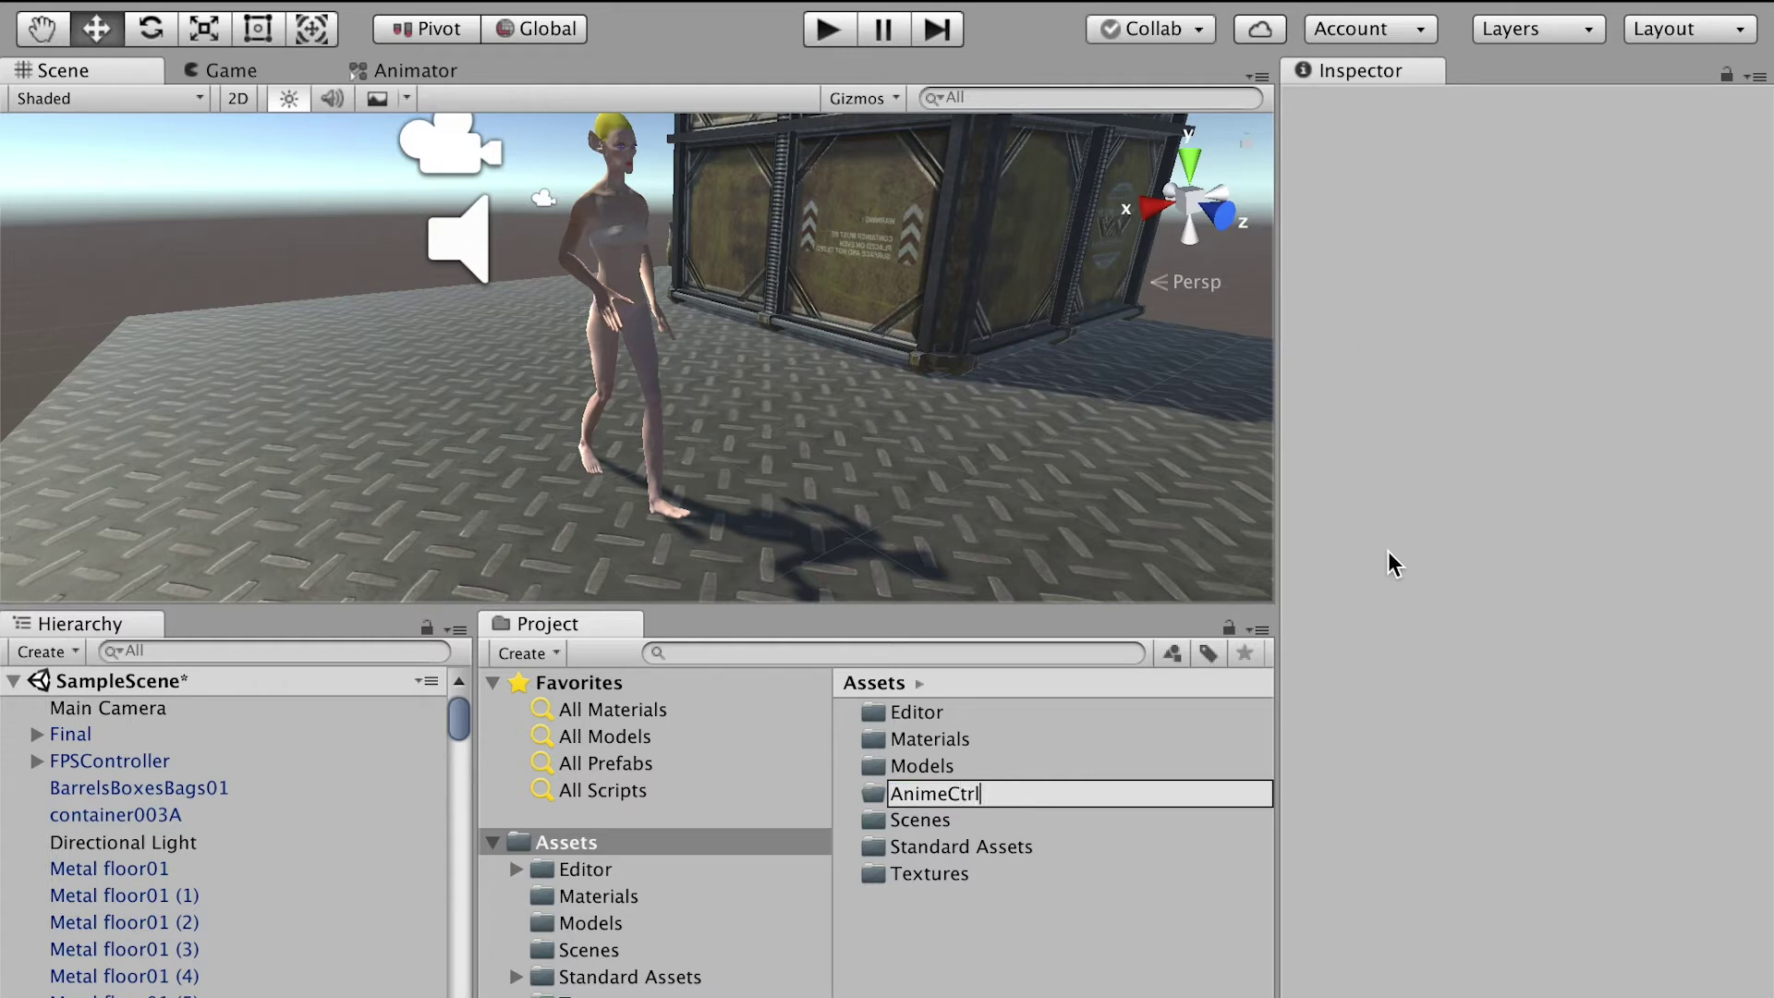
key("Return")
- Create an Animator Controller named CharacterA inside the AnimeCtrl folder
double_click(930, 710)
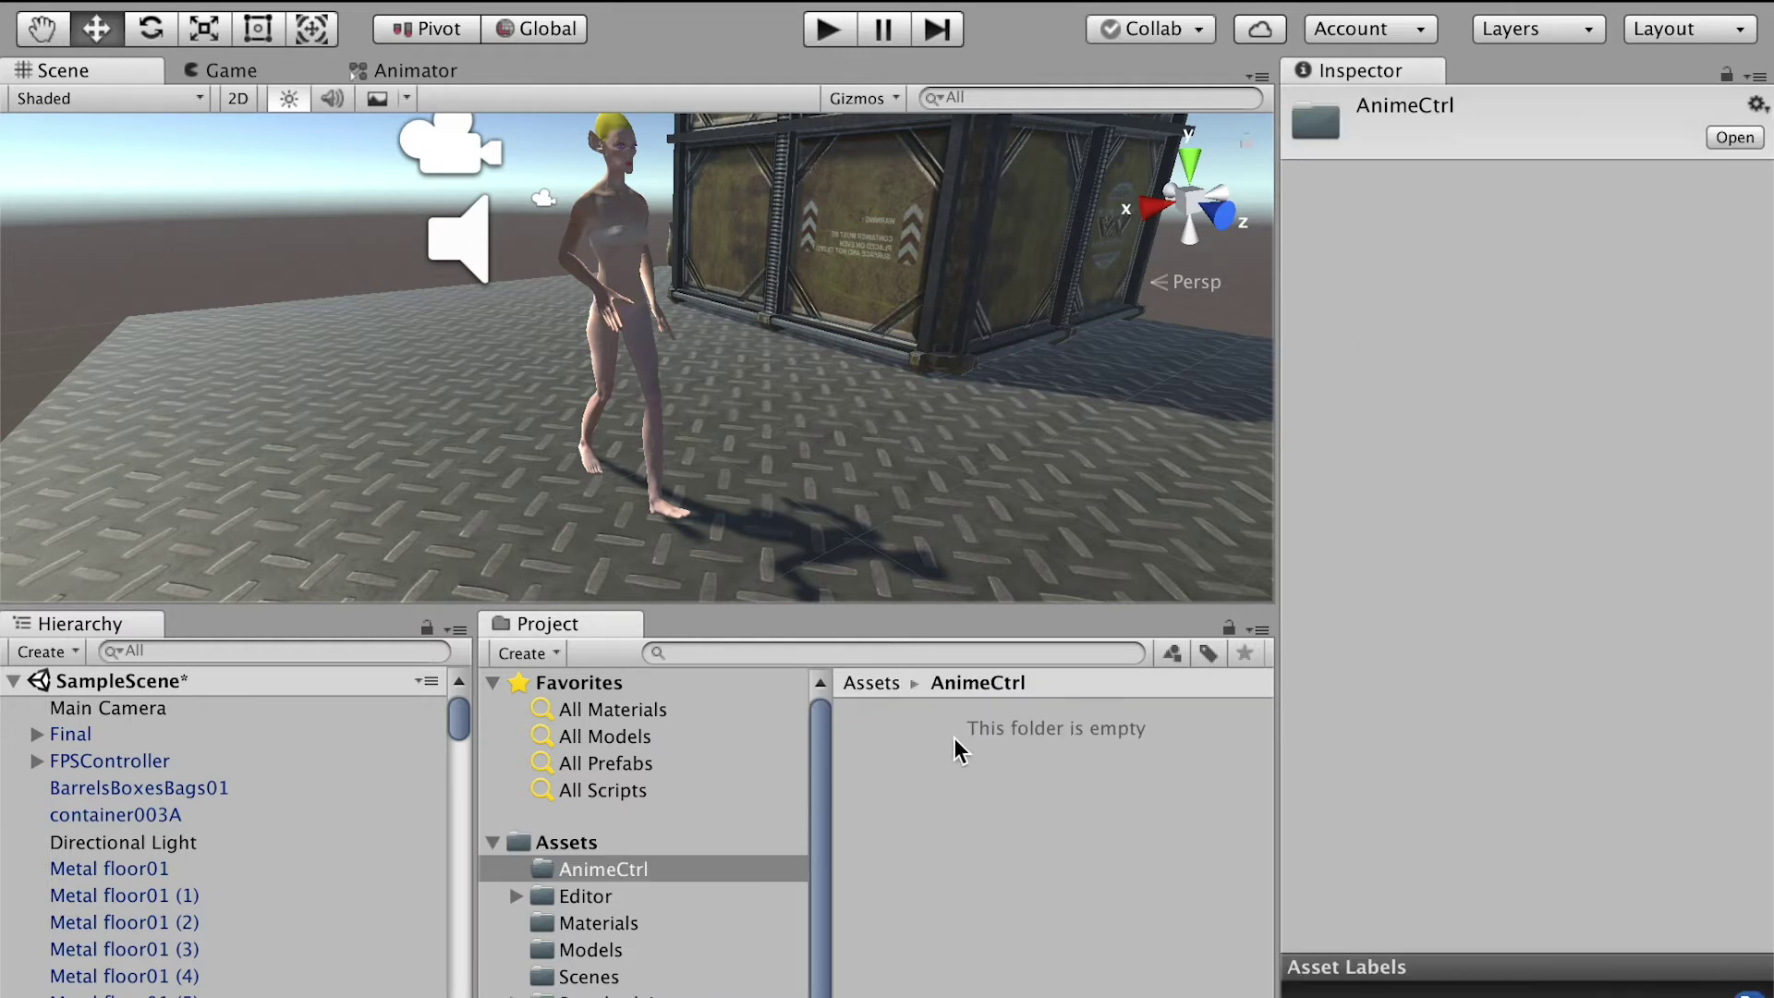
right_click(907, 776)
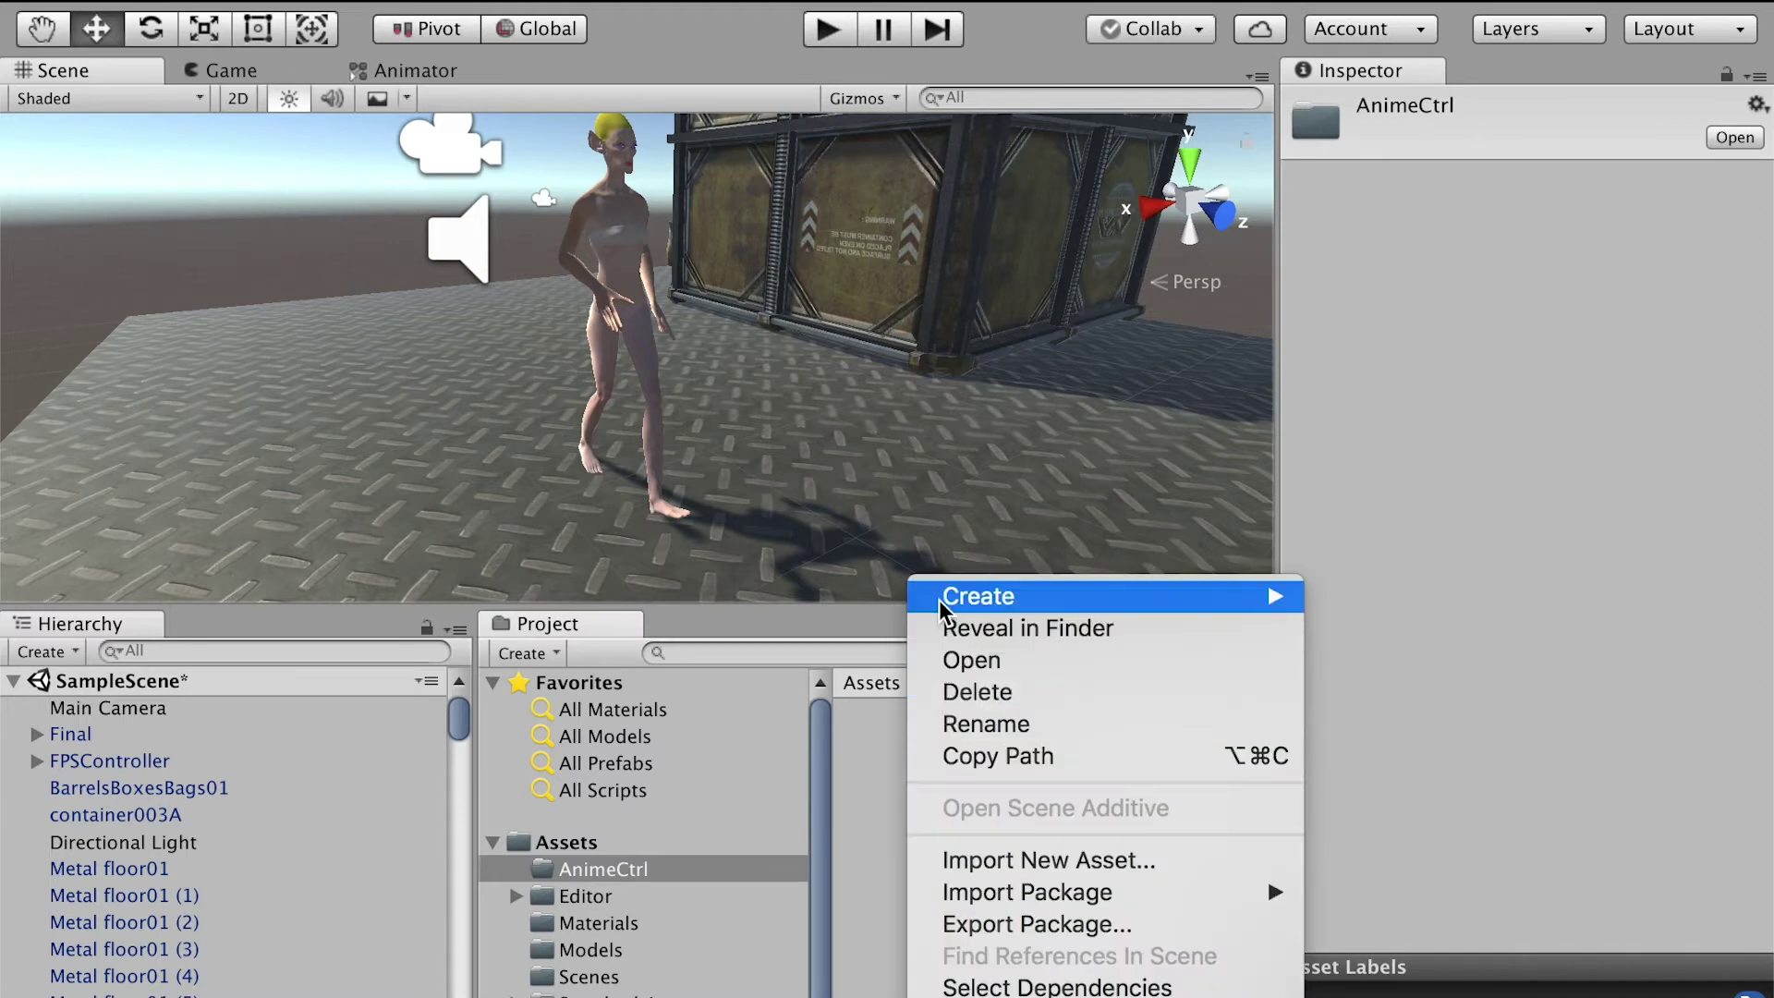
mouse_move(938, 599)
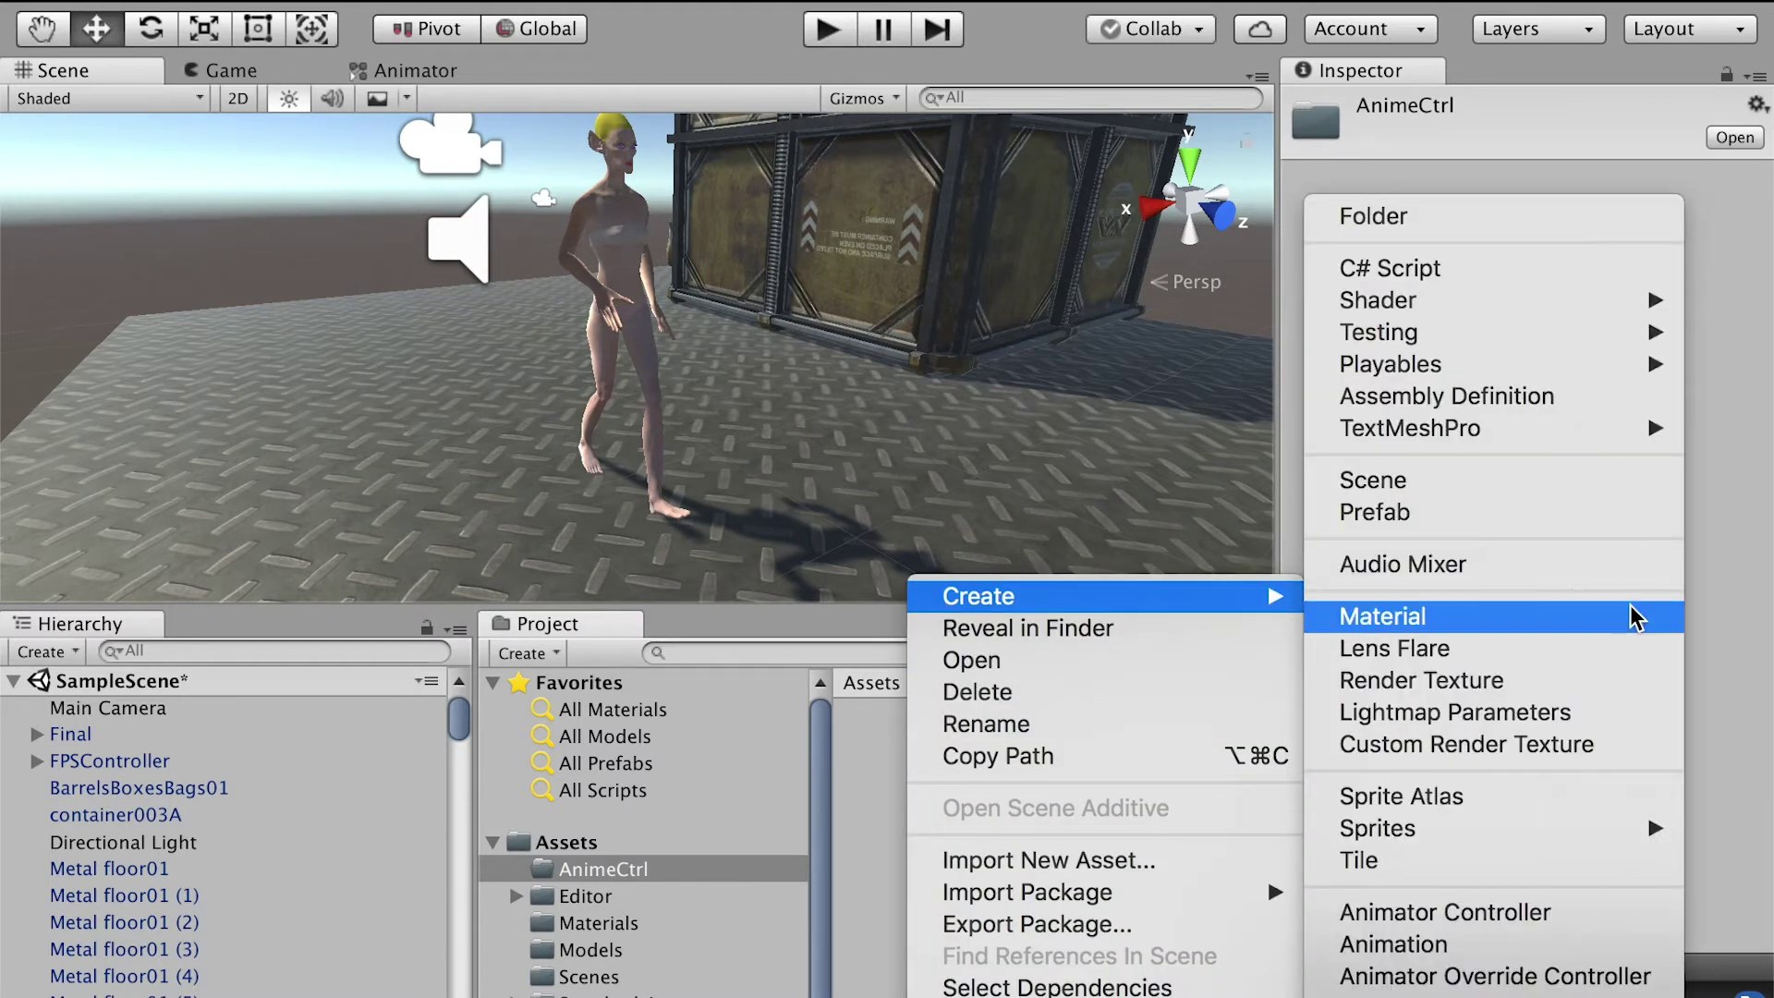
left_click(1516, 920)
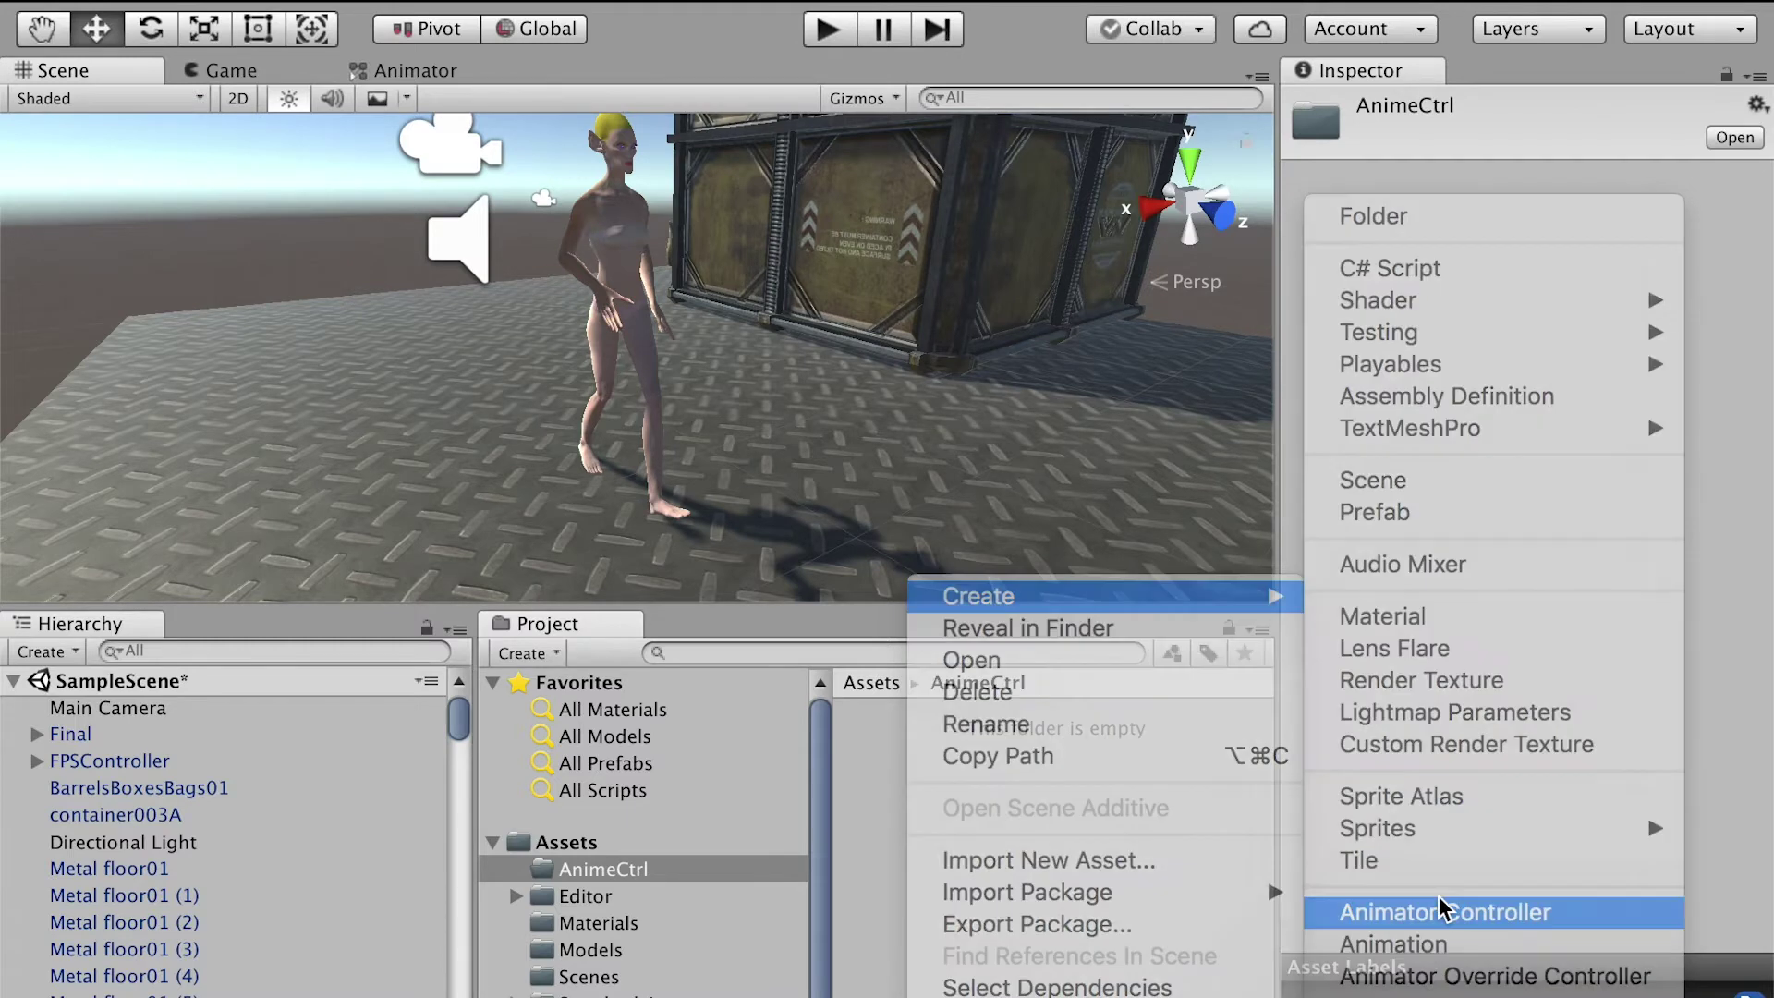
type("CharacterA")
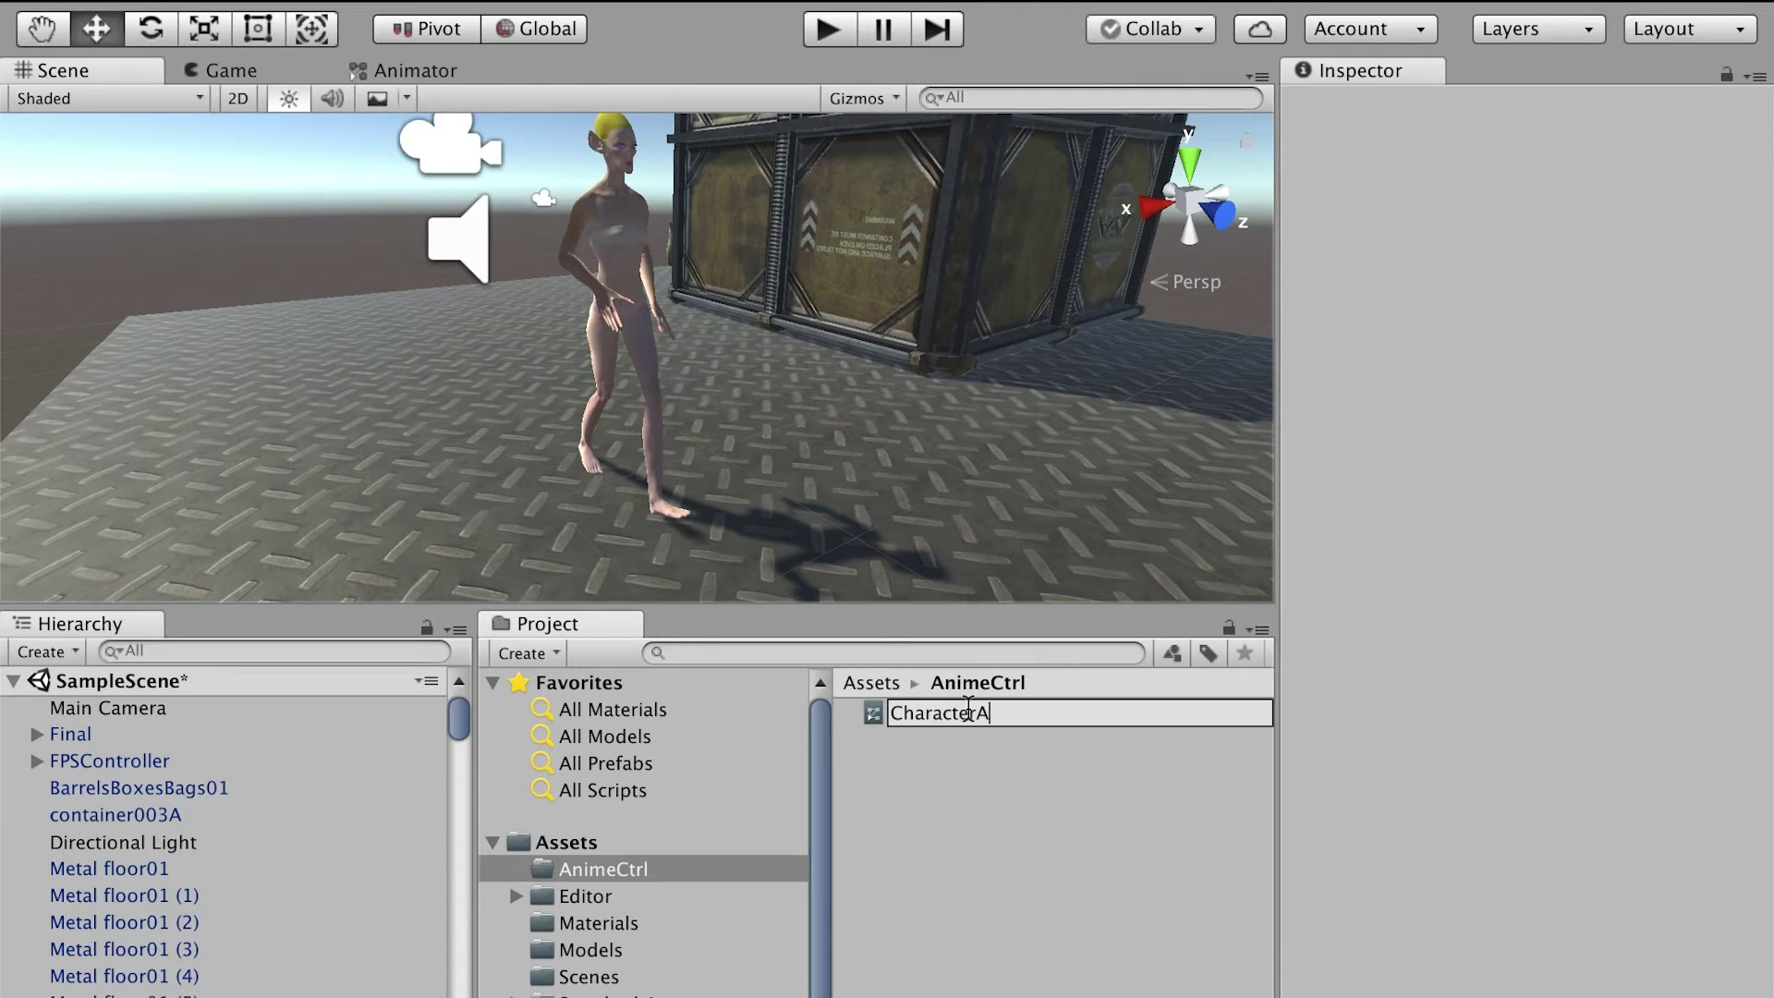
key("Return")
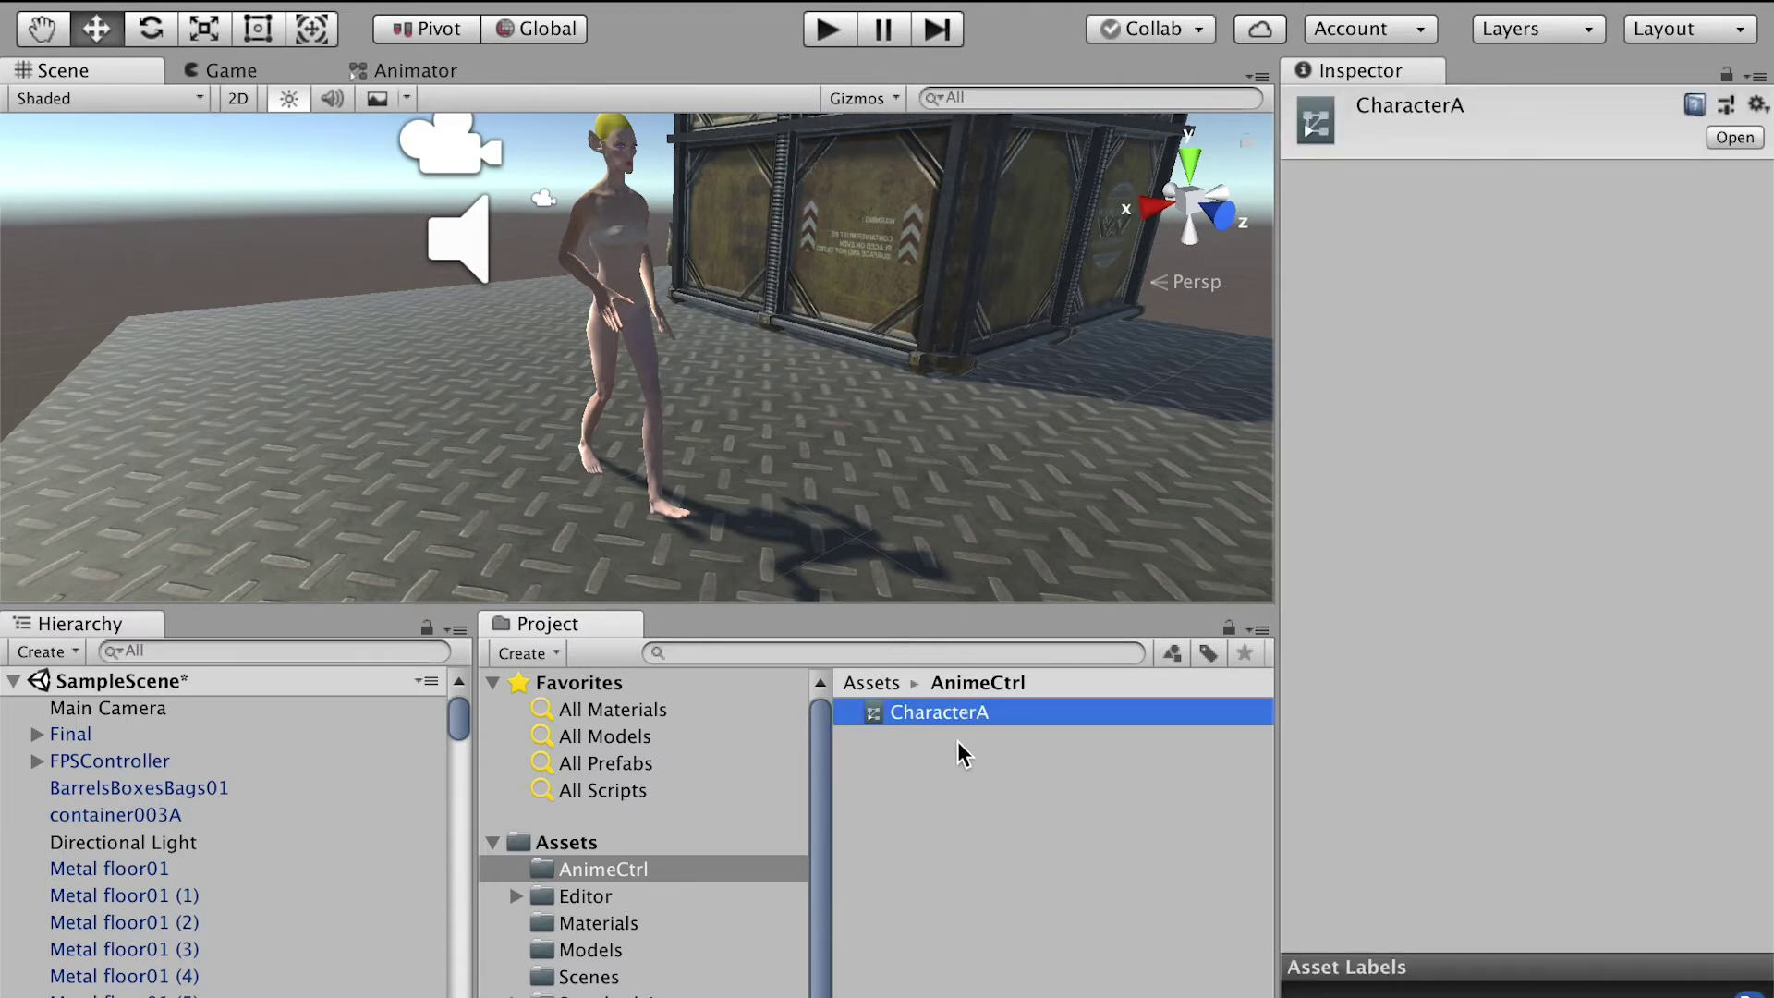
- Rename the CharacterA animator controller as CharacterA_Ctrl
left_click(1009, 725)
left_click(1009, 725)
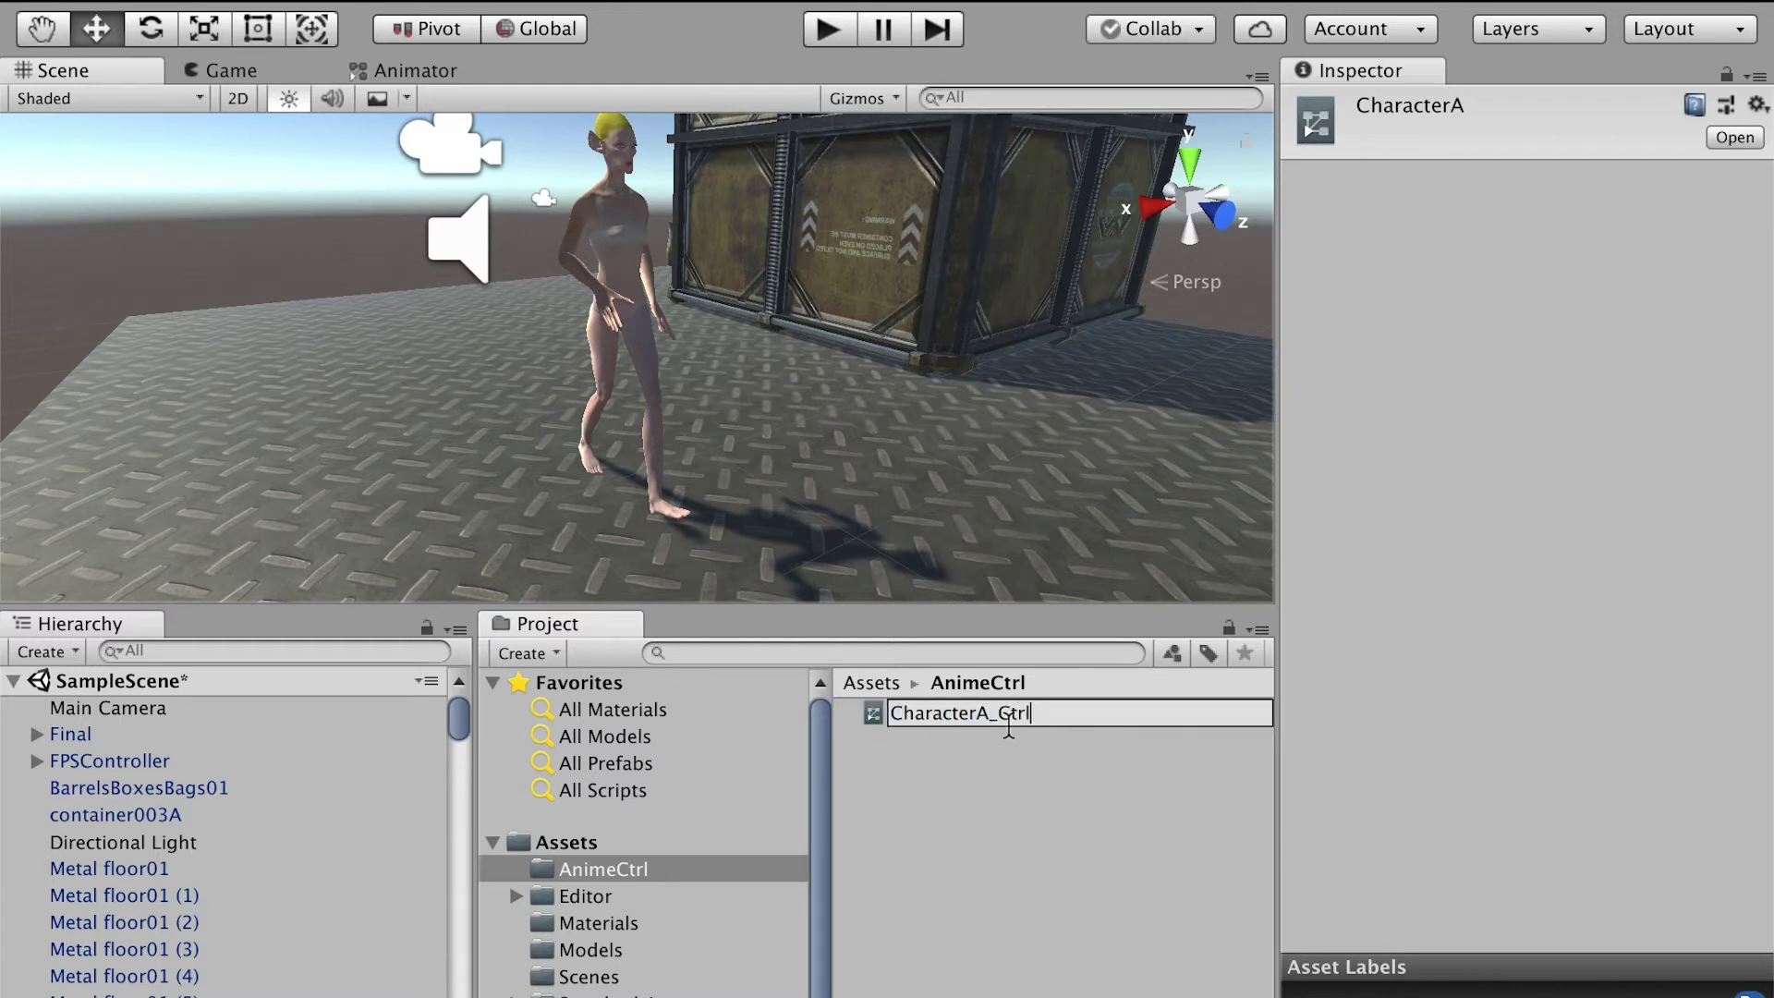
key("Return")
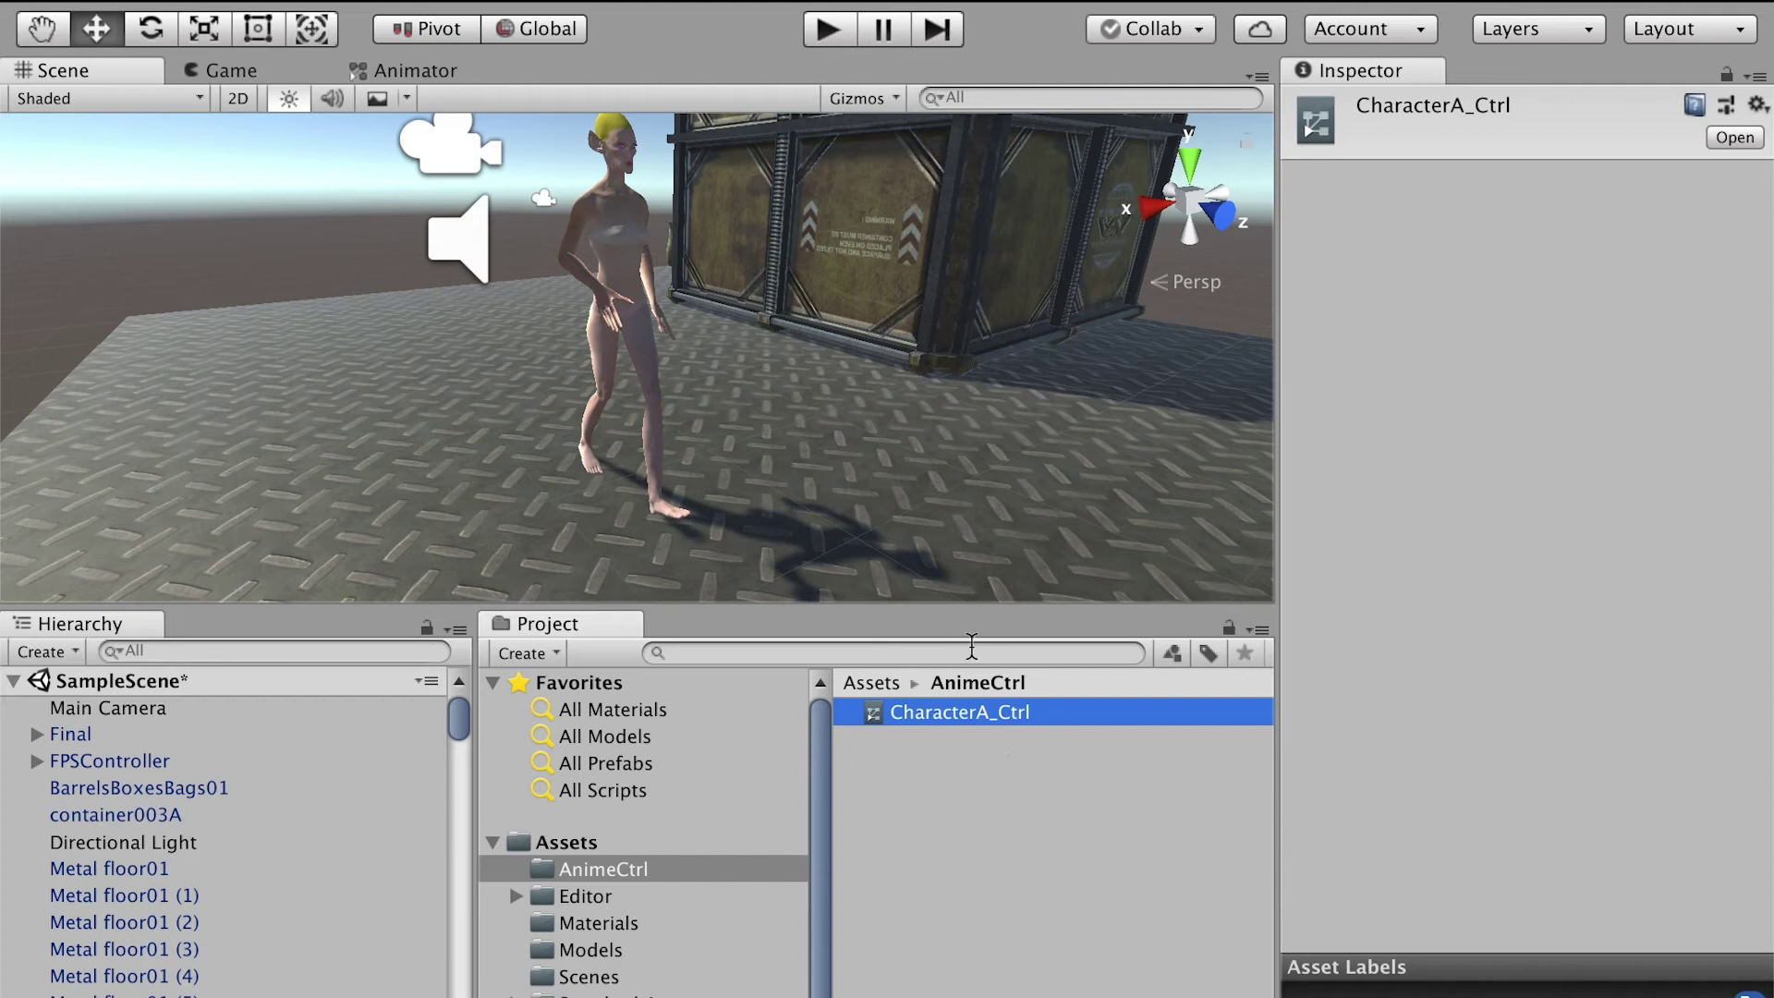
- Open the CharacterA_Ctrl controller in the Animator, look at the Scene and Game views, and return to its state graph
double_click(950, 712)
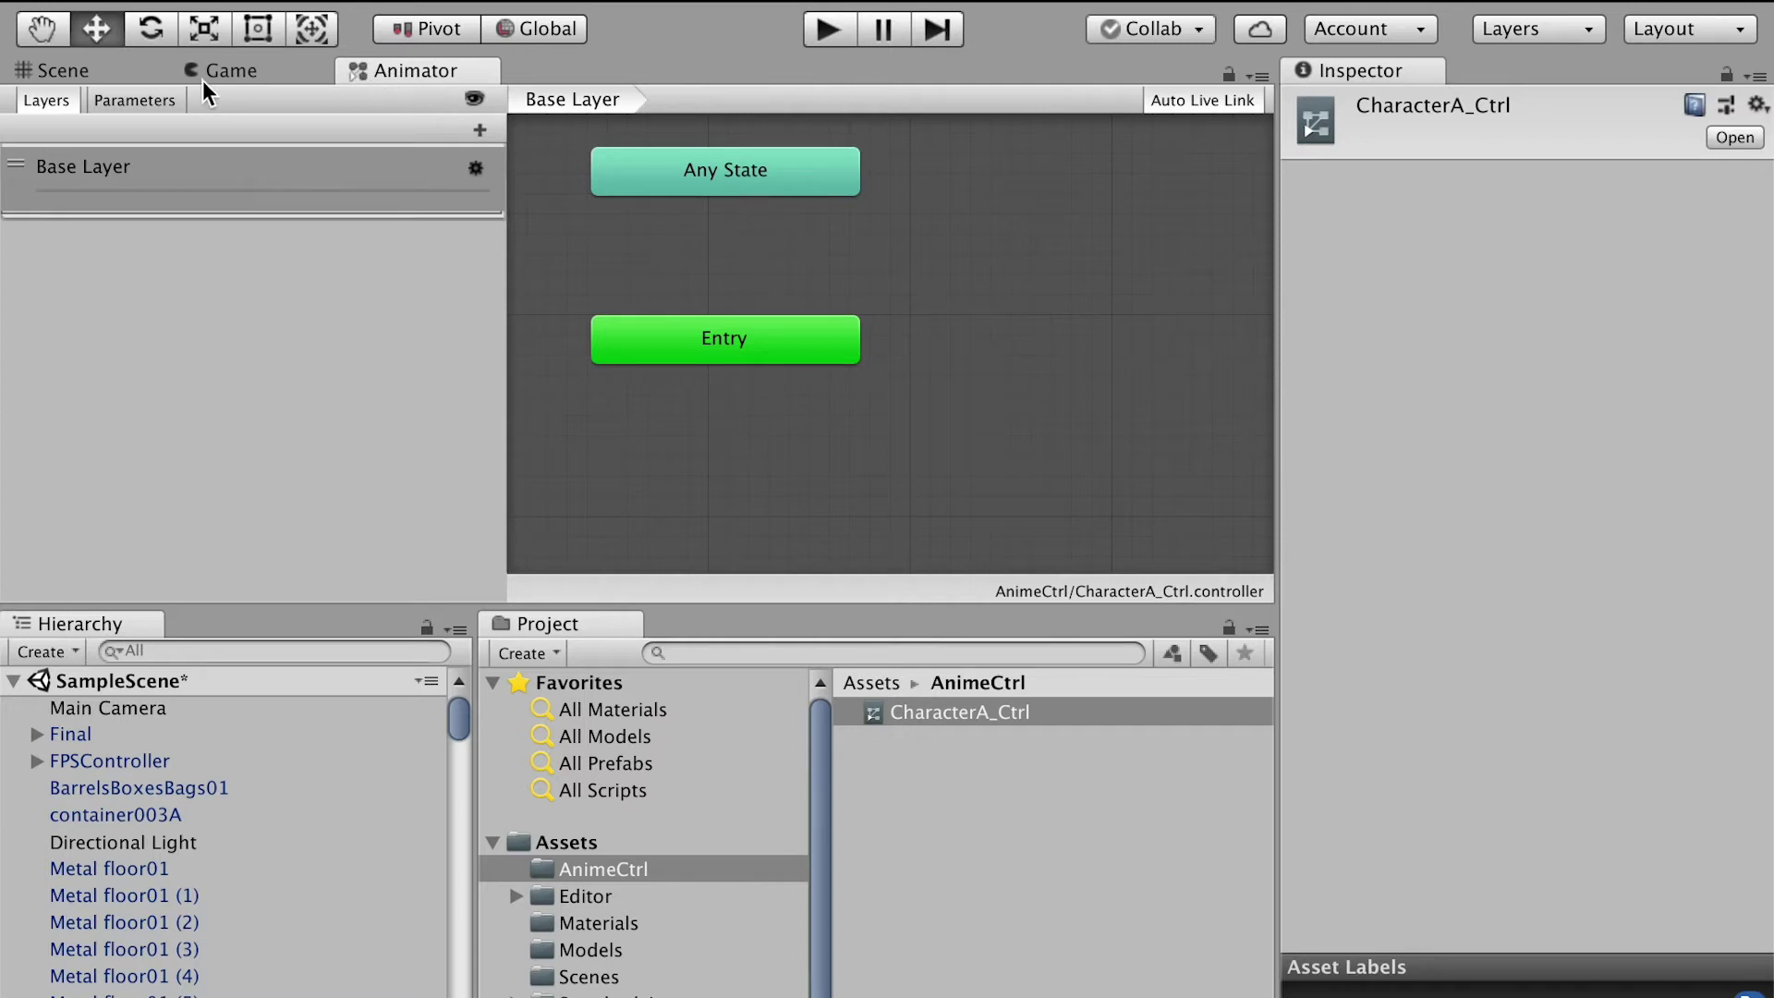
left_click(74, 73)
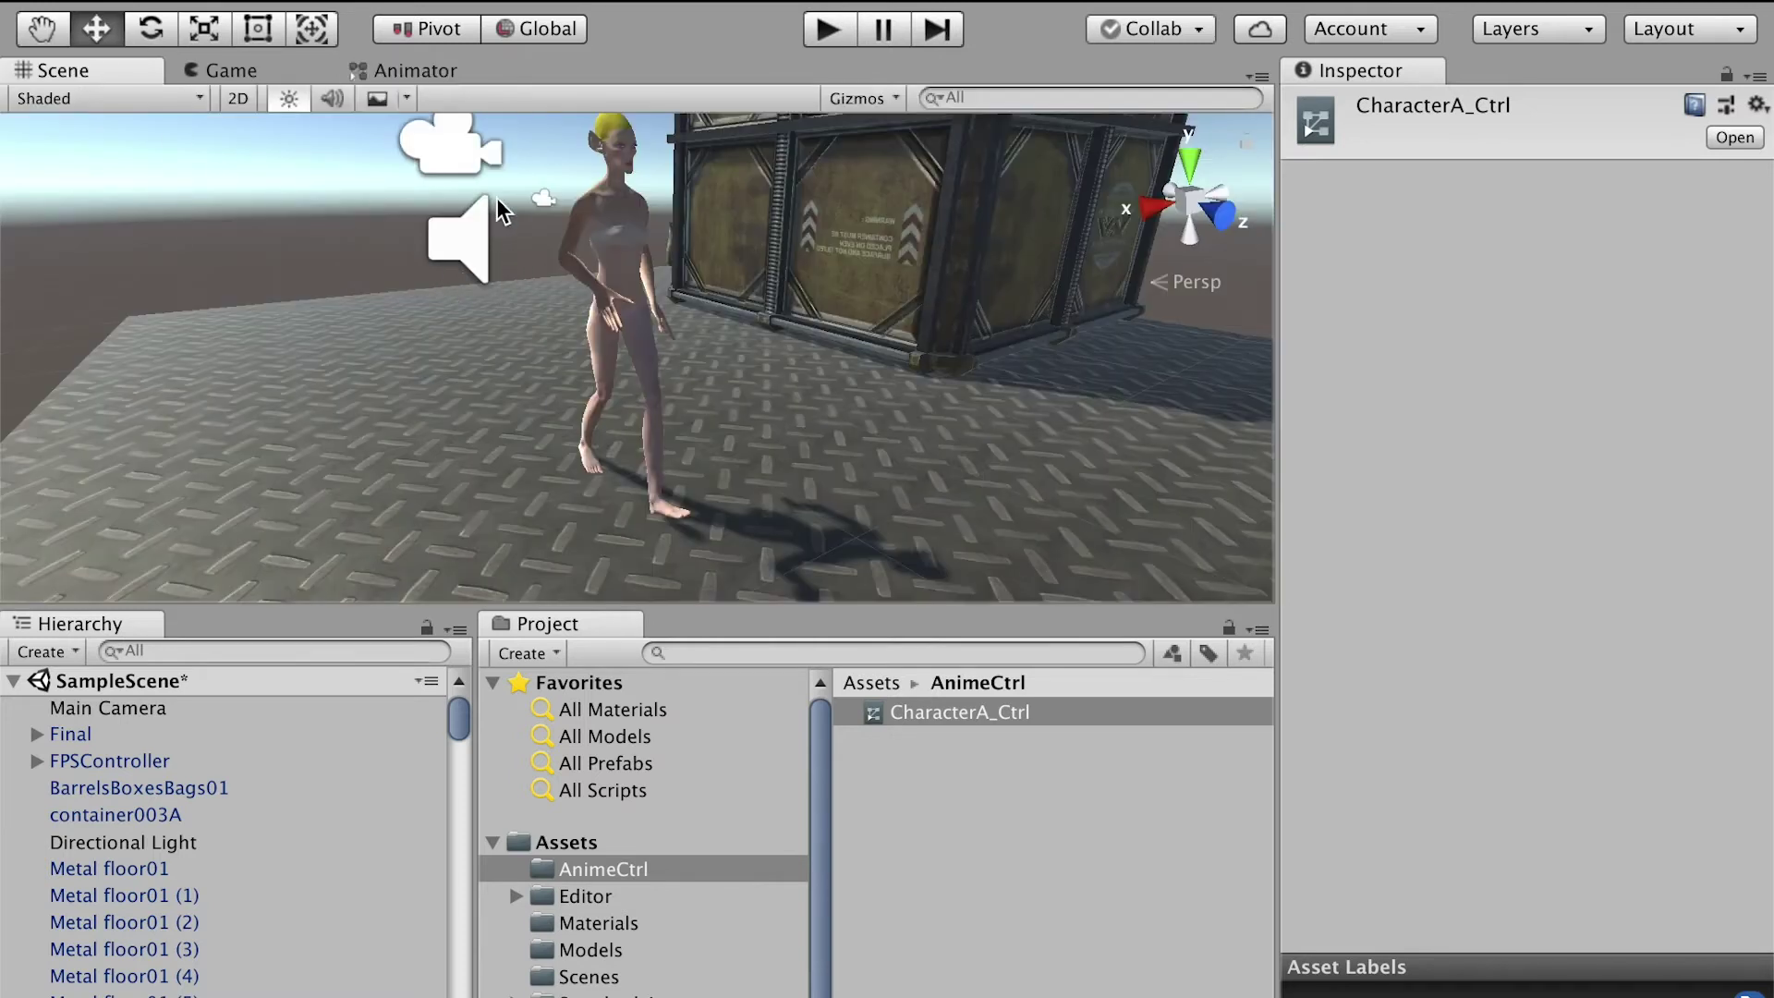
left_click(231, 72)
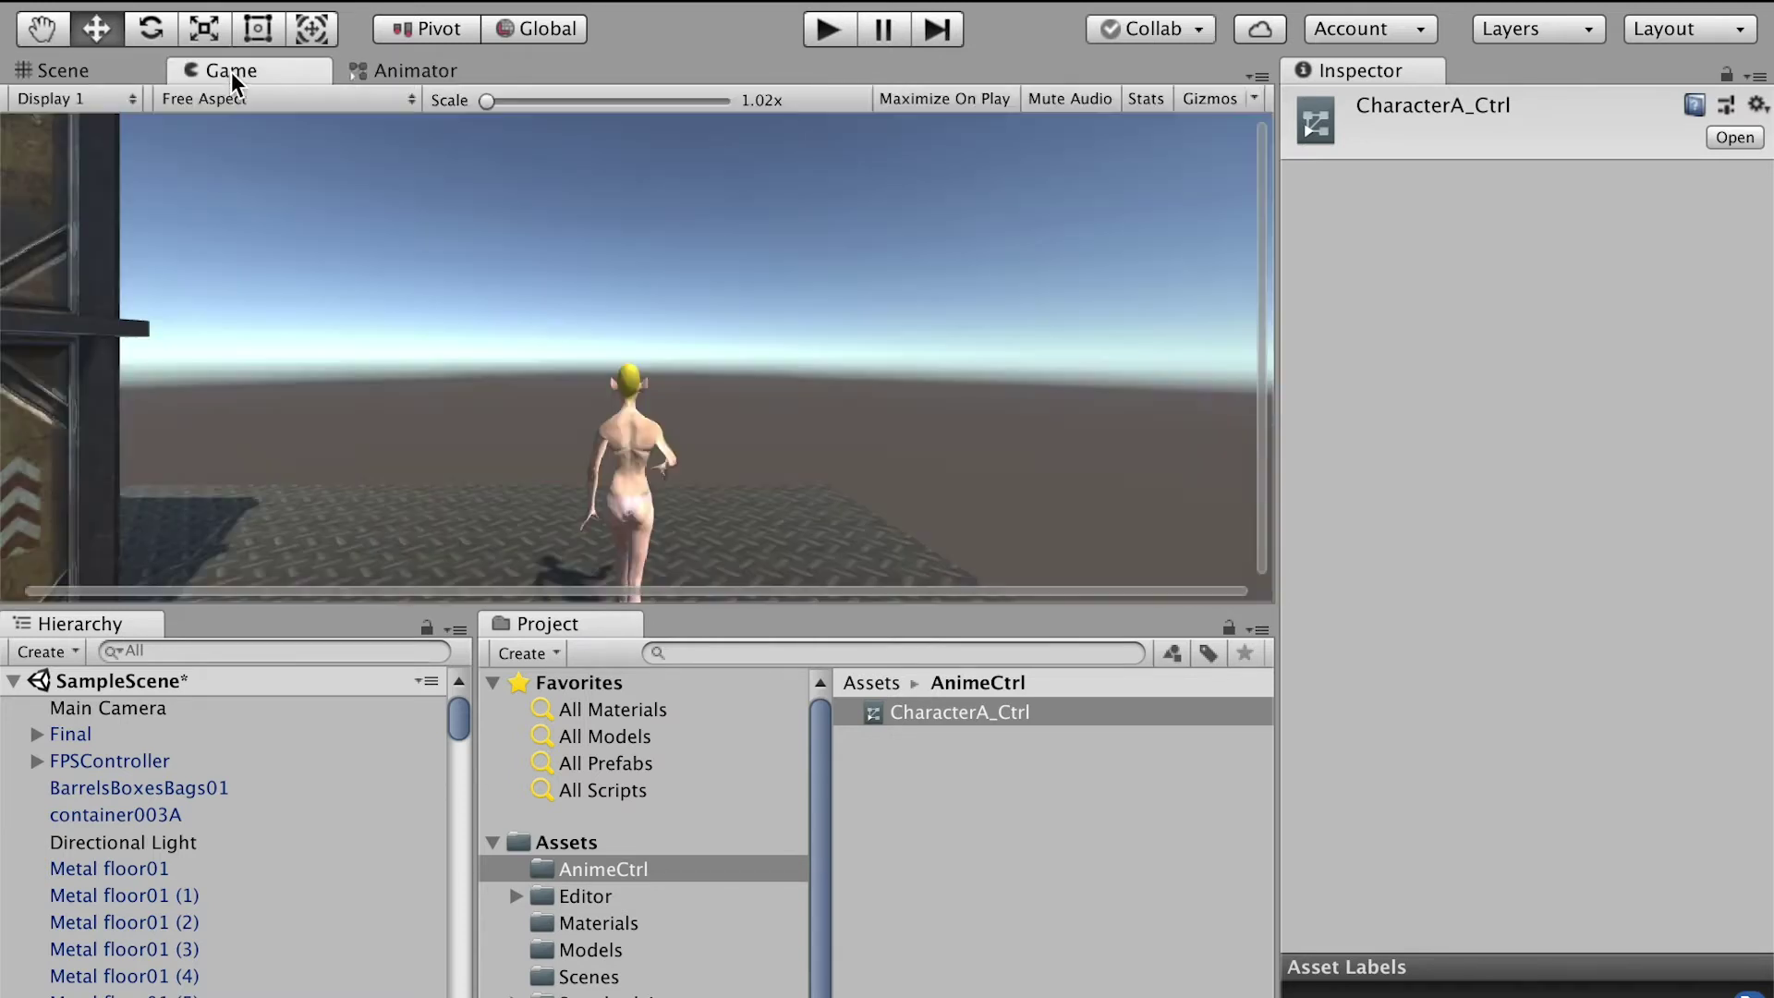
left_click(421, 74)
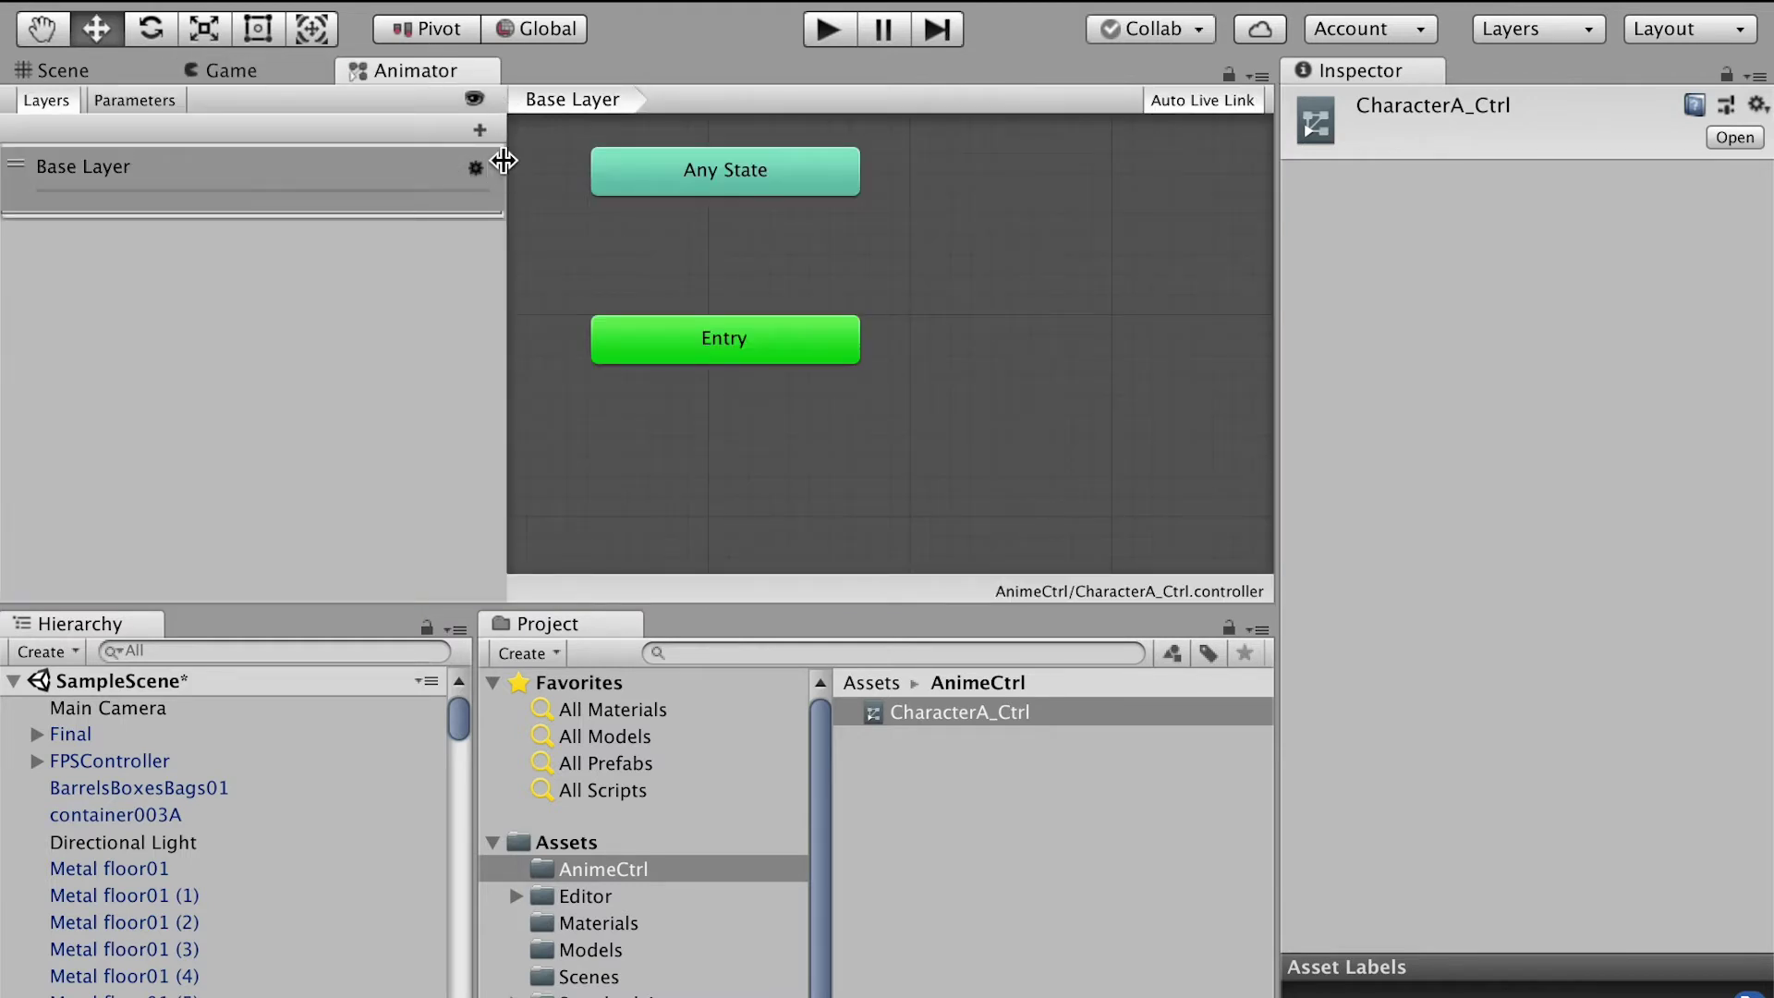
- Narrow the layer list beside the state graph and move the Exit node farther away from Entry
left_click_drag(503, 162, 351, 161)
scroll(896, 319, "down", 3)
scroll(939, 335, "up", 3)
scroll(922, 331, "down", 2)
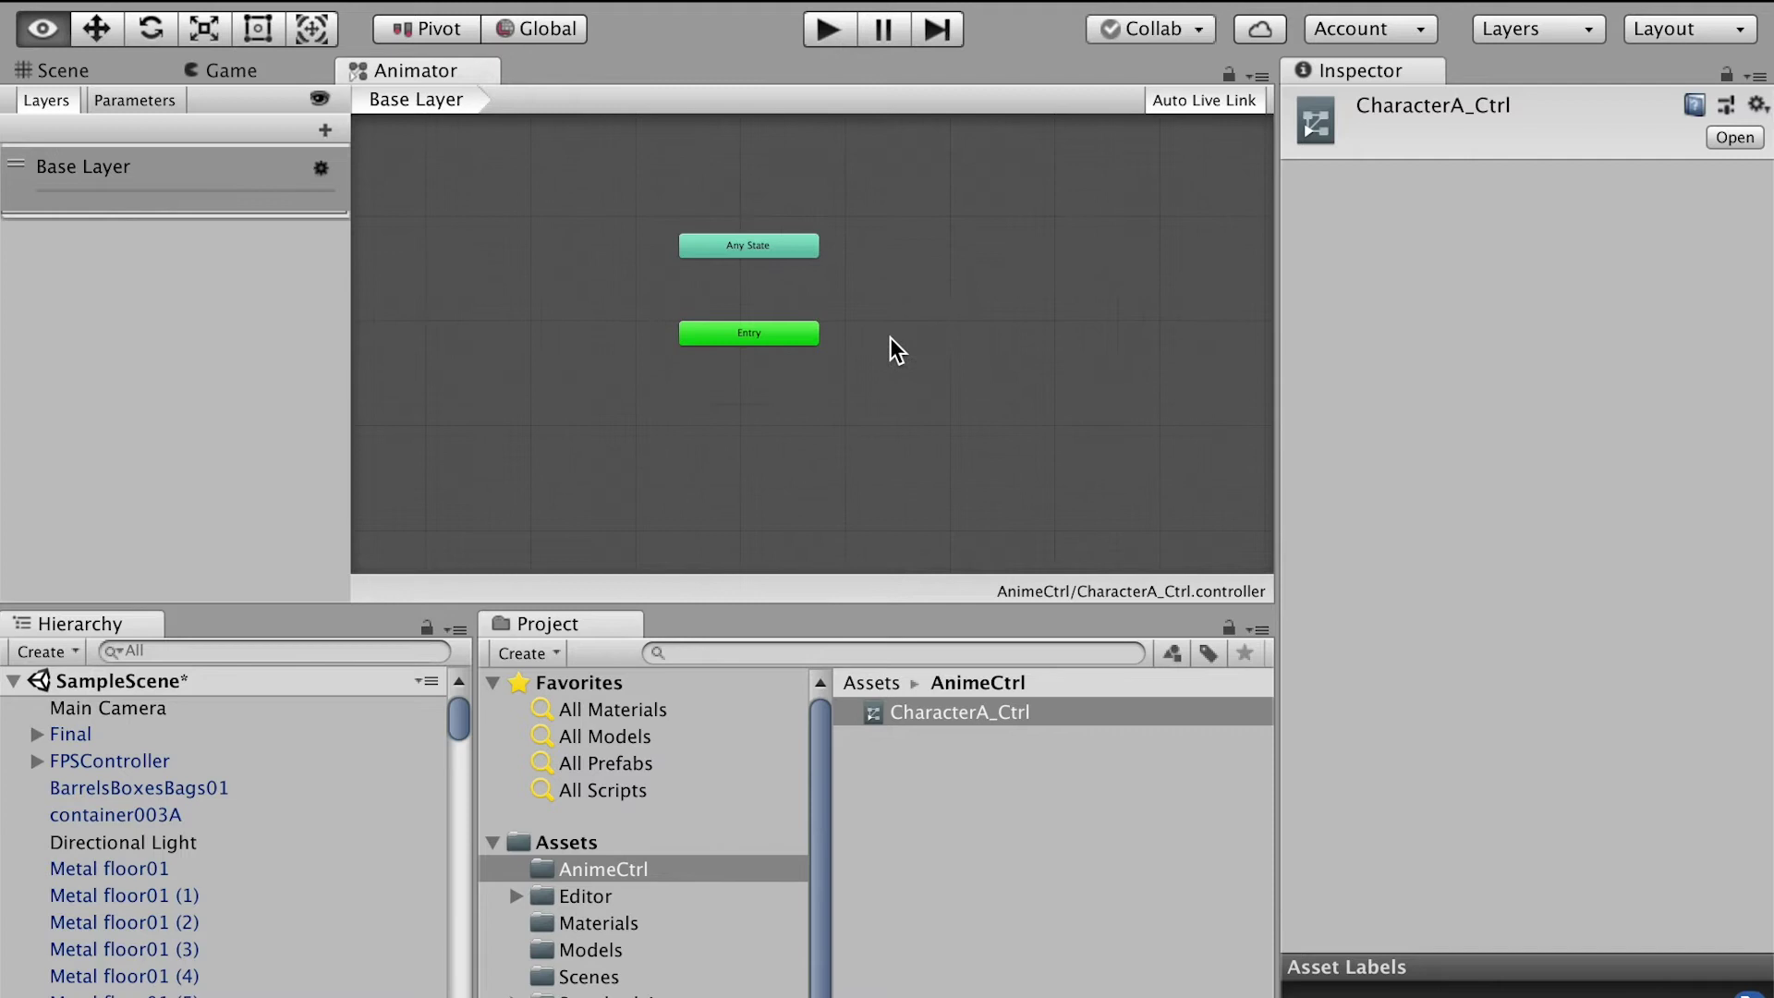
scroll(897, 325, "up", 3)
left_click(488, 366)
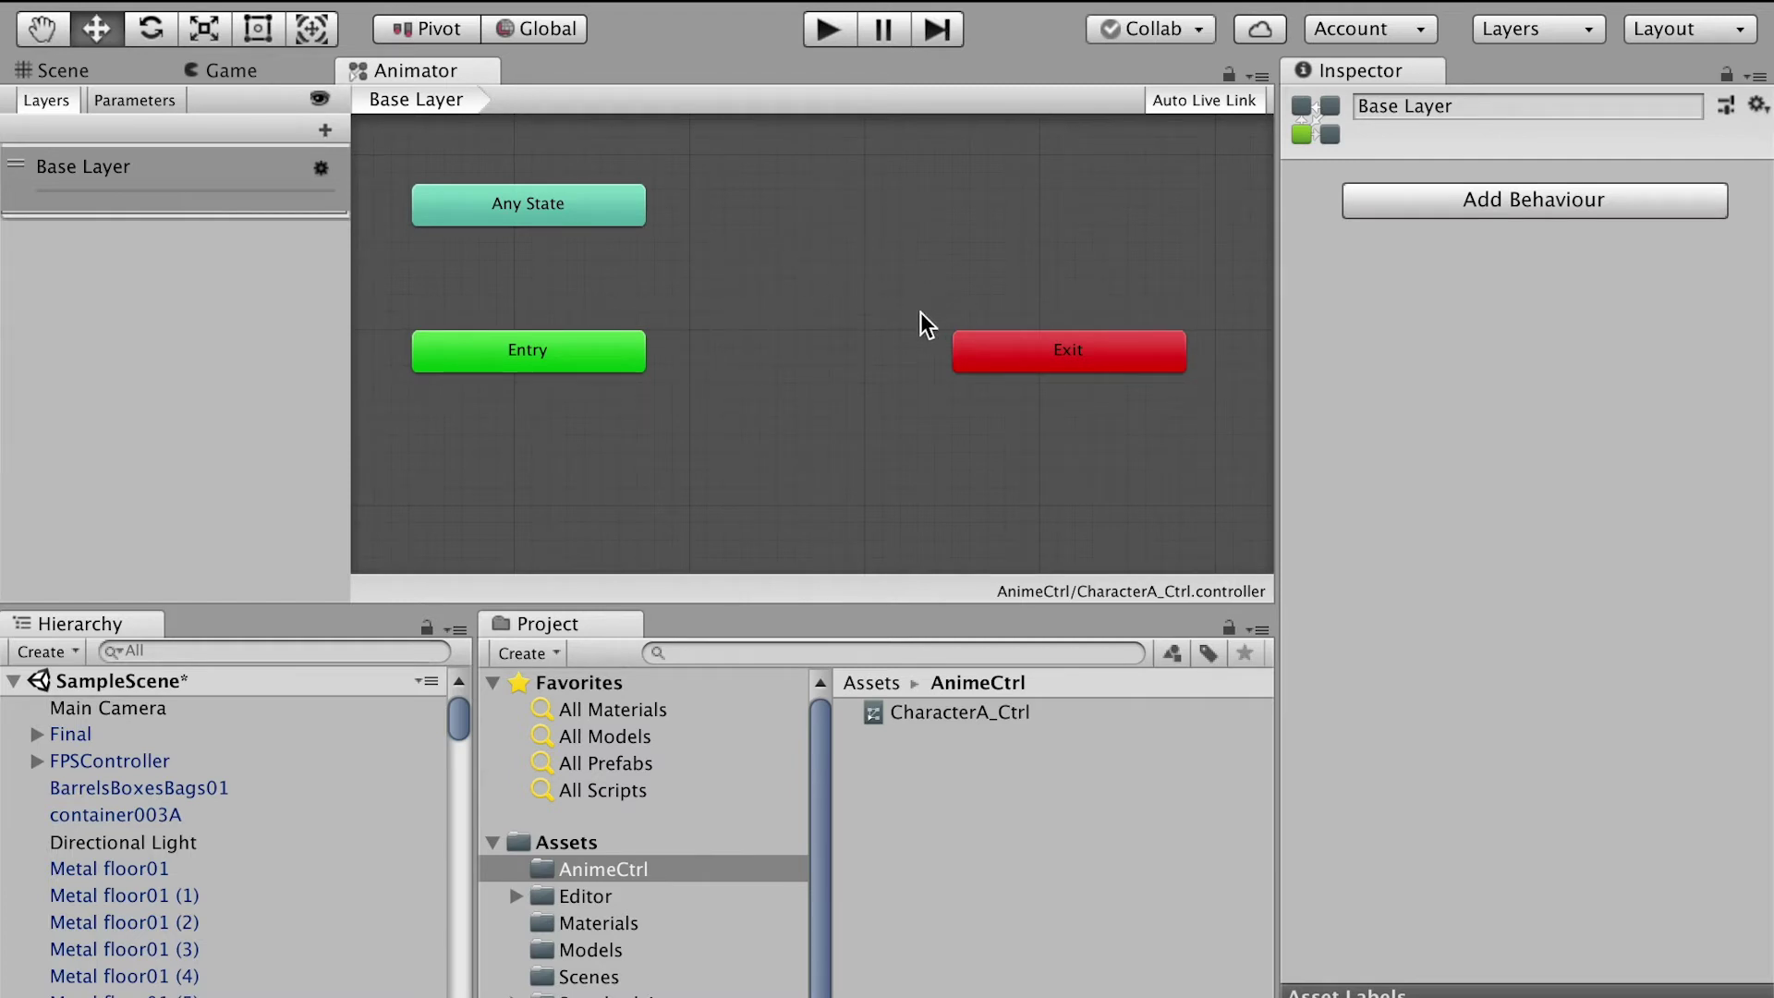
left_click_drag(1038, 344, 1114, 354)
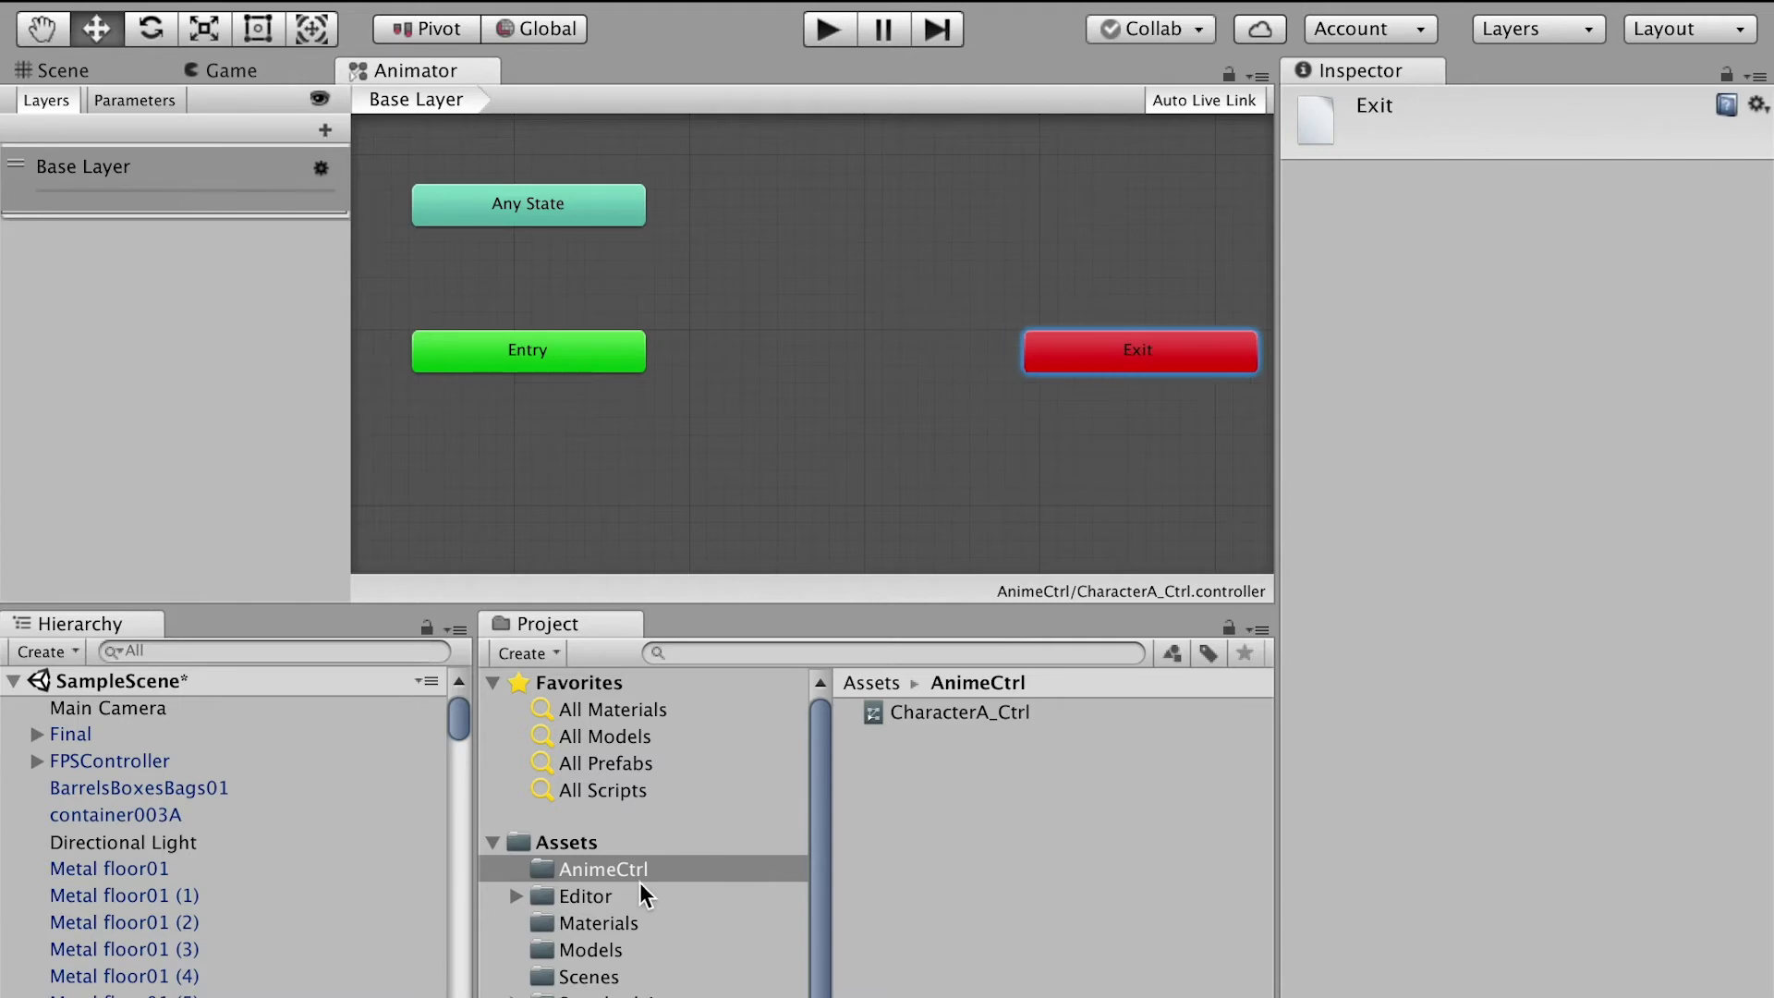
- Expand the Final model in the Models folder and bring its Attack, Idle, Jump, Run and Walk clips into view
left_click(602, 952)
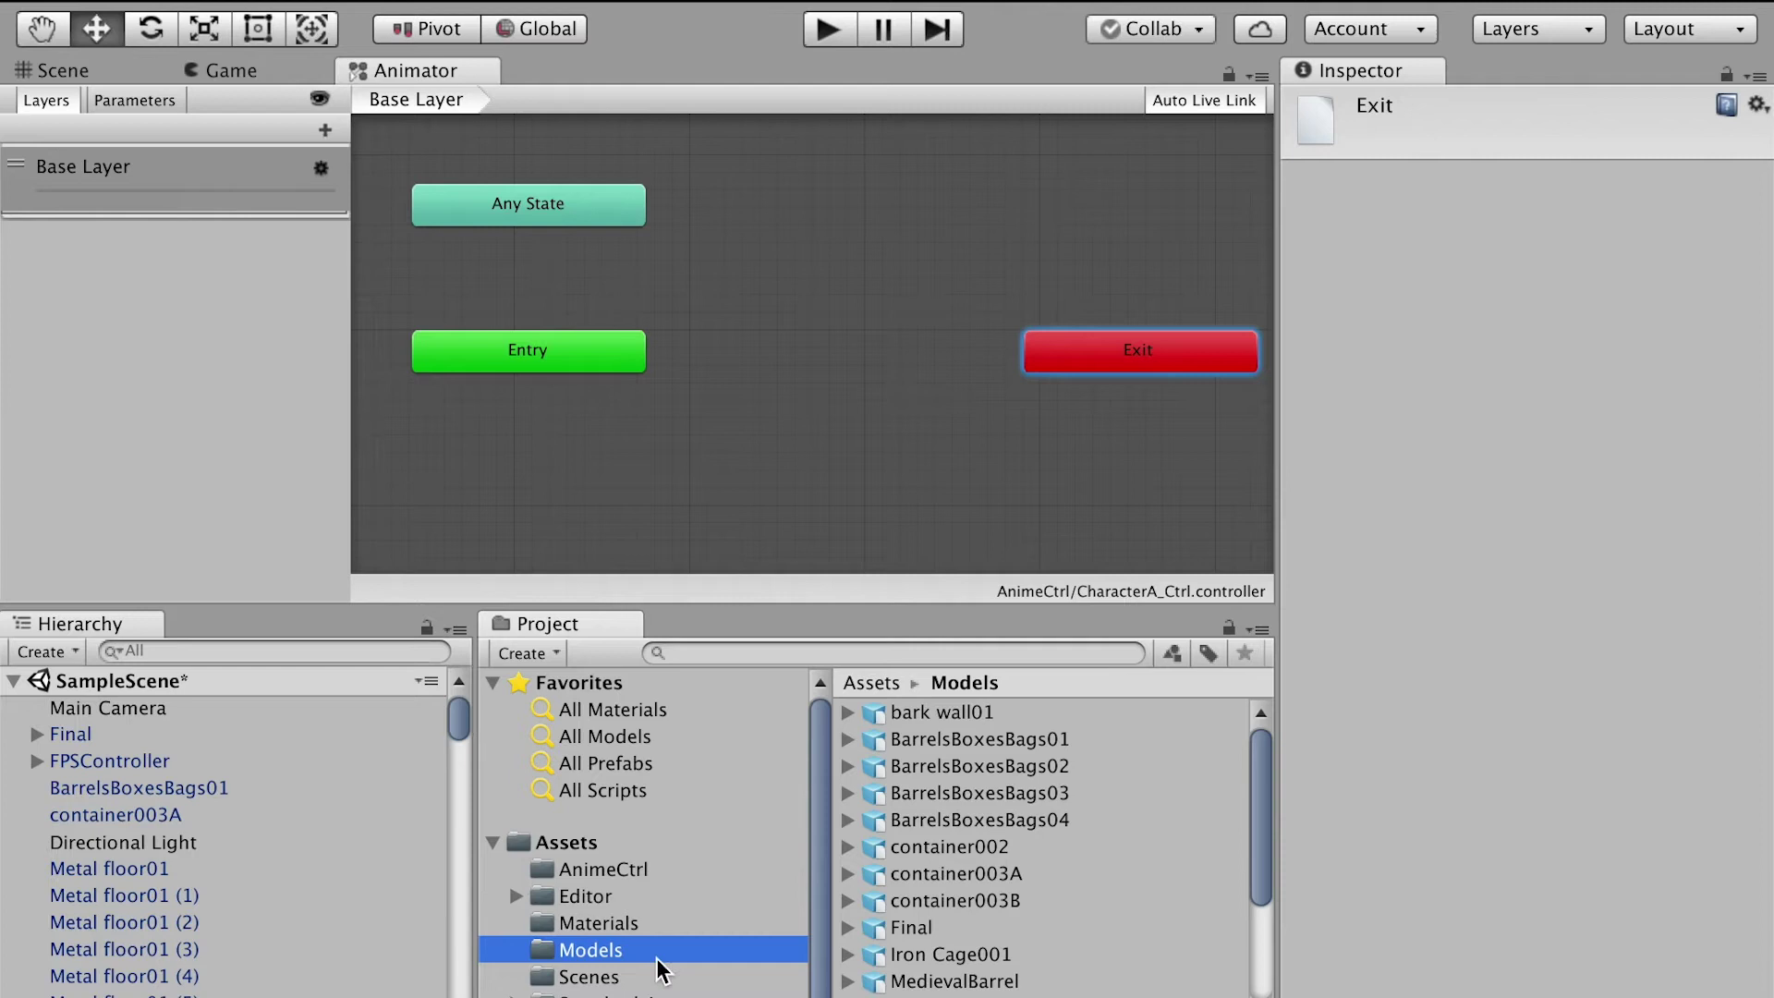
left_click(910, 933)
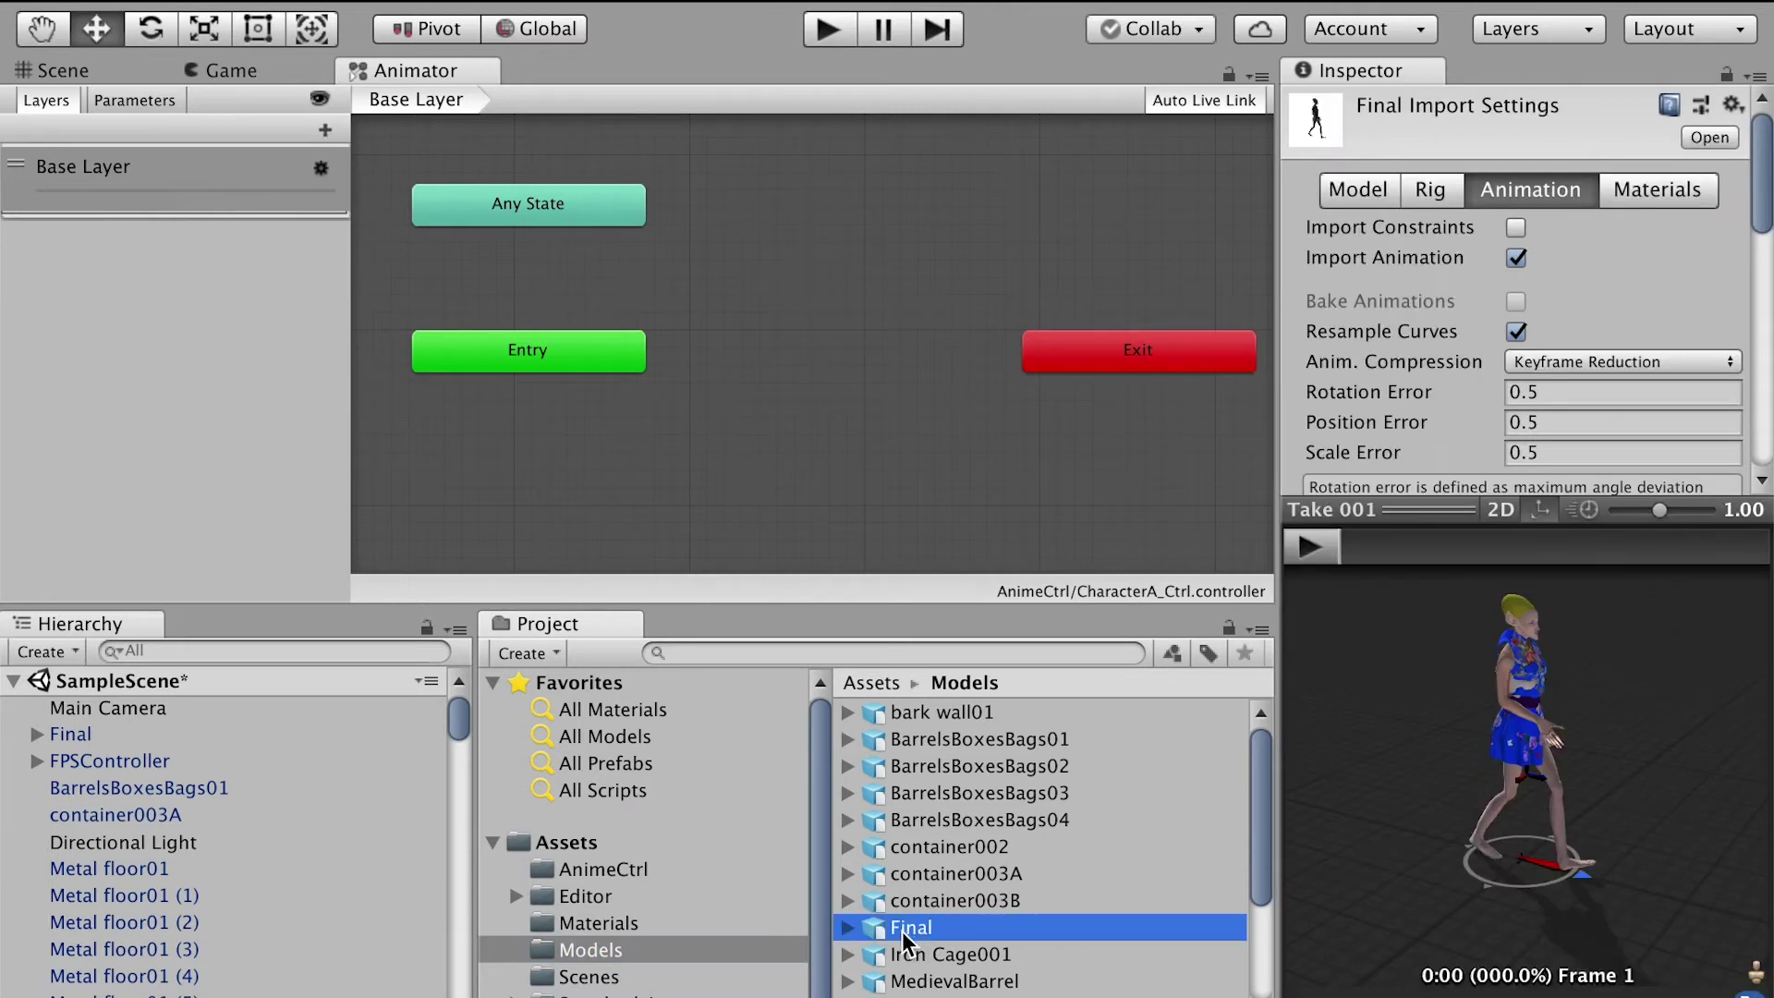
scroll(1169, 841, "down", 2)
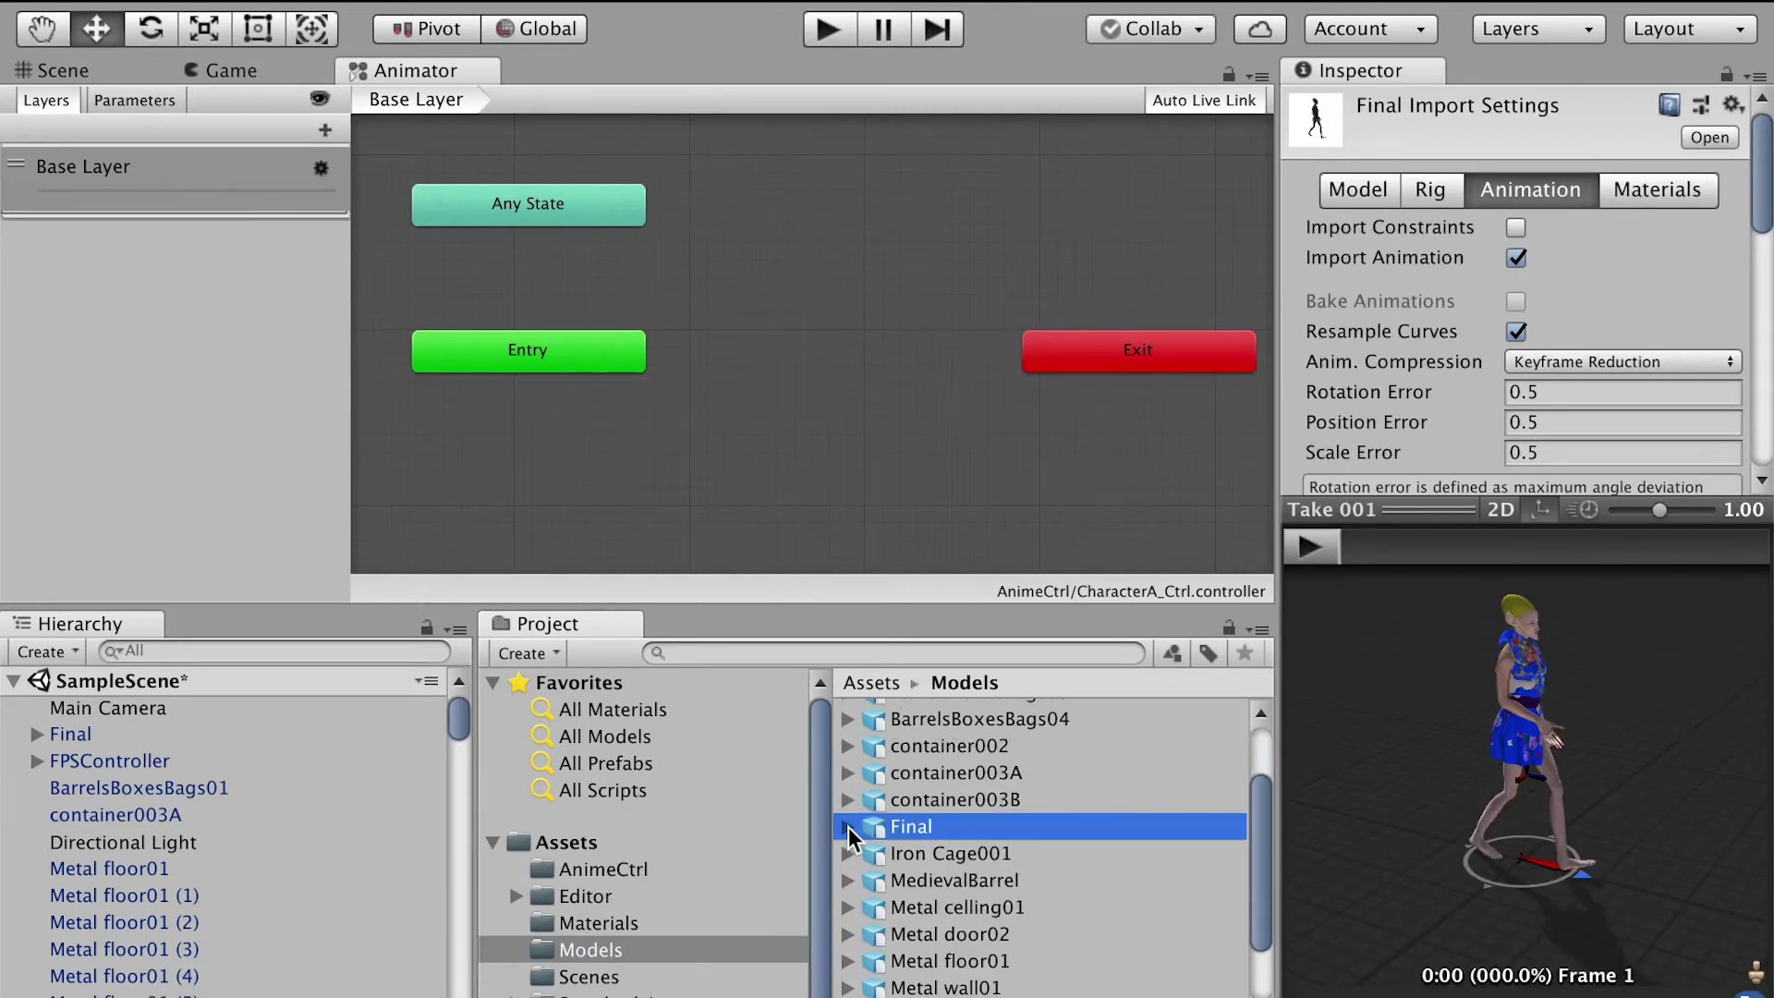
left_click(847, 826)
scroll(1257, 790, "down", 5)
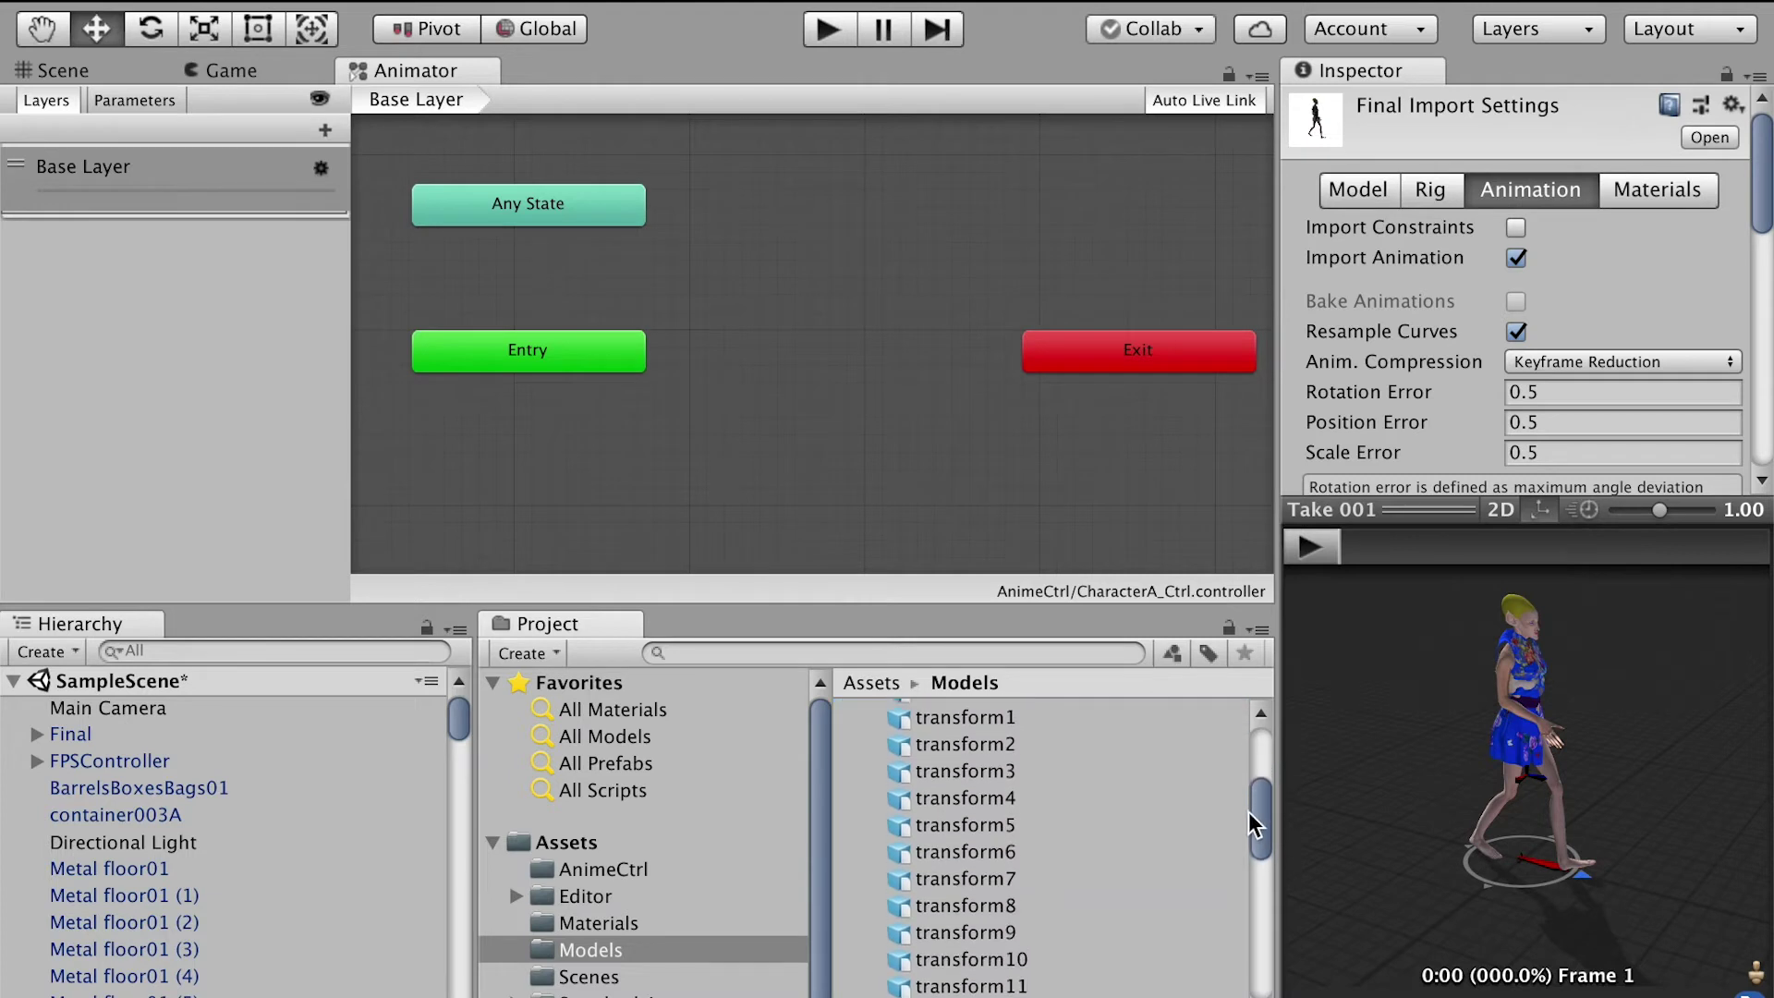
scroll(1257, 790, "up", 5)
left_click_drag(1261, 785, 1245, 924)
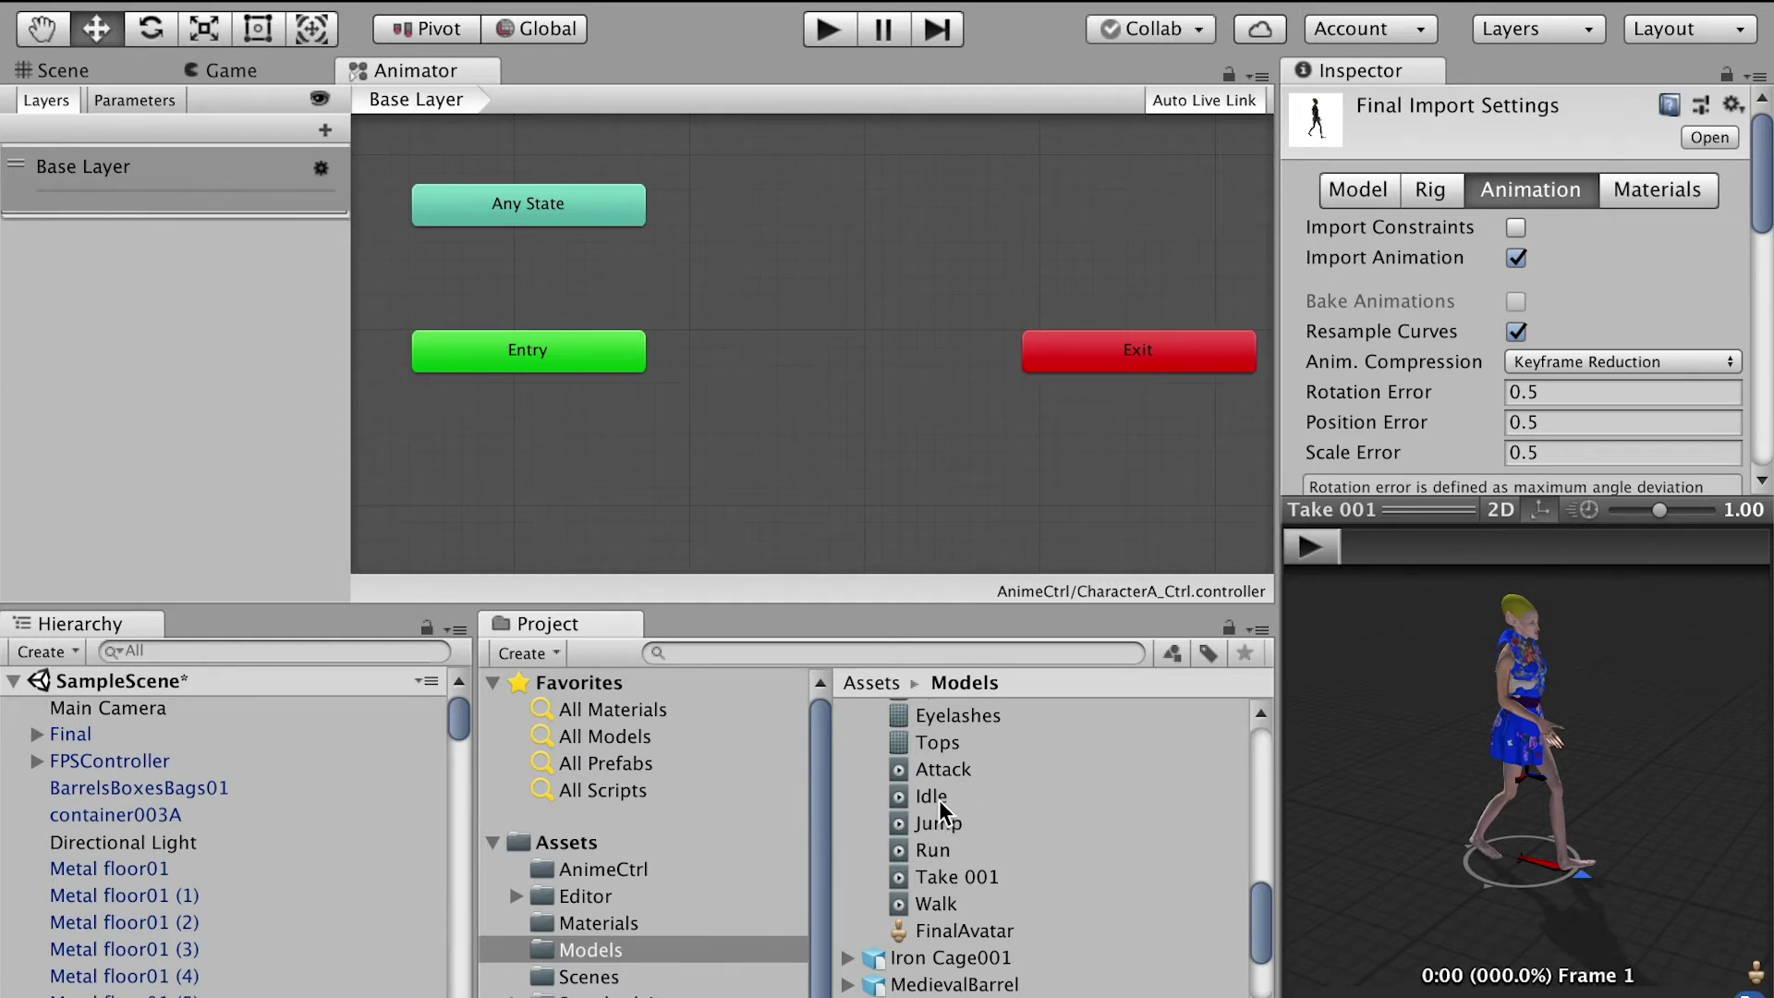
- Add the Idle clip to the state graph as a state and make a transition from it to Exit
left_click_drag(931, 800, 733, 298)
left_click_drag(850, 305, 826, 262)
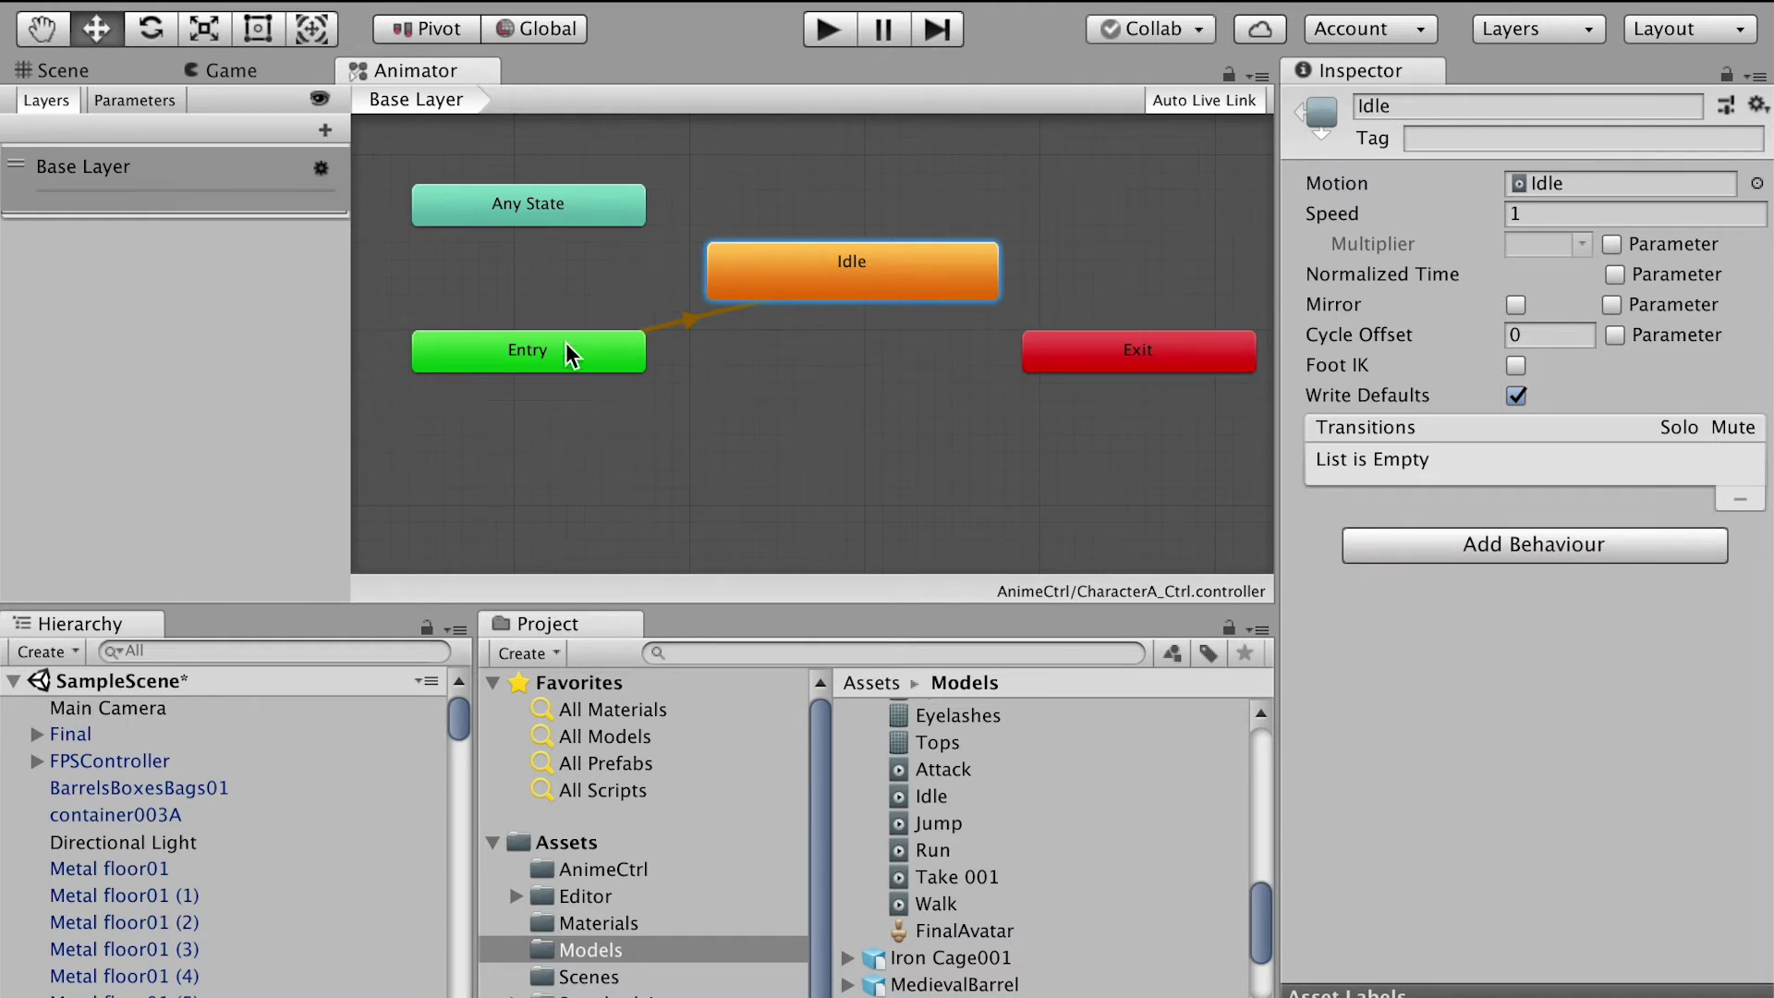
right_click(970, 272)
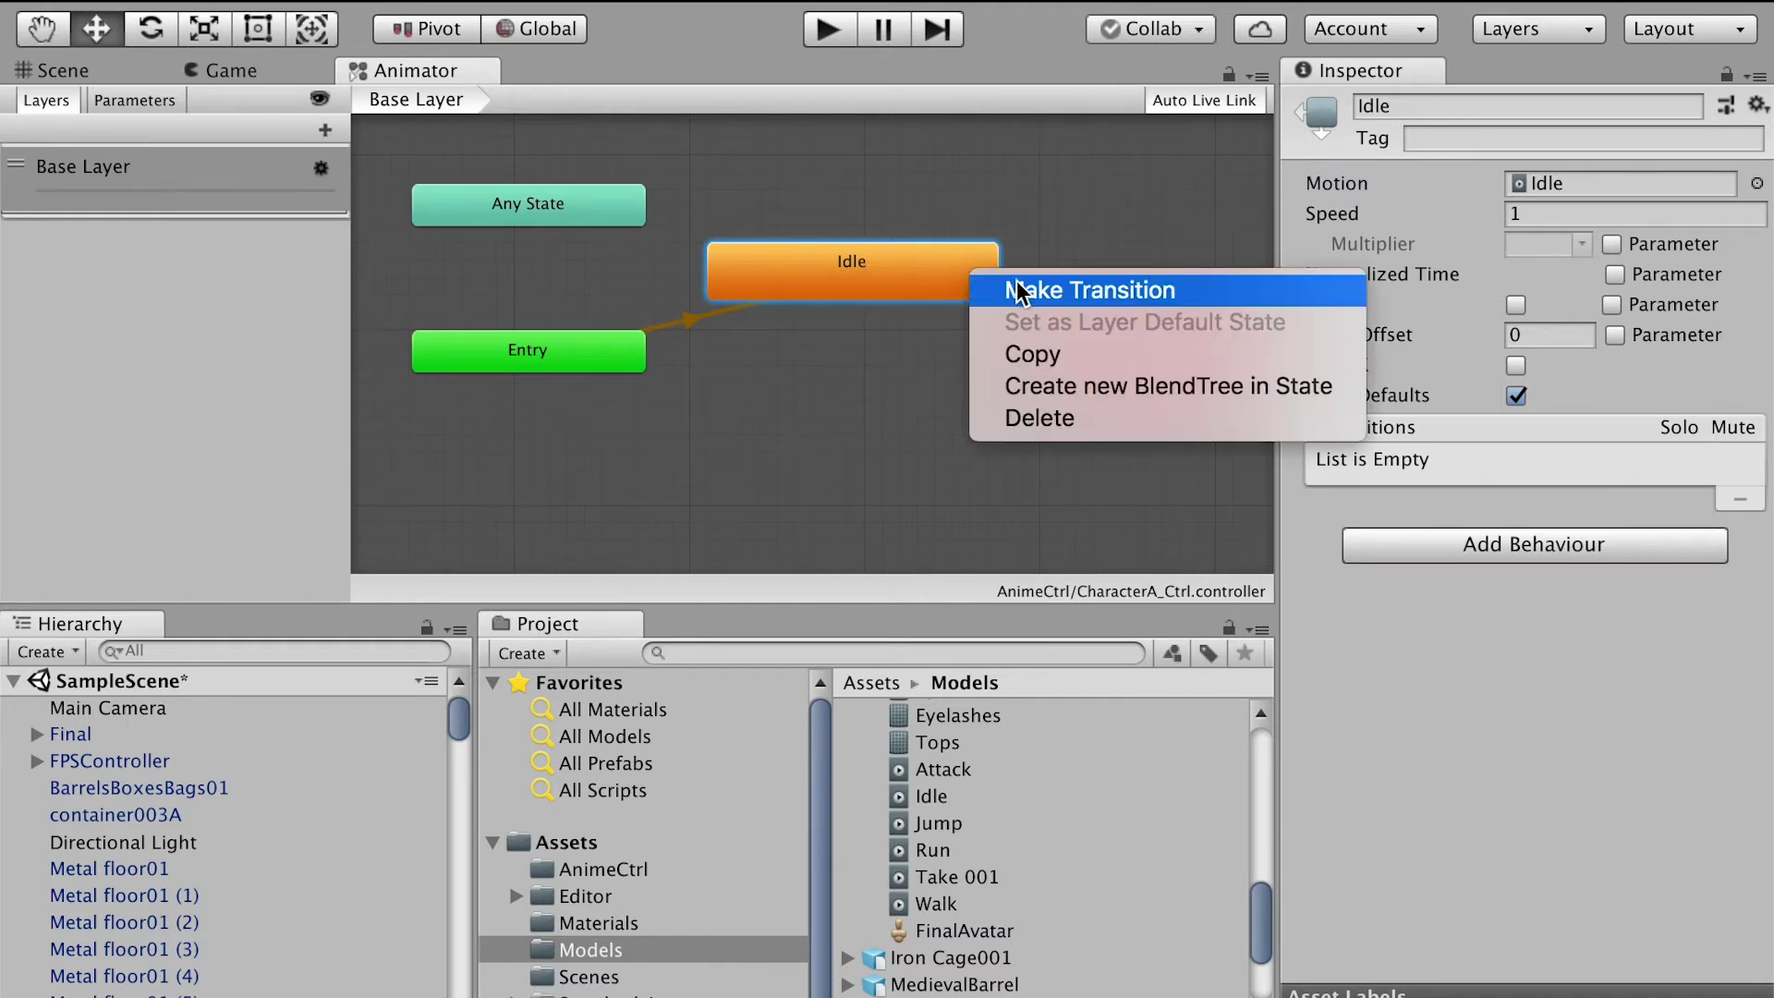
left_click(1062, 291)
left_click(1144, 366)
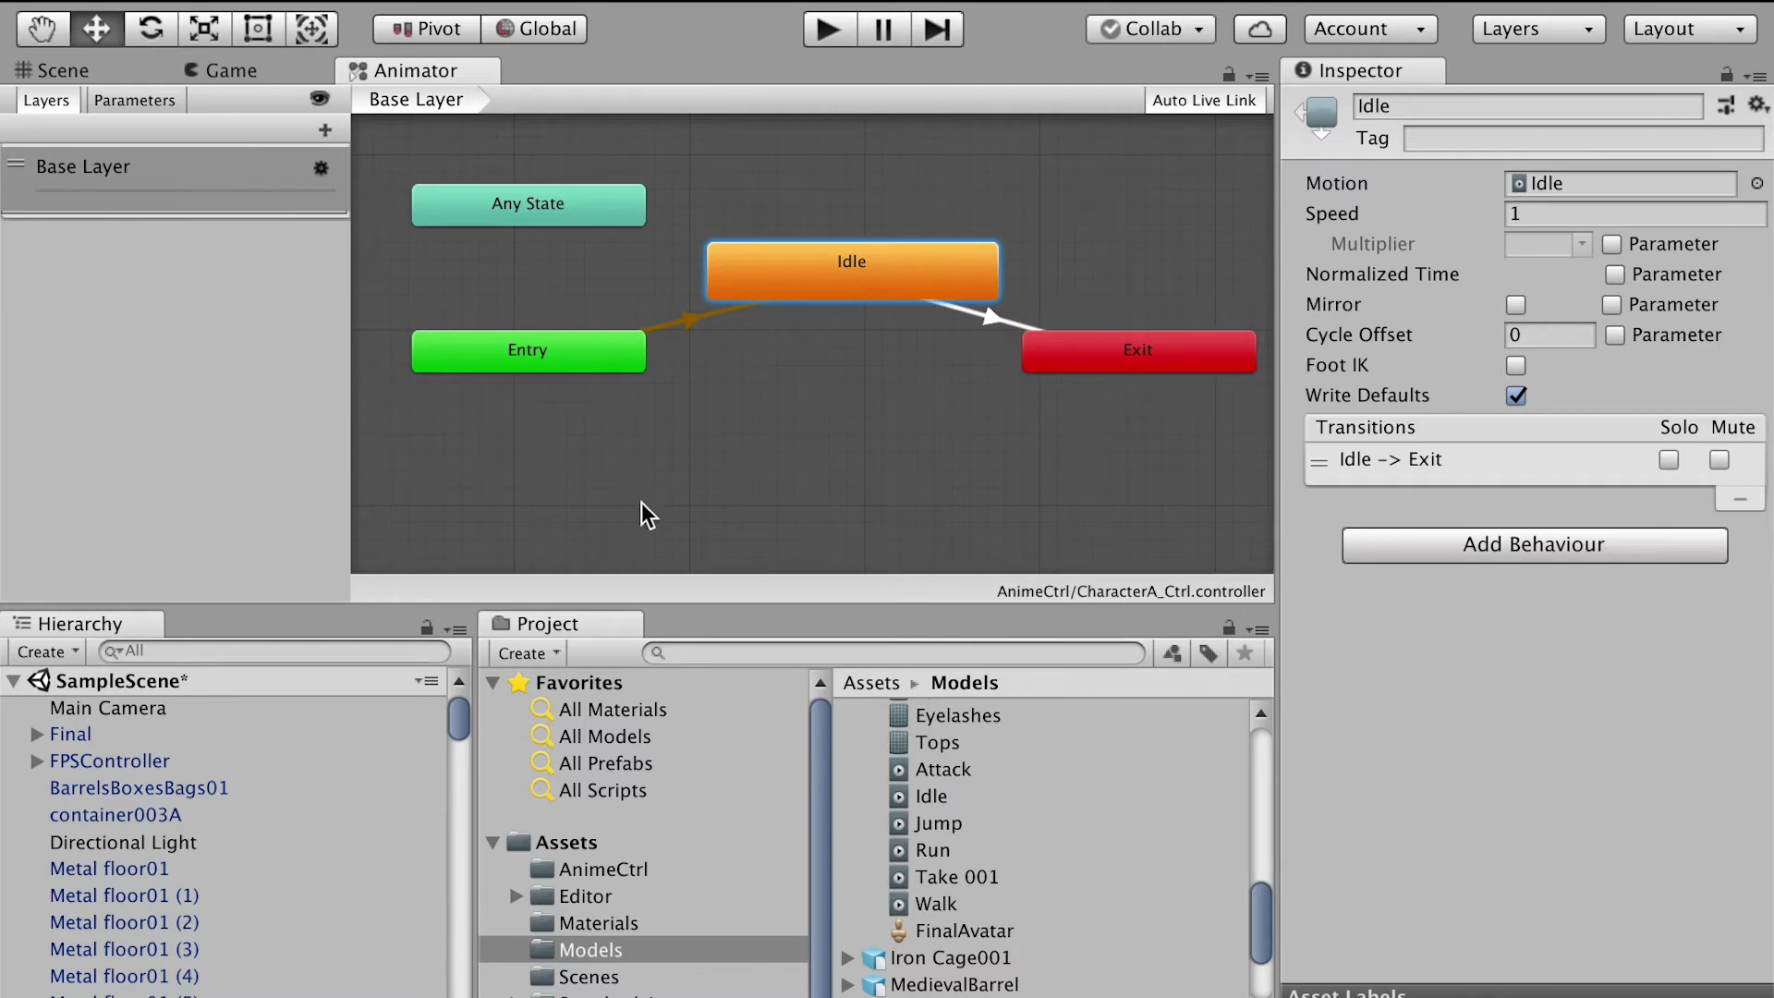
- Examine the Final character in the scene with its child objects, including the Body mesh under CharMeshG, and end with Final selected
left_click(63, 70)
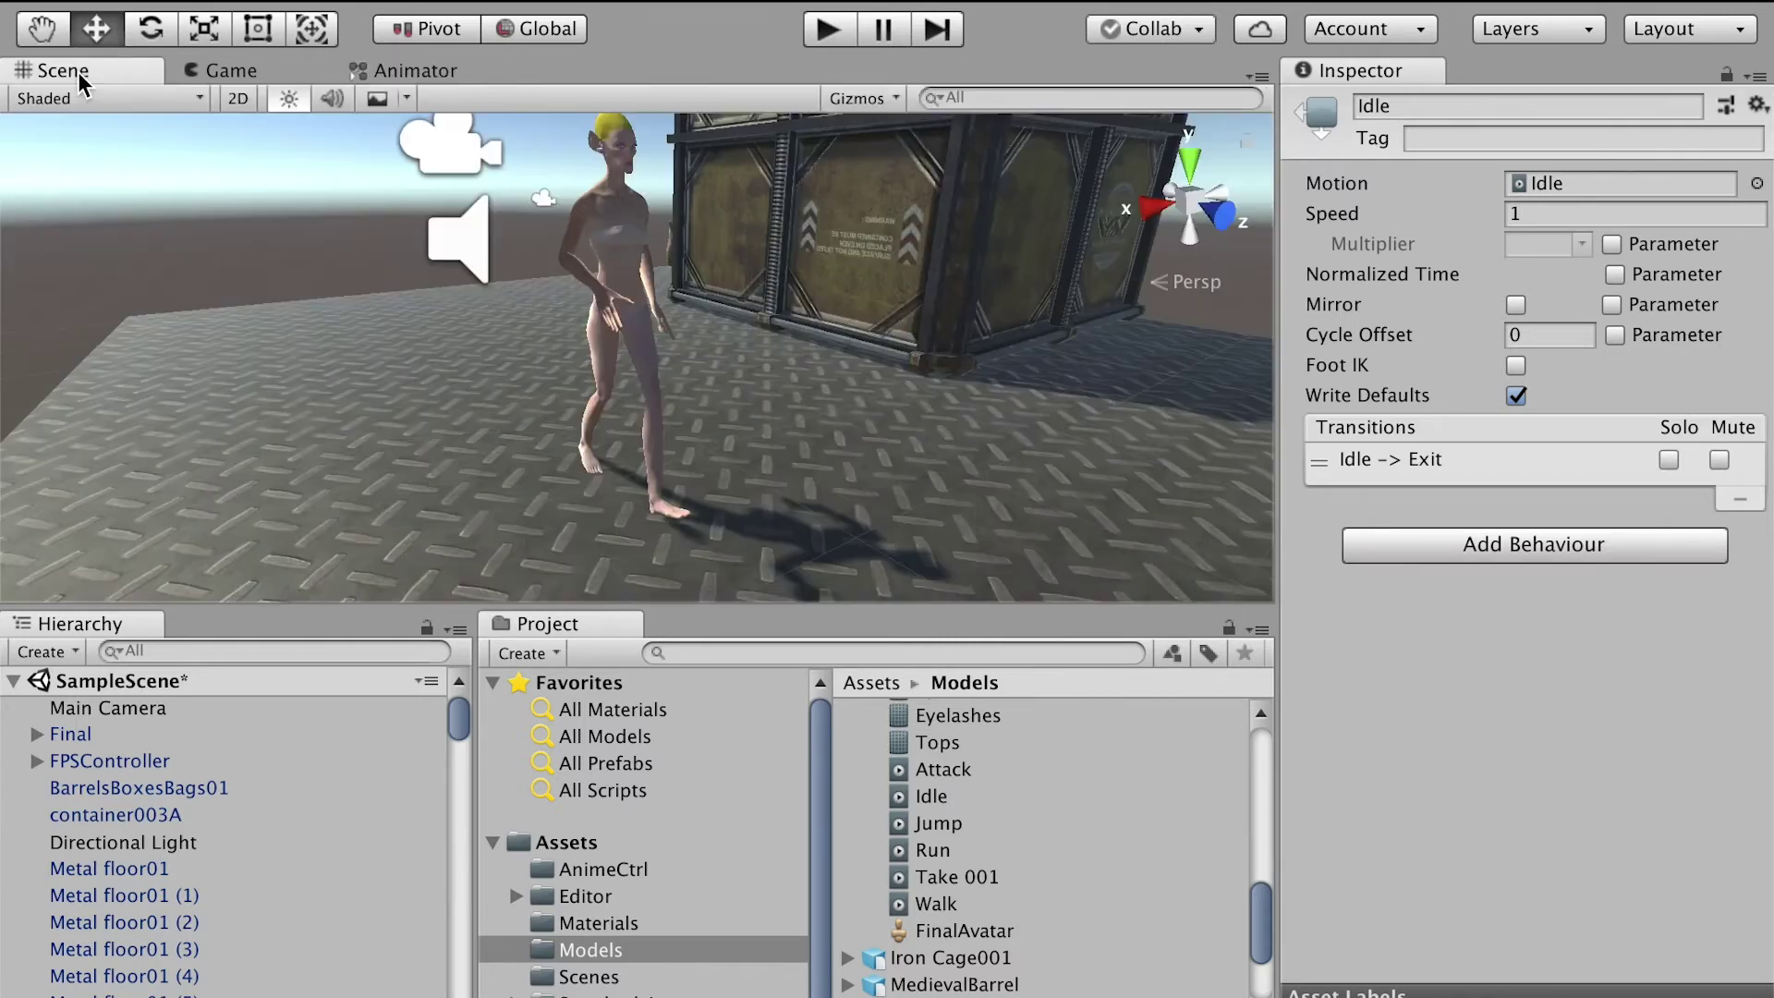
left_click(621, 228)
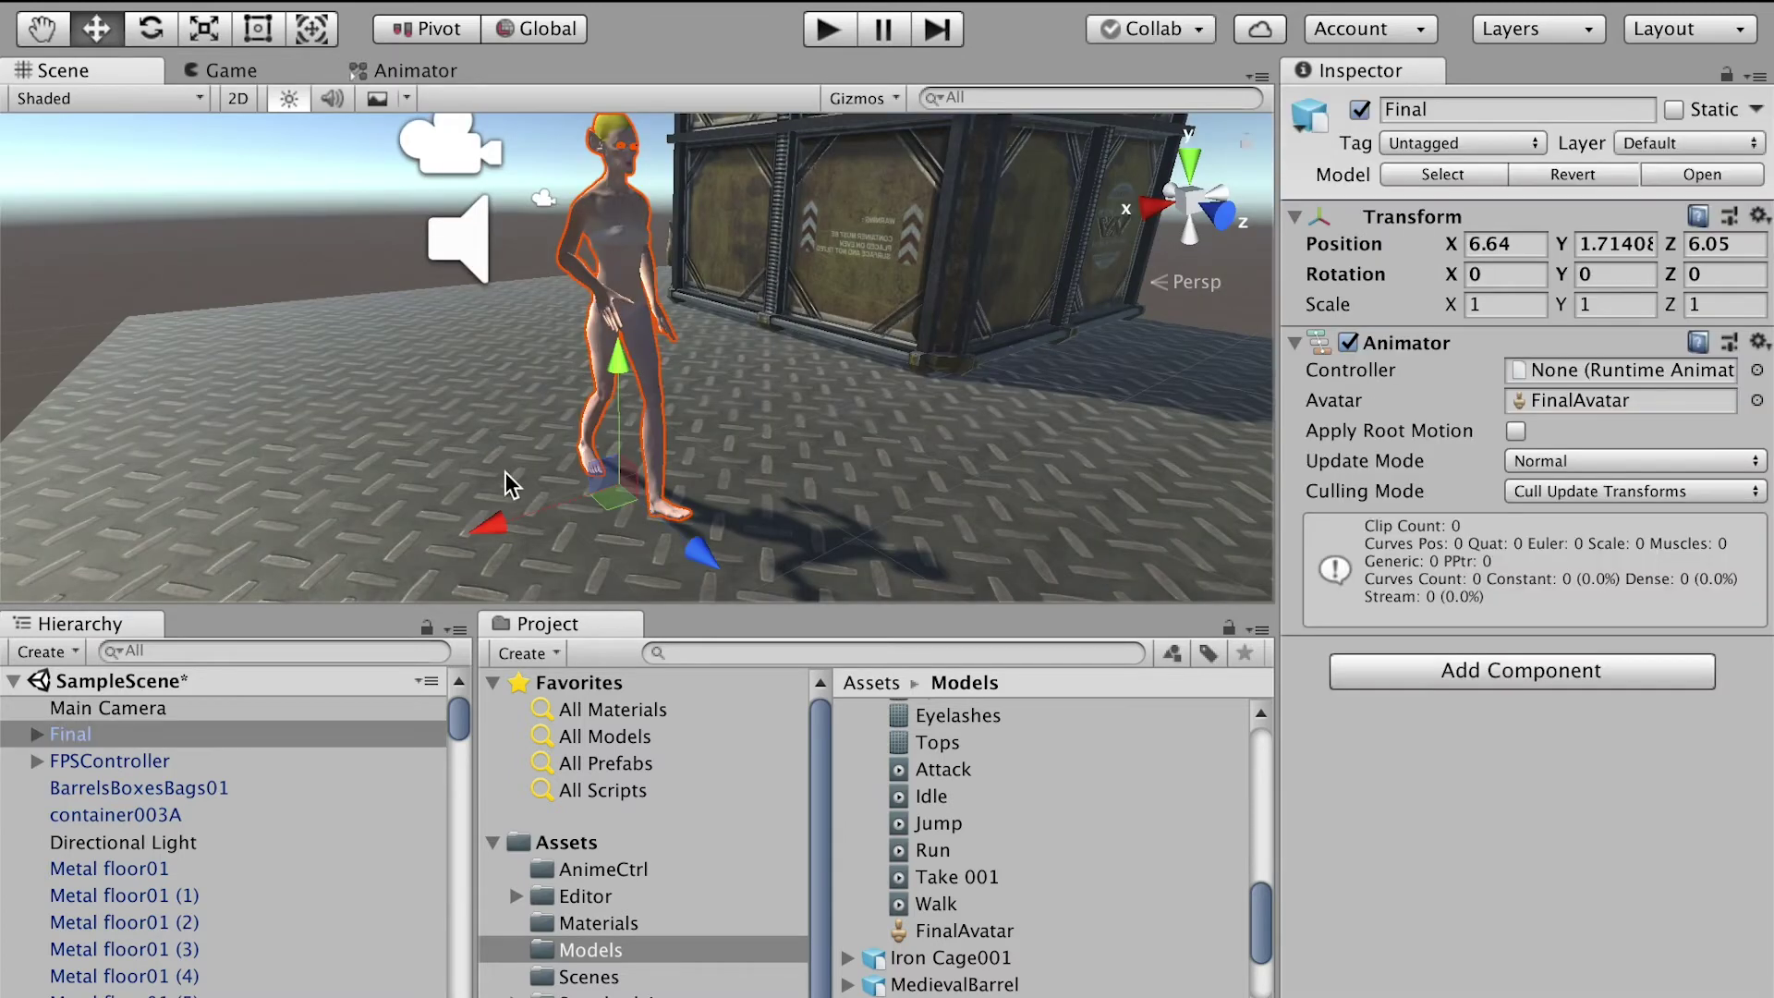
left_click(74, 737)
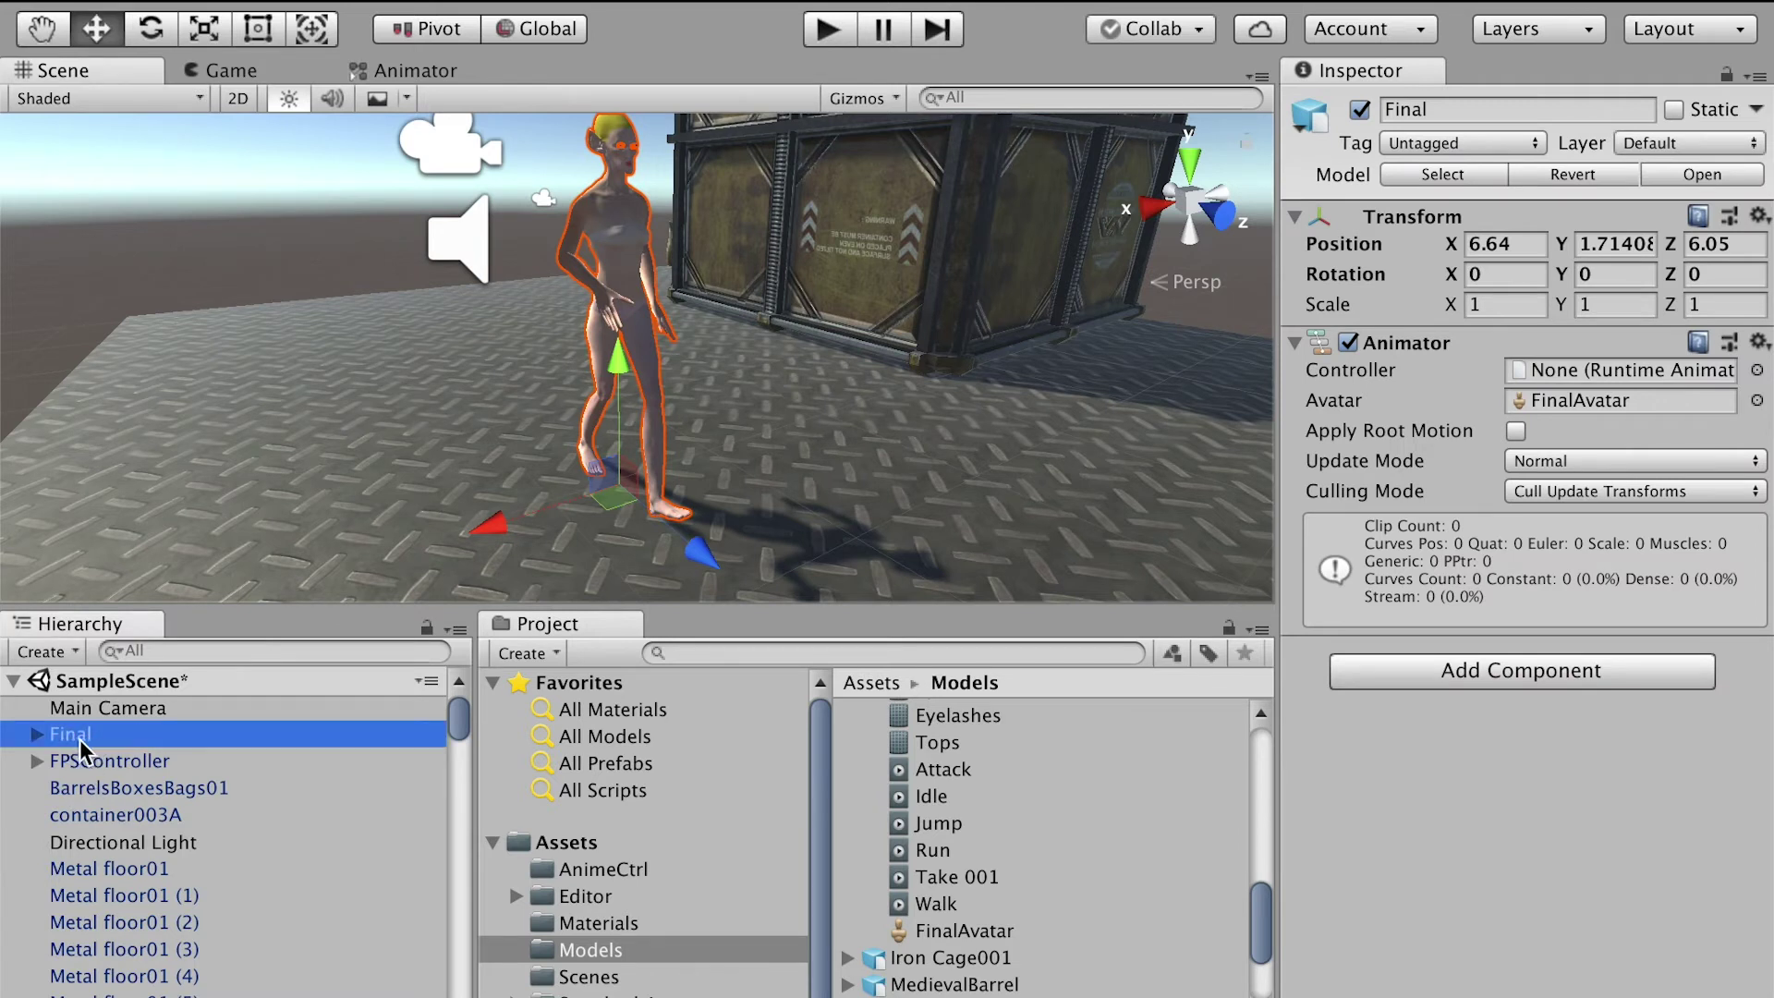
left_click(37, 733)
left_click(50, 814)
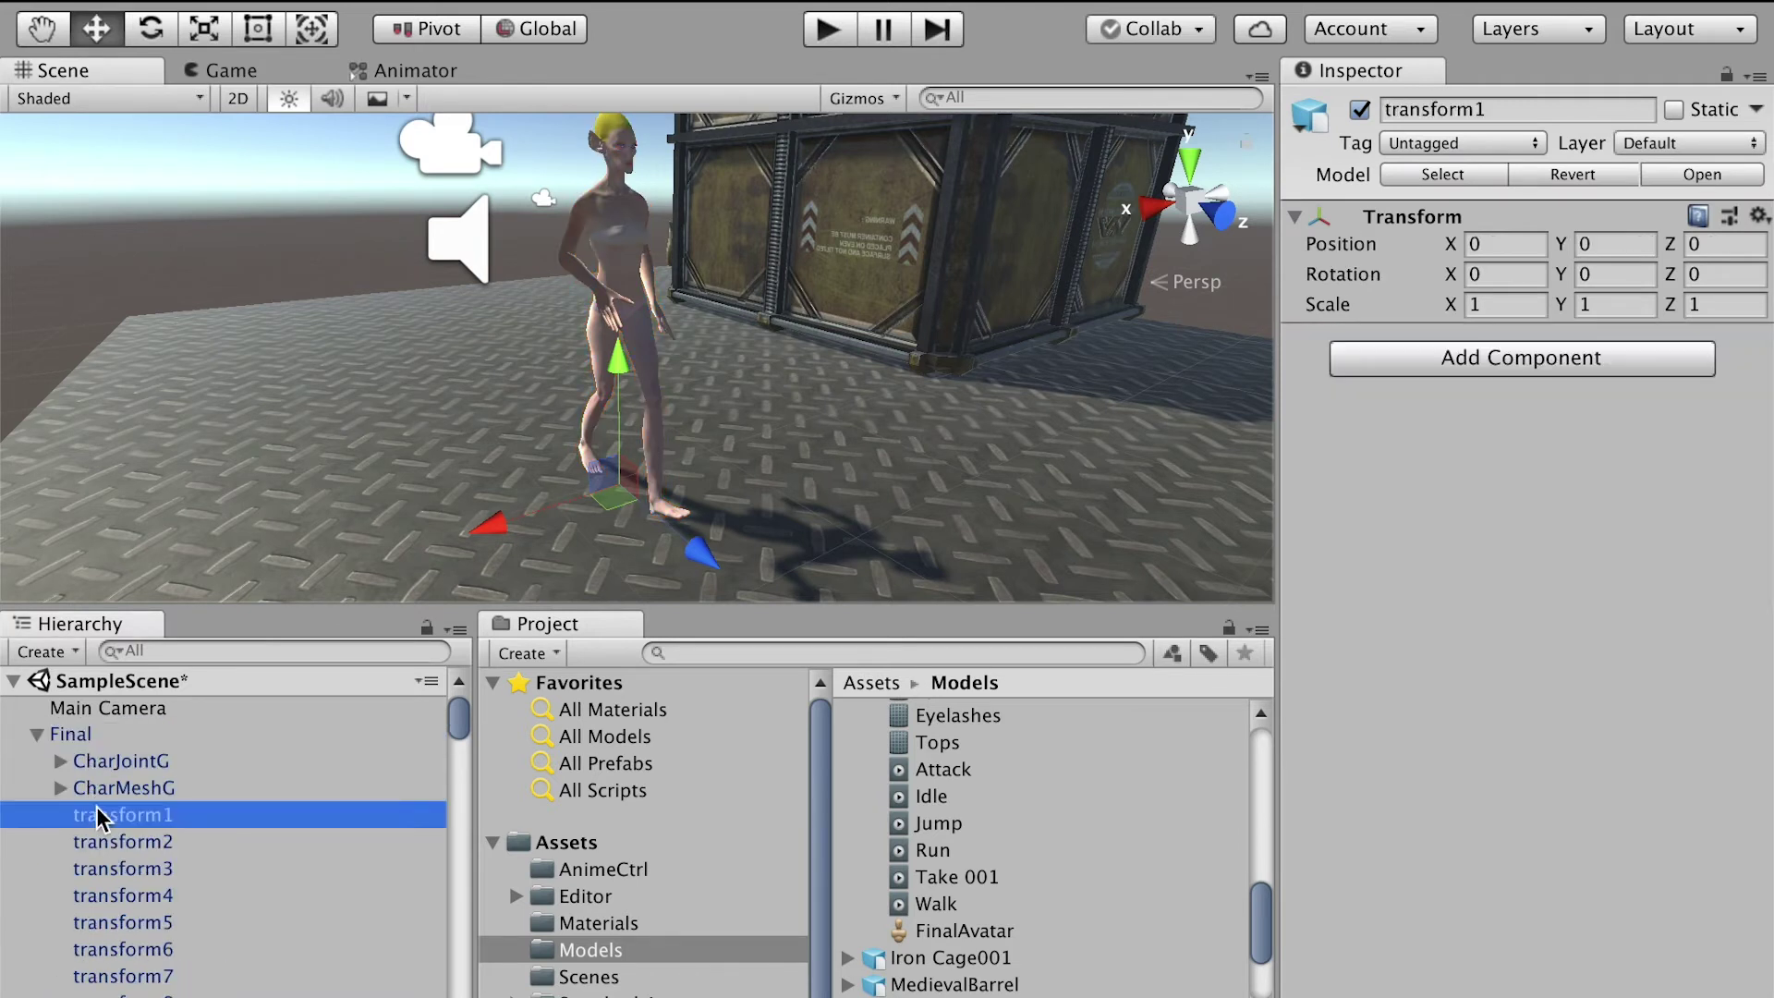
left_click(129, 787)
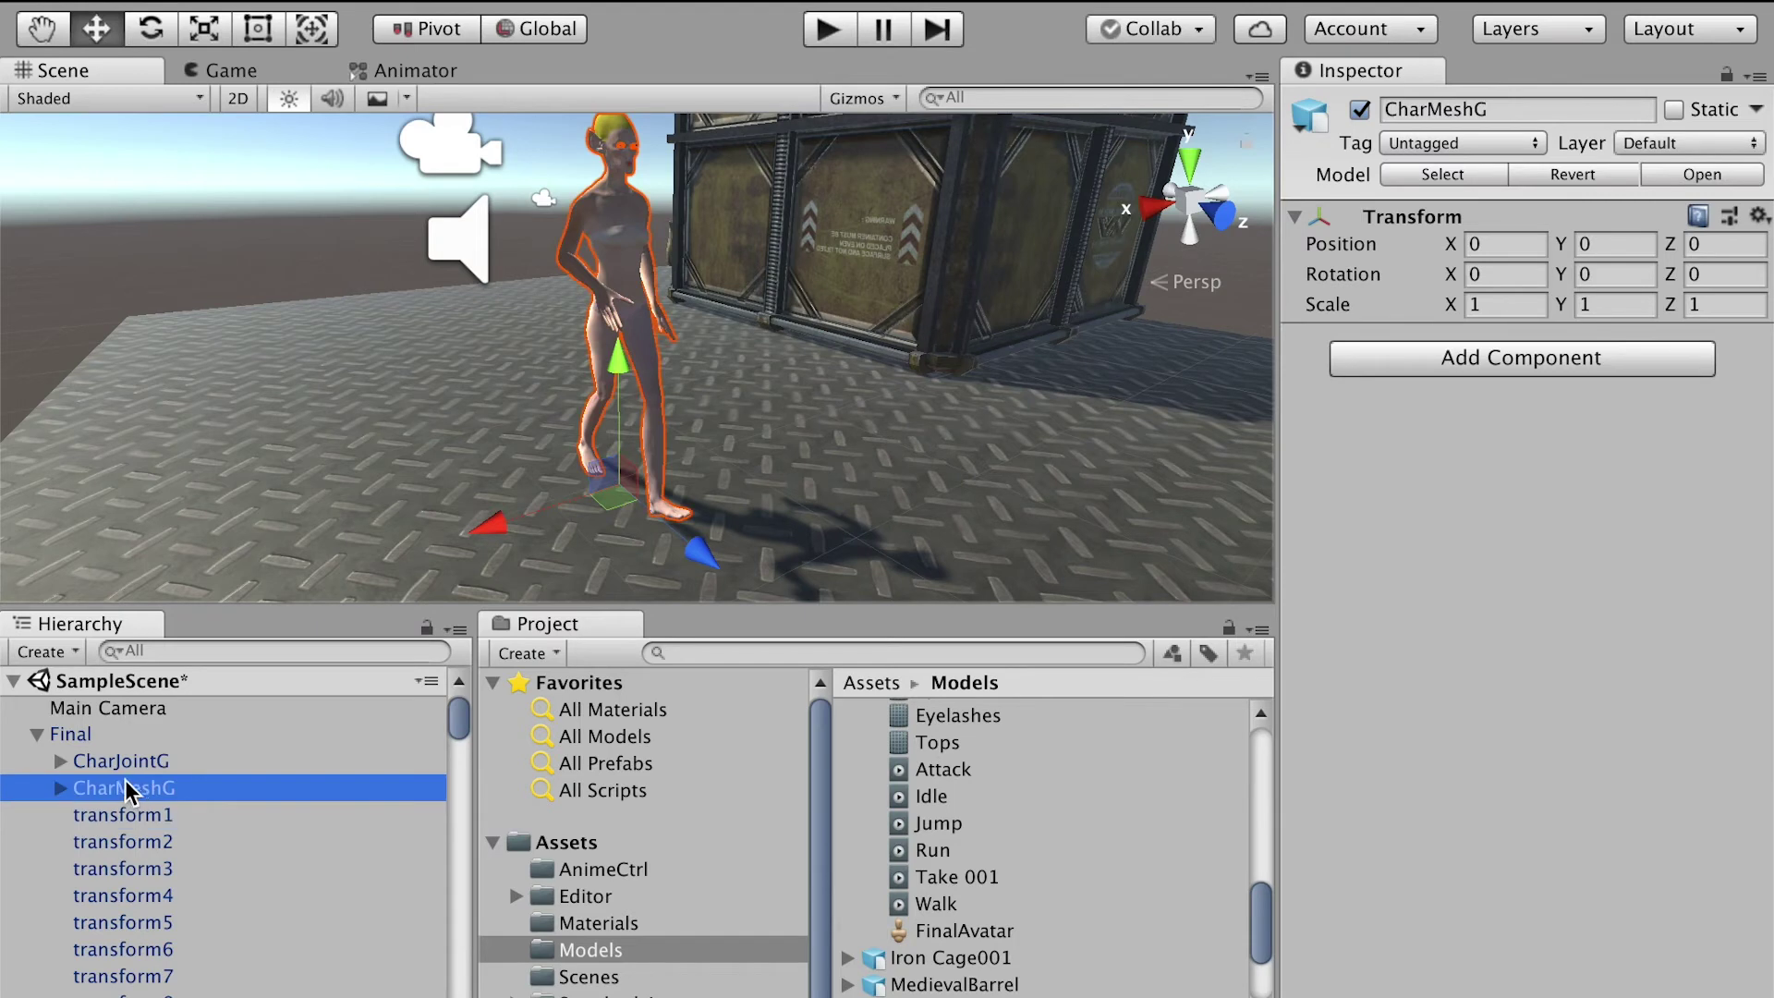
left_click(61, 787)
left_click(144, 817)
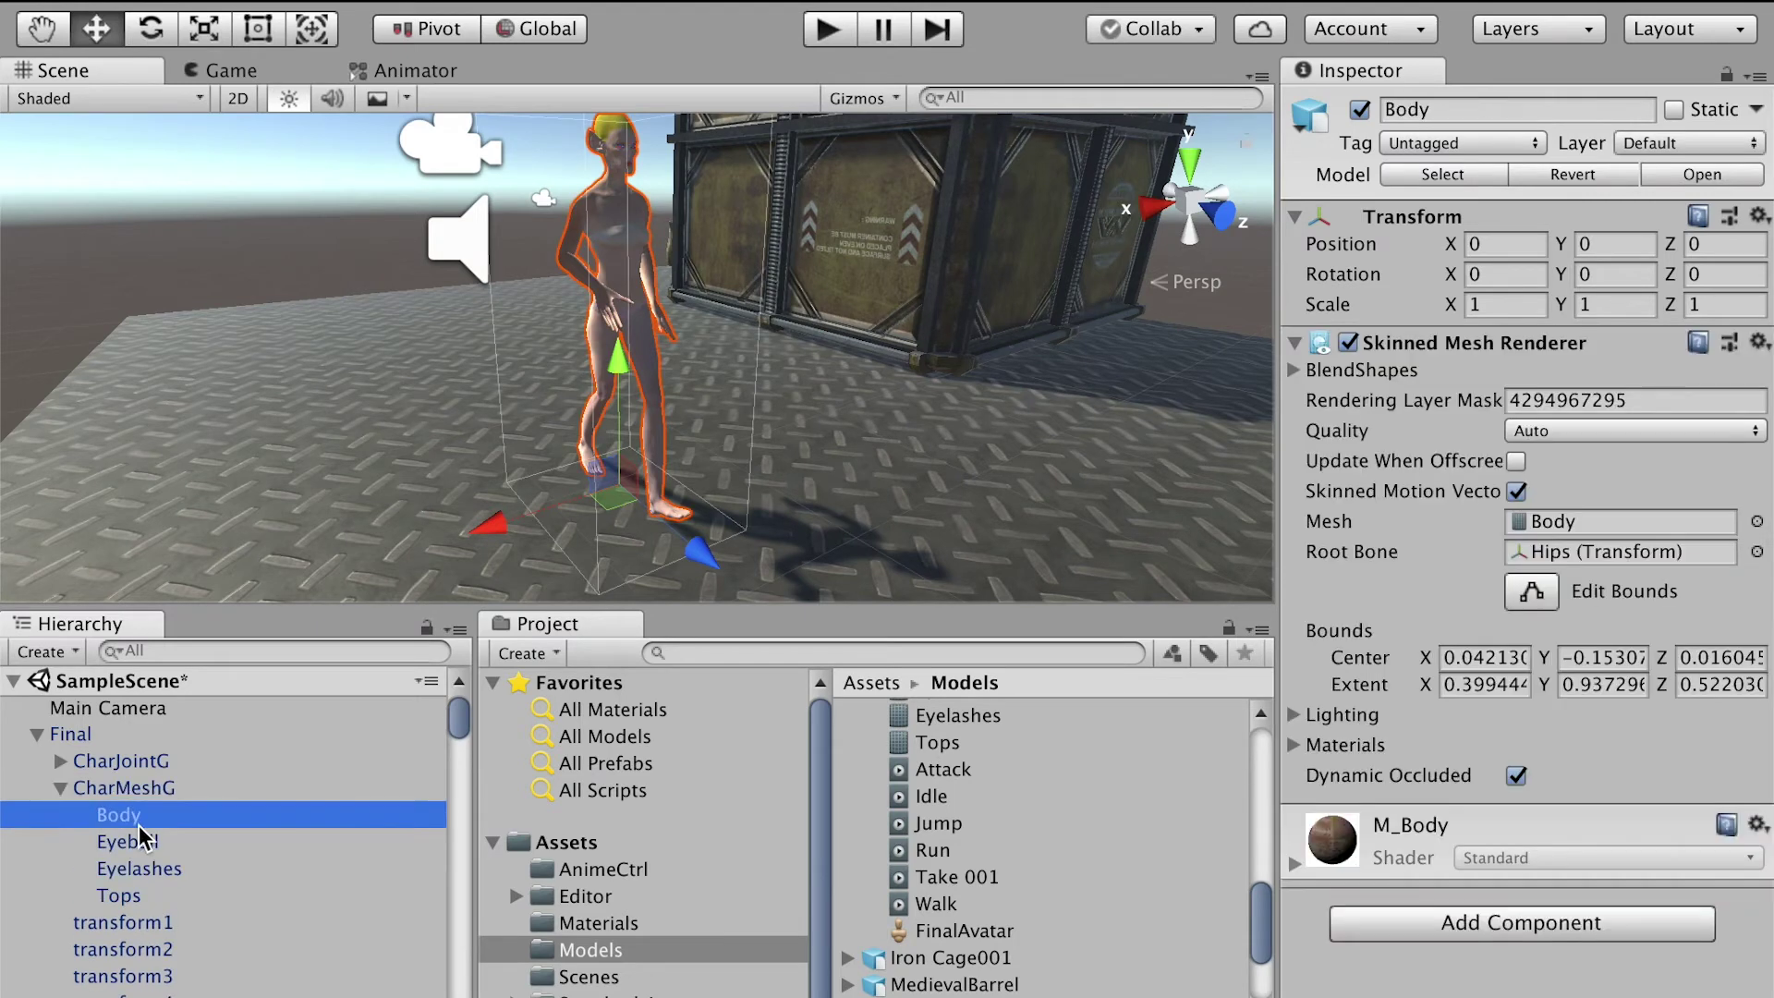
left_click(61, 787)
left_click(35, 735)
left_click(72, 736)
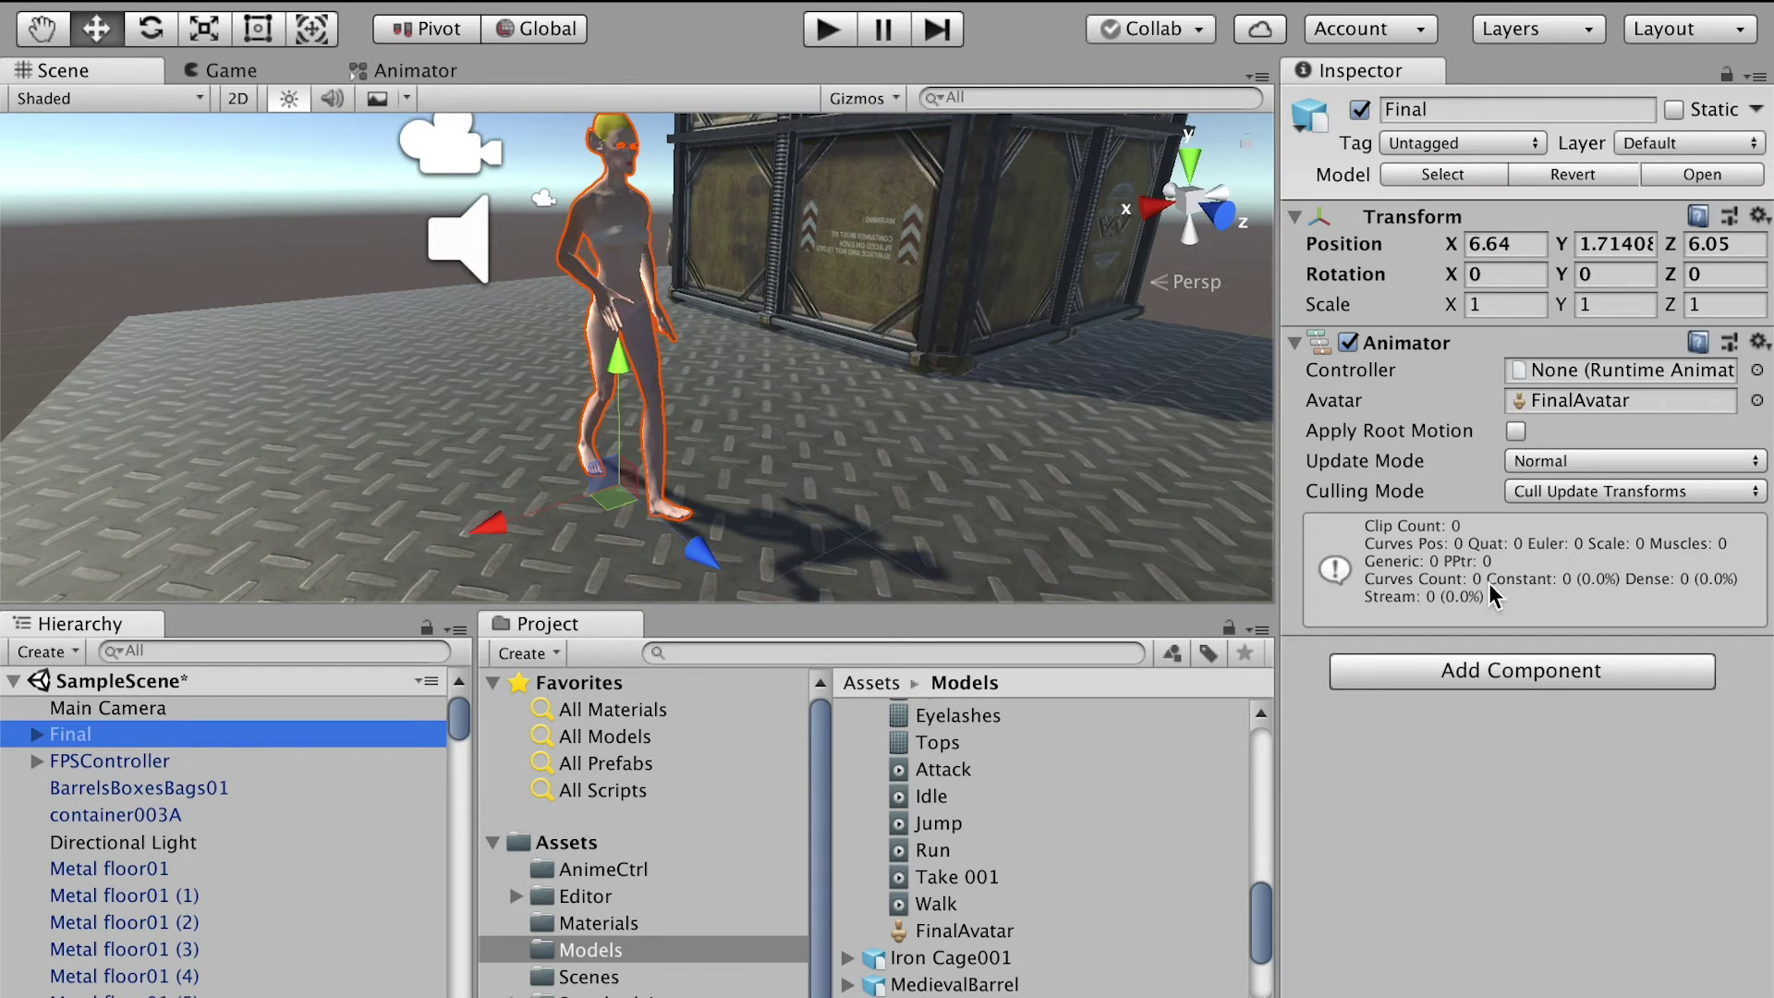
- Try to add an Animator component to the Final character
left_click(1476, 684)
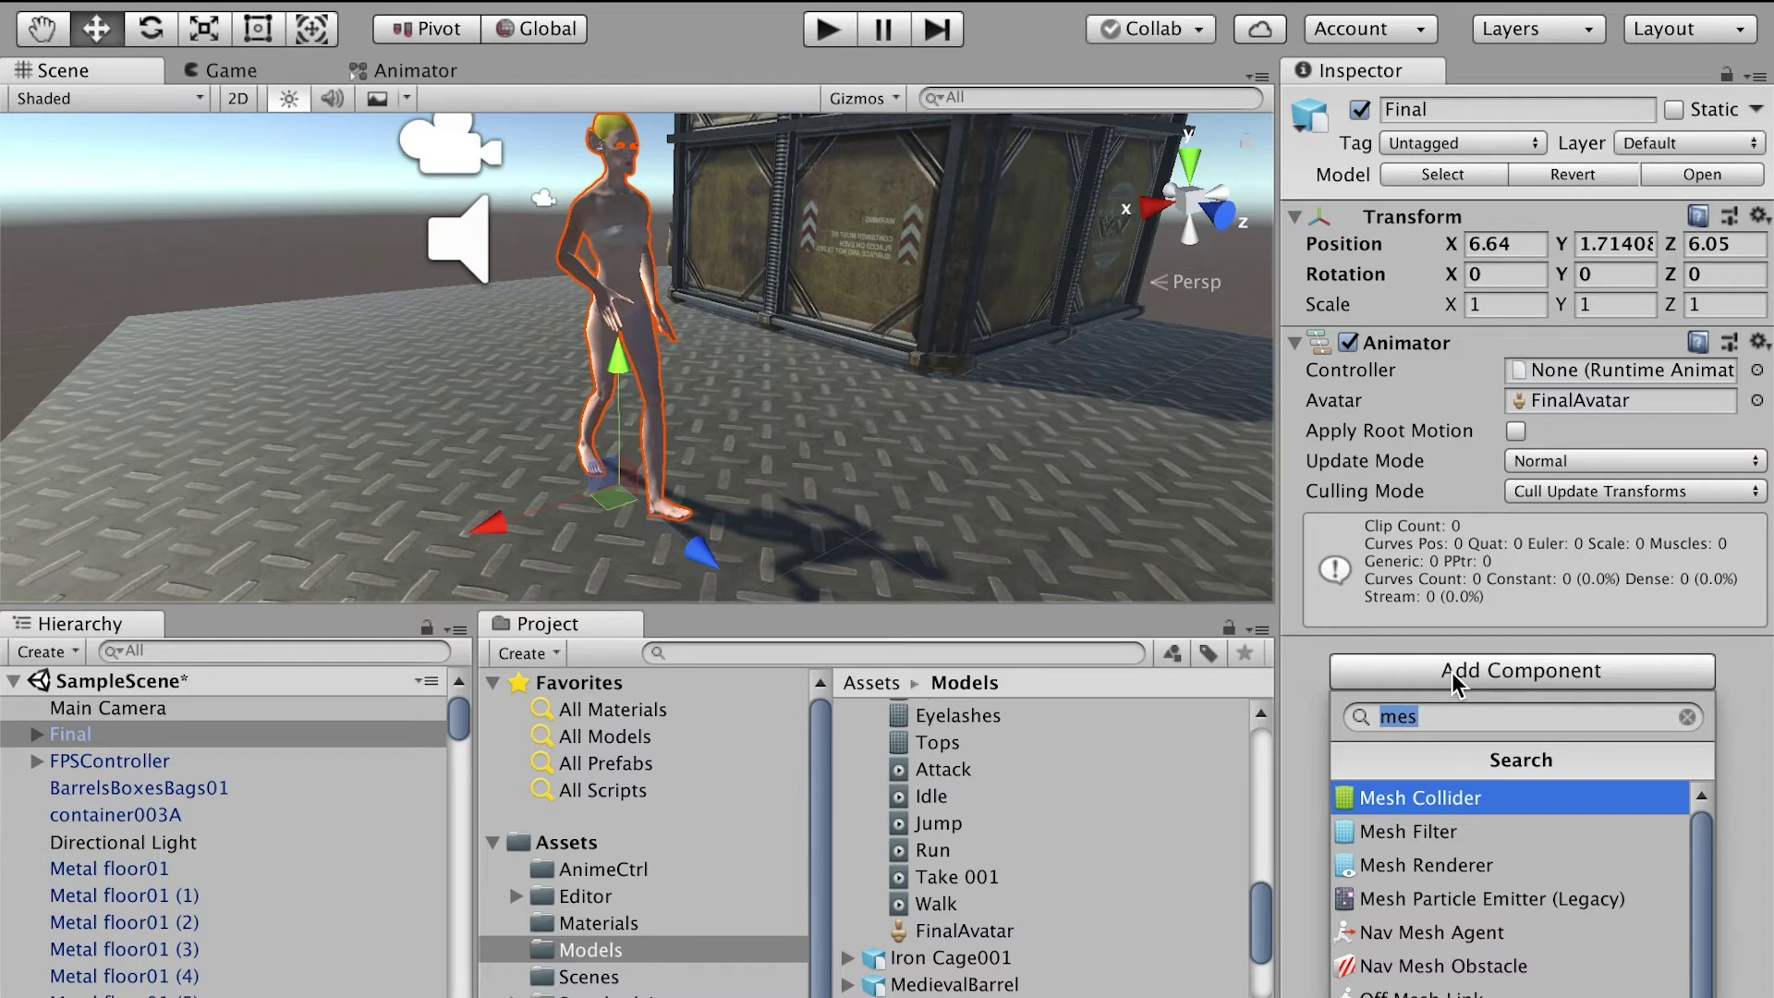
type("anim")
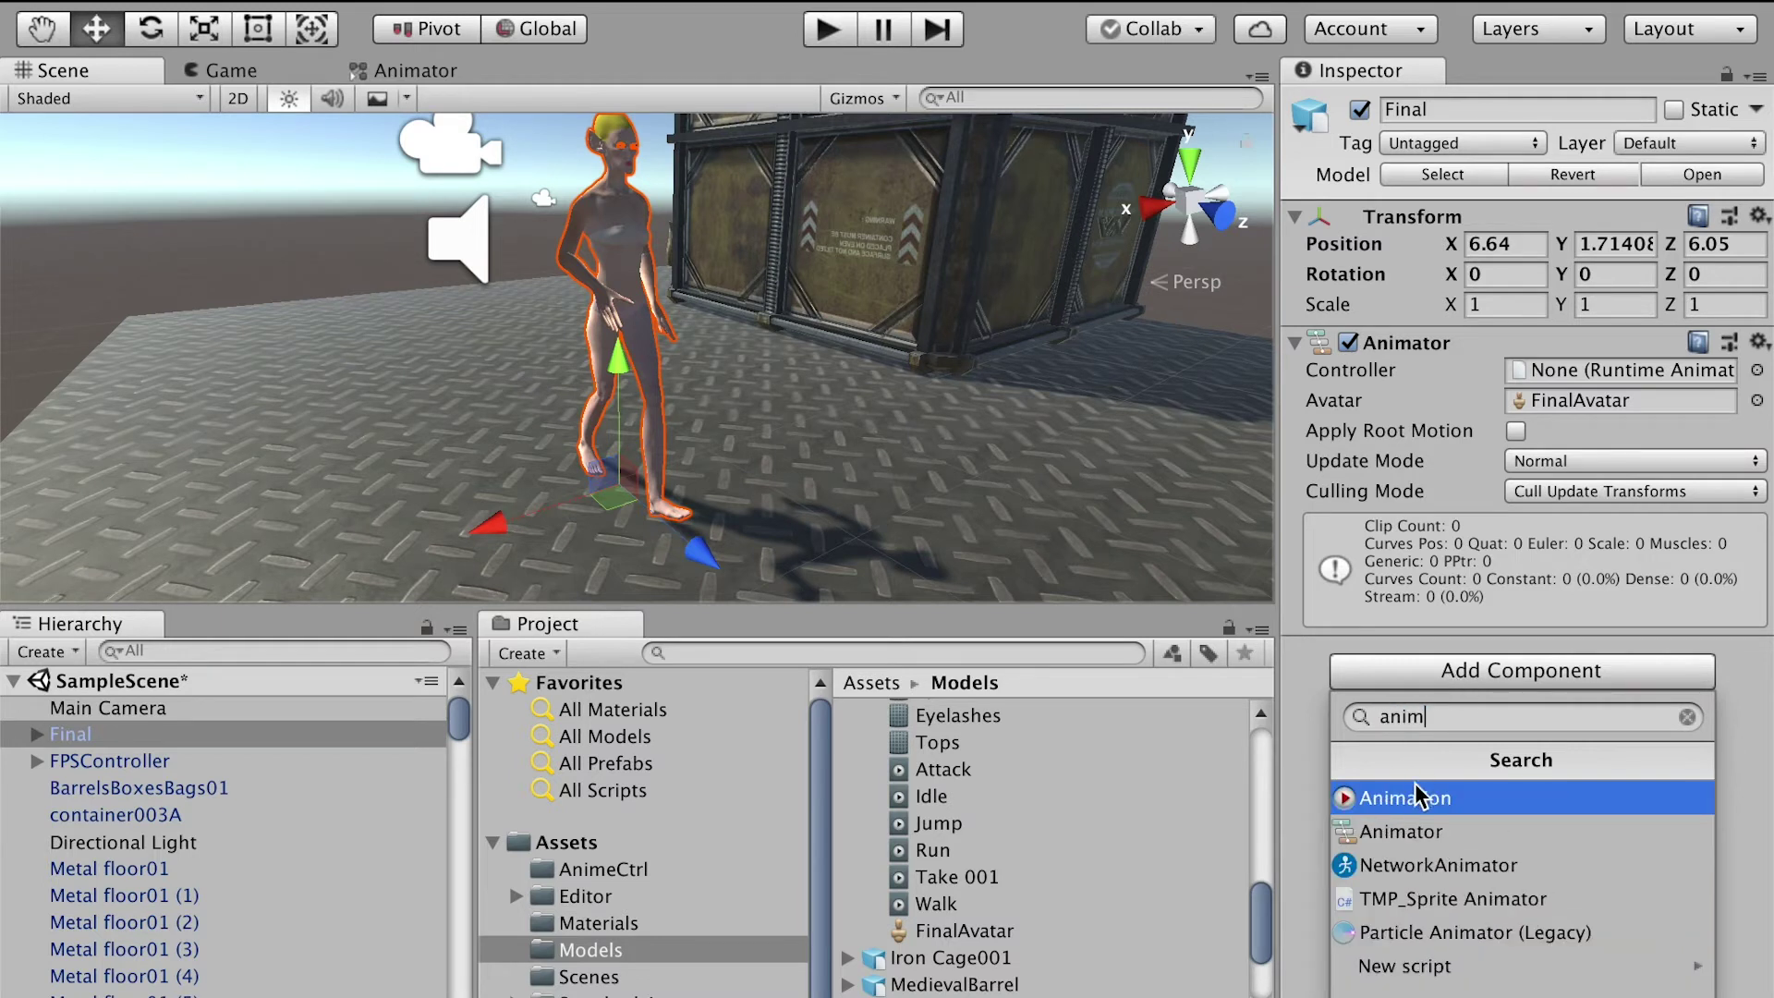
left_click(1443, 837)
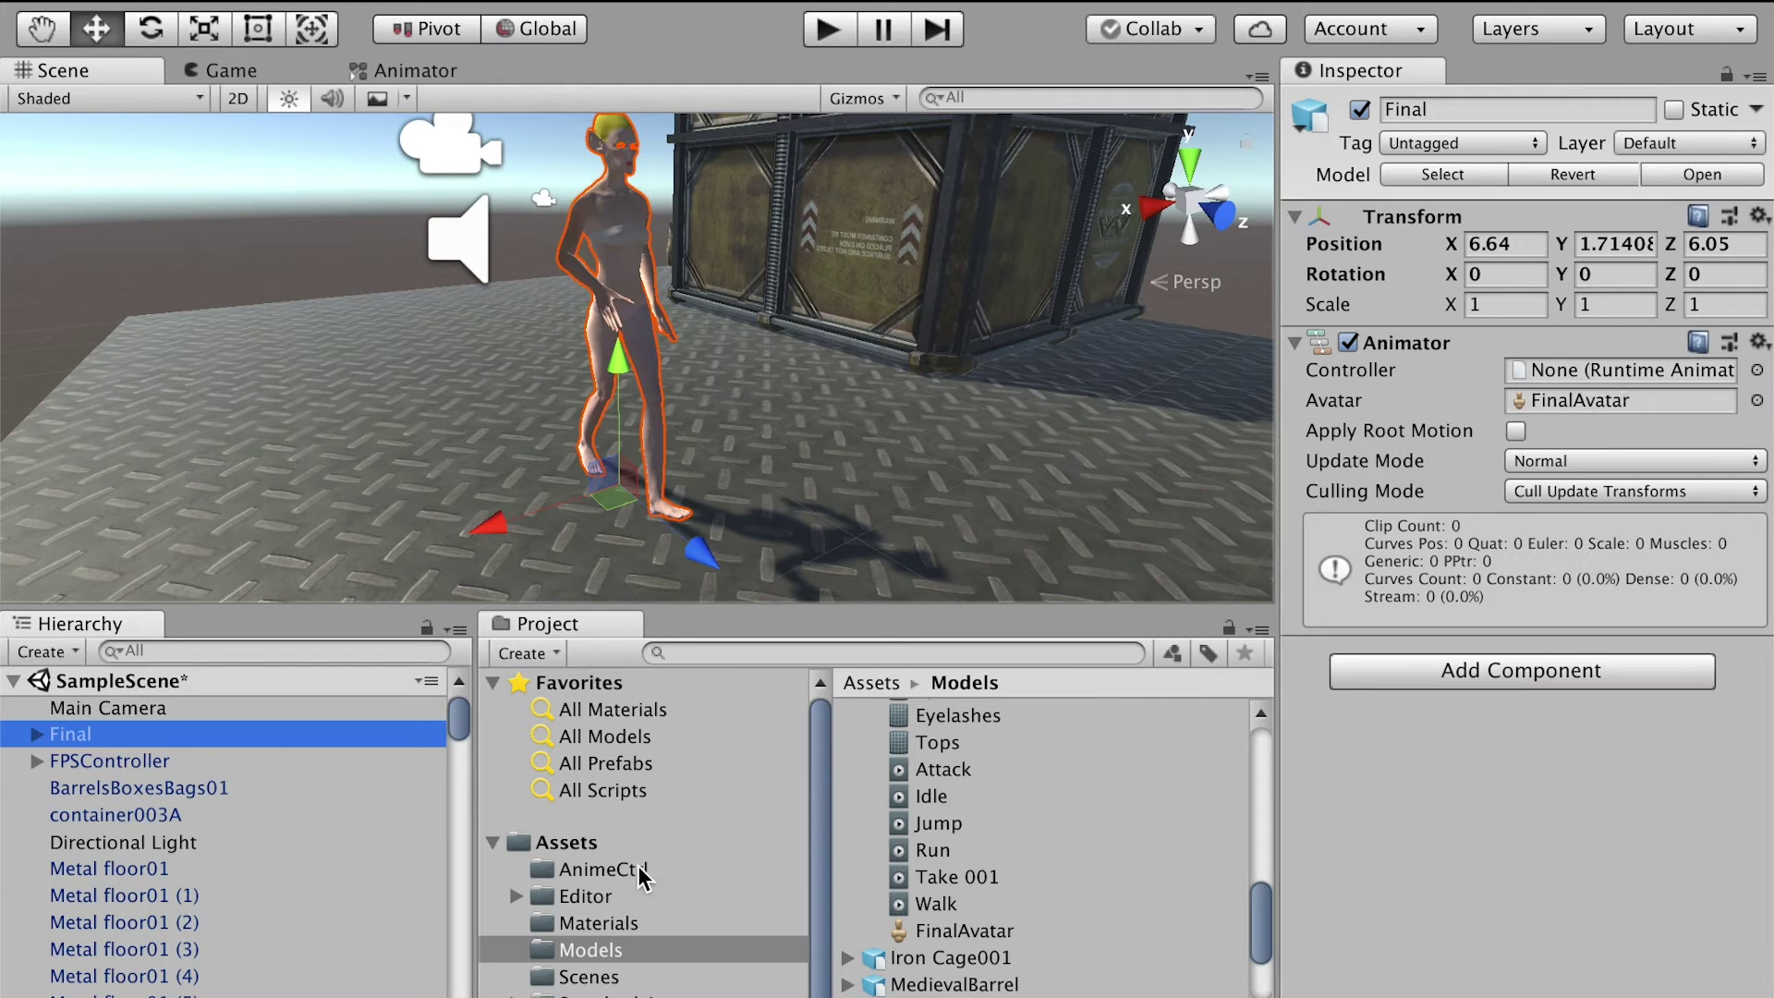
- Assign CharacterA_Ctrl from the AnimeCtrl folder as the Final character's animator controller and test it in play mode
left_click(626, 878)
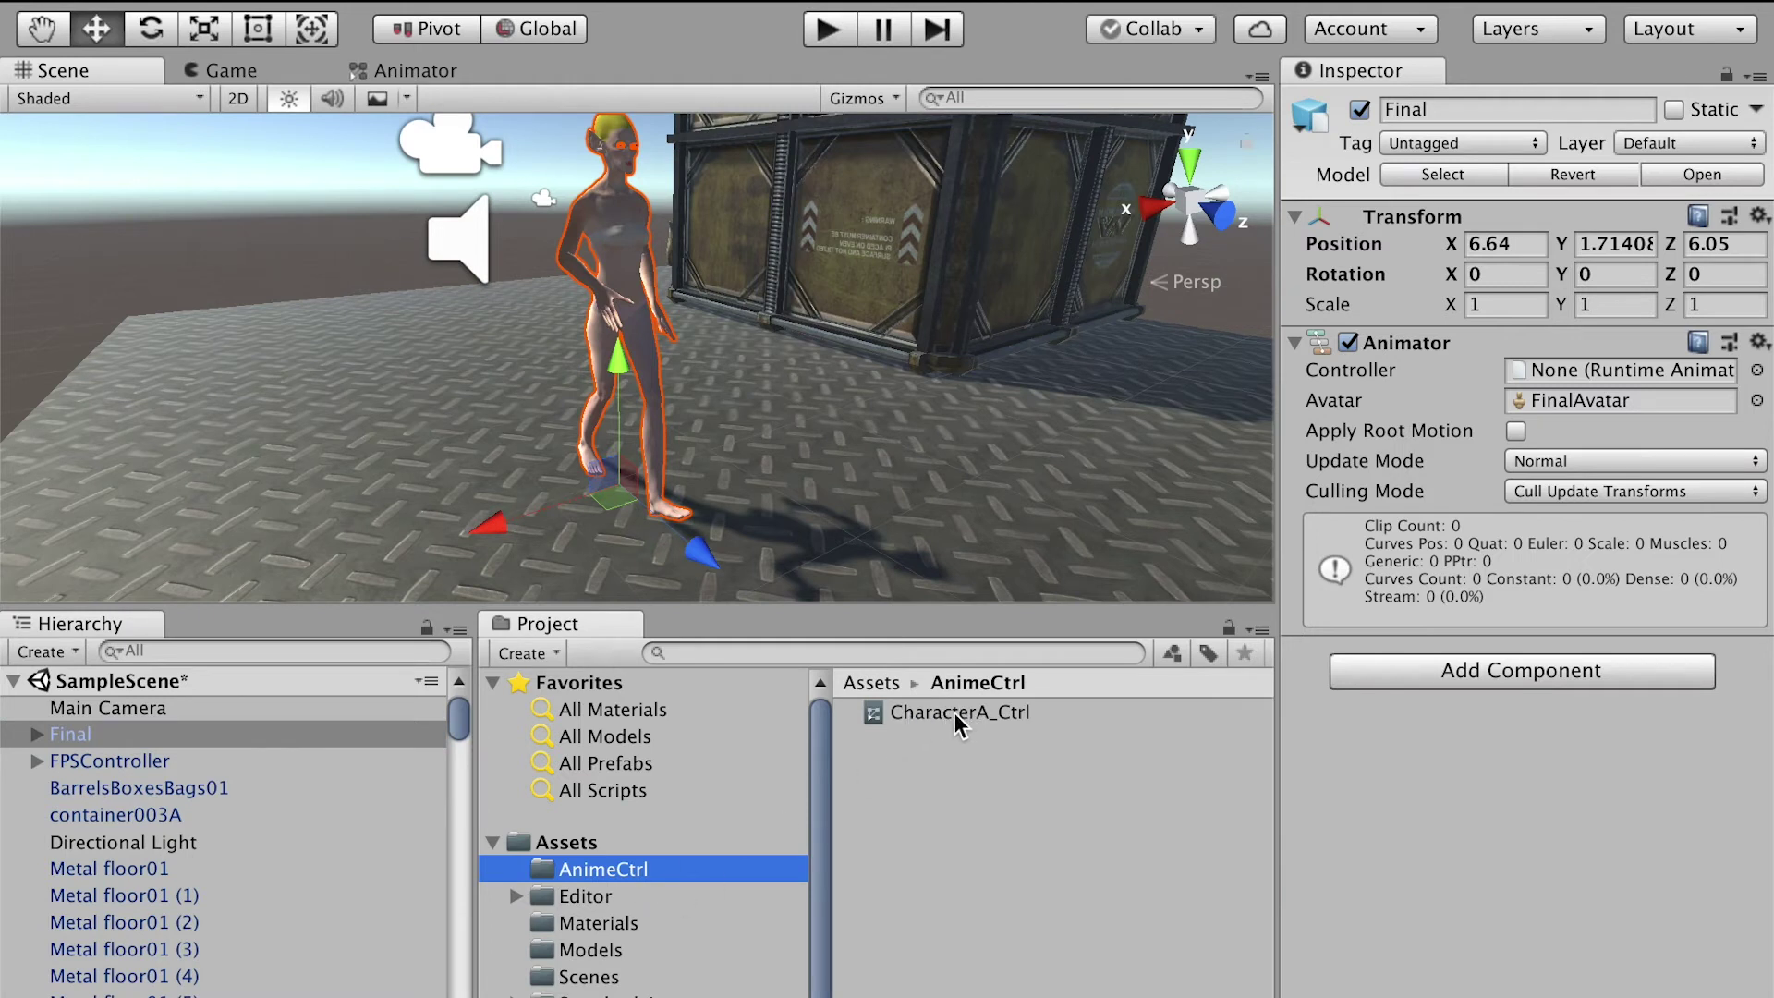
left_click_drag(956, 712, 1517, 366)
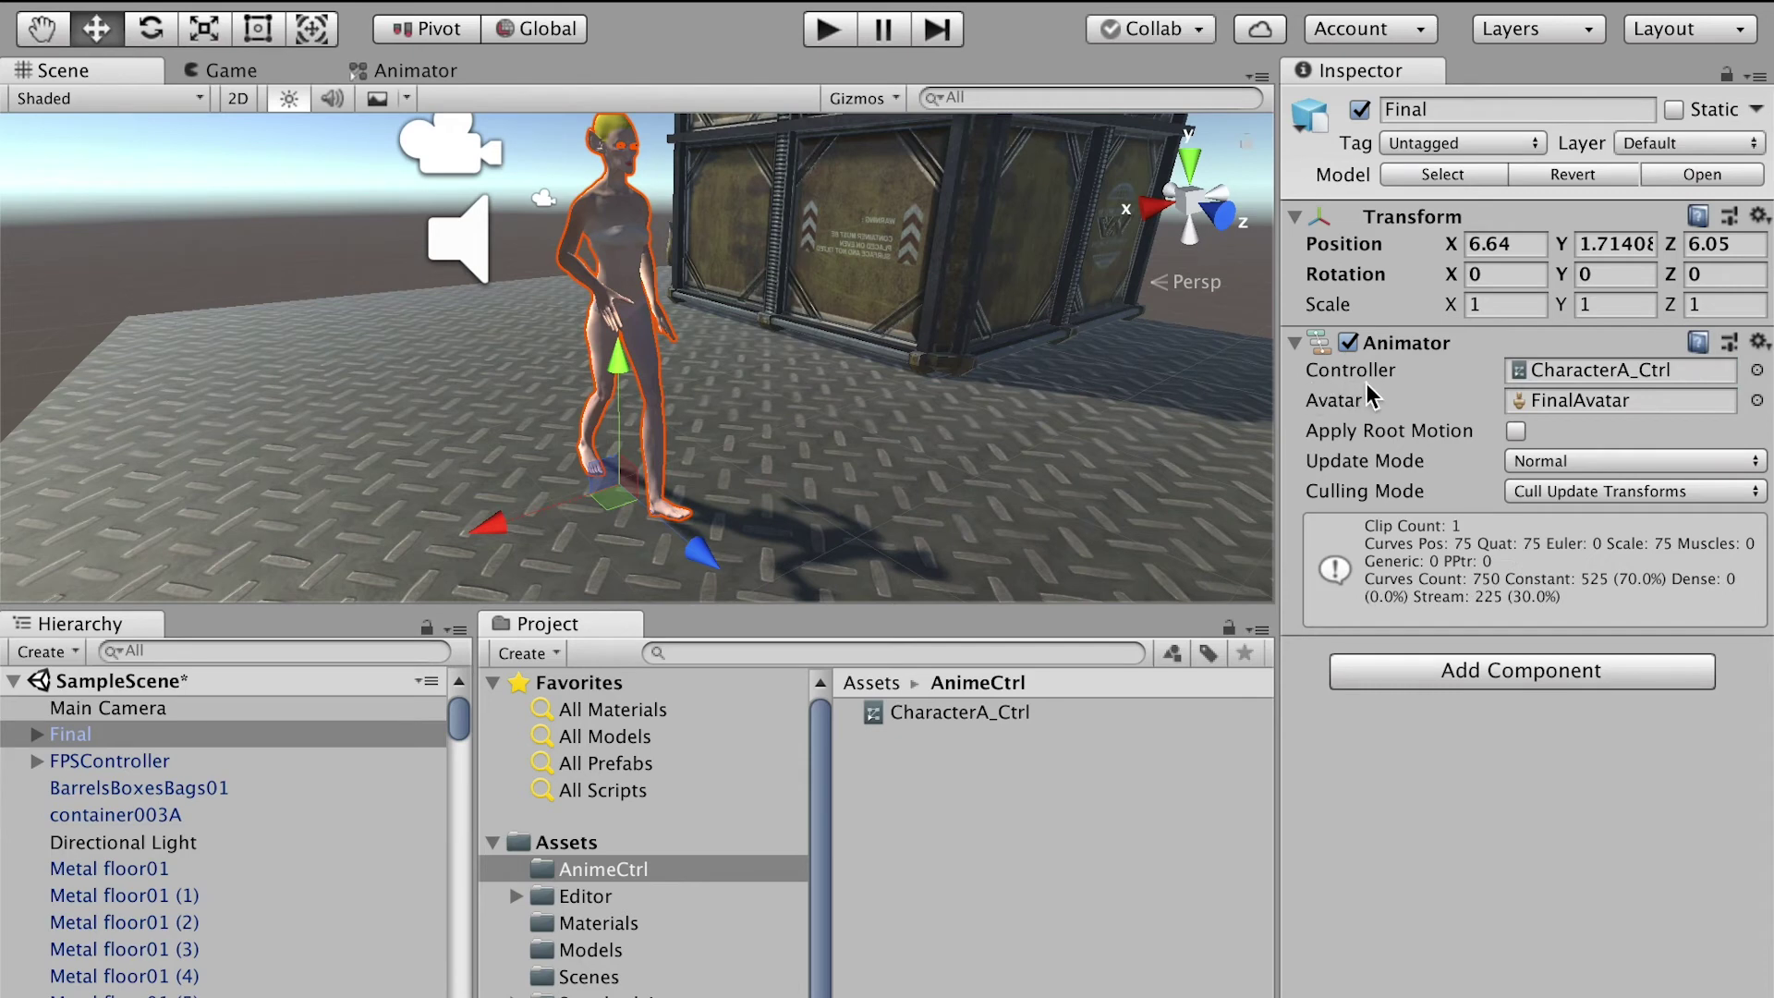
left_click(826, 30)
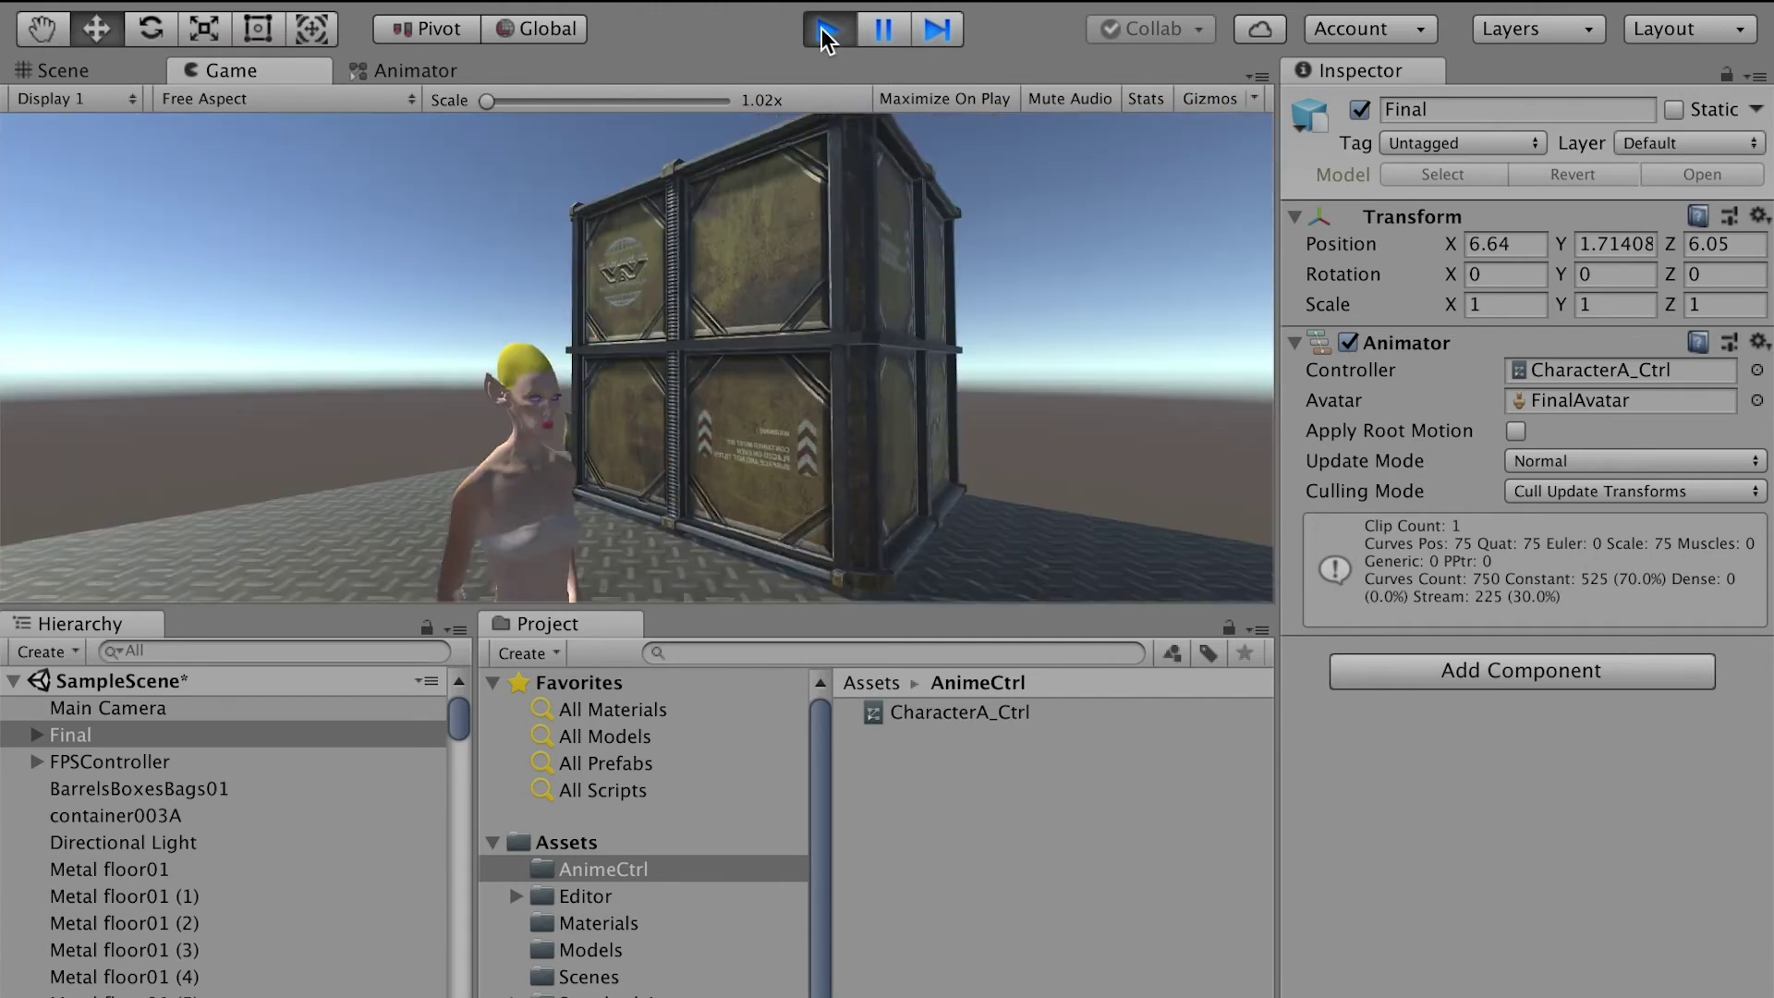
left_click(825, 31)
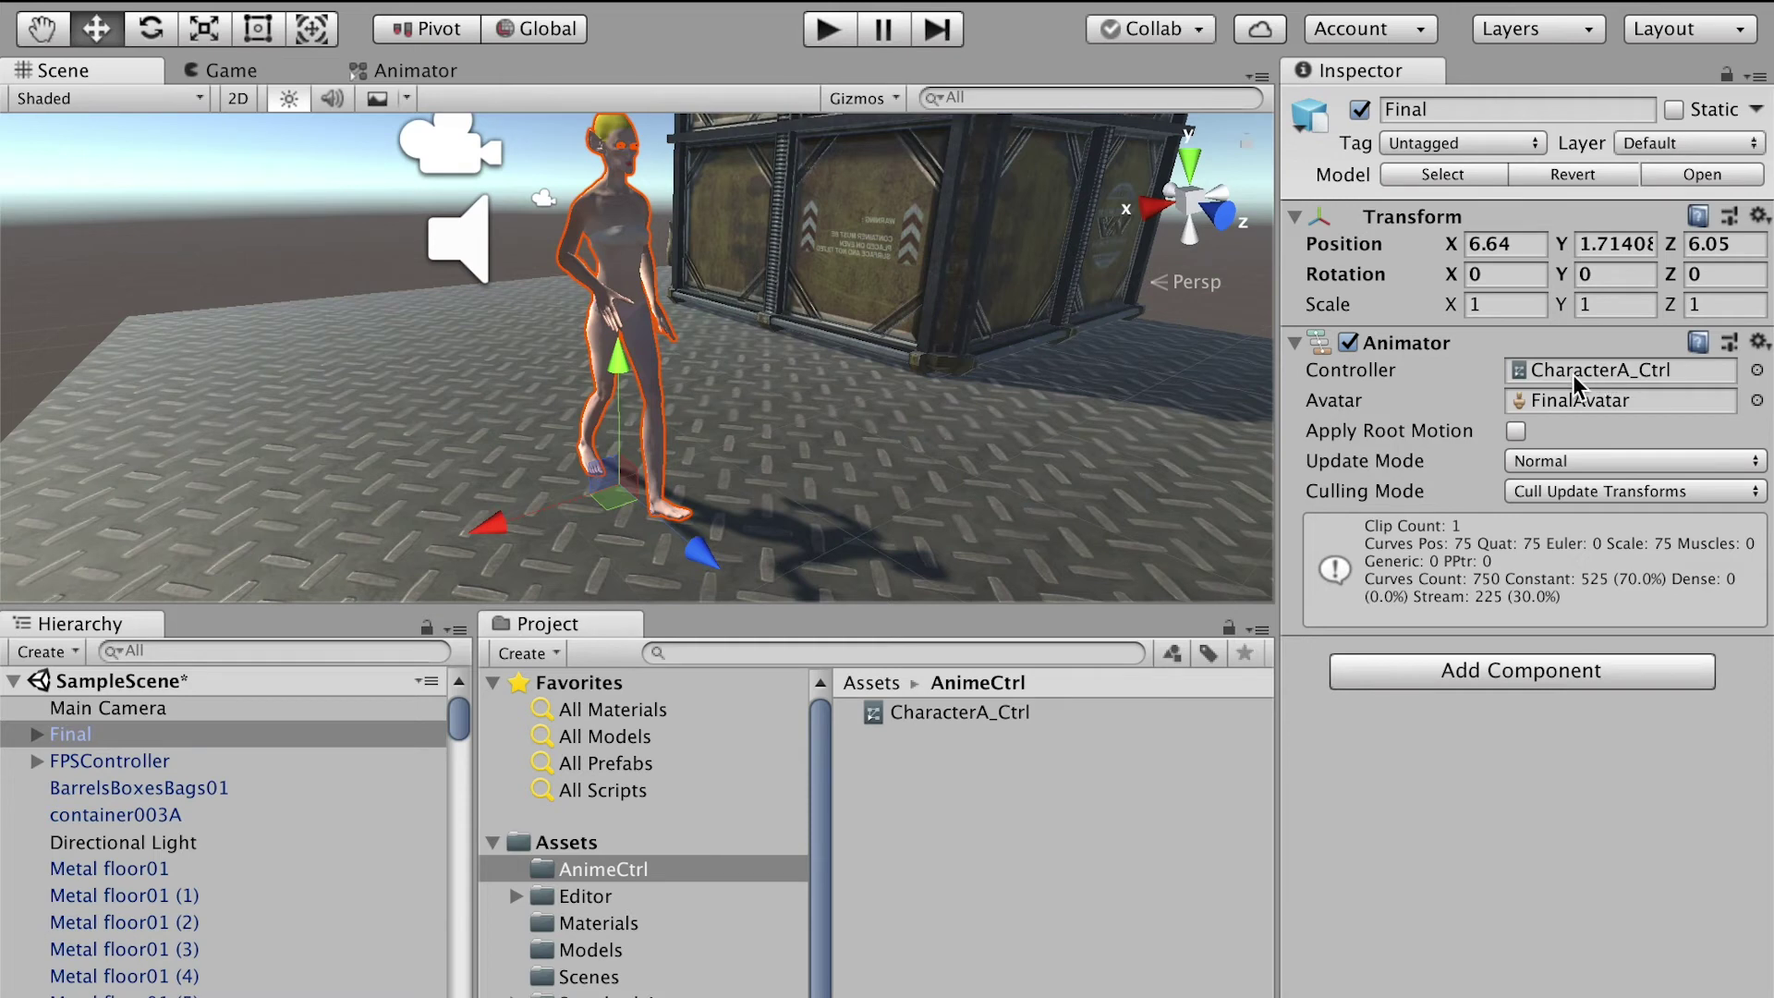
- Open the CharacterA_Ctrl state graph and delete the Idle state
double_click(956, 715)
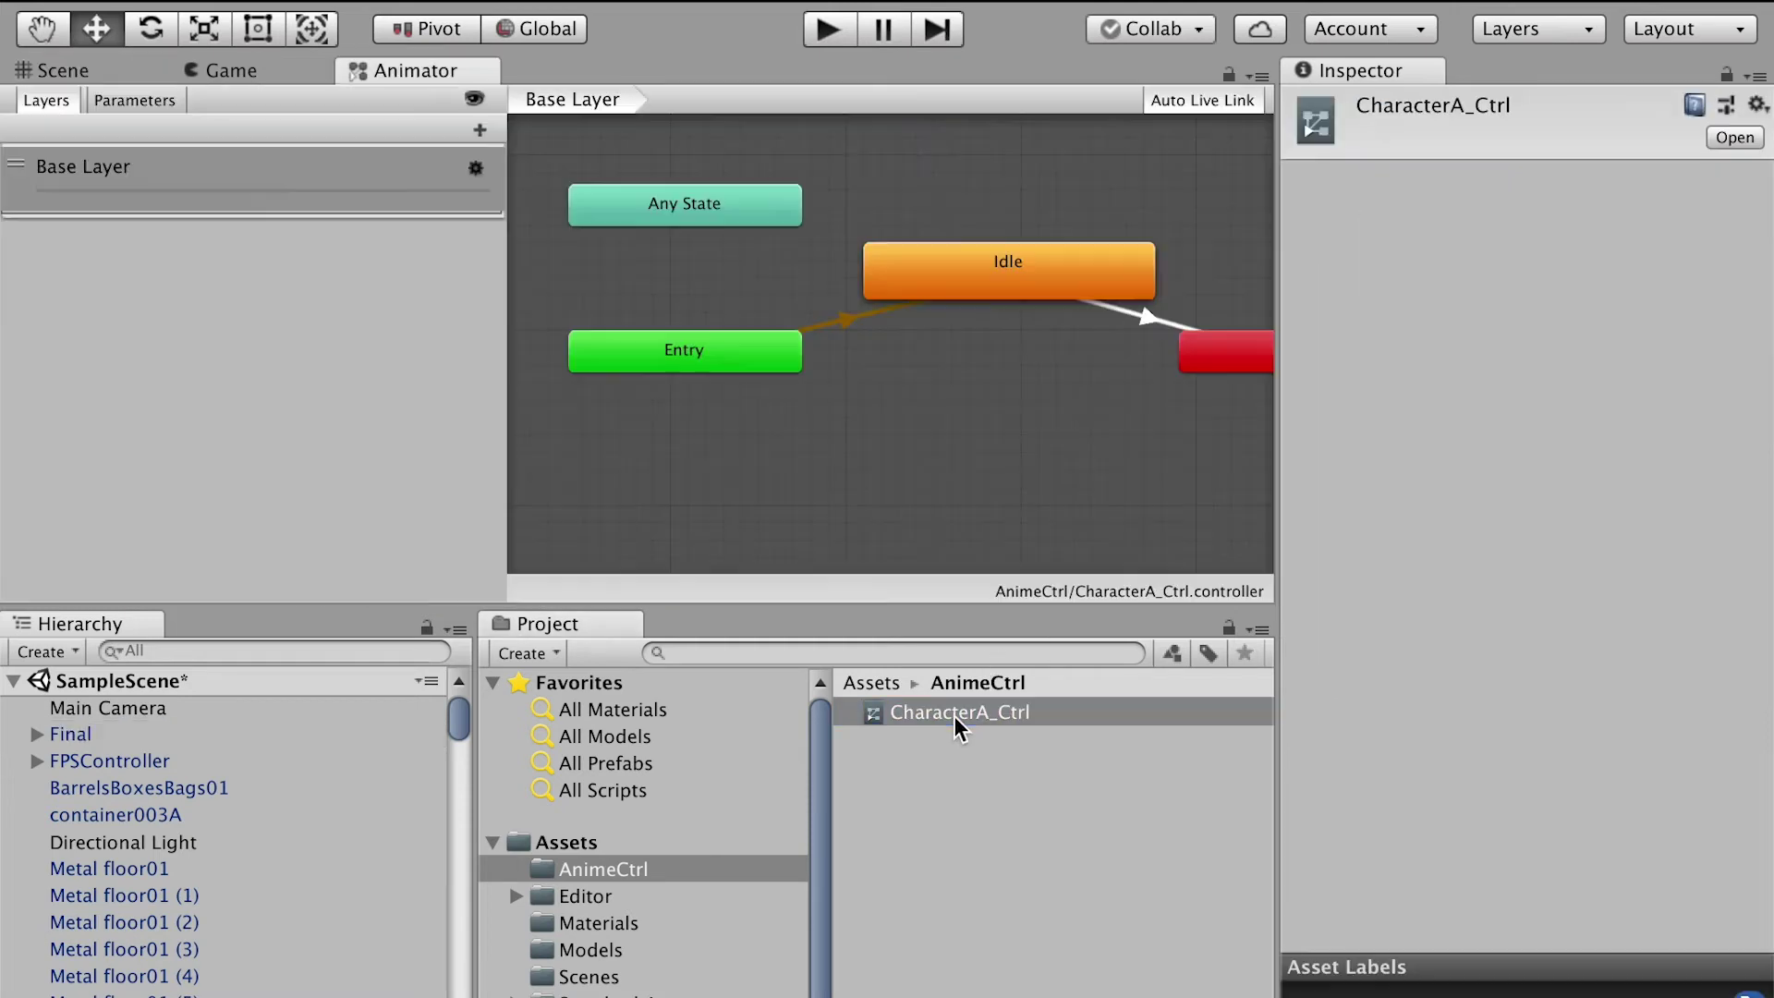
left_click(1061, 276)
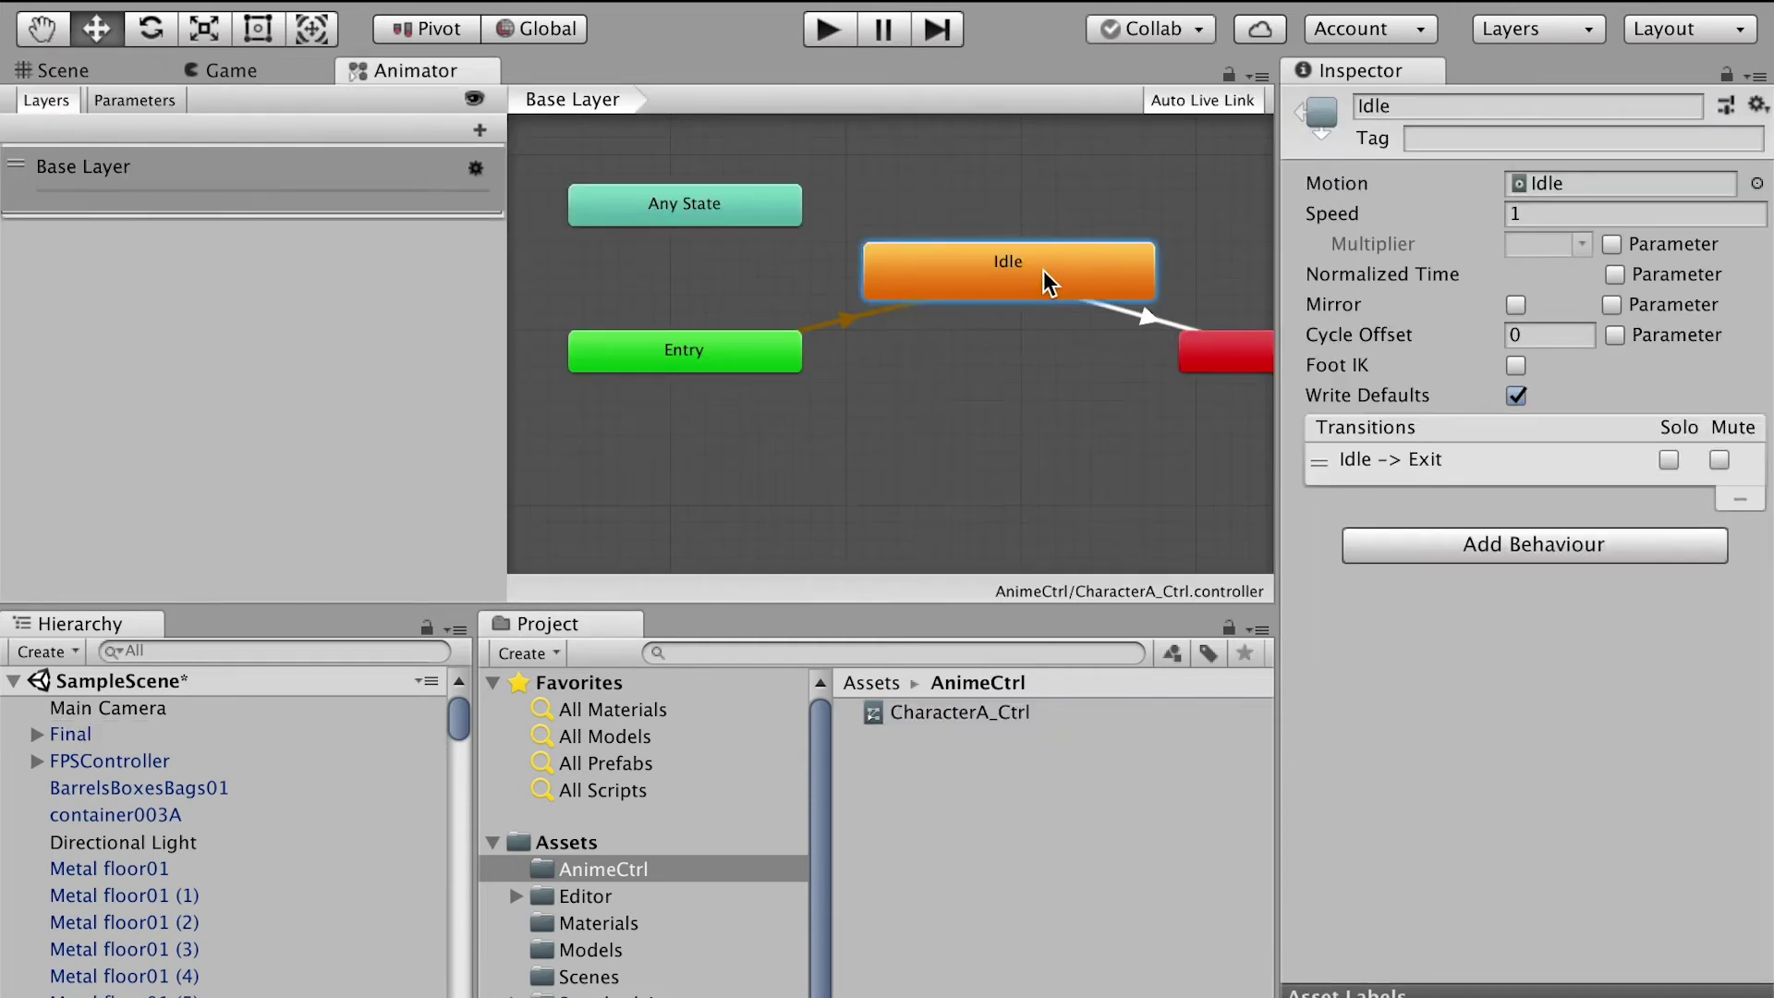
right_click(1047, 280)
left_click(1105, 415)
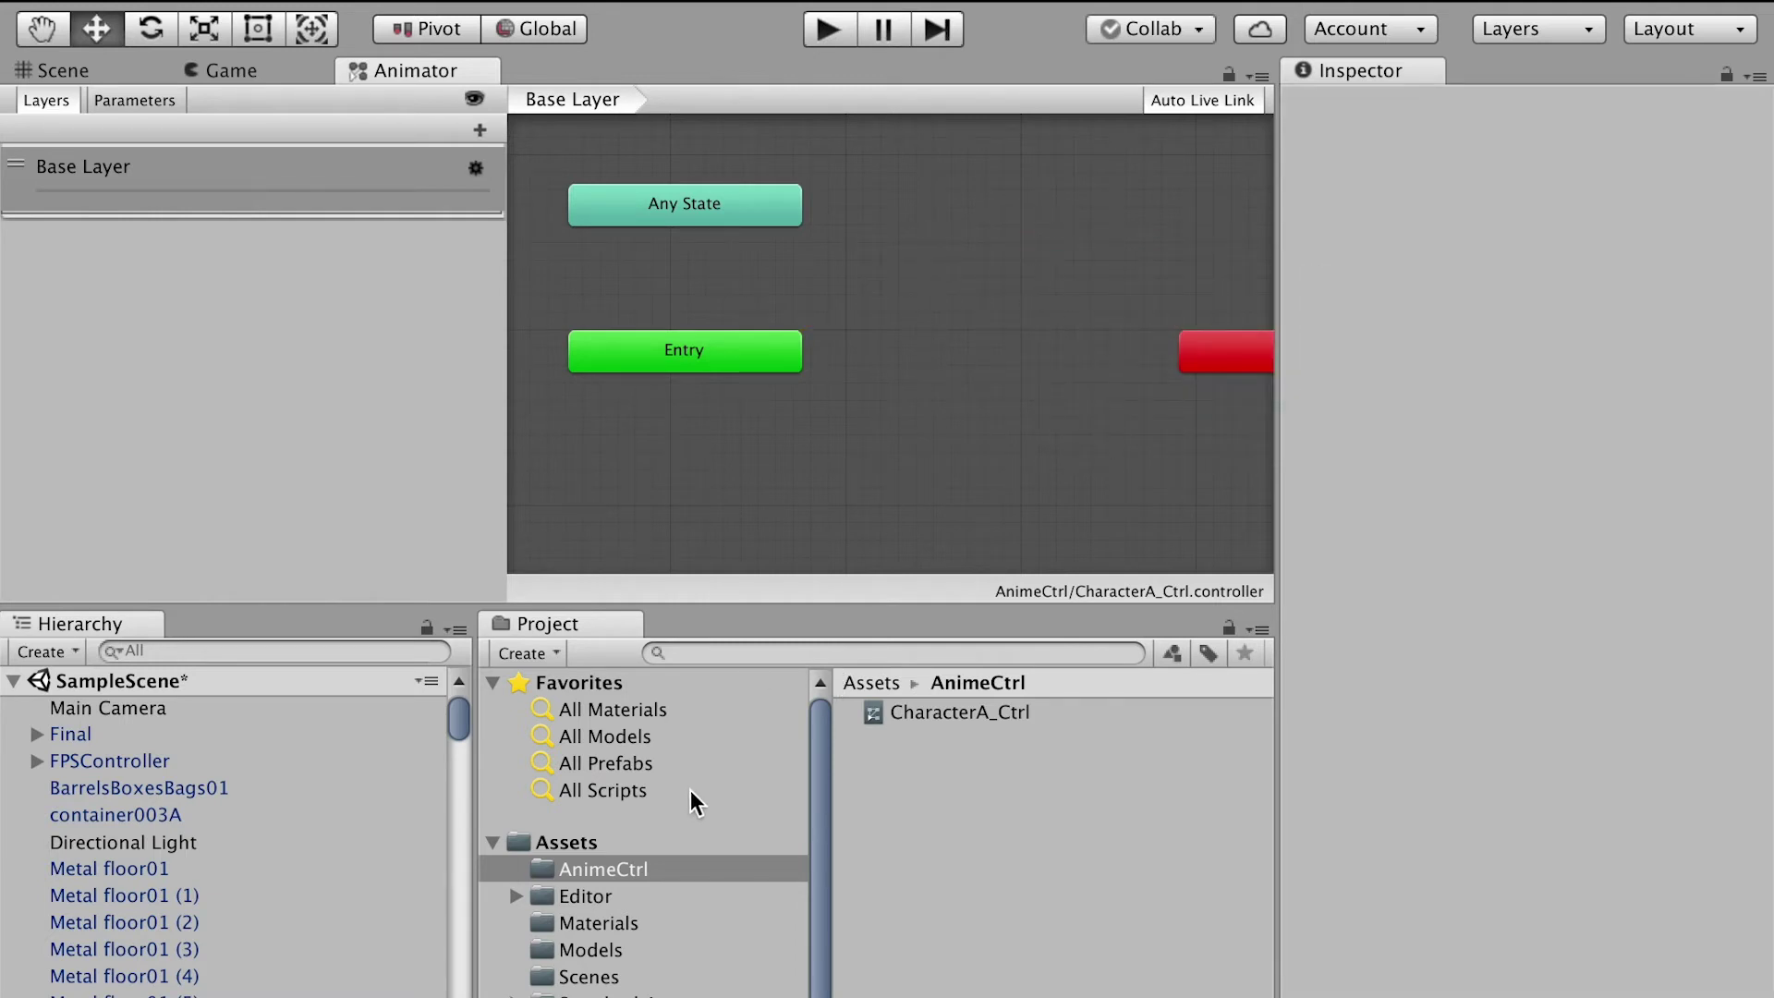
- Add the Final model's Jump clip to the state graph as a state and make a transition from it to Exit
left_click(584, 952)
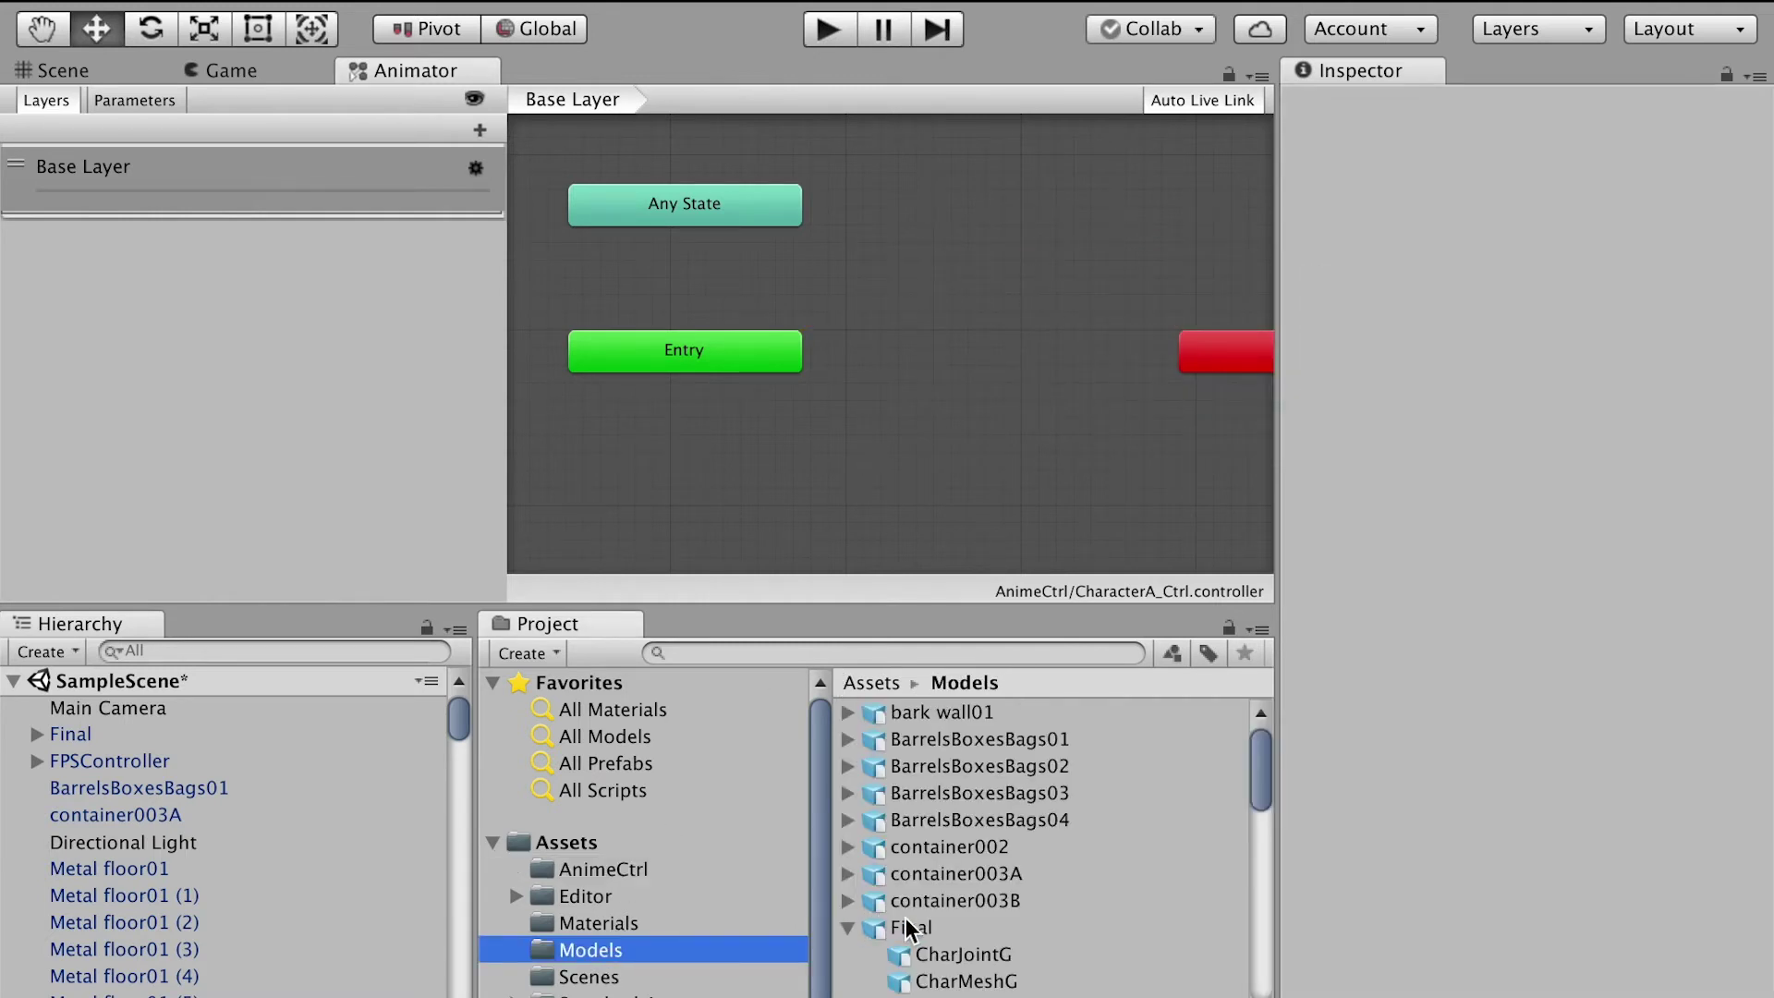
left_click(971, 928)
left_click_drag(1259, 770, 1258, 920)
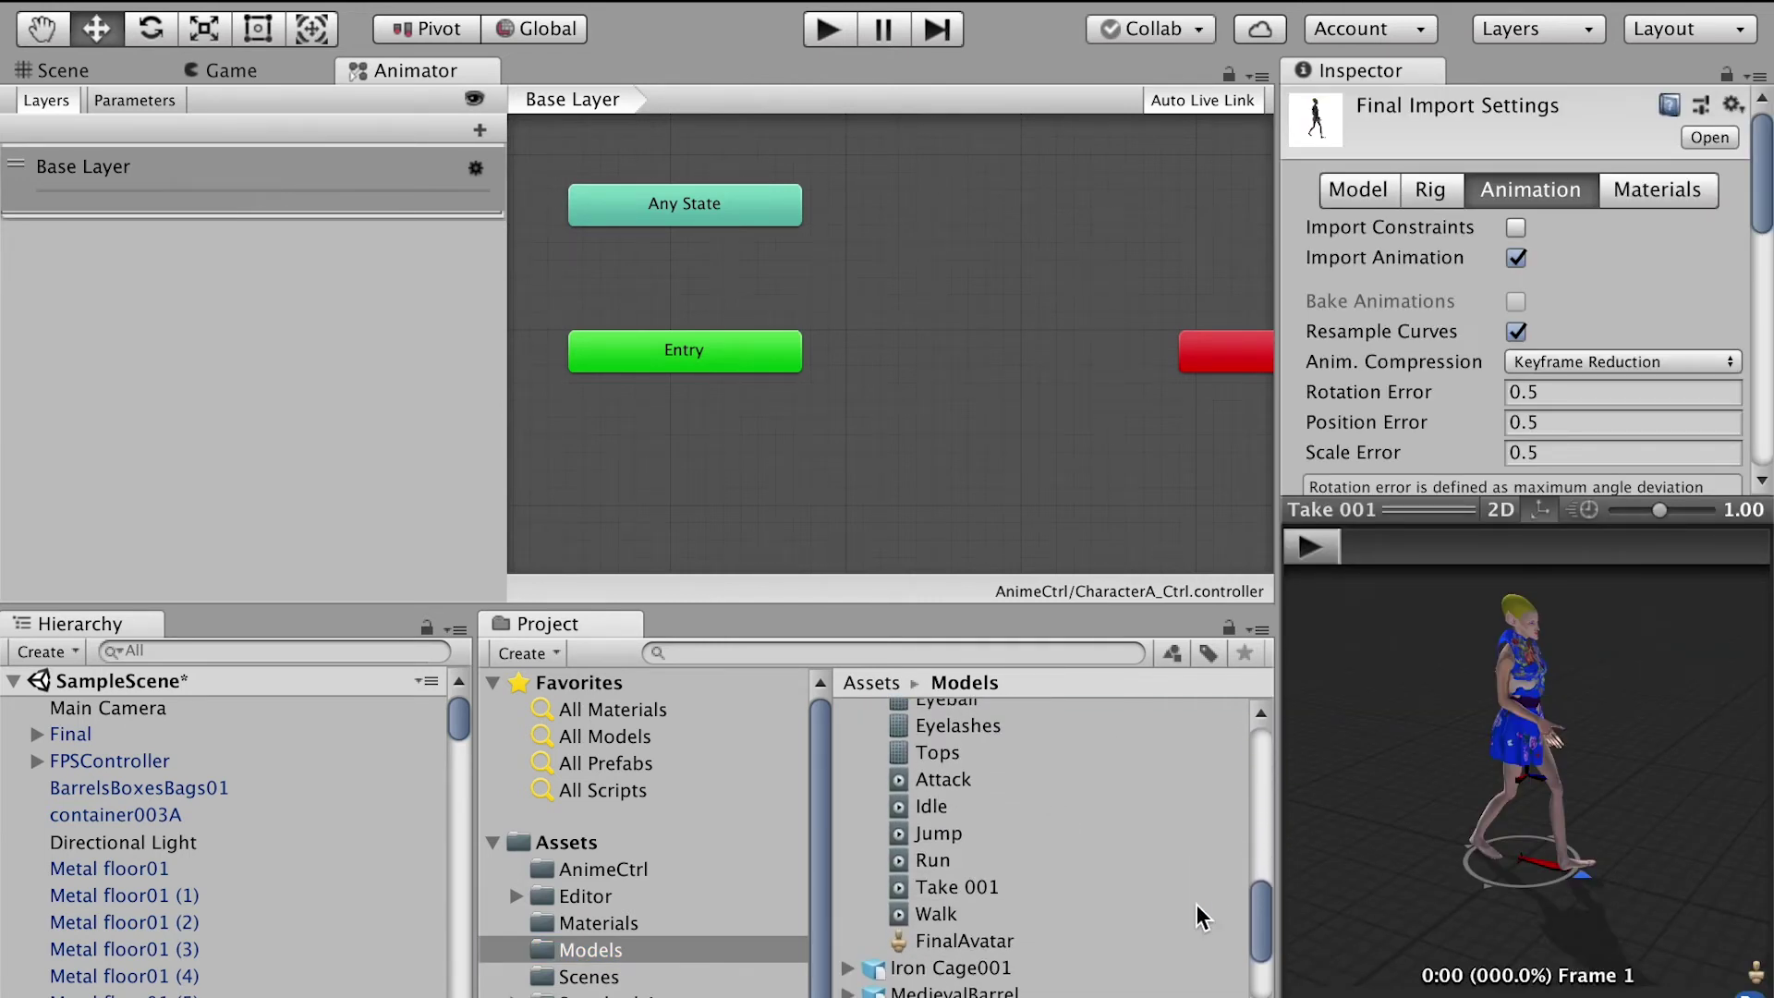
left_click(967, 830)
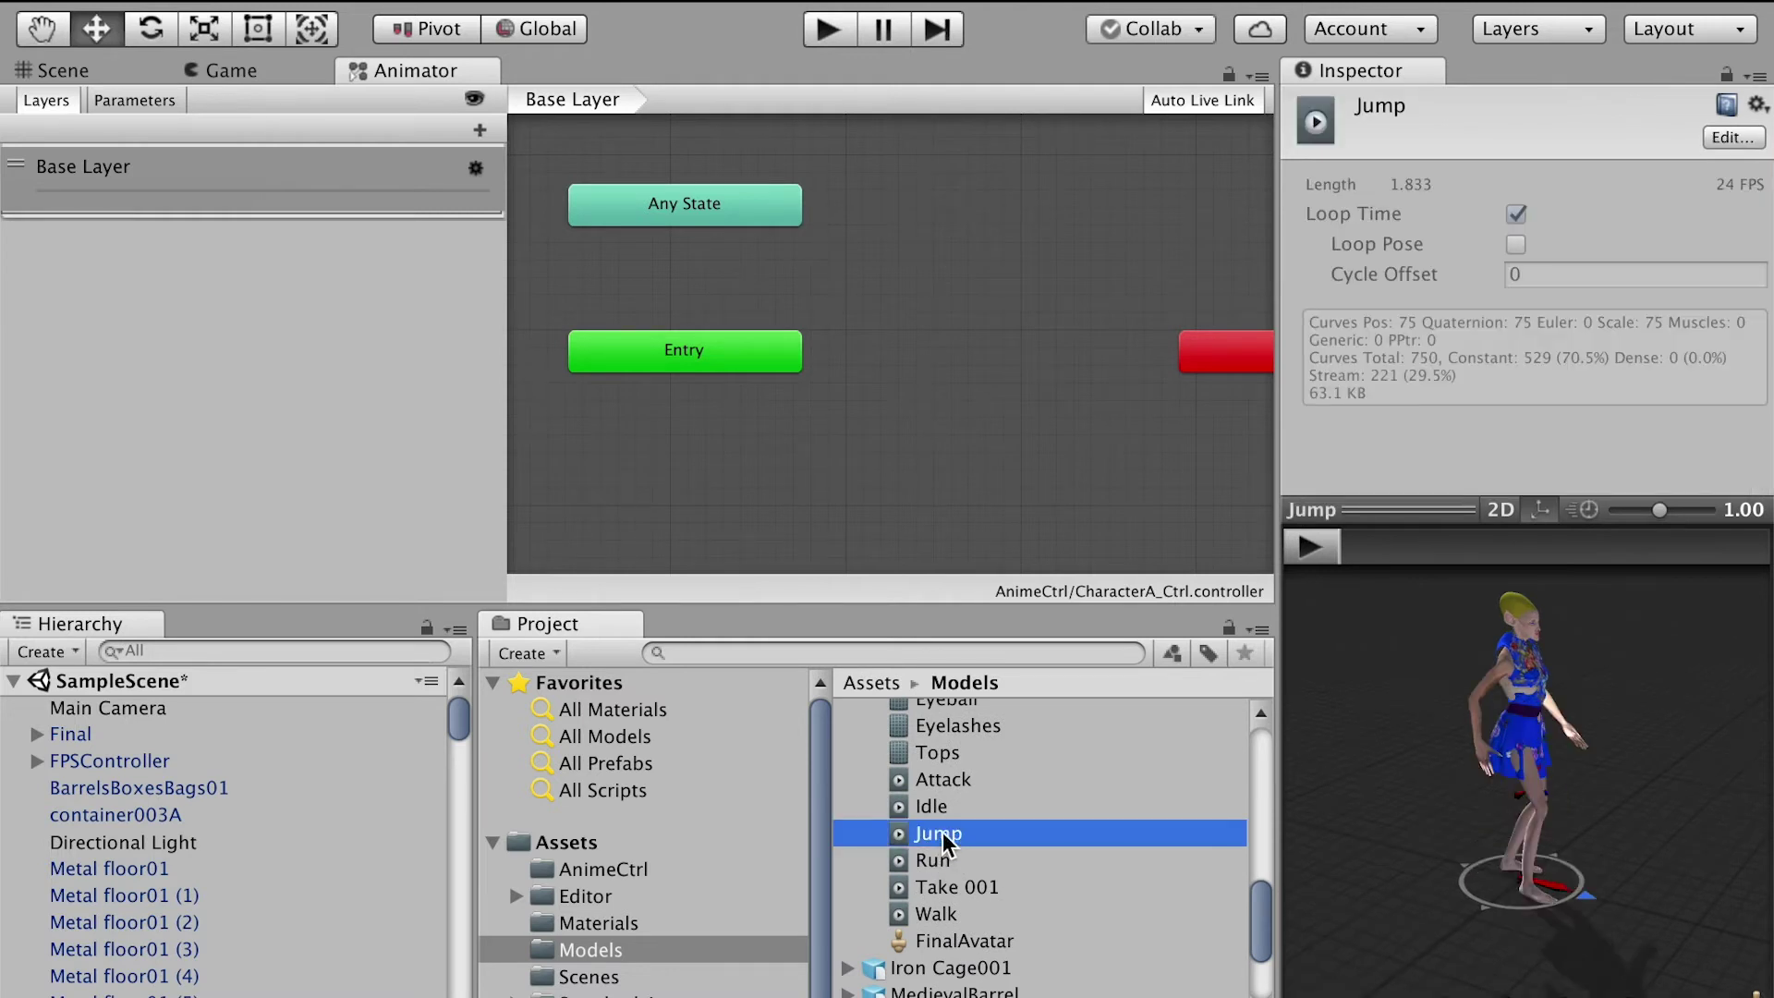
left_click_drag(943, 831, 974, 258)
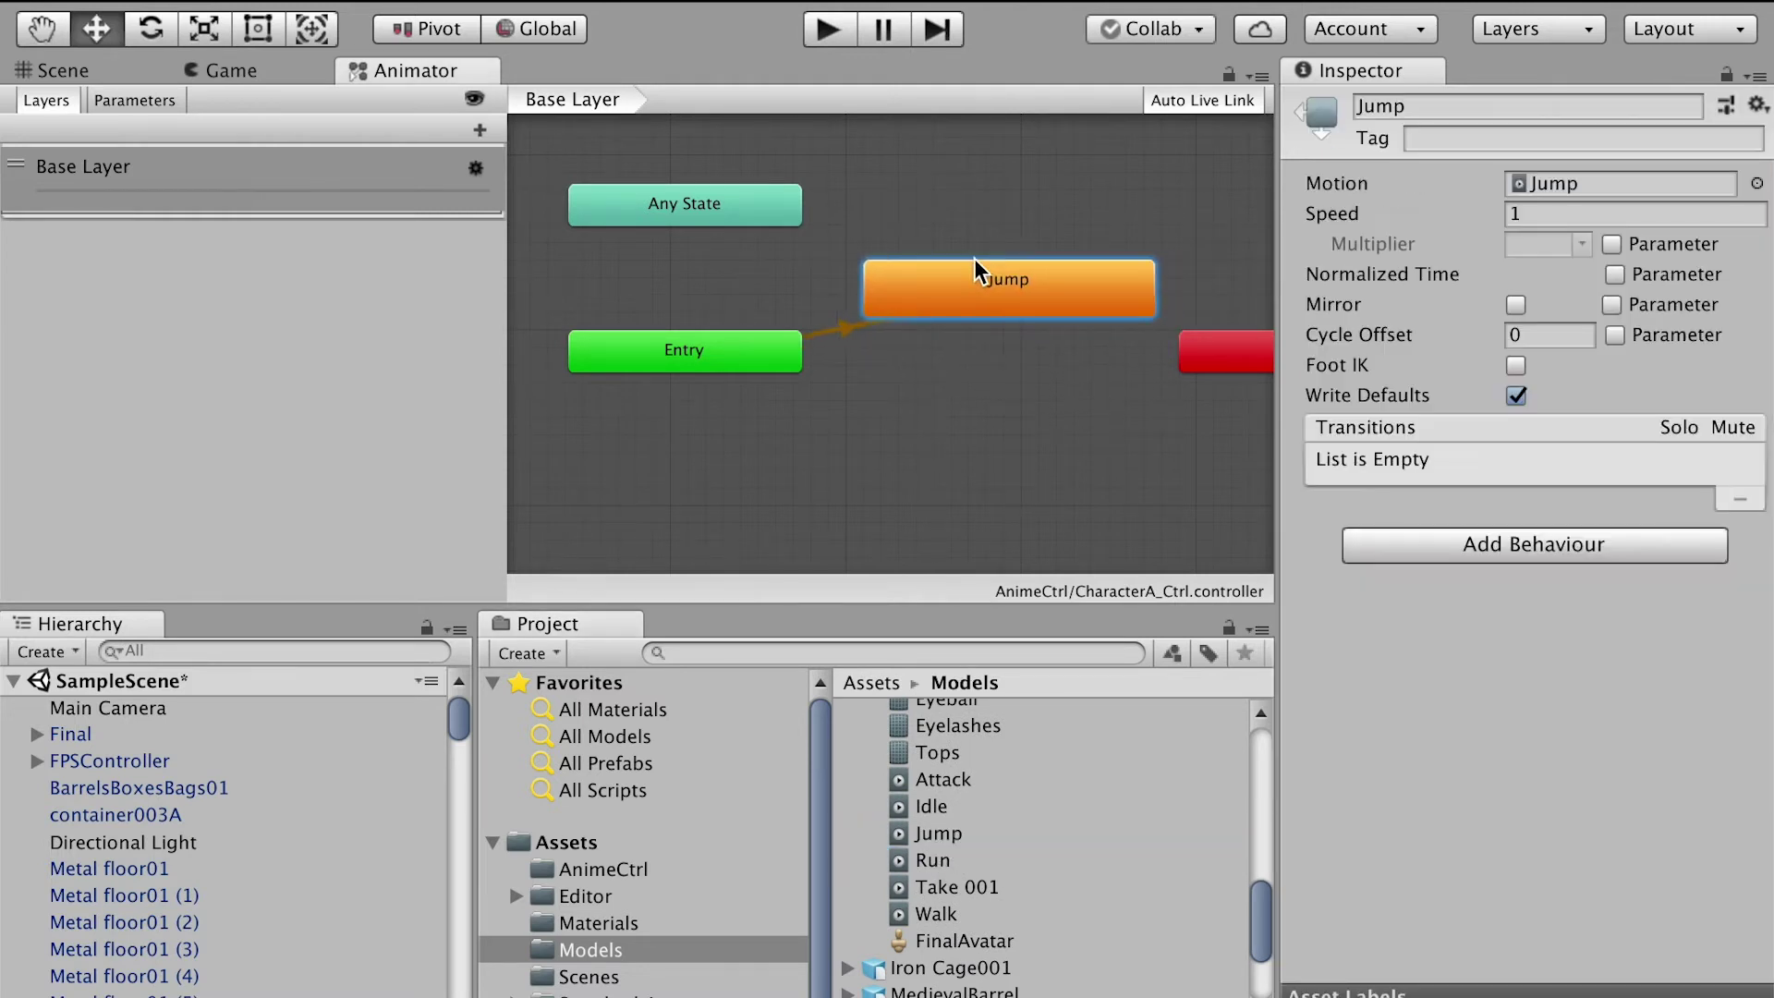
right_click(981, 270)
left_click(1083, 275)
left_click(1230, 355)
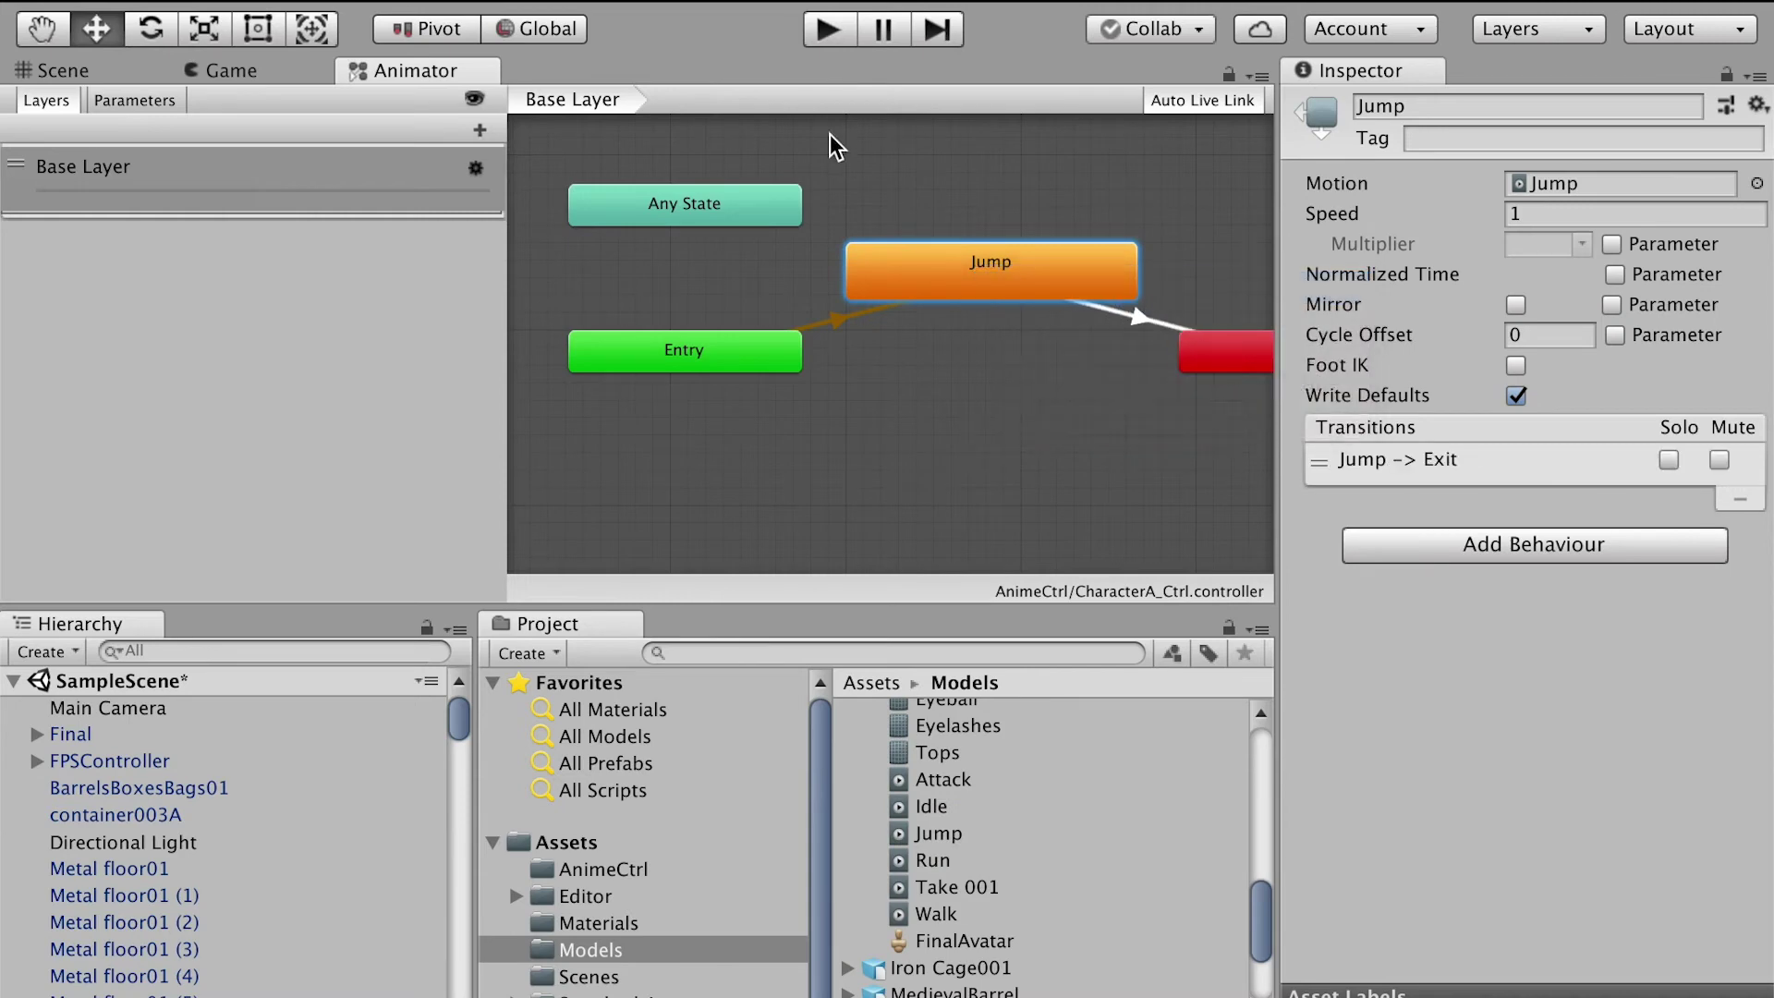
- Test the Jump animation in play mode, stop playback and return to the state graph
left_click(824, 29)
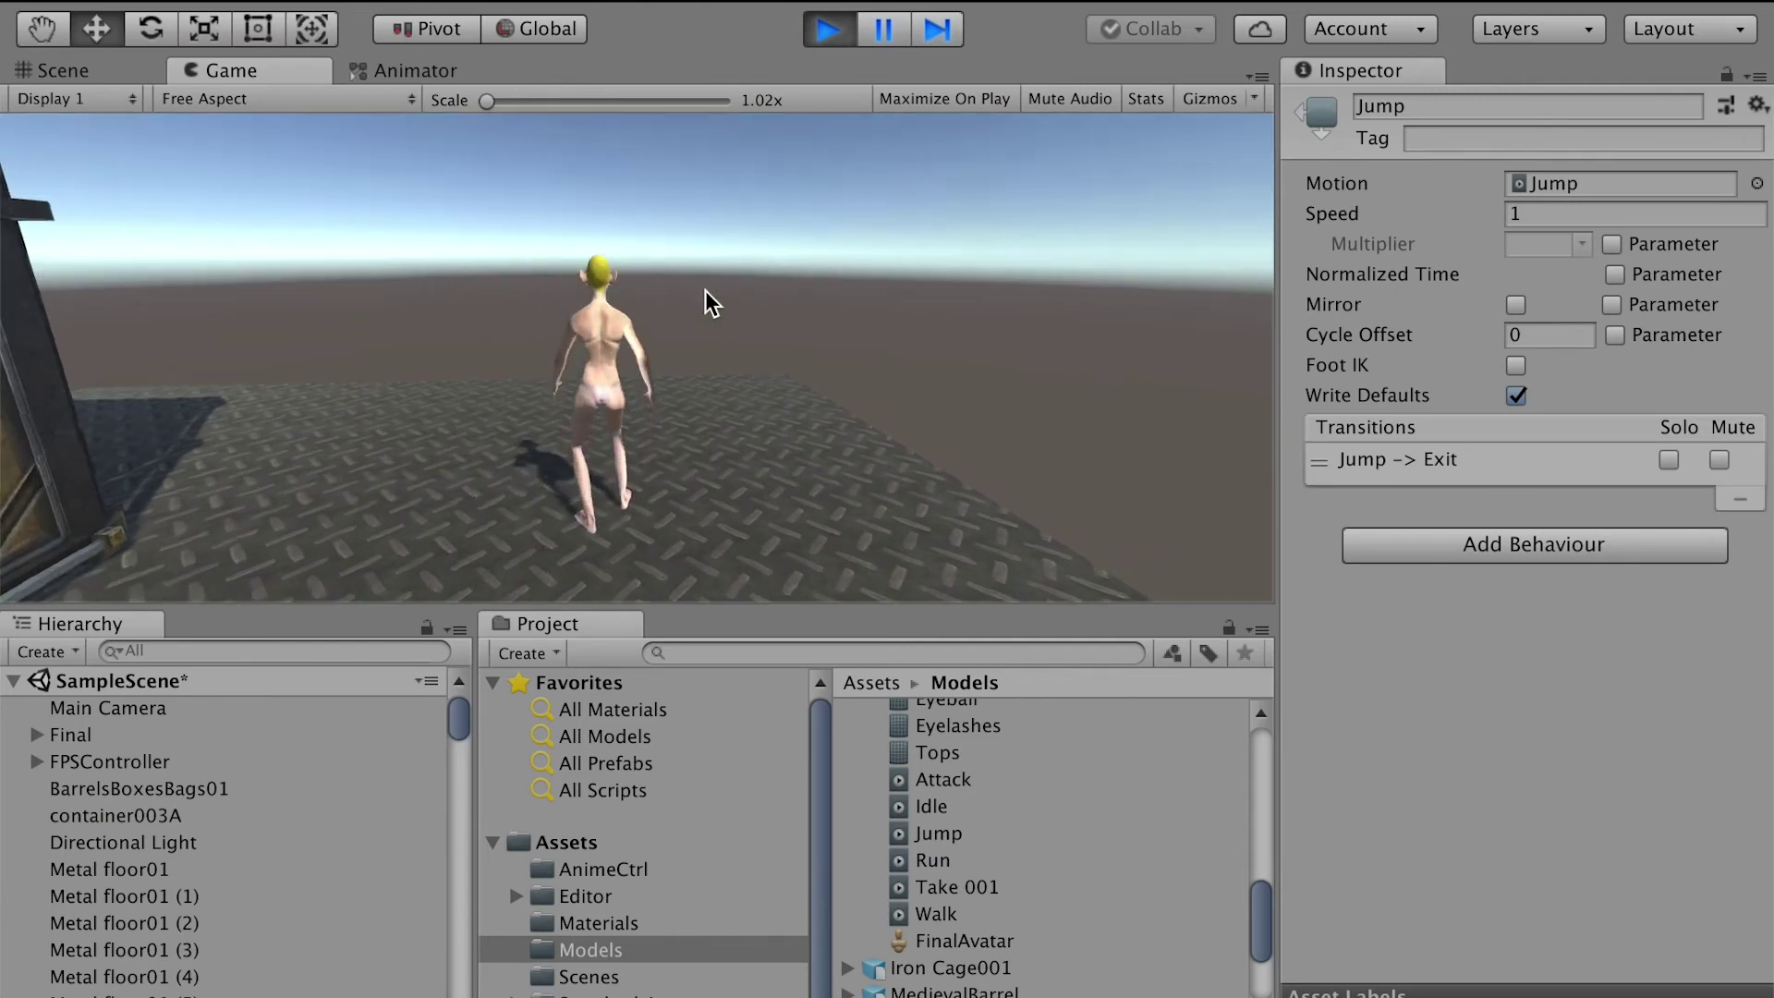
left_click(828, 30)
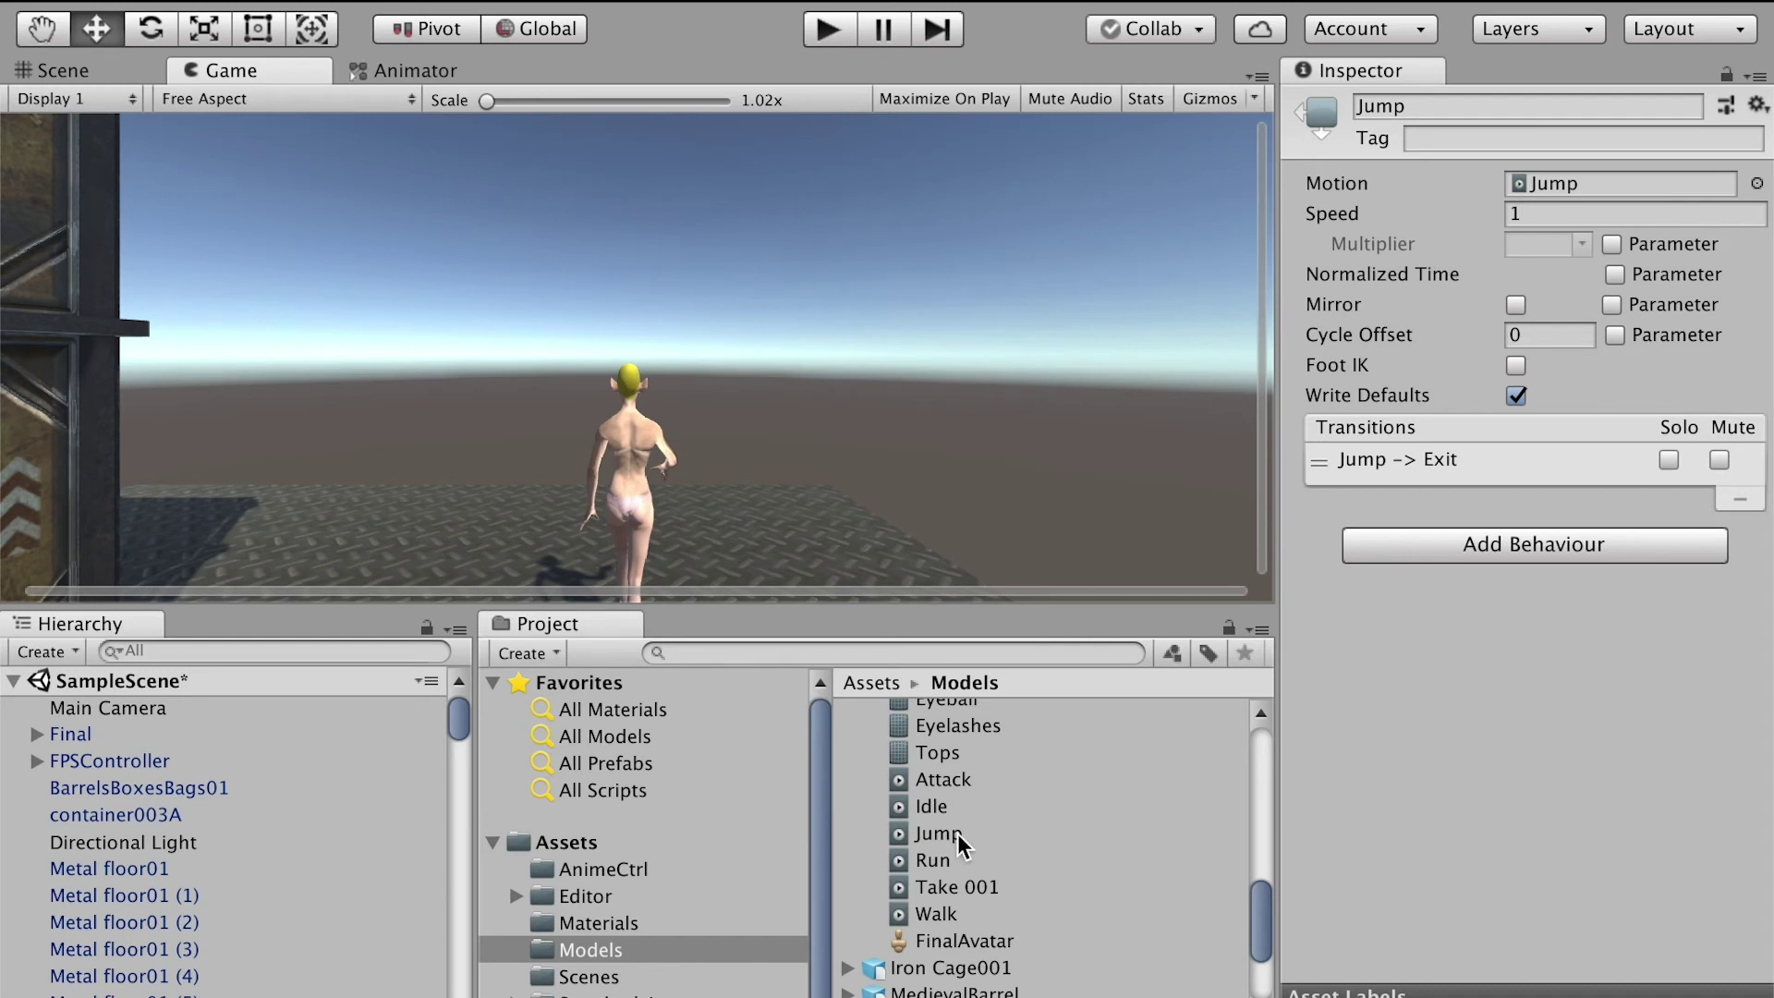
left_click(408, 70)
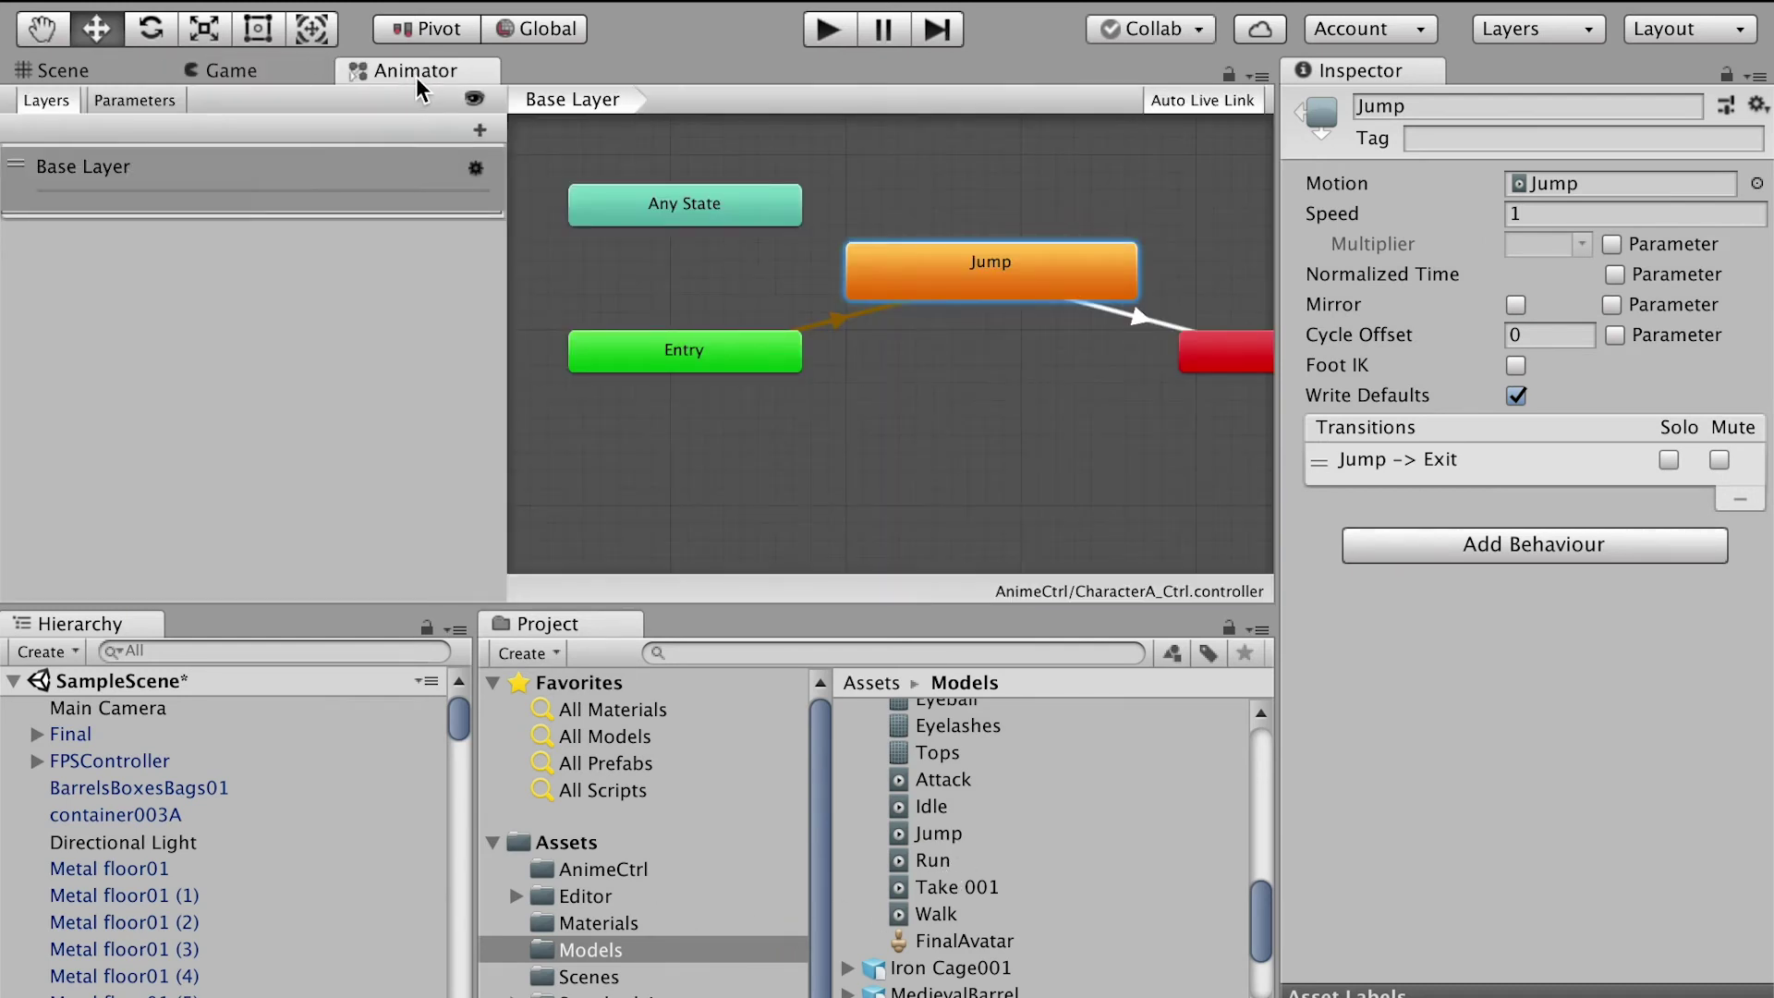
- Delete the Jump state from the state graph
mouse_move(1003, 277)
left_mouse_down()
mouse_move(987, 294)
mouse_move(981, 264)
left_mouse_up()
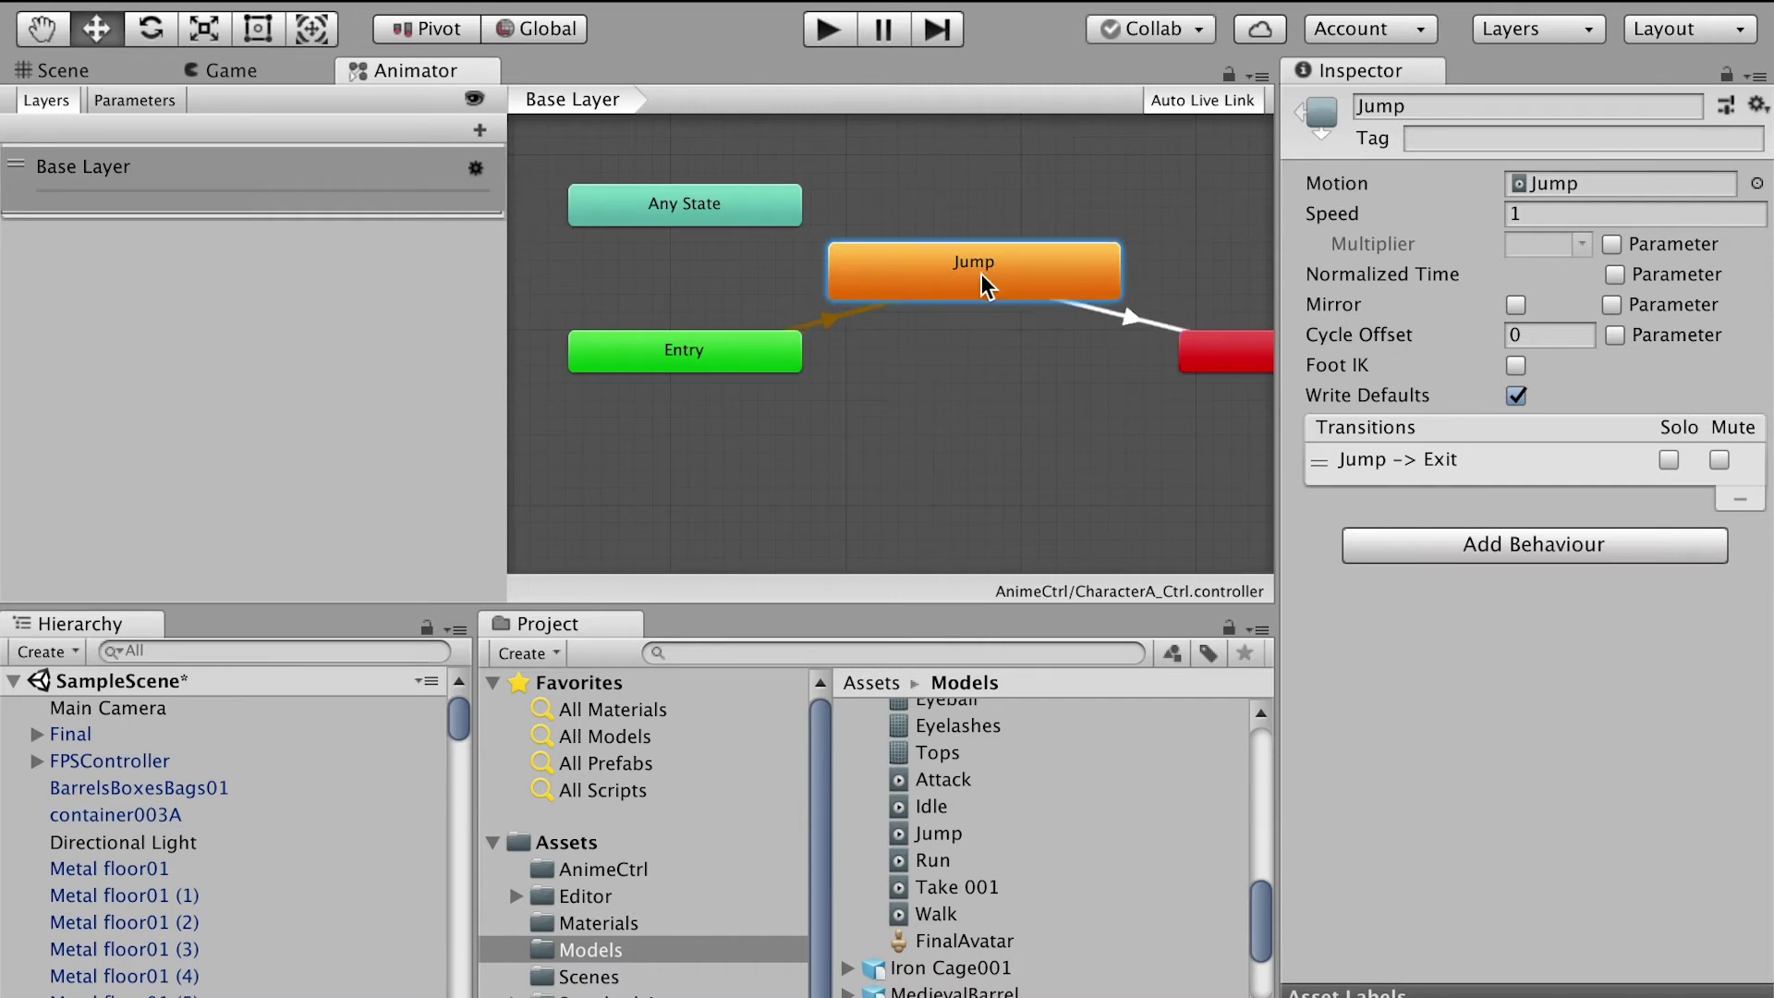
right_click(969, 275)
left_click(1037, 423)
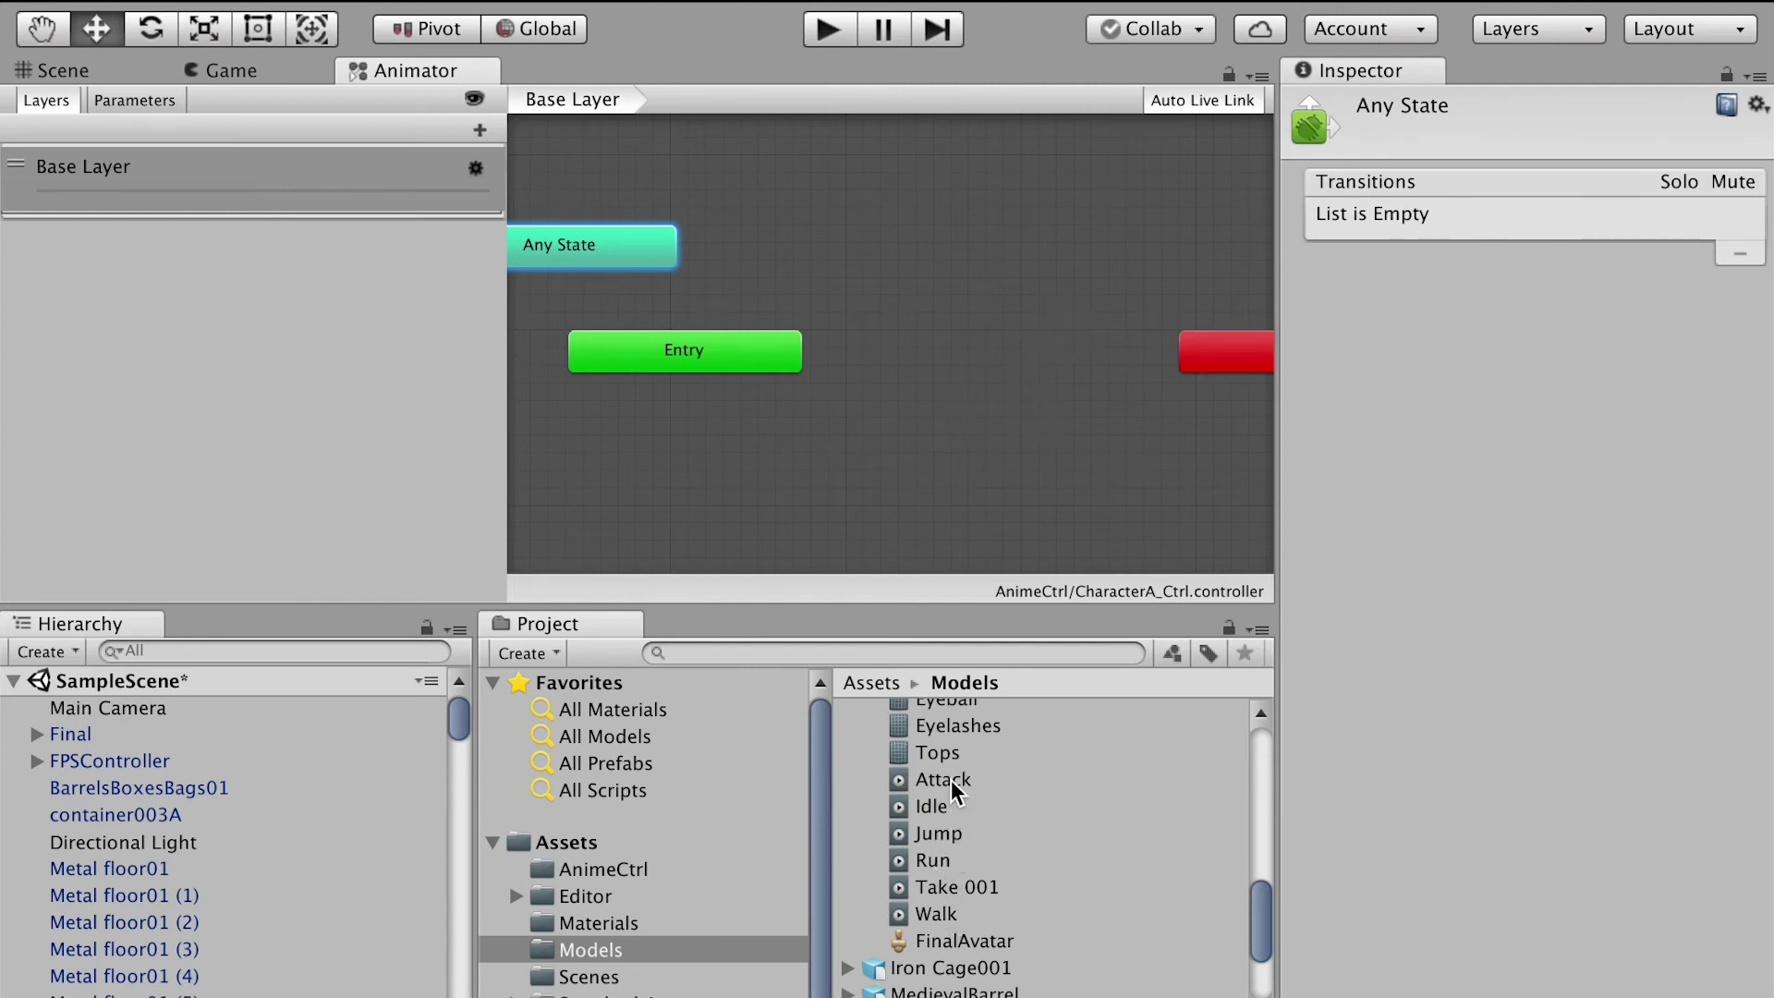
- Add the Idle clip as a state above the Entry node and move the Exit node lower in the graph
left_click_drag(931, 806, 837, 275)
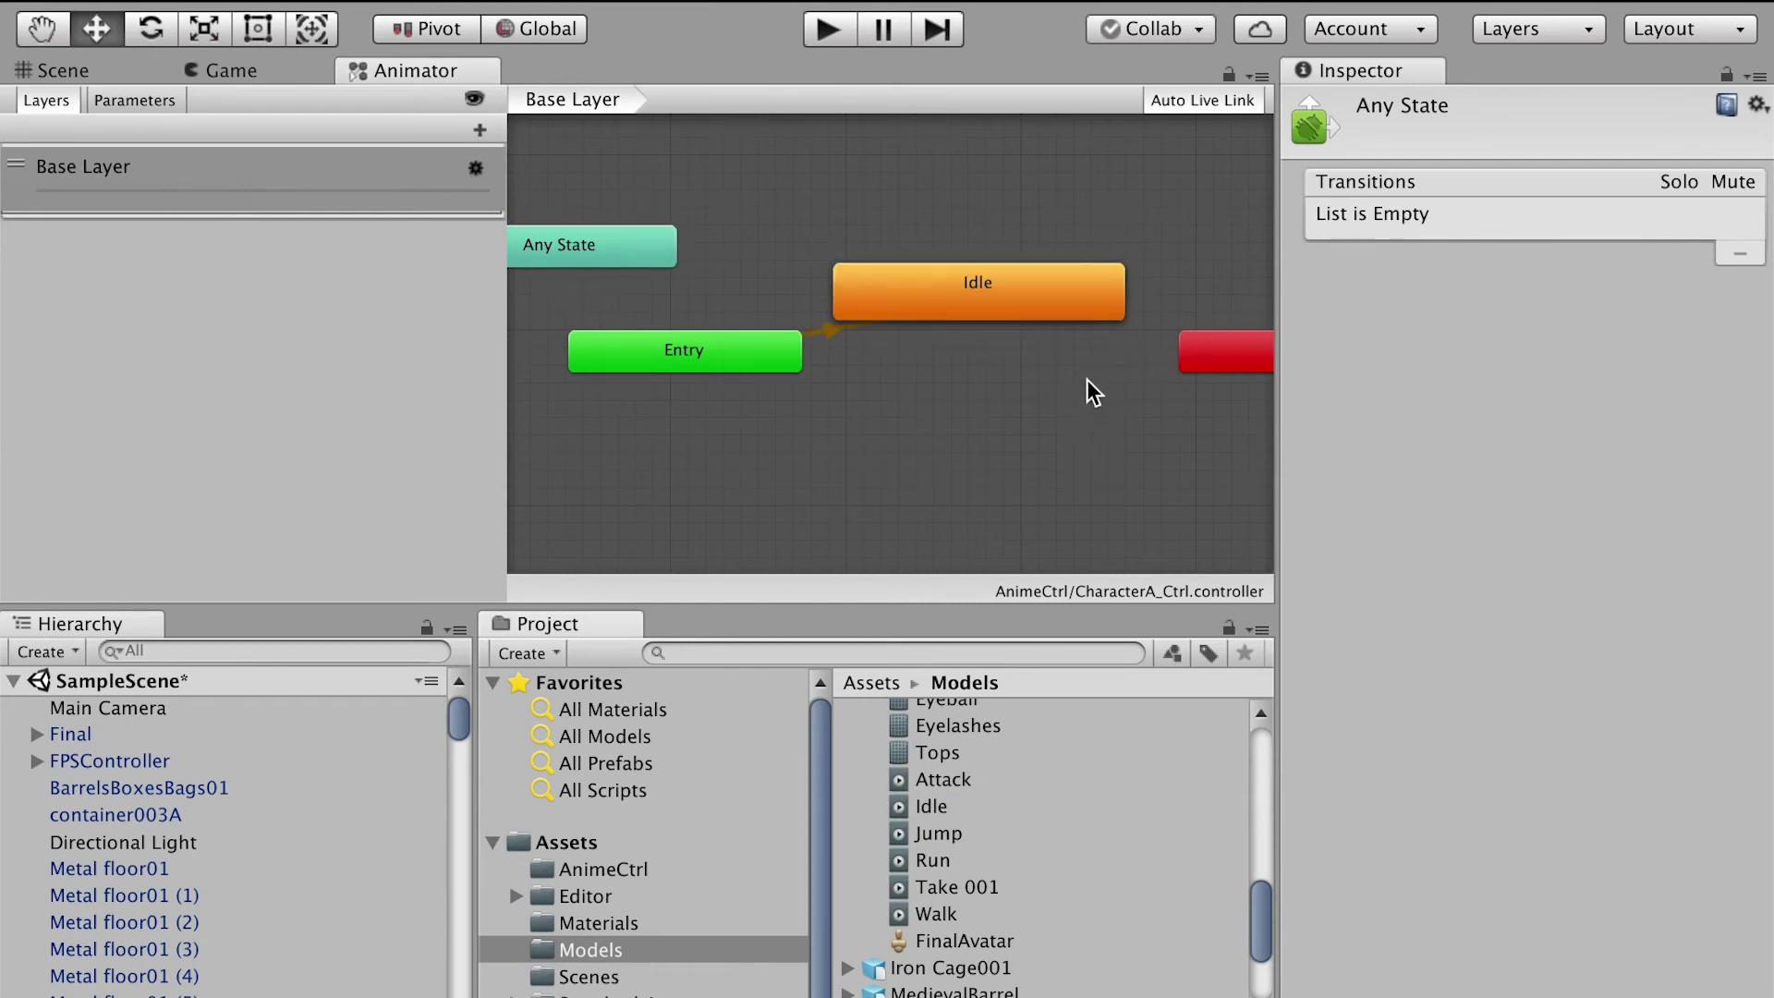
left_click_drag(961, 297, 883, 242)
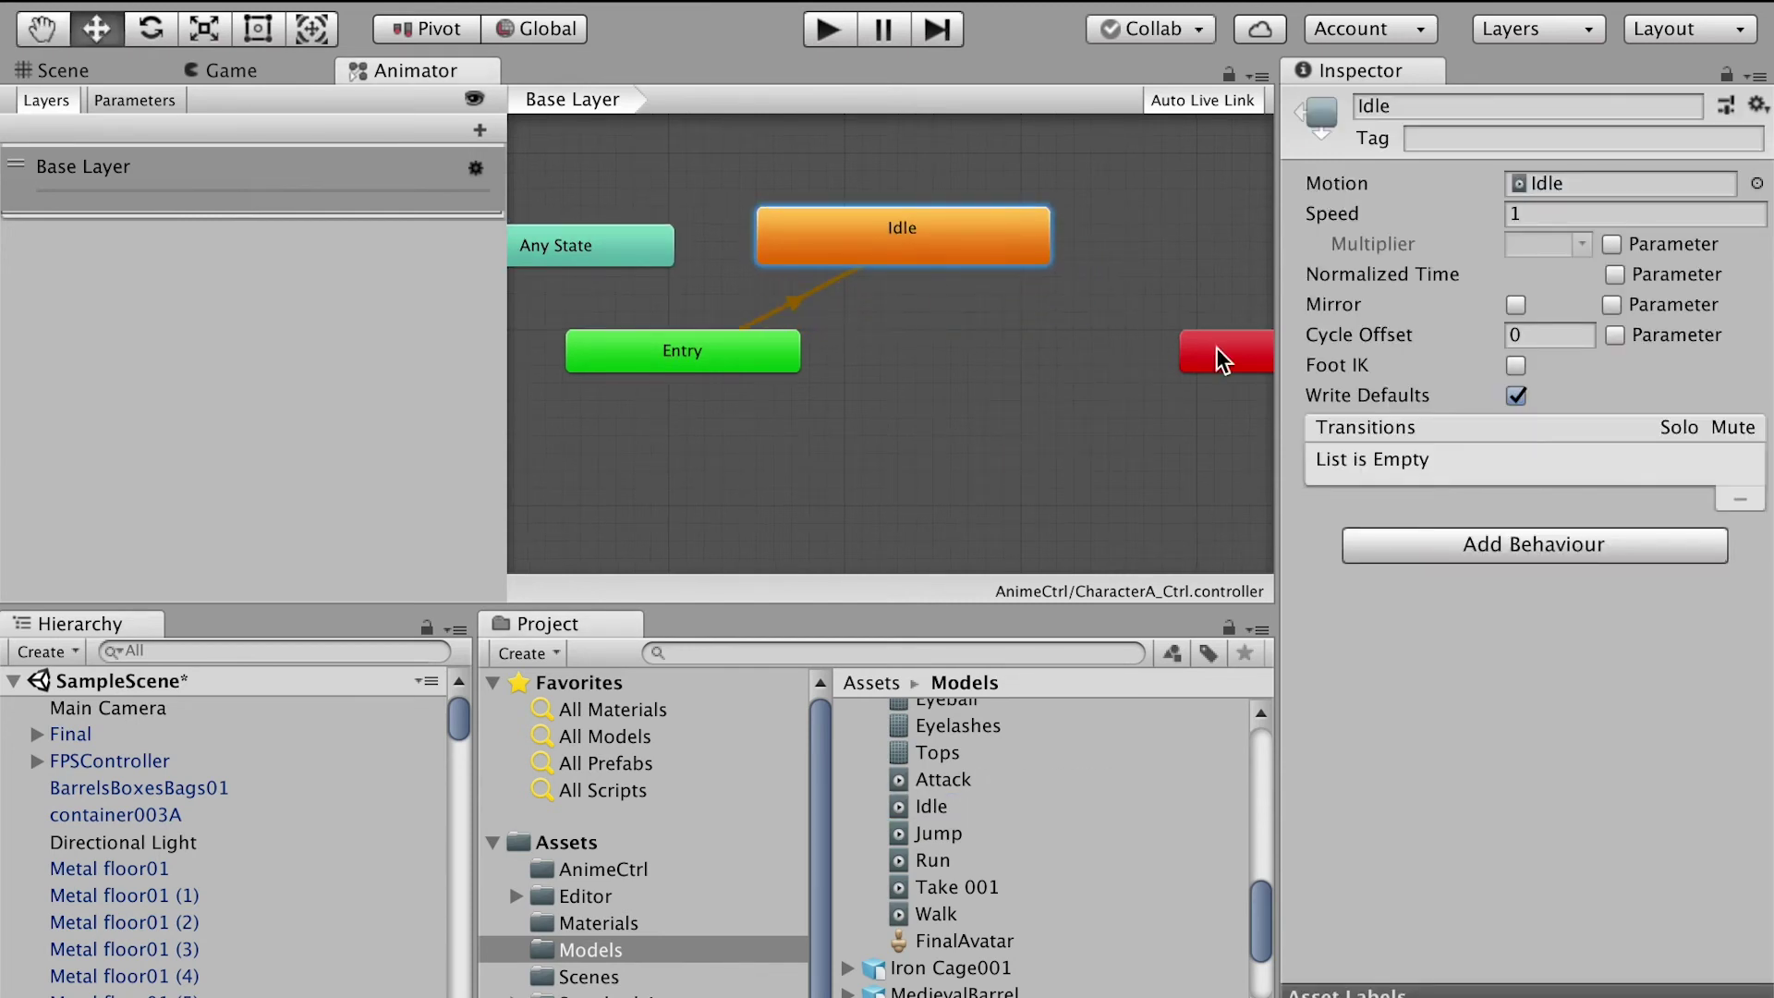
left_click_drag(1228, 361, 1176, 531)
- Duplicate the Idle state, place a second duplicate below the first, and duplicate both copies to make four extra states
left_click(955, 237)
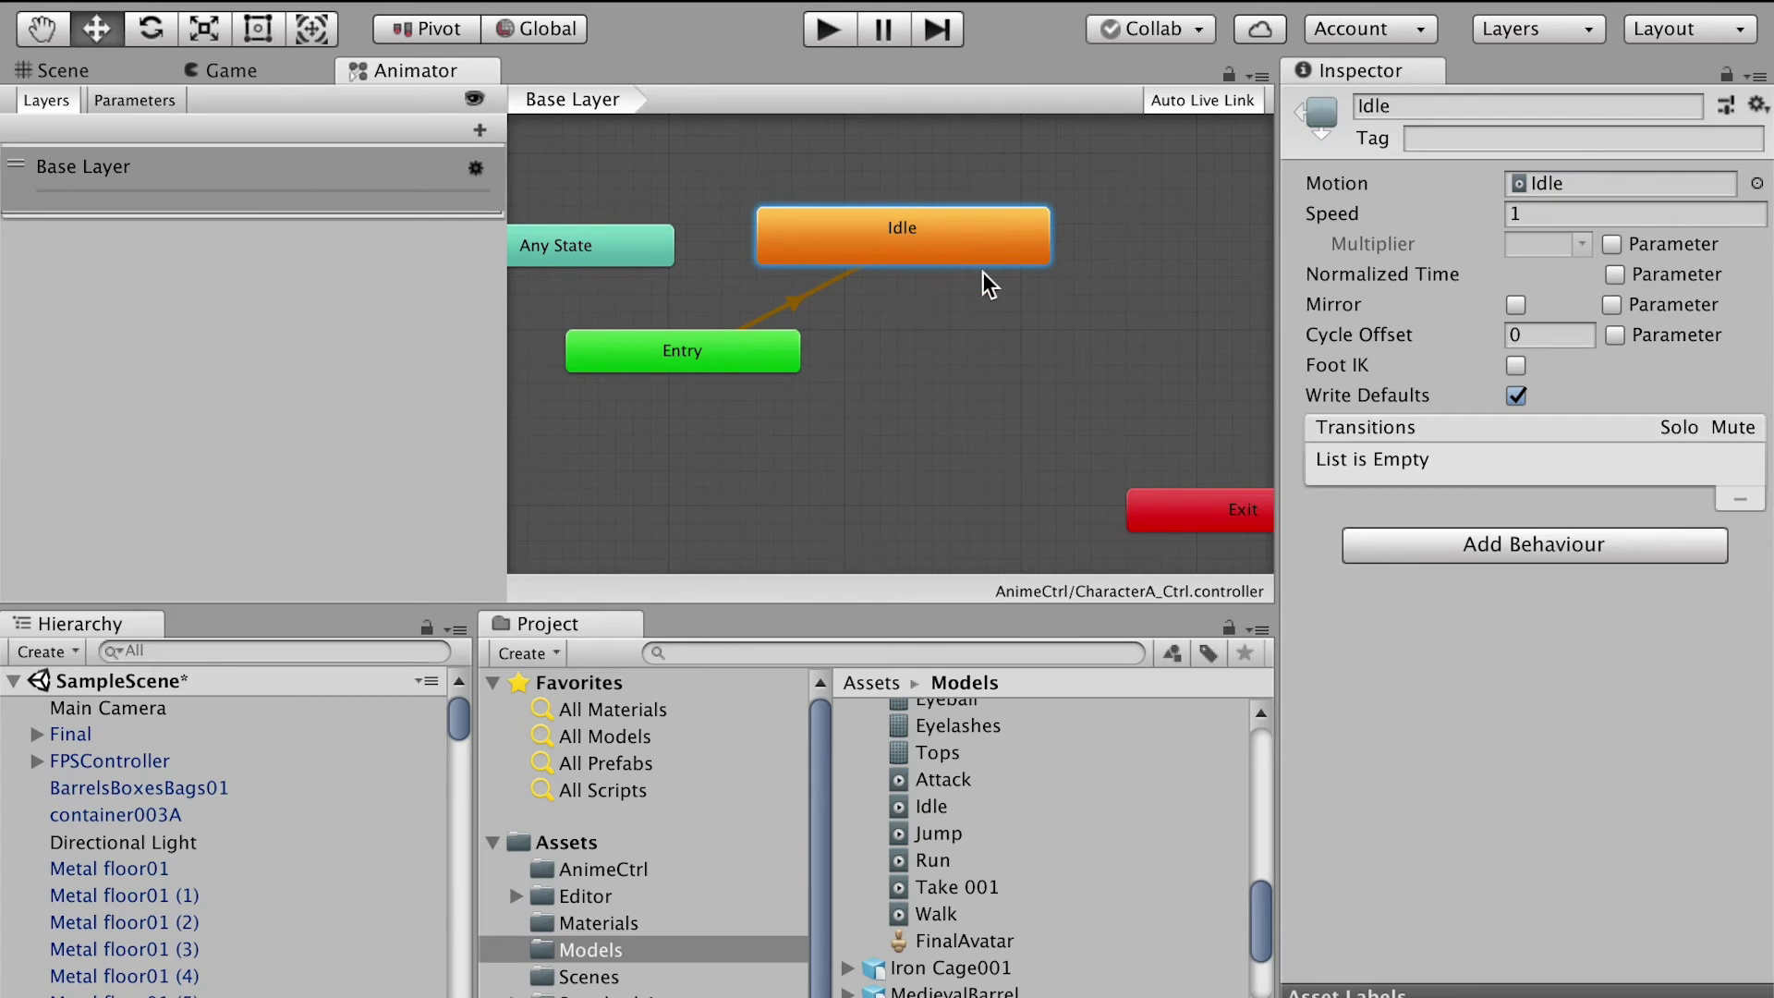
key("super+d")
left_click_drag(930, 285, 943, 366)
key("super+d")
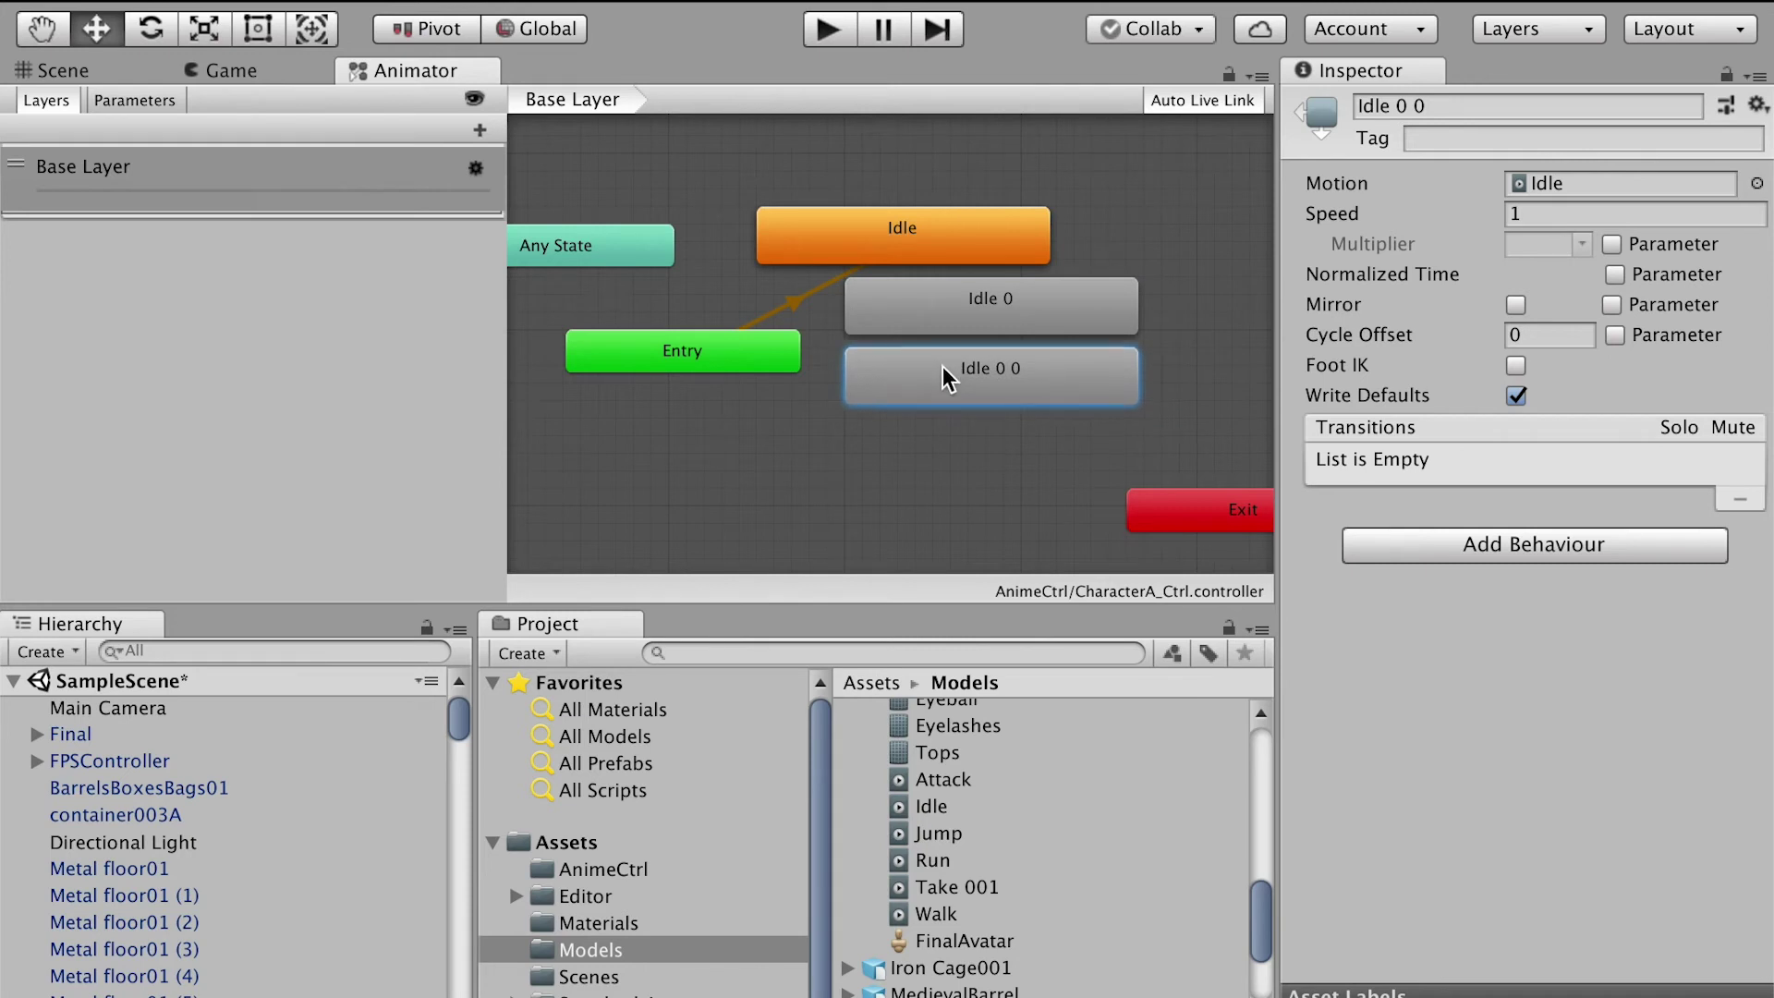
left_click(972, 315, "shift")
key("super+d")
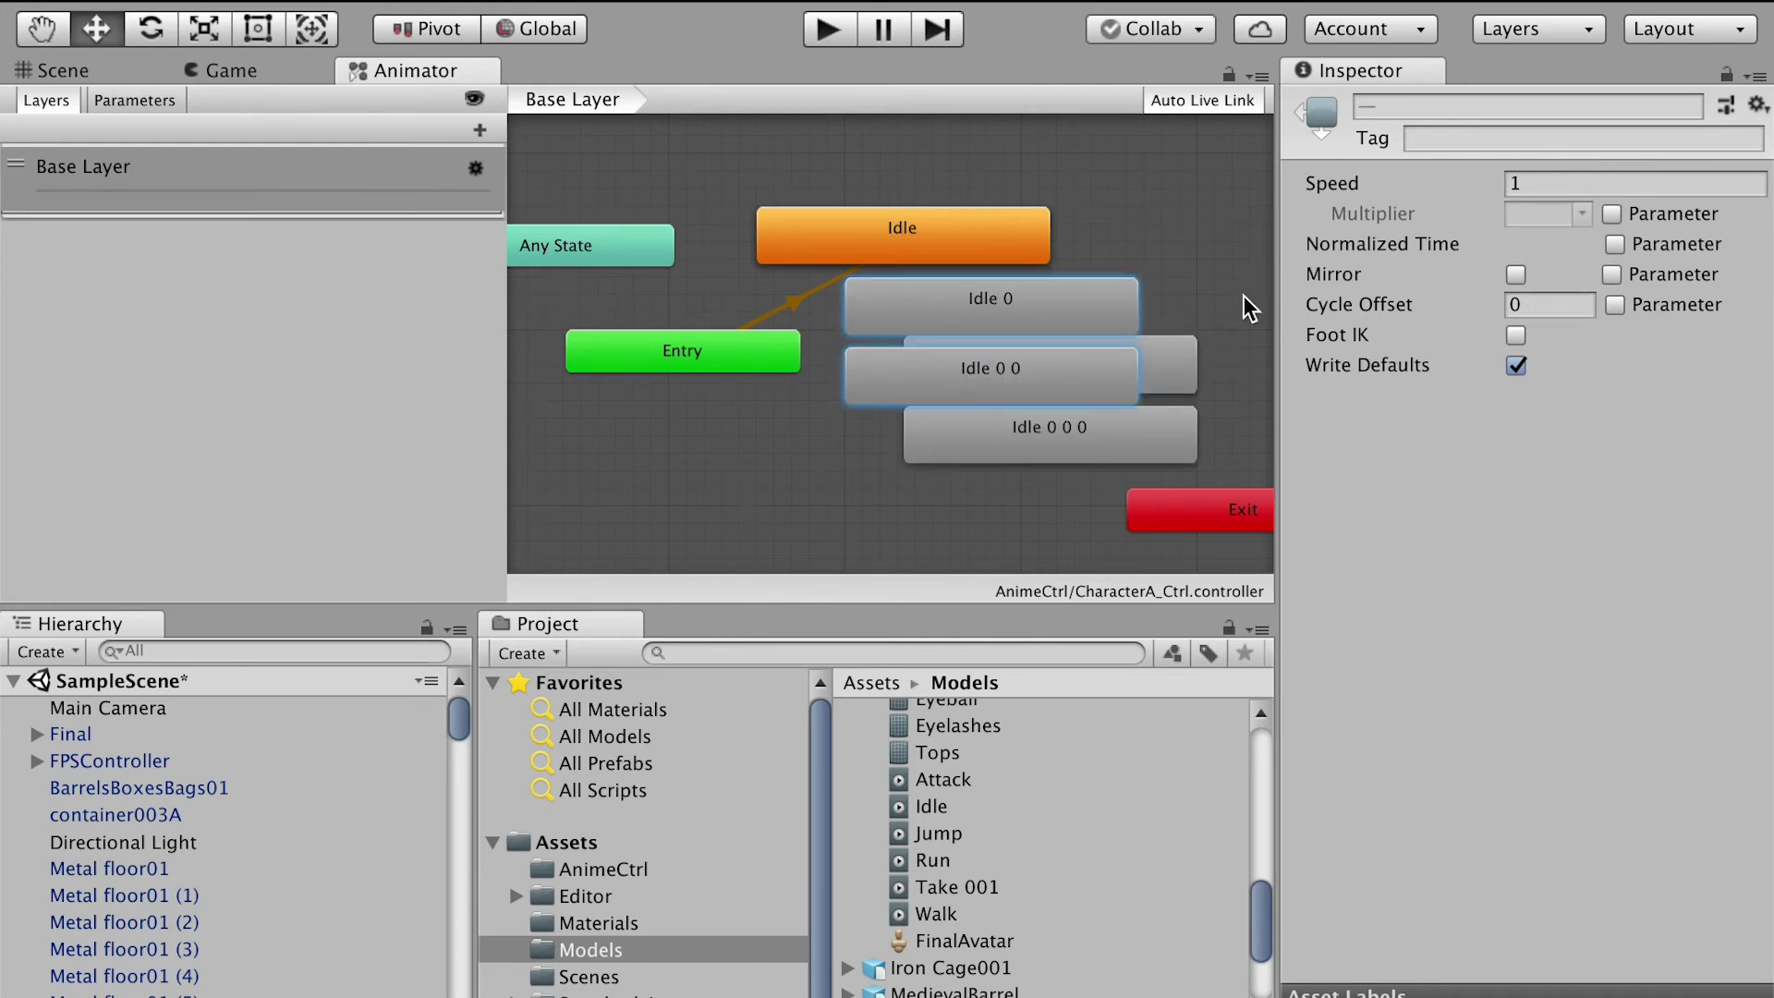
- Stack the four duplicated Idle states in a column, shift the Exit node away from them and raise the original Idle state slightly
left_click_drag(1168, 365, 1109, 447)
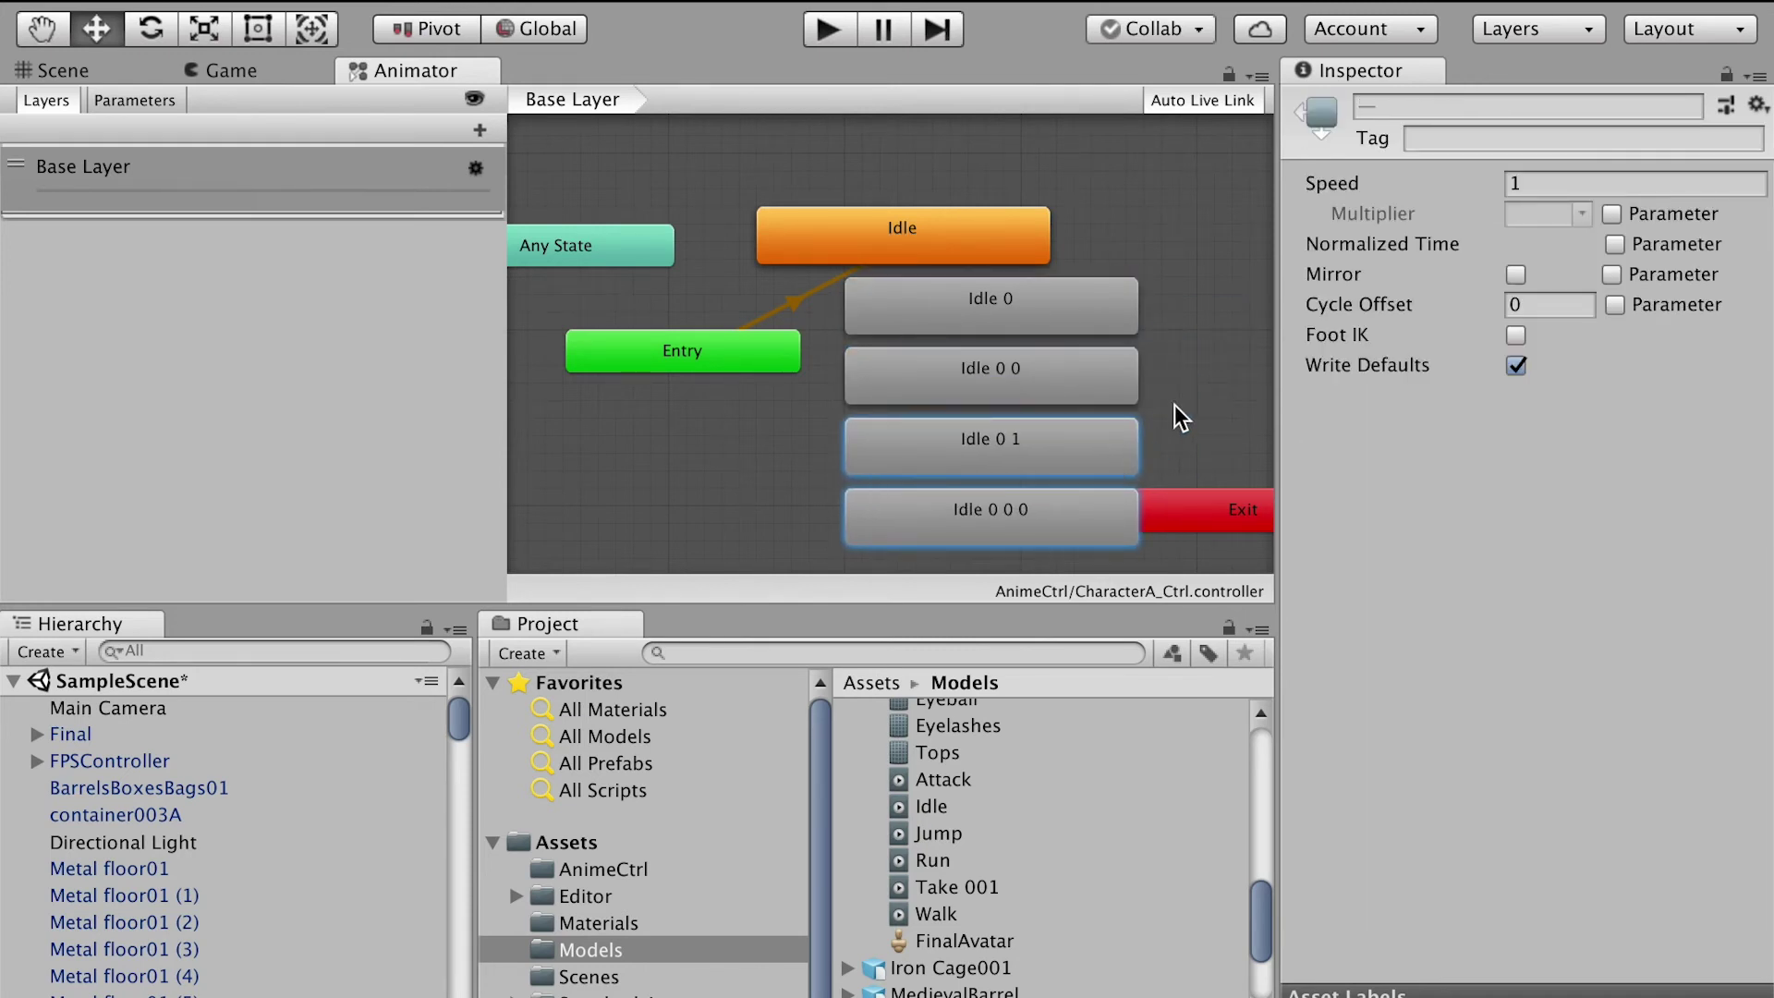
left_click_drag(1201, 510, 1245, 510)
mouse_move(894, 242)
left_mouse_down()
mouse_move(961, 218)
mouse_move(879, 226)
left_mouse_up()
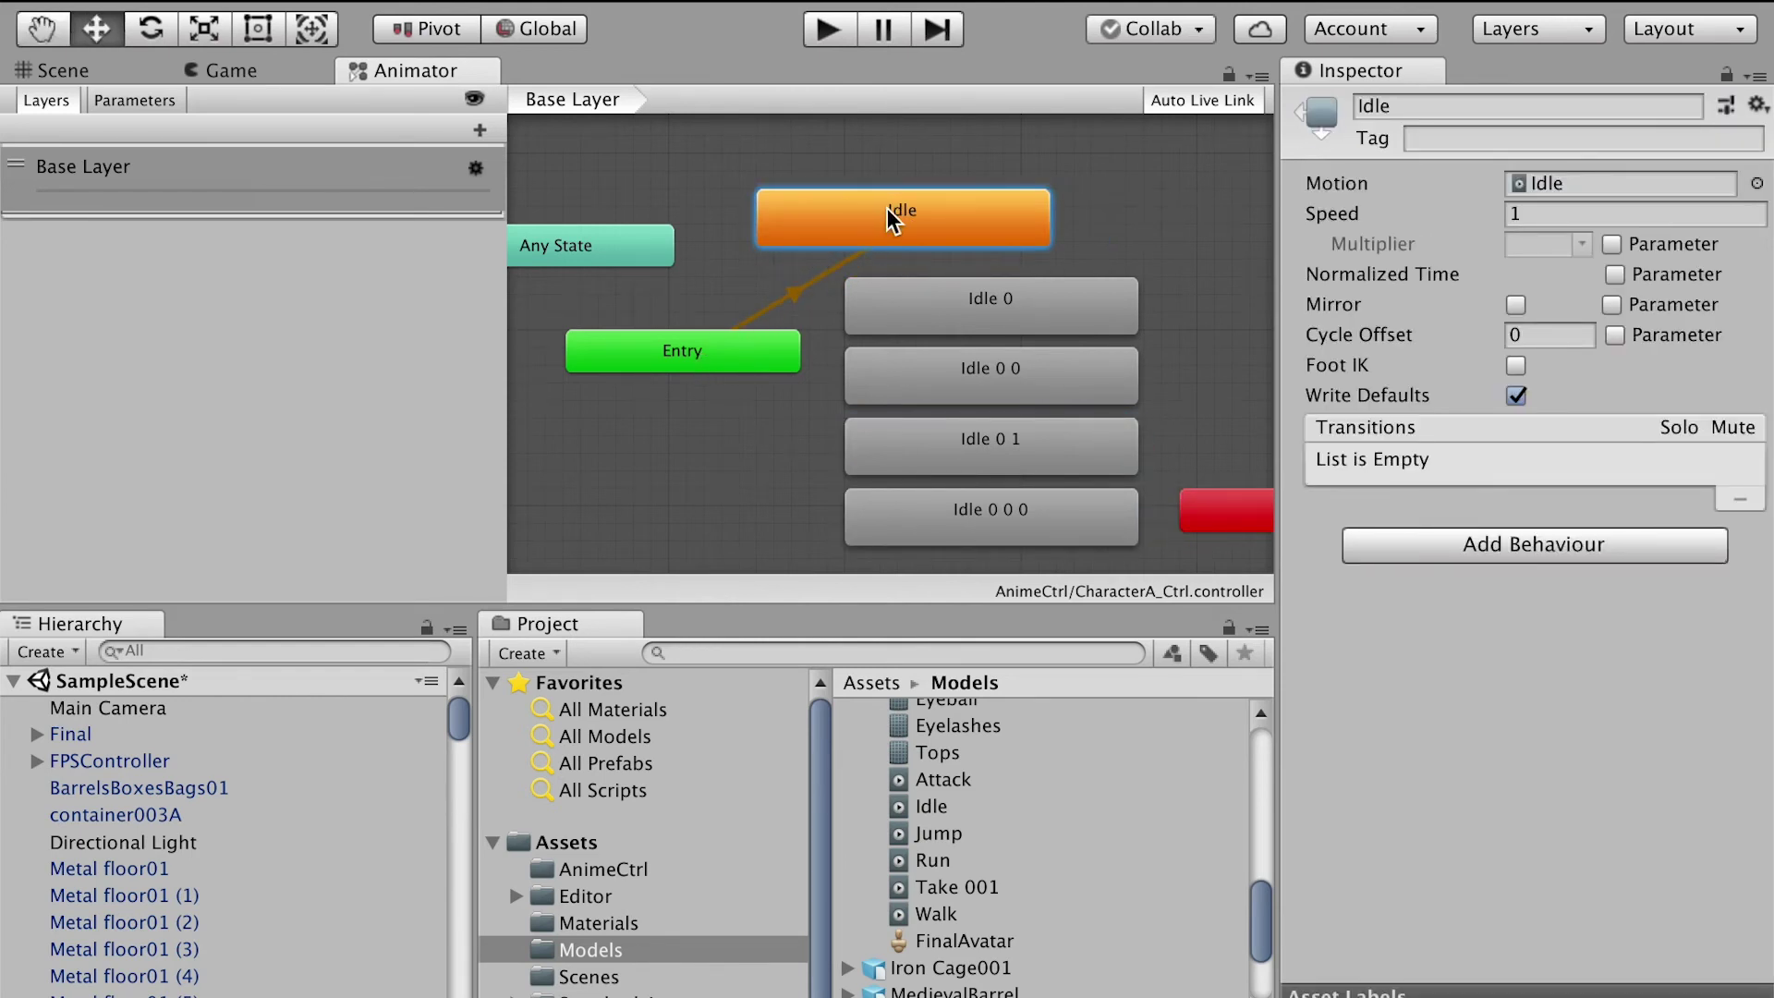
- Create transitions from Idle to Idle 0 and from Idle 0 to Idle 0 0, moving Idle 0 slightly up
right_click(890, 210)
left_click(919, 223)
left_click(967, 294)
left_click_drag(967, 291, 979, 285)
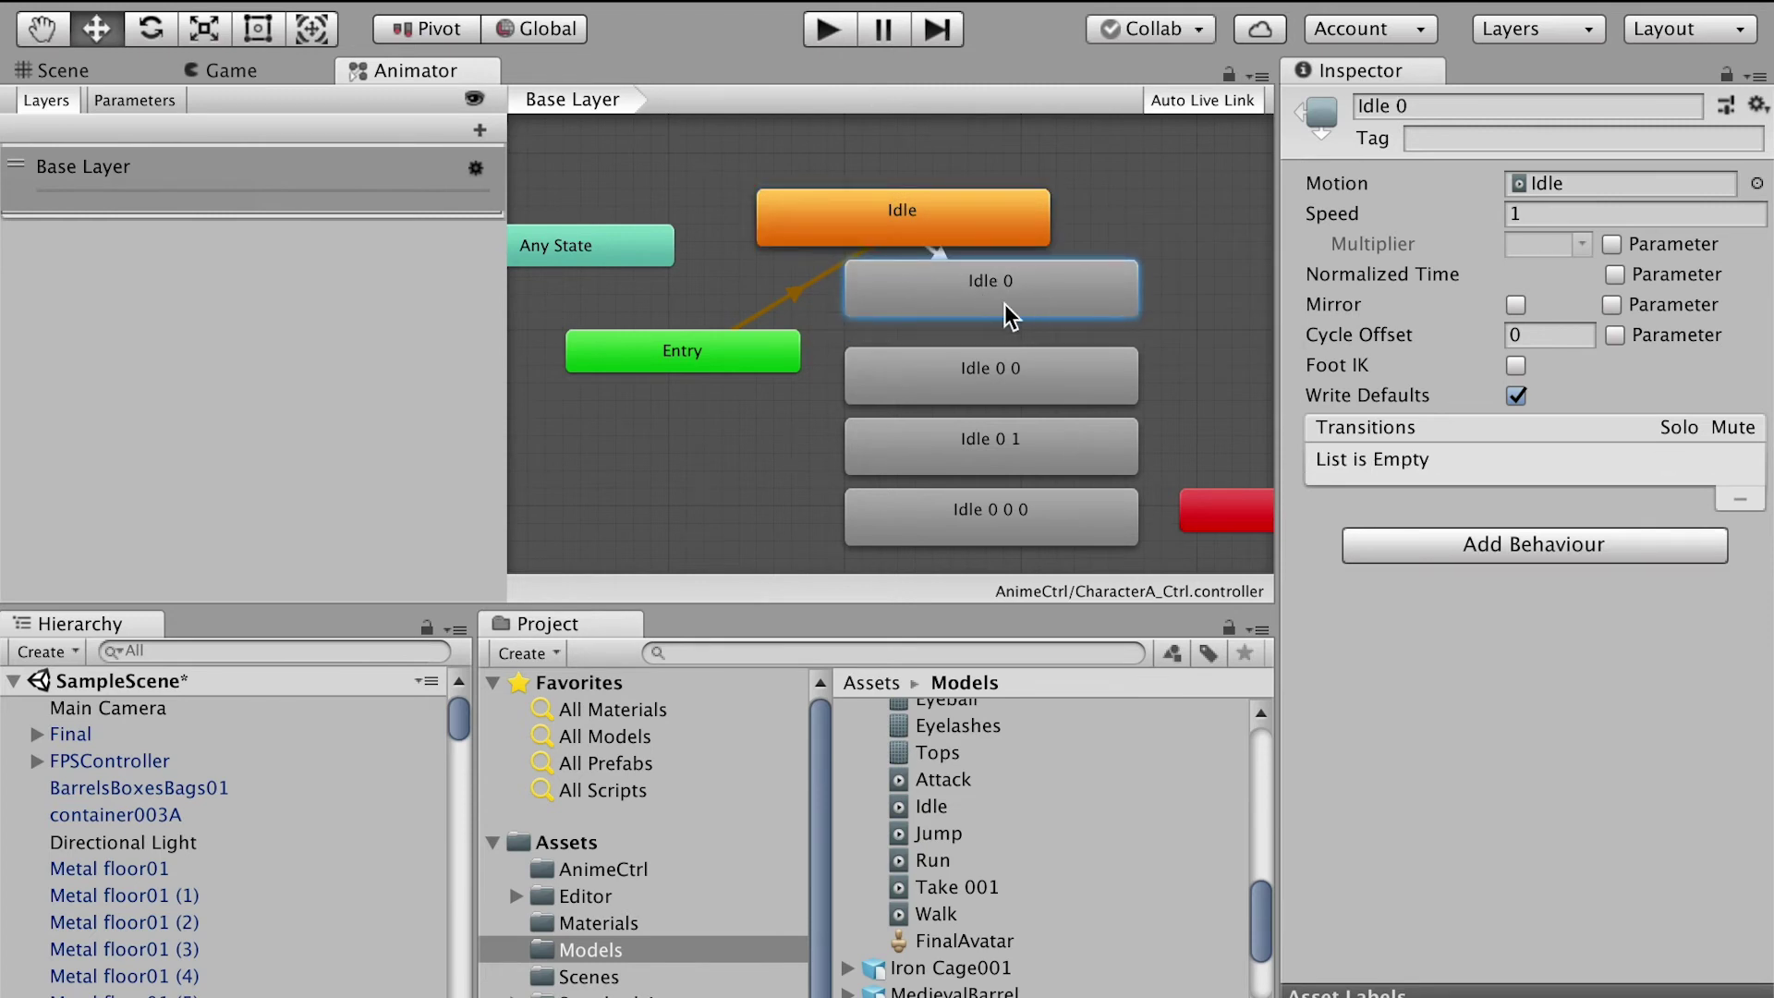
right_click(1001, 280)
left_click(1023, 286)
left_click(974, 374)
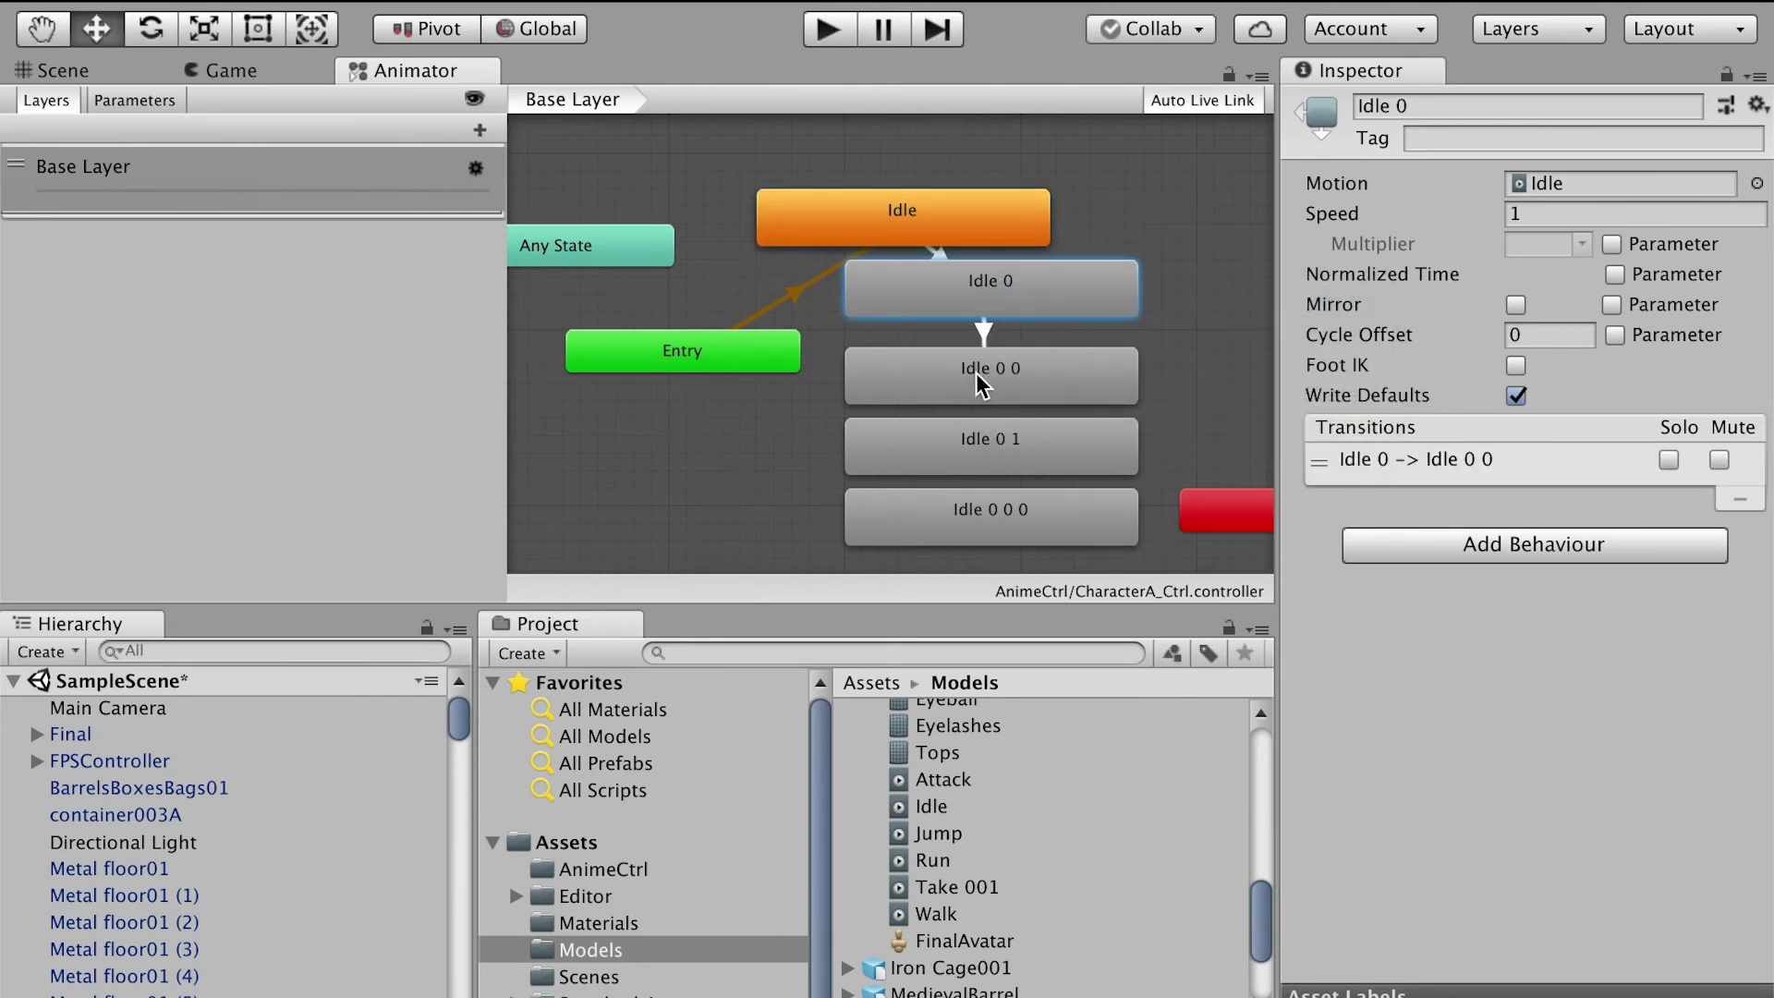
- Continue the chain with transitions from Idle 0 0 to Idle 0 1 and from Idle 0 1 to Idle 0 0 0
right_click(976, 373)
left_click(1031, 389)
left_click(966, 443)
right_click(864, 443)
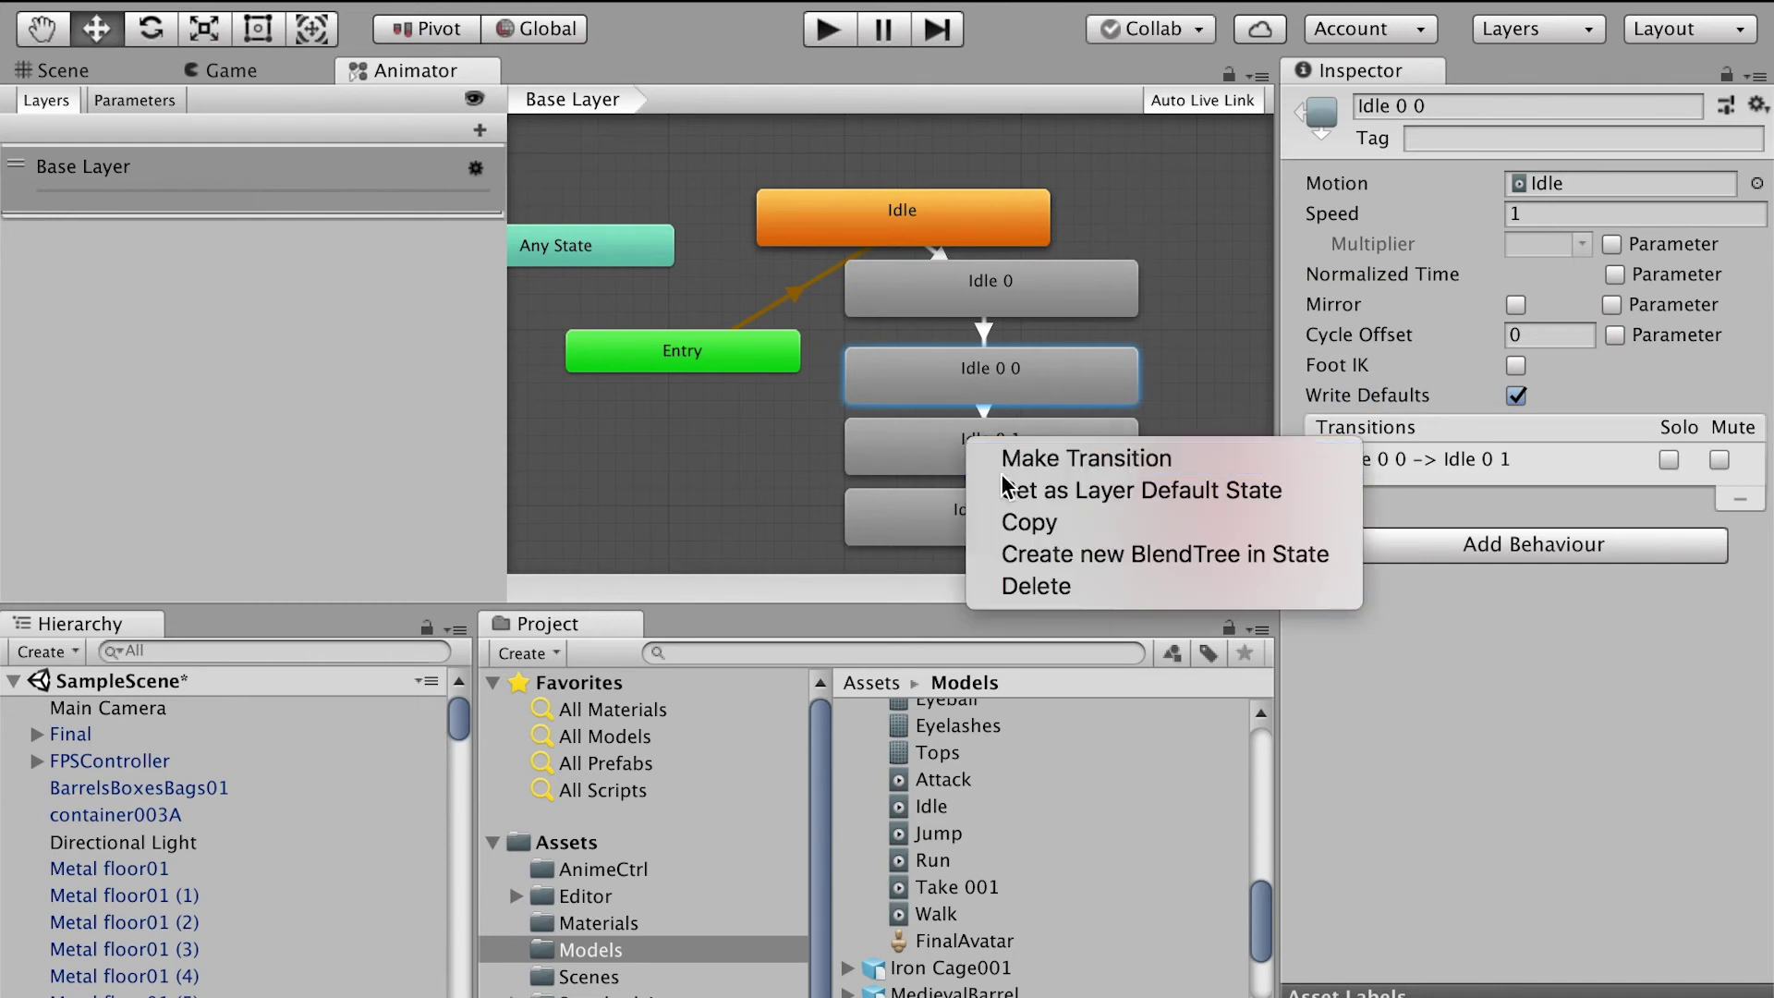
left_click(901, 459)
left_click(980, 521)
- Move the Exit node farther from the Idle column and add the Jump clip as a state beside Idle 0 0 0
key("alt")
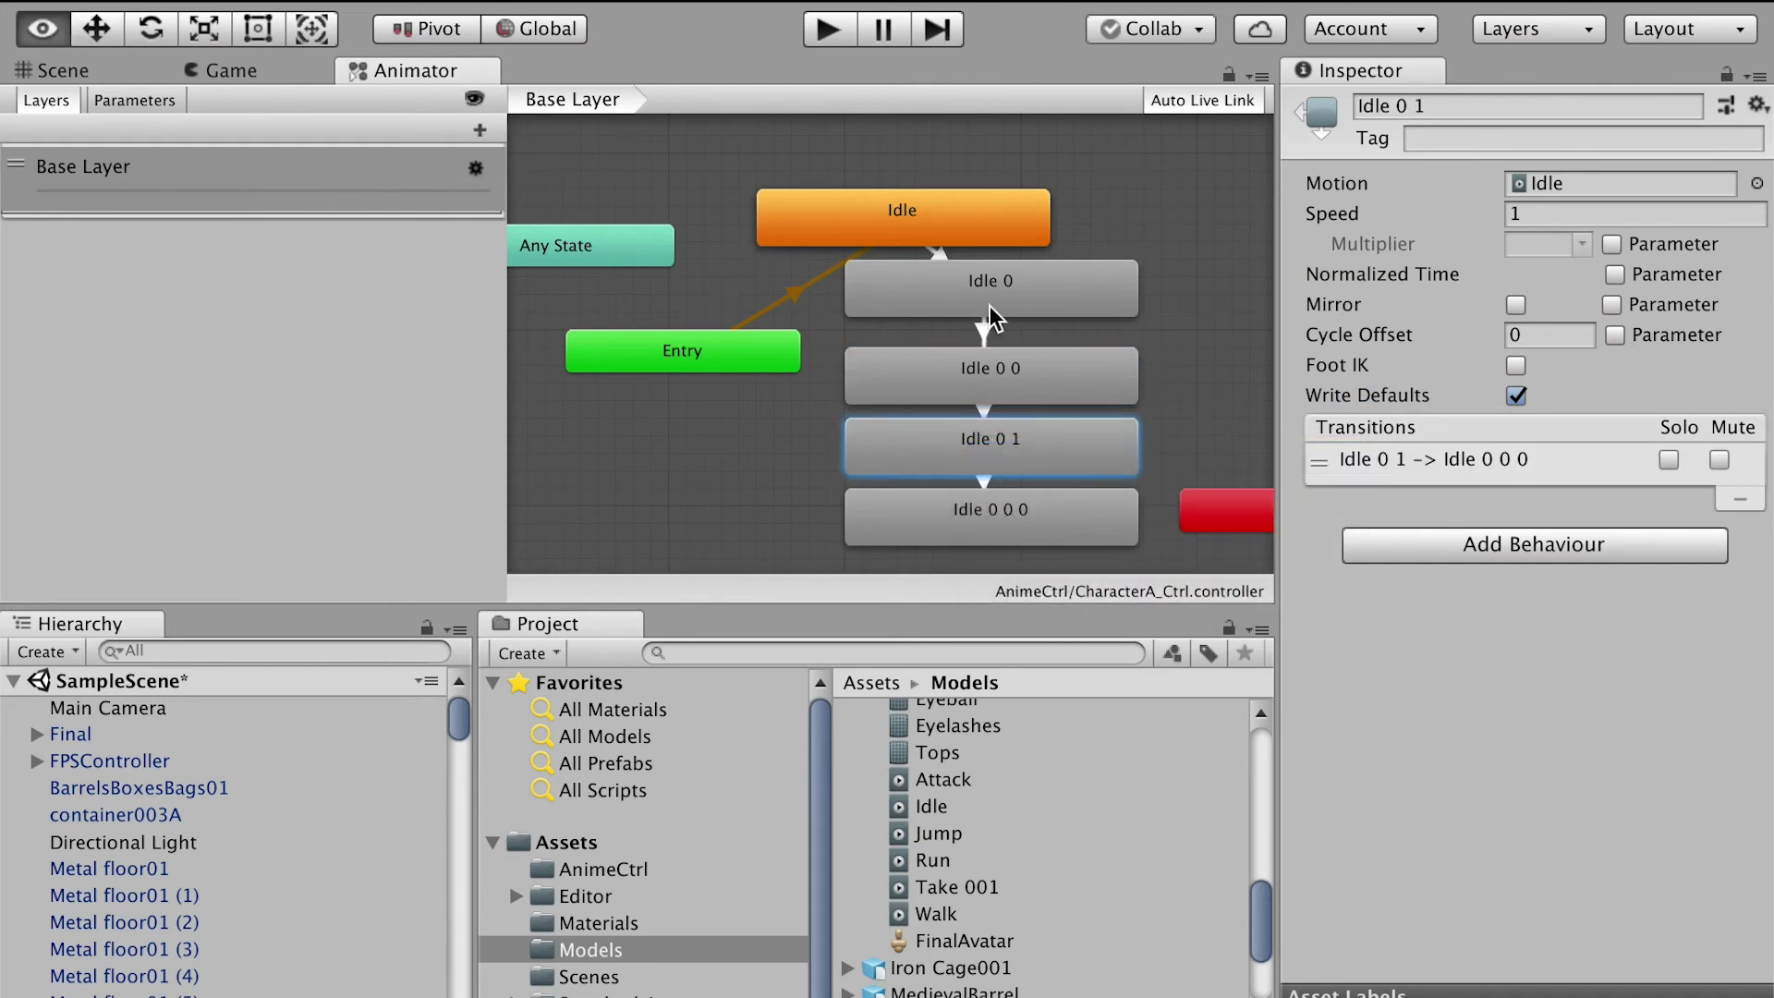
left_click_drag(1163, 184, 990, 162, "alt")
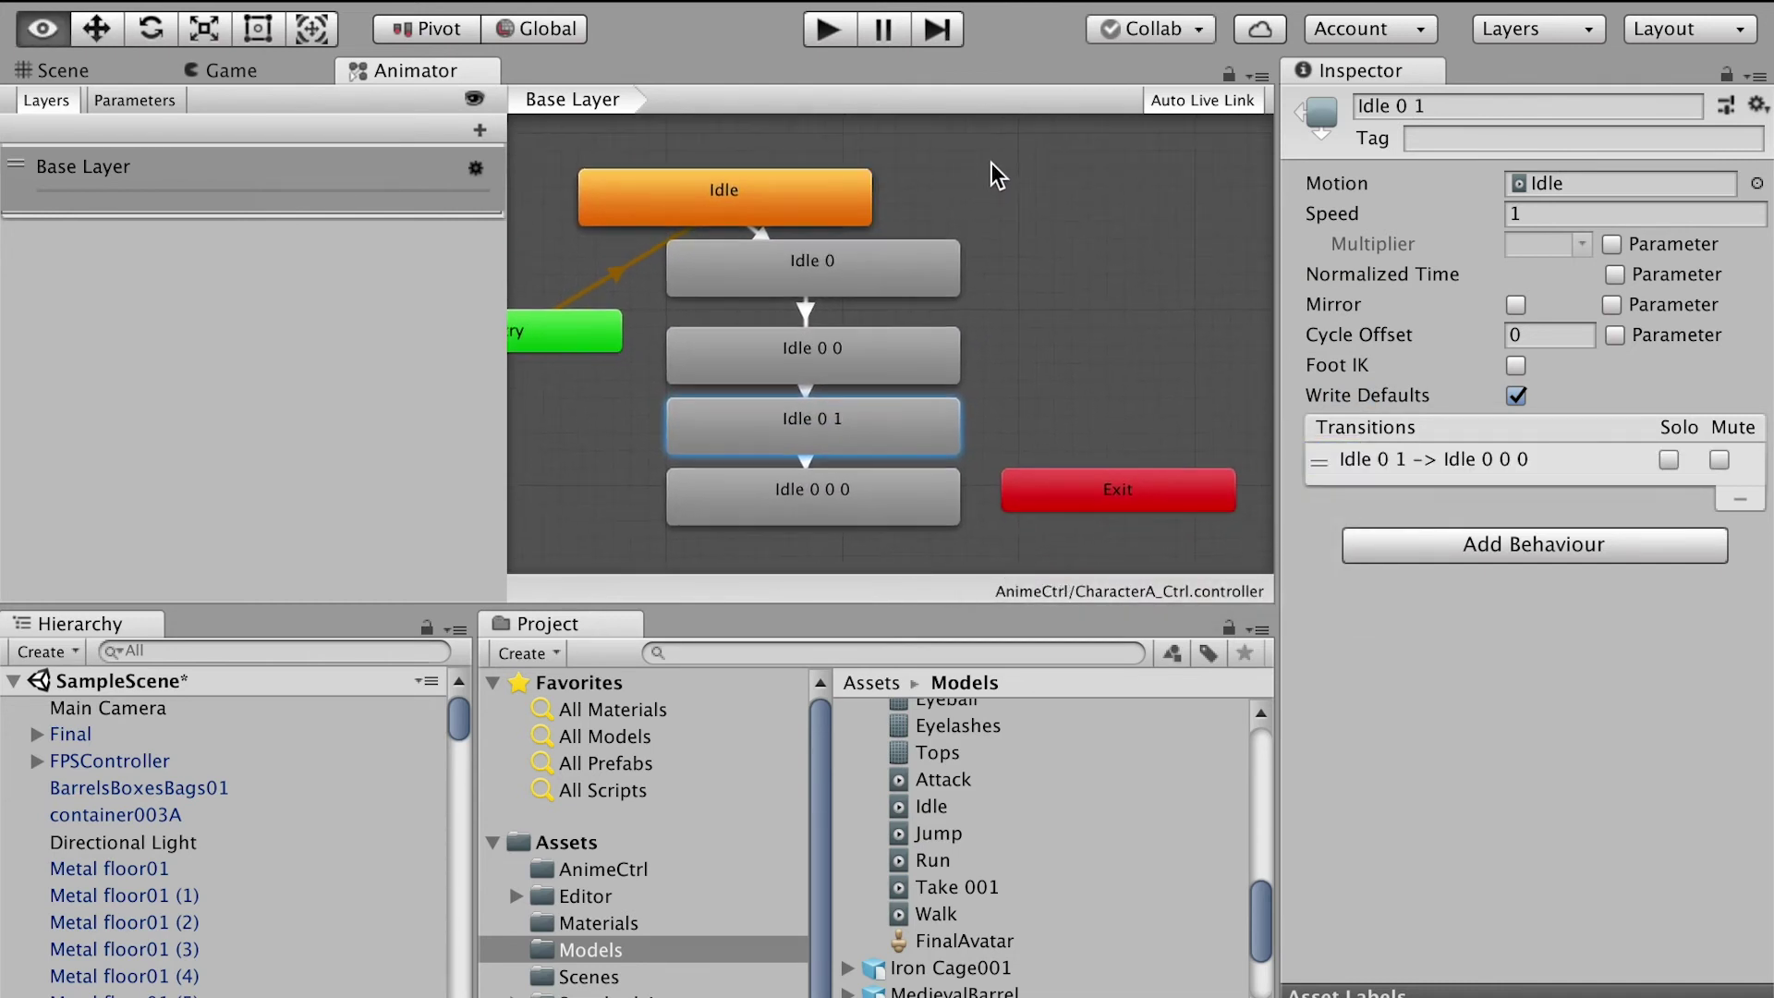
left_click_drag(1081, 473, 1184, 492)
left_click(862, 512)
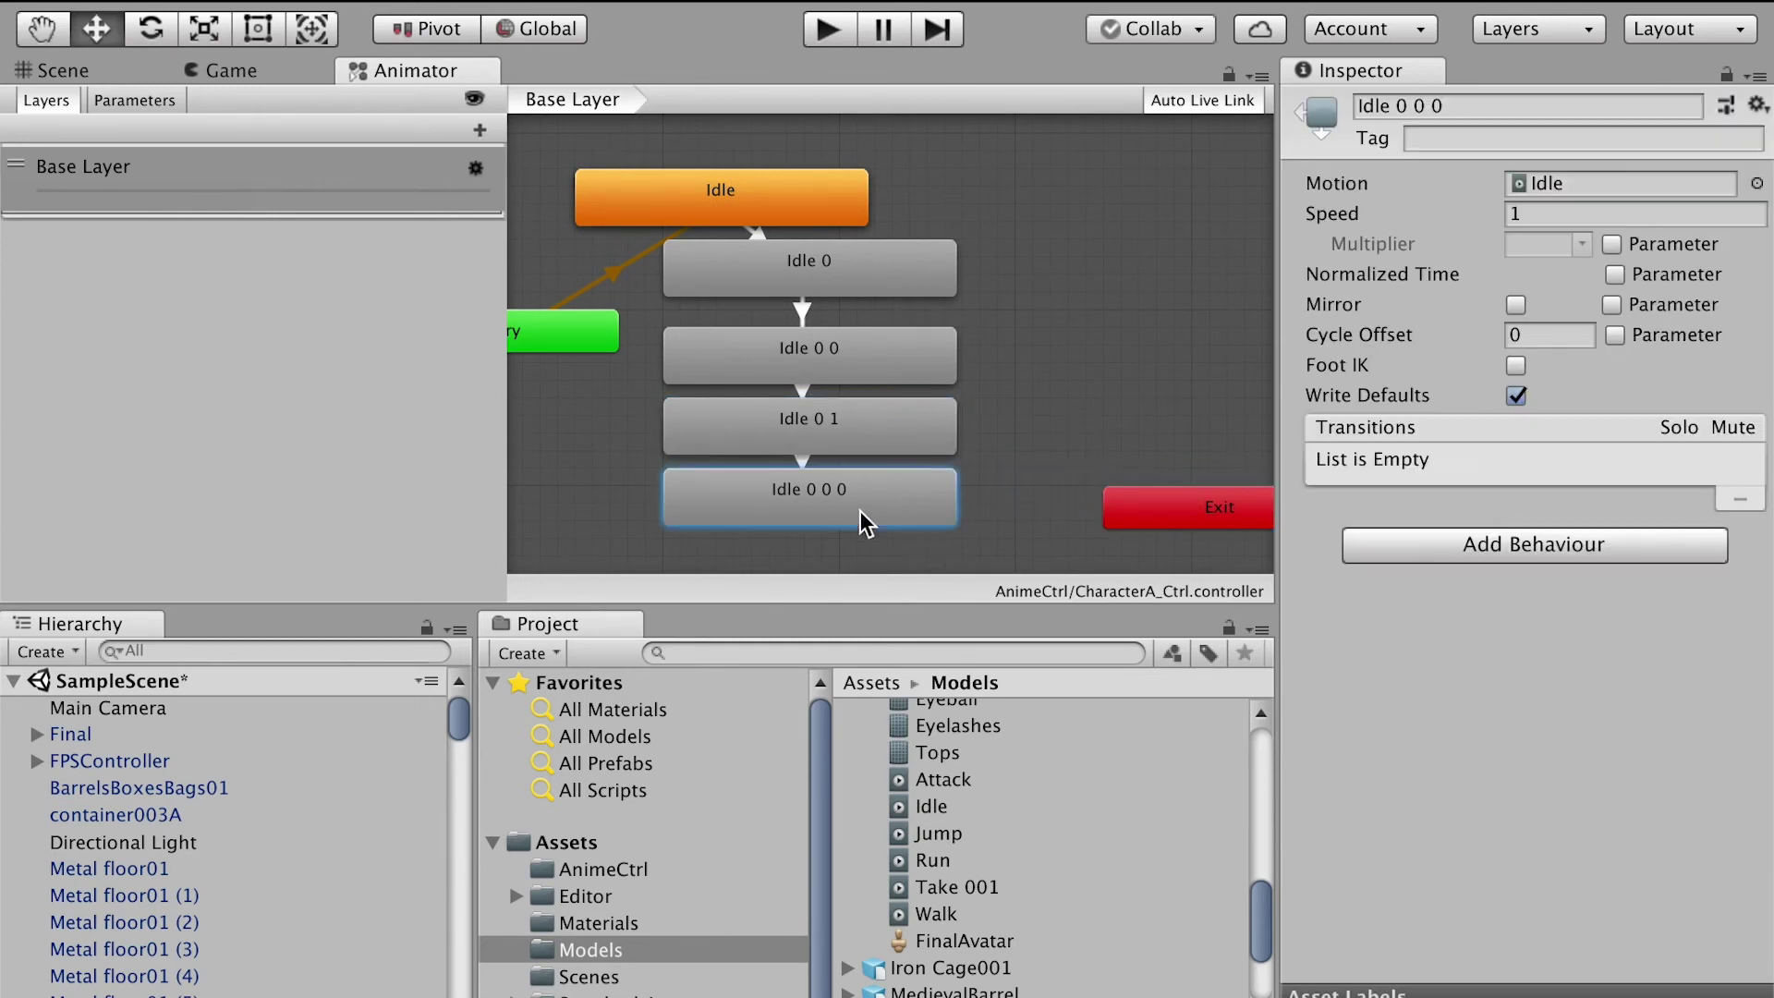
left_click(985, 469)
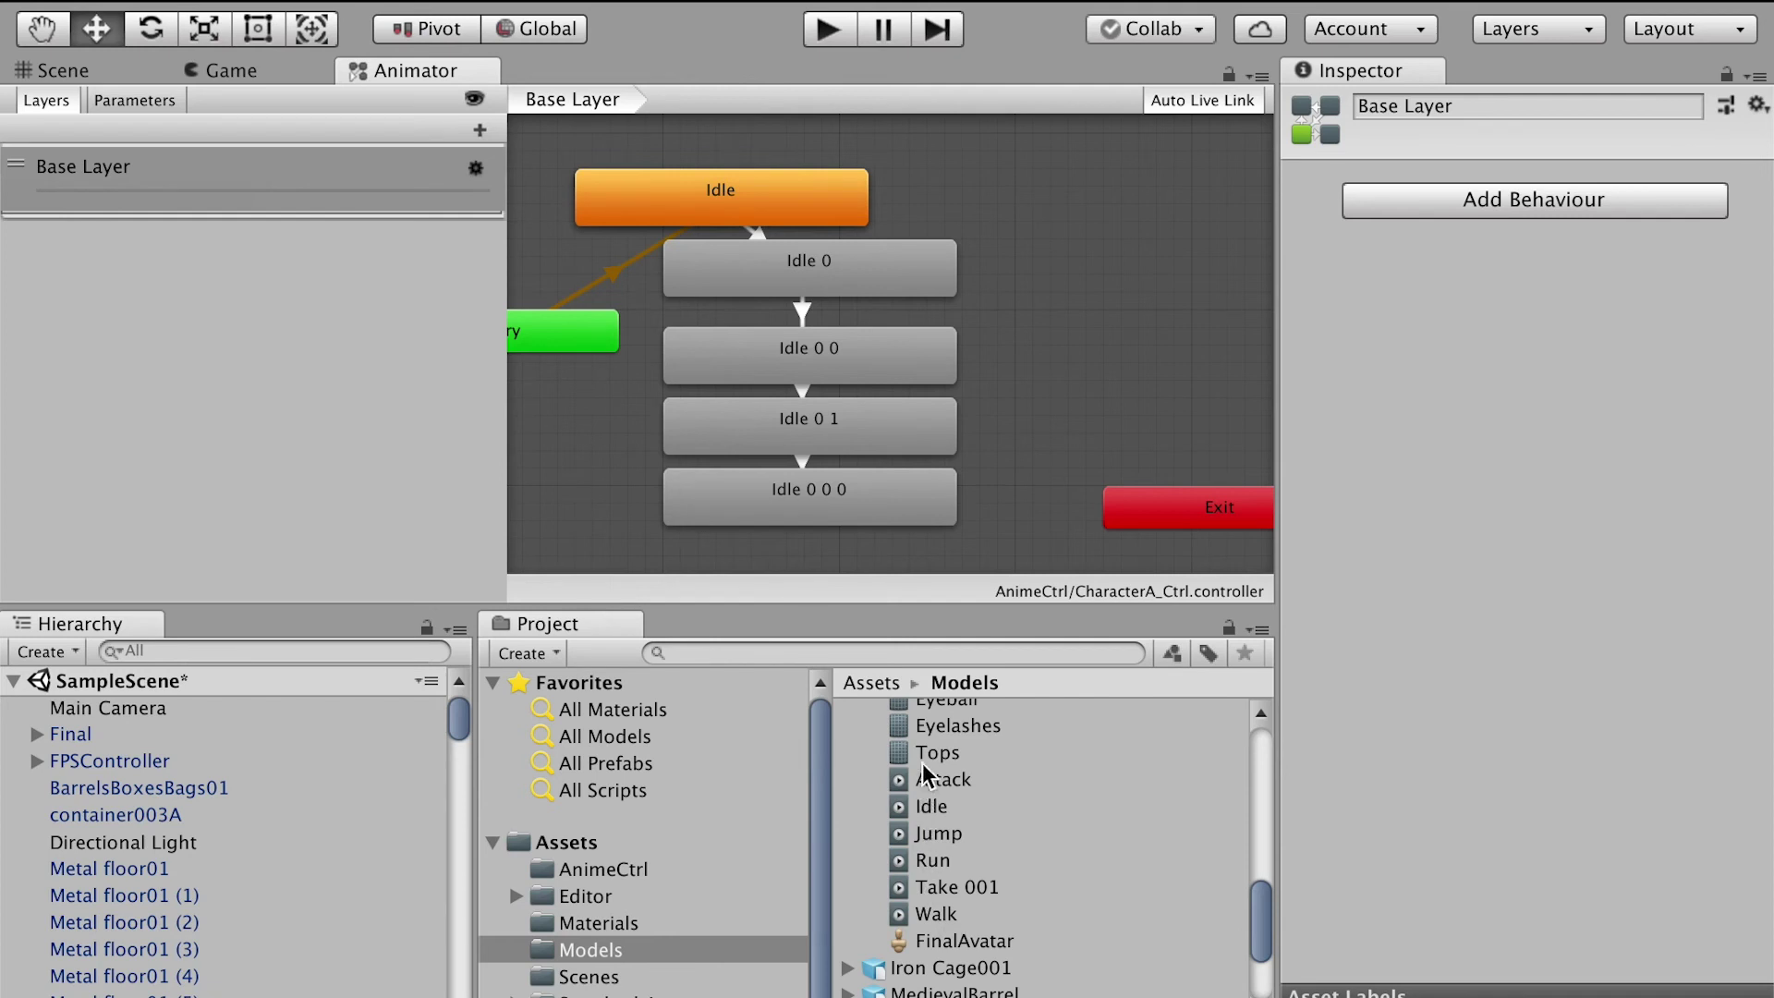
left_click_drag(931, 833, 1086, 434)
left_click_drag(1133, 495, 1207, 527)
left_click_drag(1129, 426, 1112, 453)
- Create a transition from Idle 0 0 0 to the Jump state
left_click(877, 507)
right_click(878, 507)
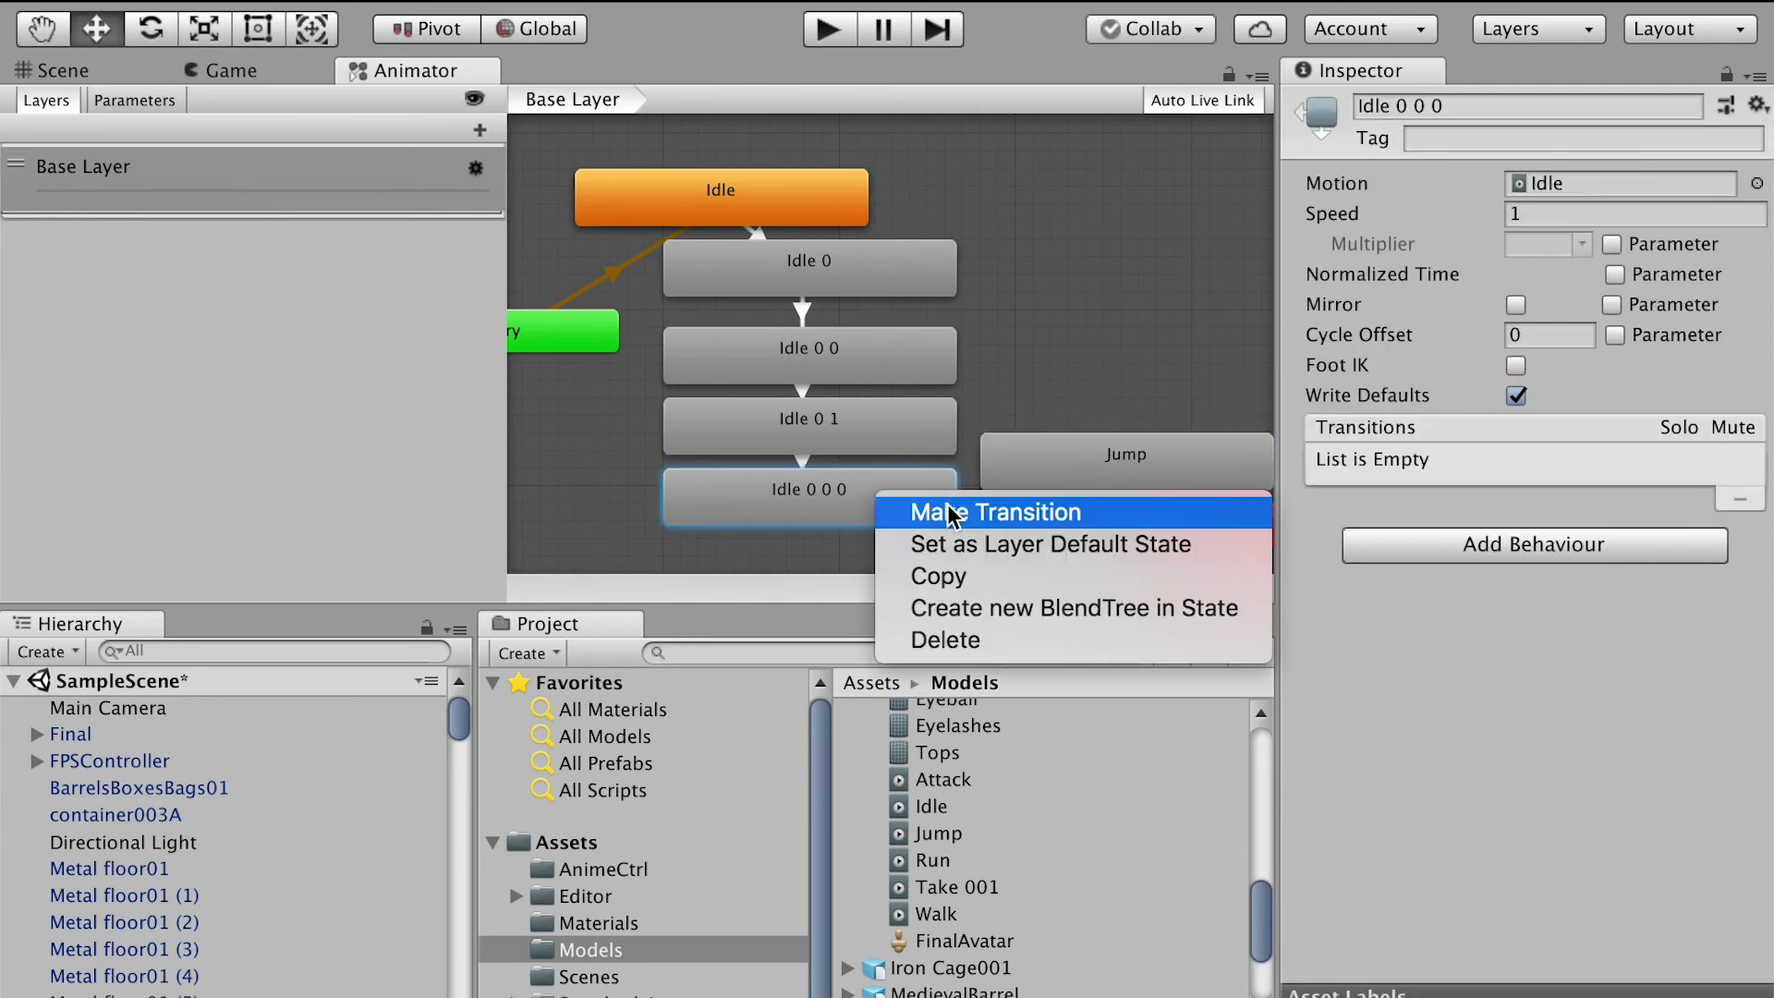
left_click(924, 507)
left_click(1048, 472)
- Duplicate the Jump state, stack the two Jump states vertically and create a transition from the lower Jump to Jump 0
left_click_drag(1056, 471, 1061, 388)
key("ctrl+d")
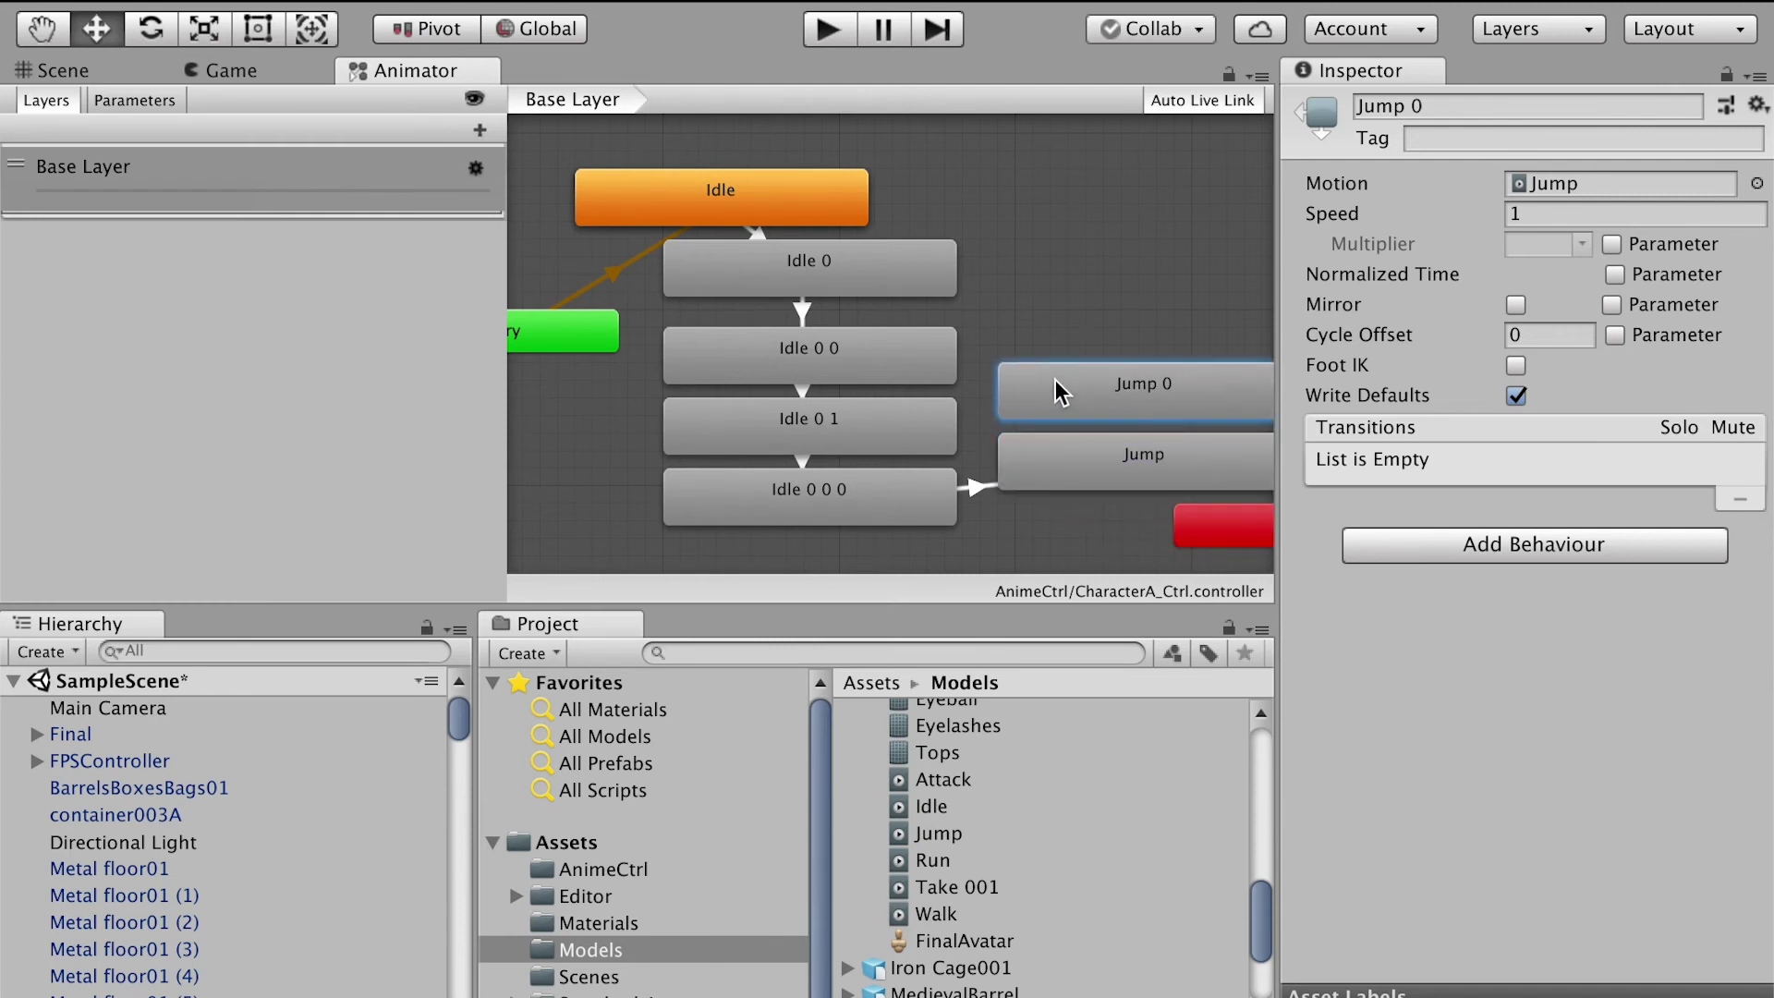
right_click(1065, 456)
left_click(1090, 465)
left_click(1116, 399)
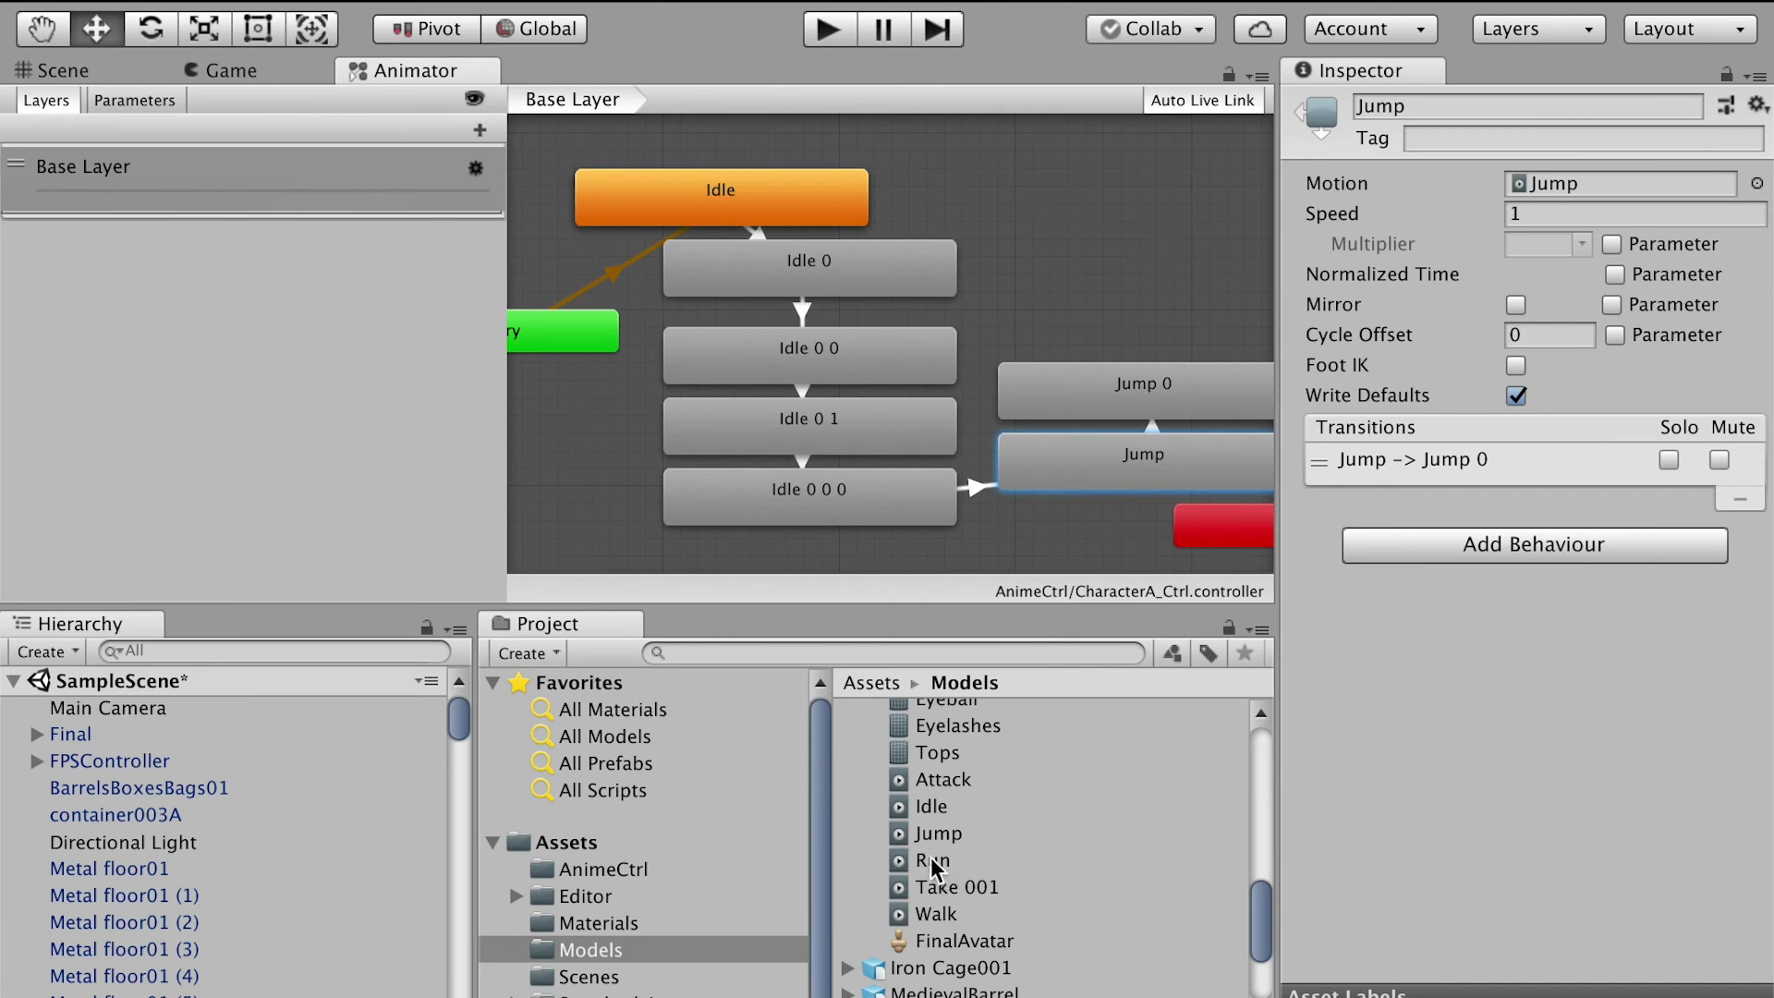
- Add the Run clip as a state above Jump 0 and create a transition from Jump 0 to Run
scroll(933, 859, "up", 1)
left_click_drag(933, 887, 1022, 366)
left_click(1062, 308)
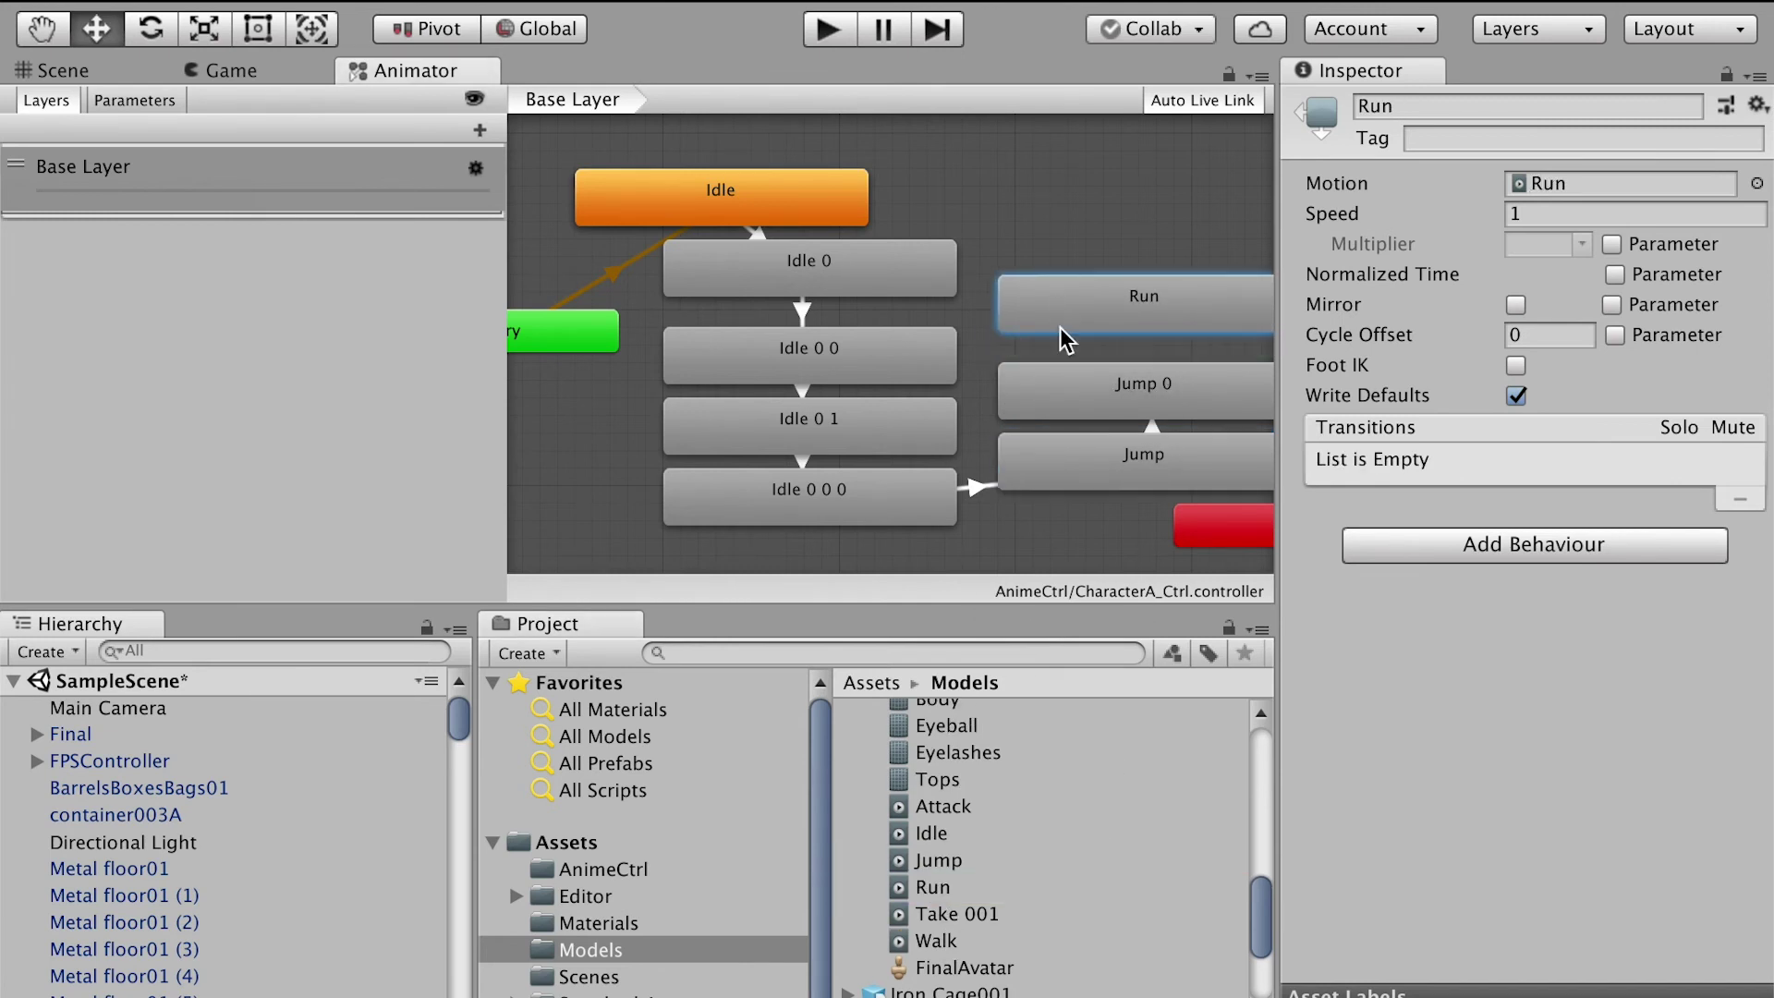
left_click(1067, 382)
right_click(1072, 379)
left_click(1116, 382)
left_click(1109, 319)
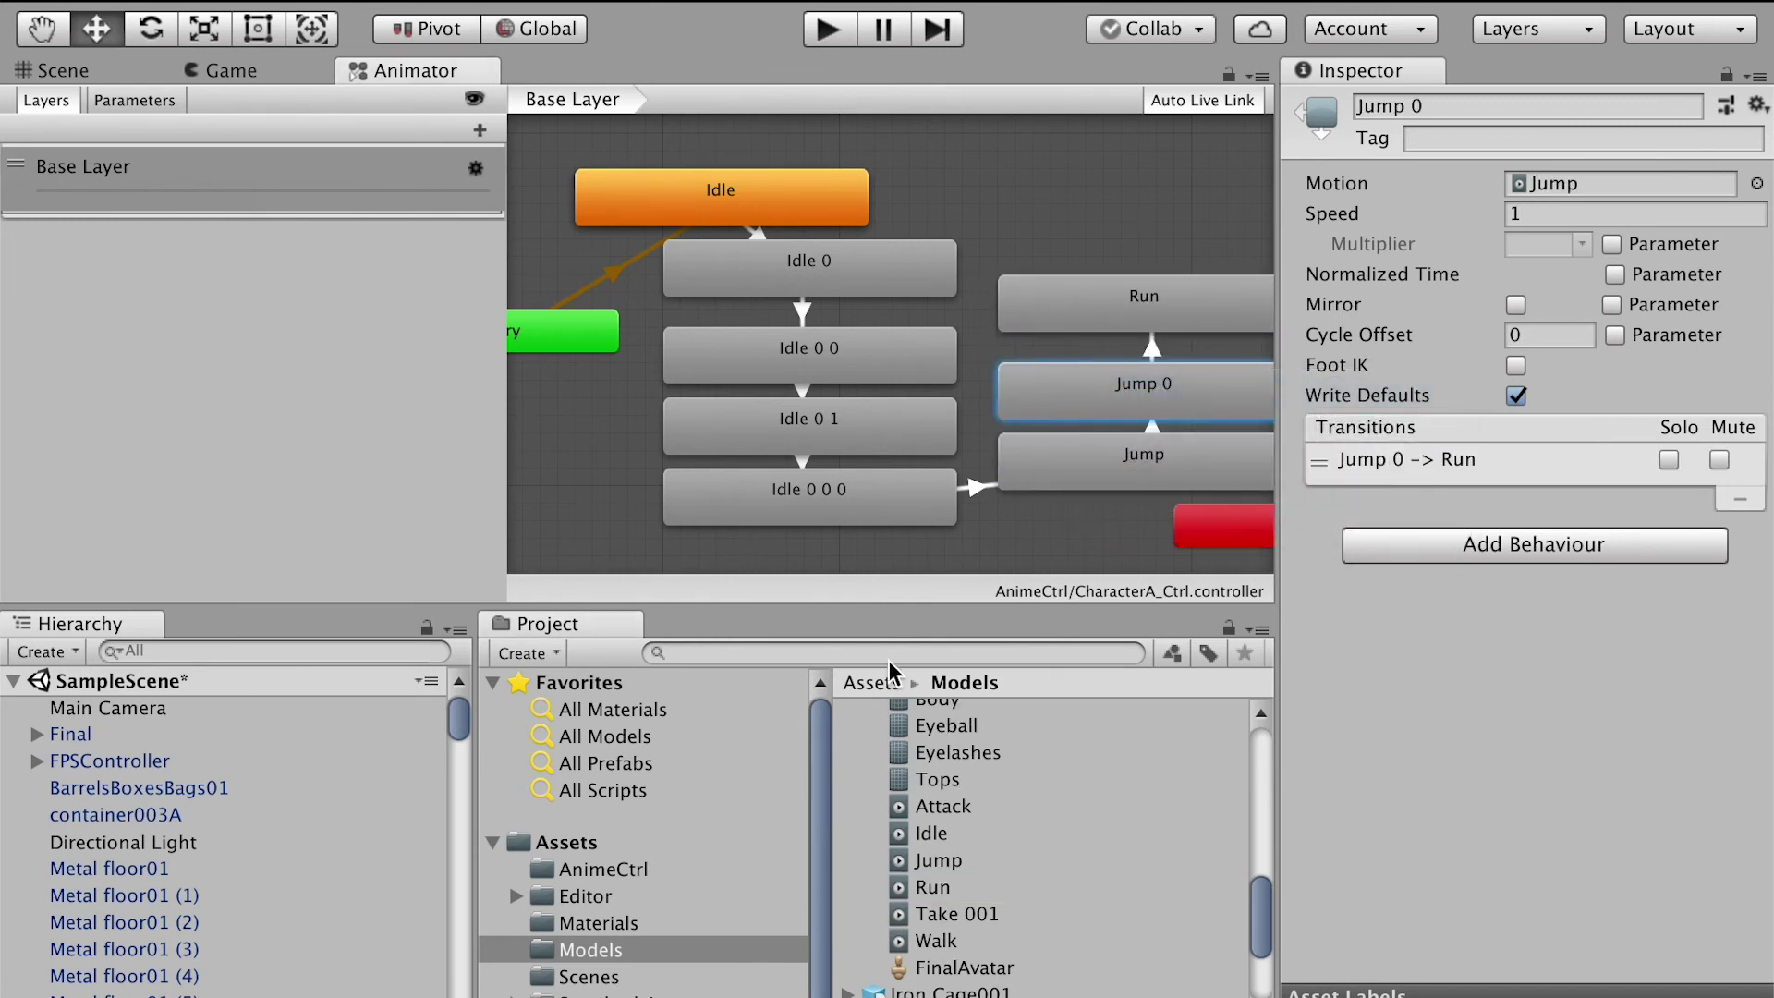
- Add the Walk clip as a state above Run and create a transition from Run to Walk
left_click_drag(936, 943, 1049, 246)
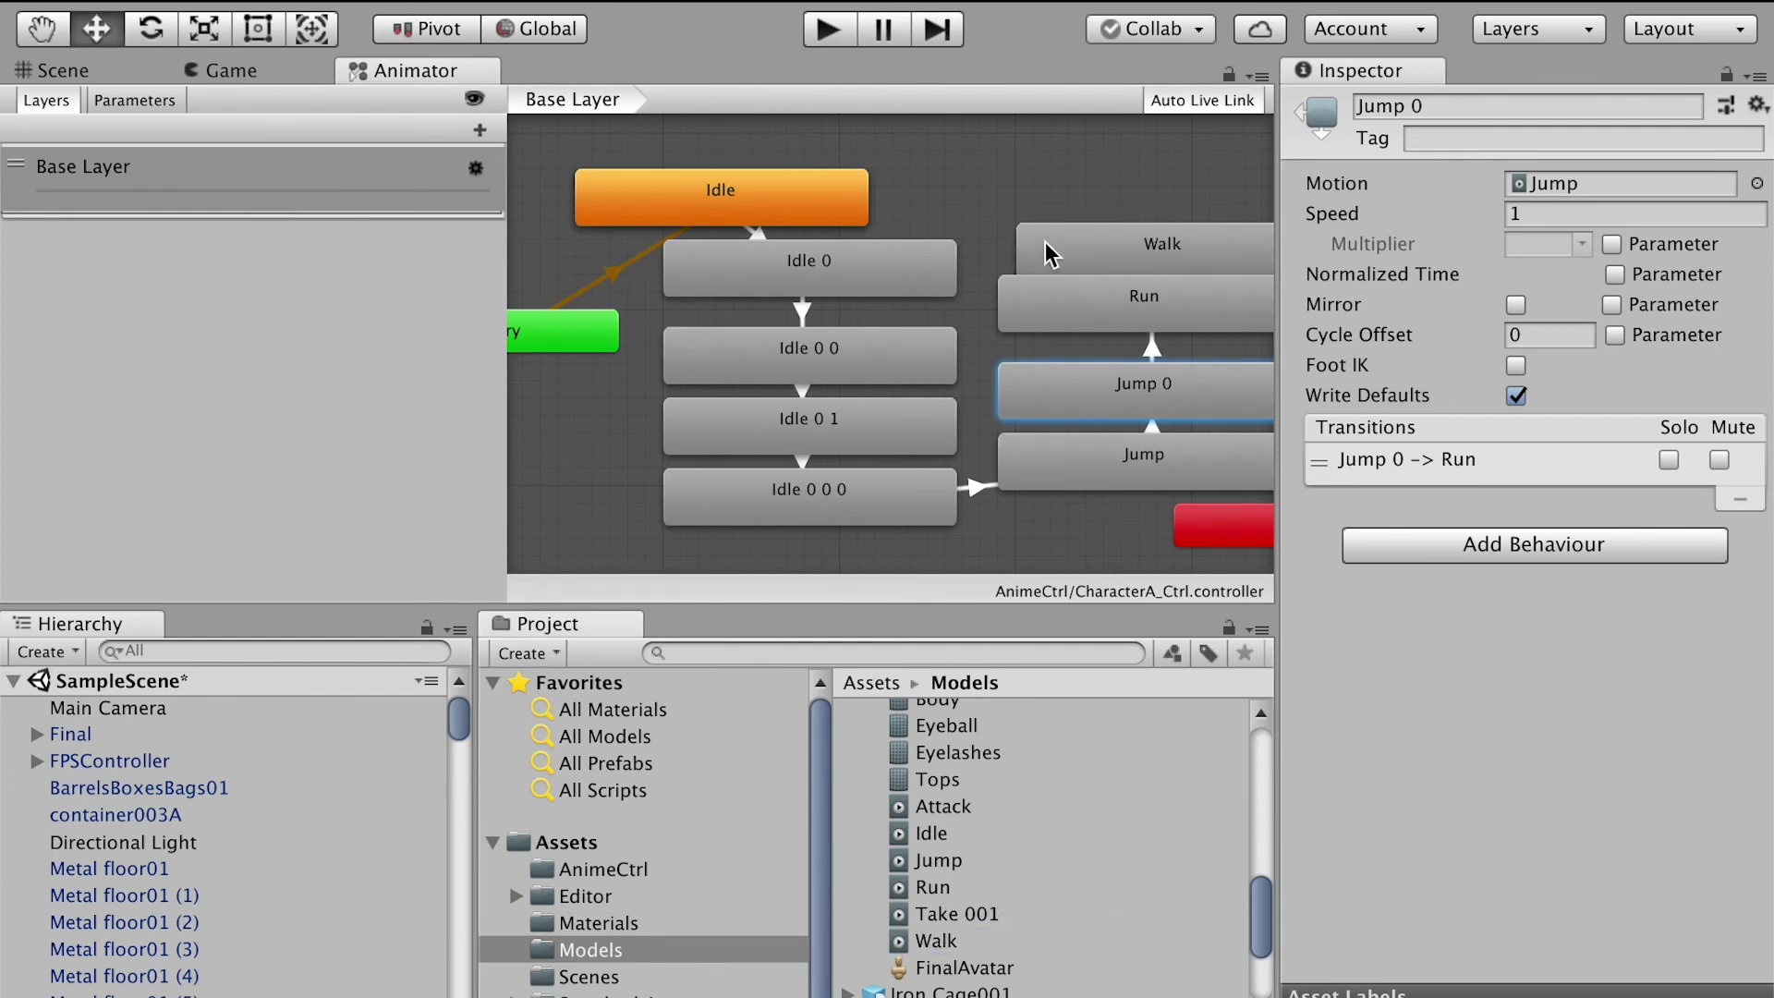
left_click(1100, 282)
right_click(1072, 285)
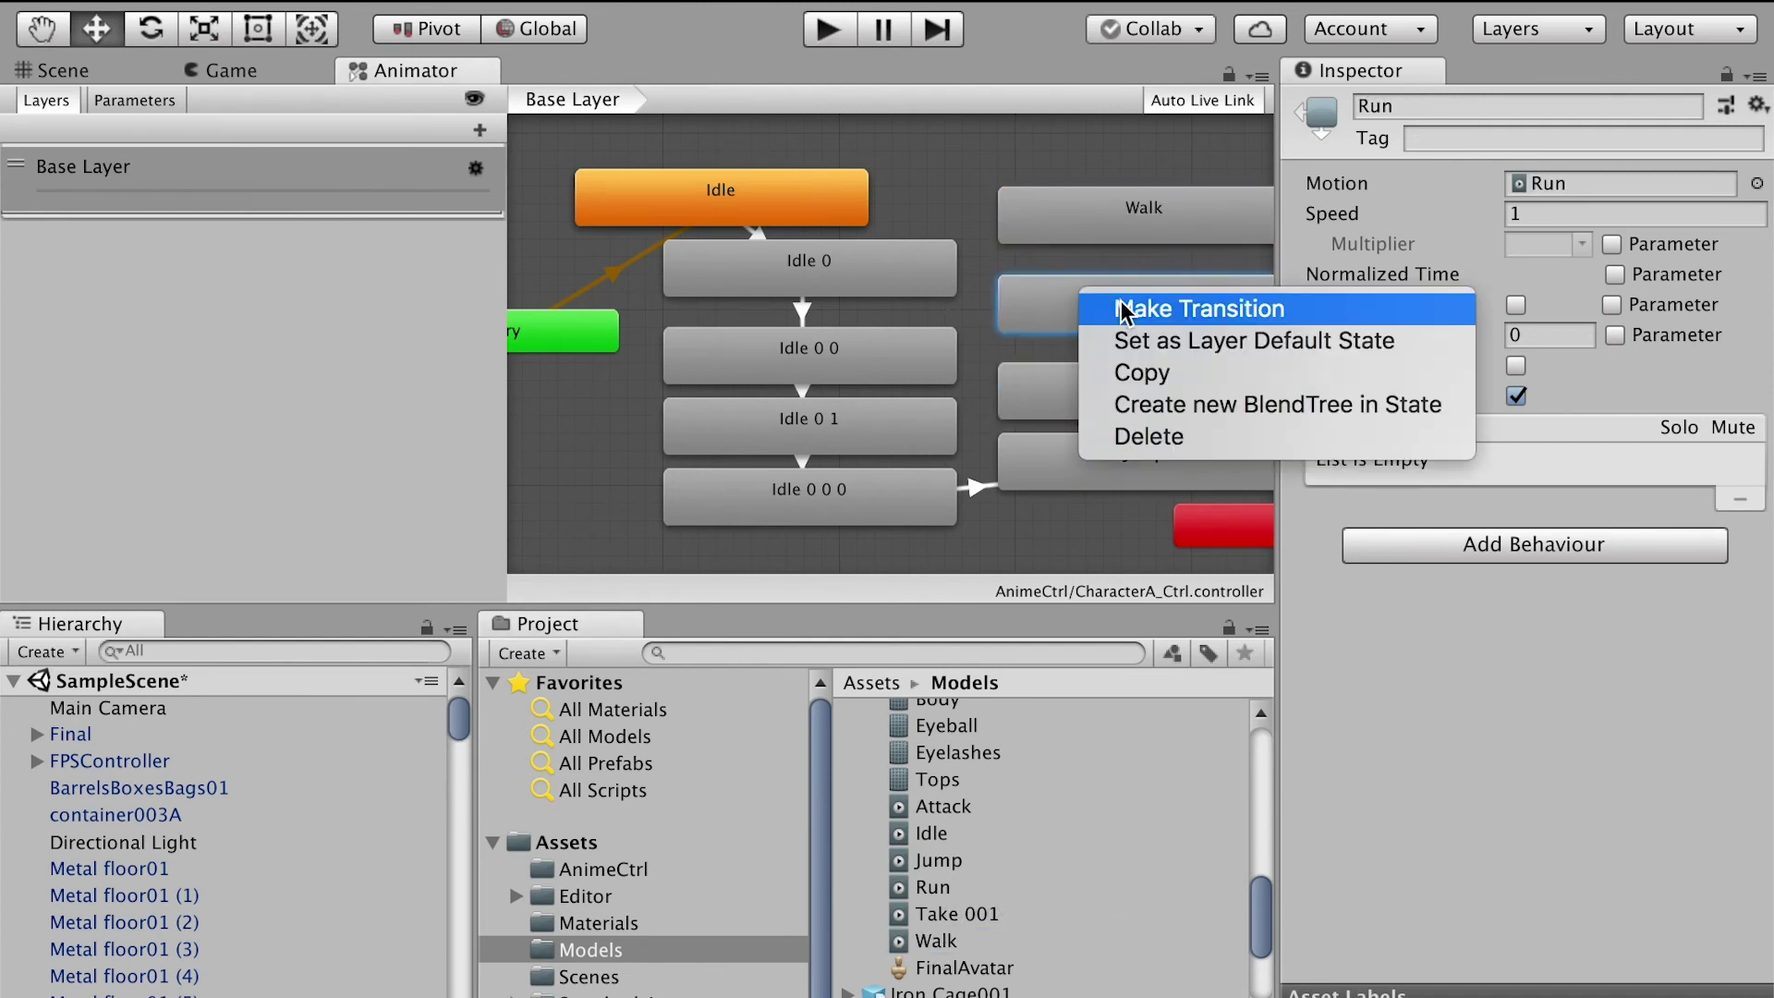
left_click(1120, 305)
left_click(1105, 232)
- Move the Exit node above the Walk state and create a transition from Walk to Exit
left_click_drag(1229, 522, 1033, 136)
left_click(1026, 209)
right_click(1064, 207)
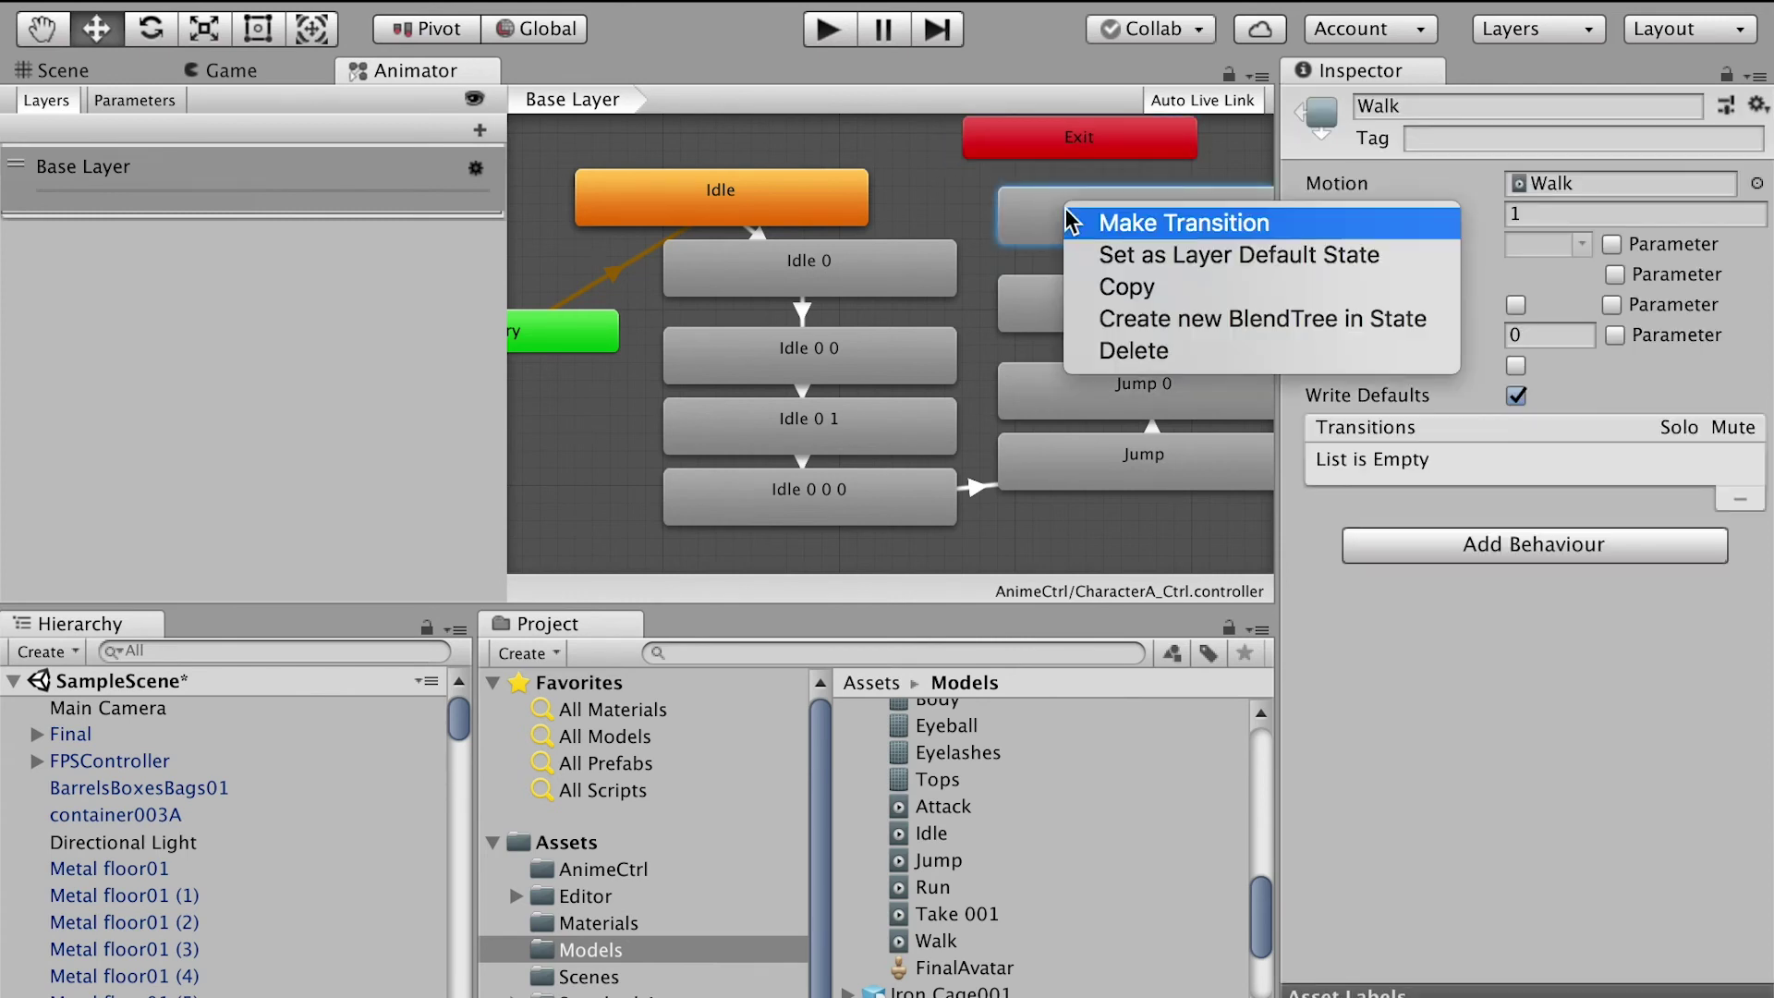
left_click(1076, 150)
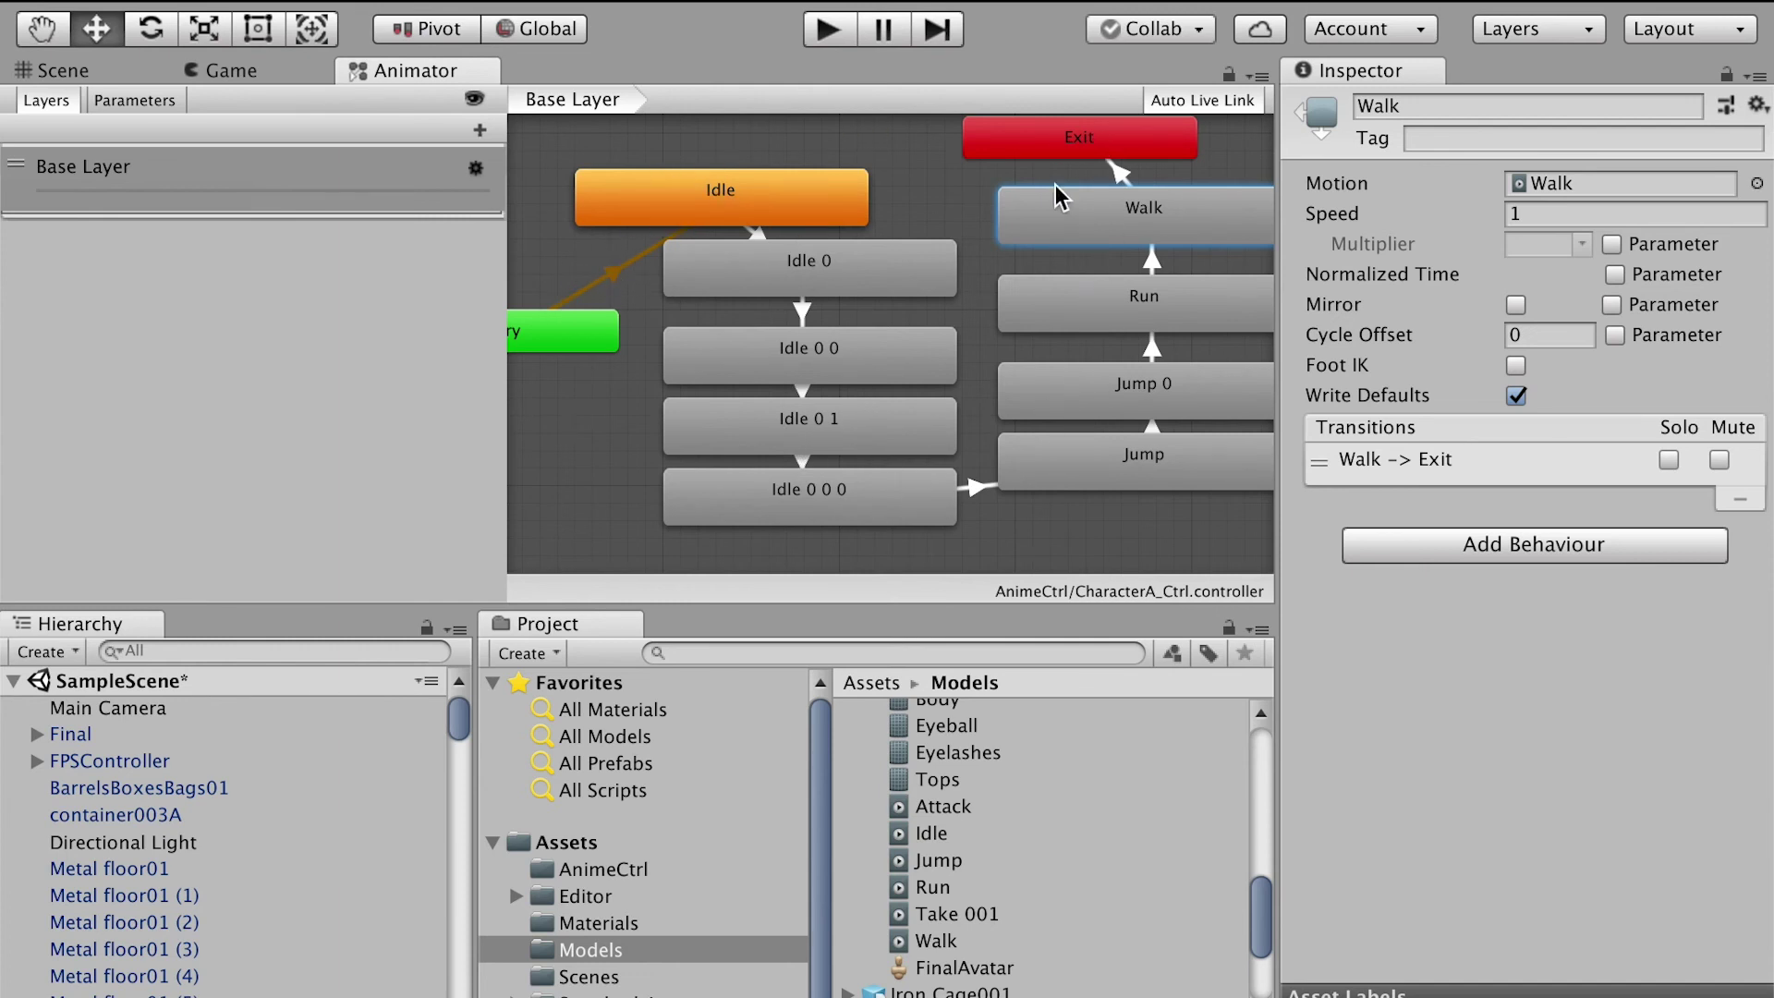
- Test the chained animations in play mode by moving around the character, return to the state graph and stop playback
left_click(827, 30)
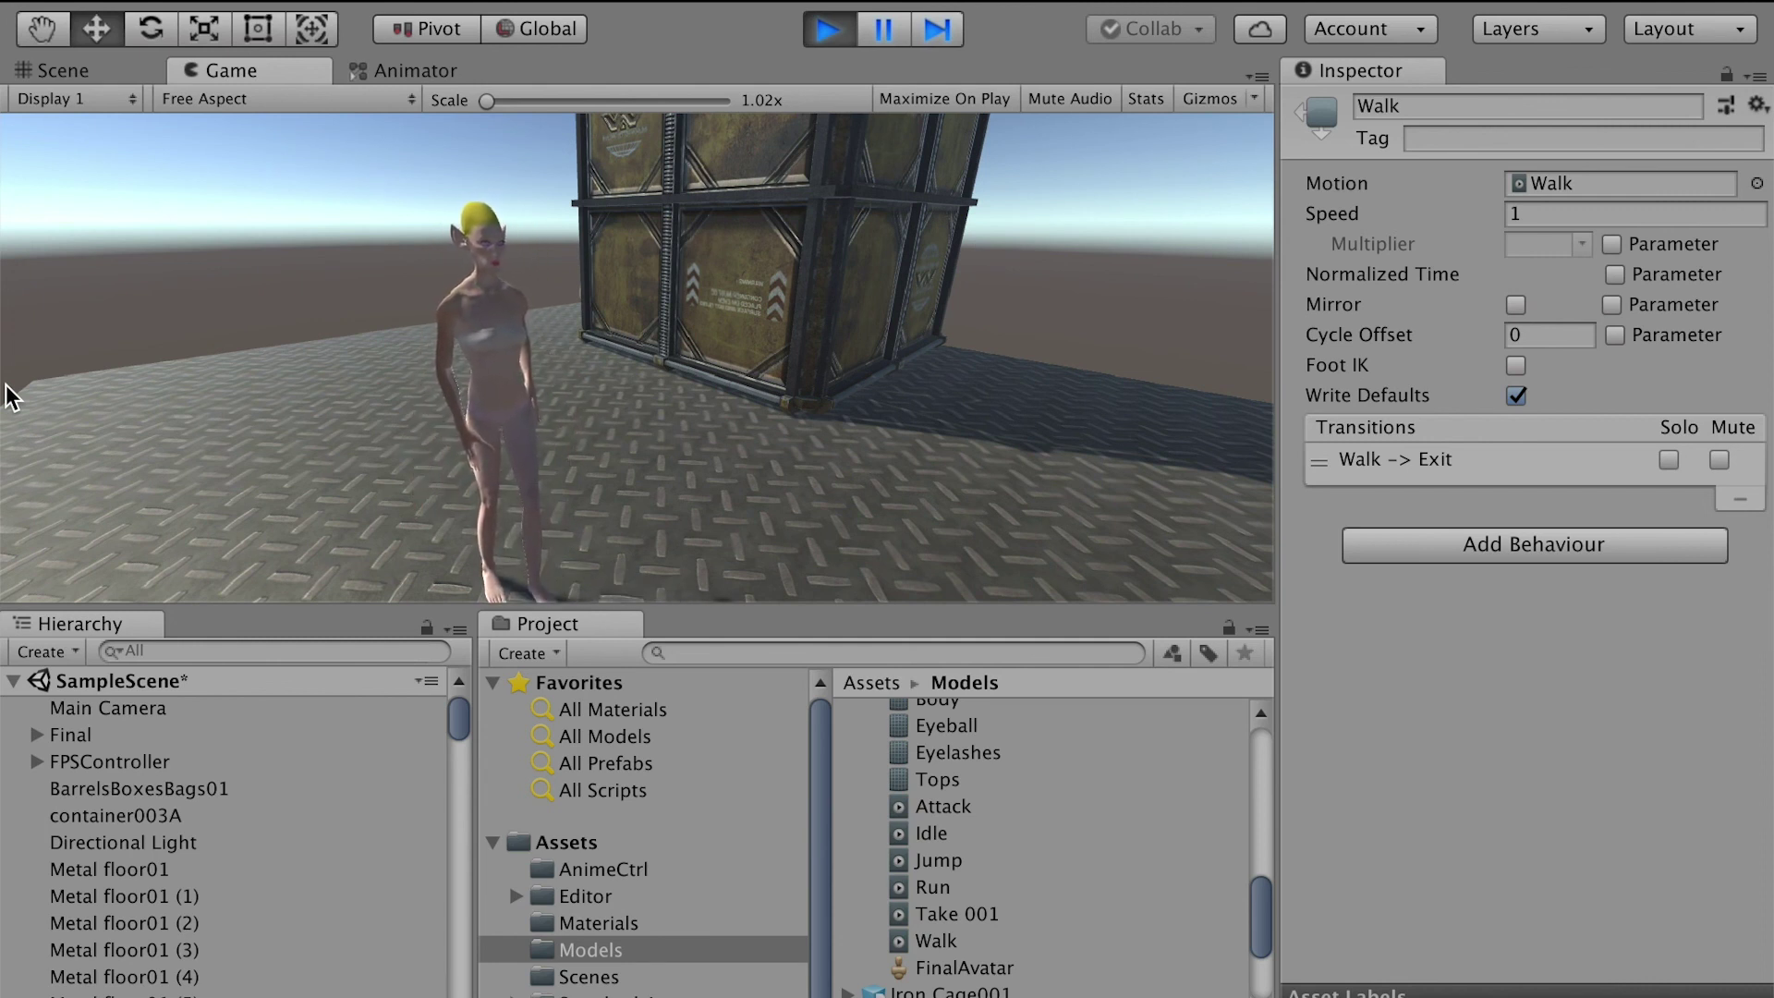
key("w")
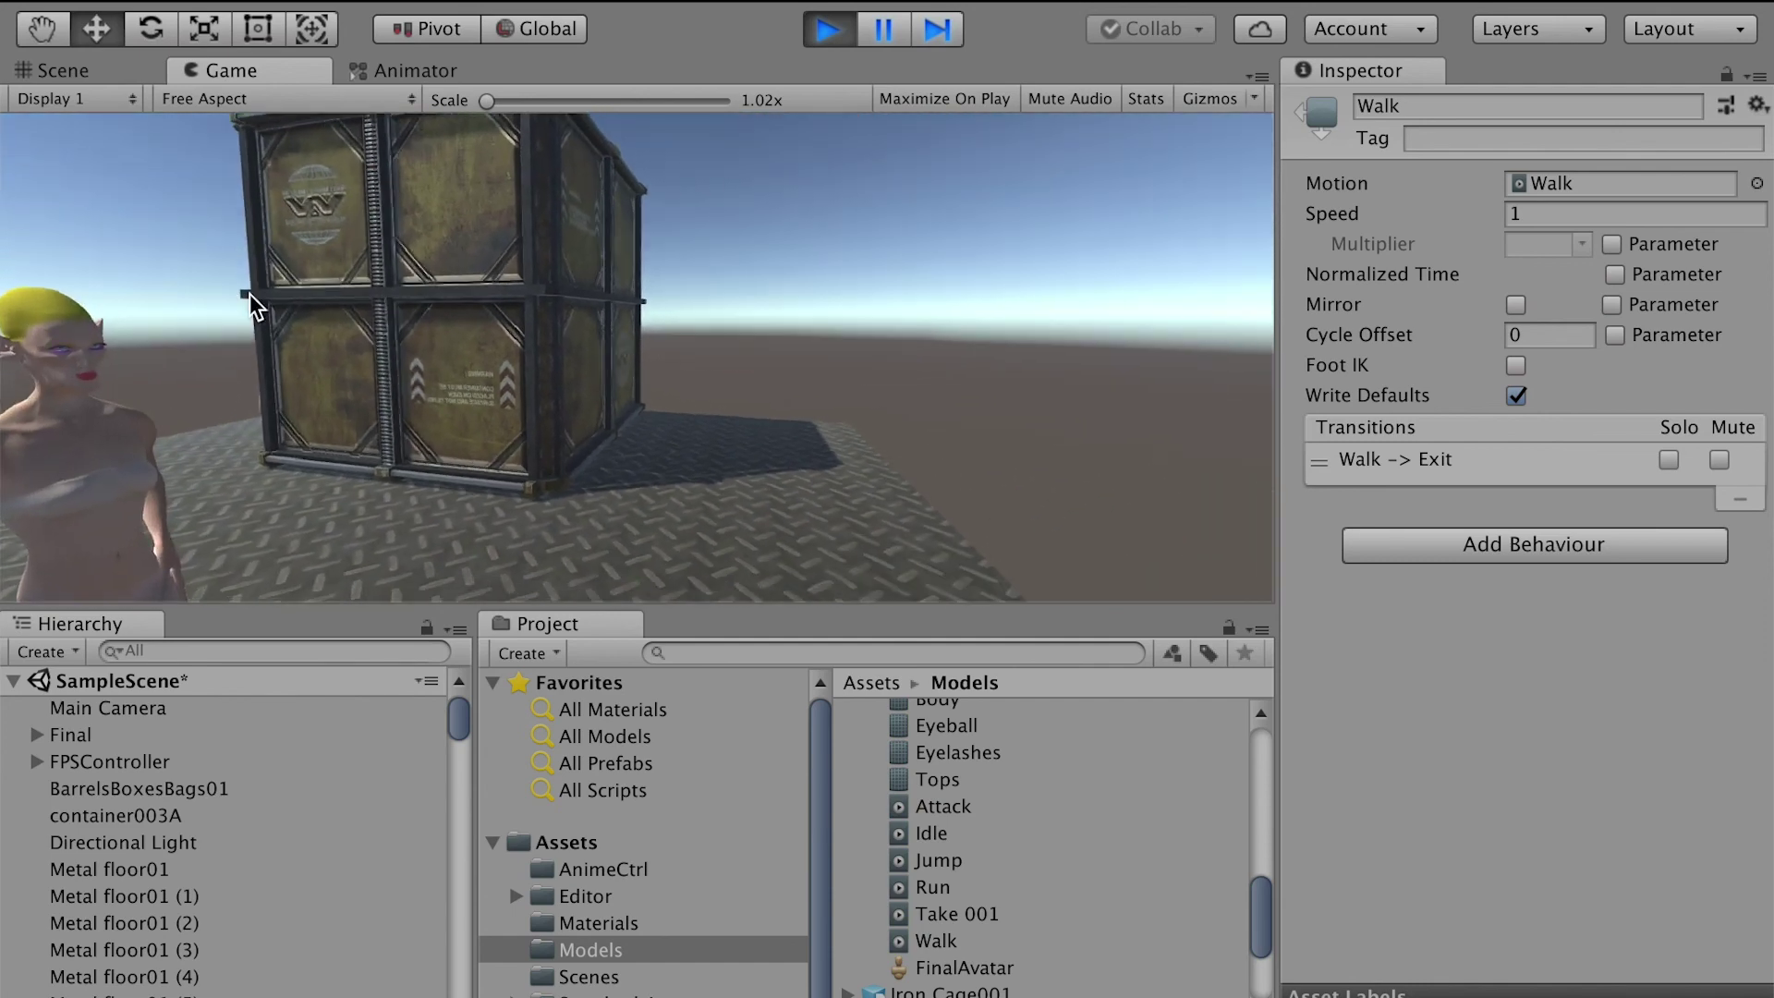
key("w")
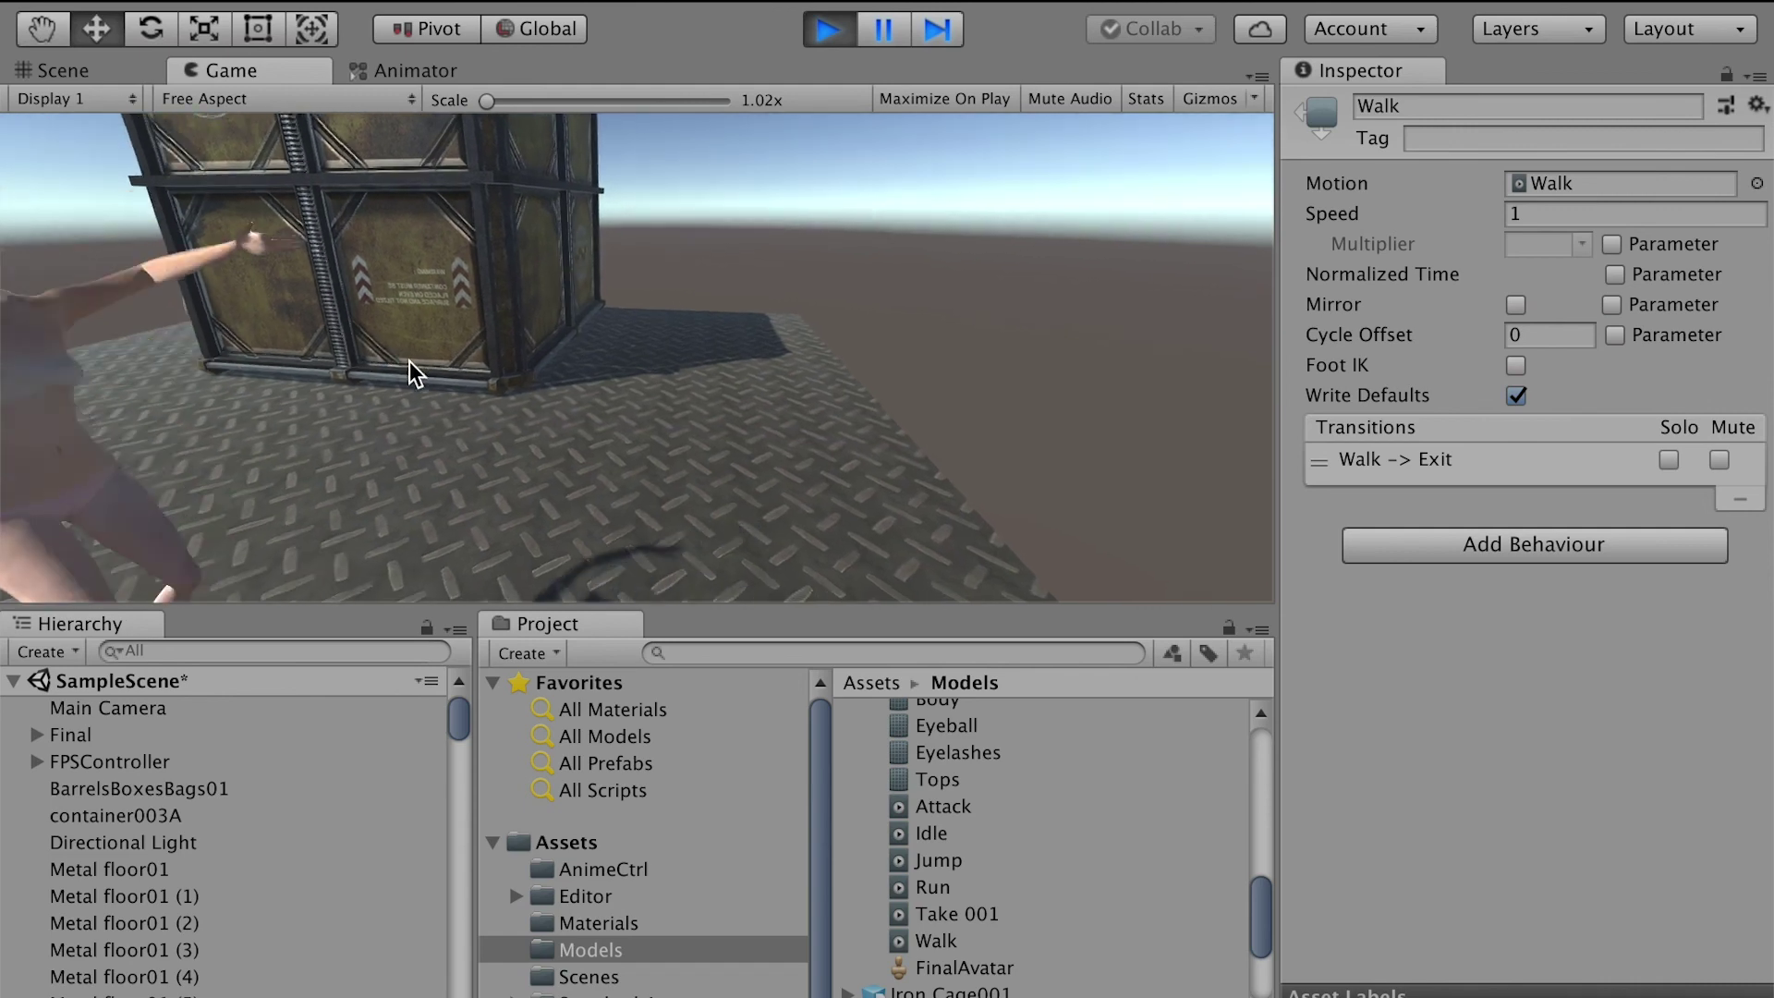
key("w")
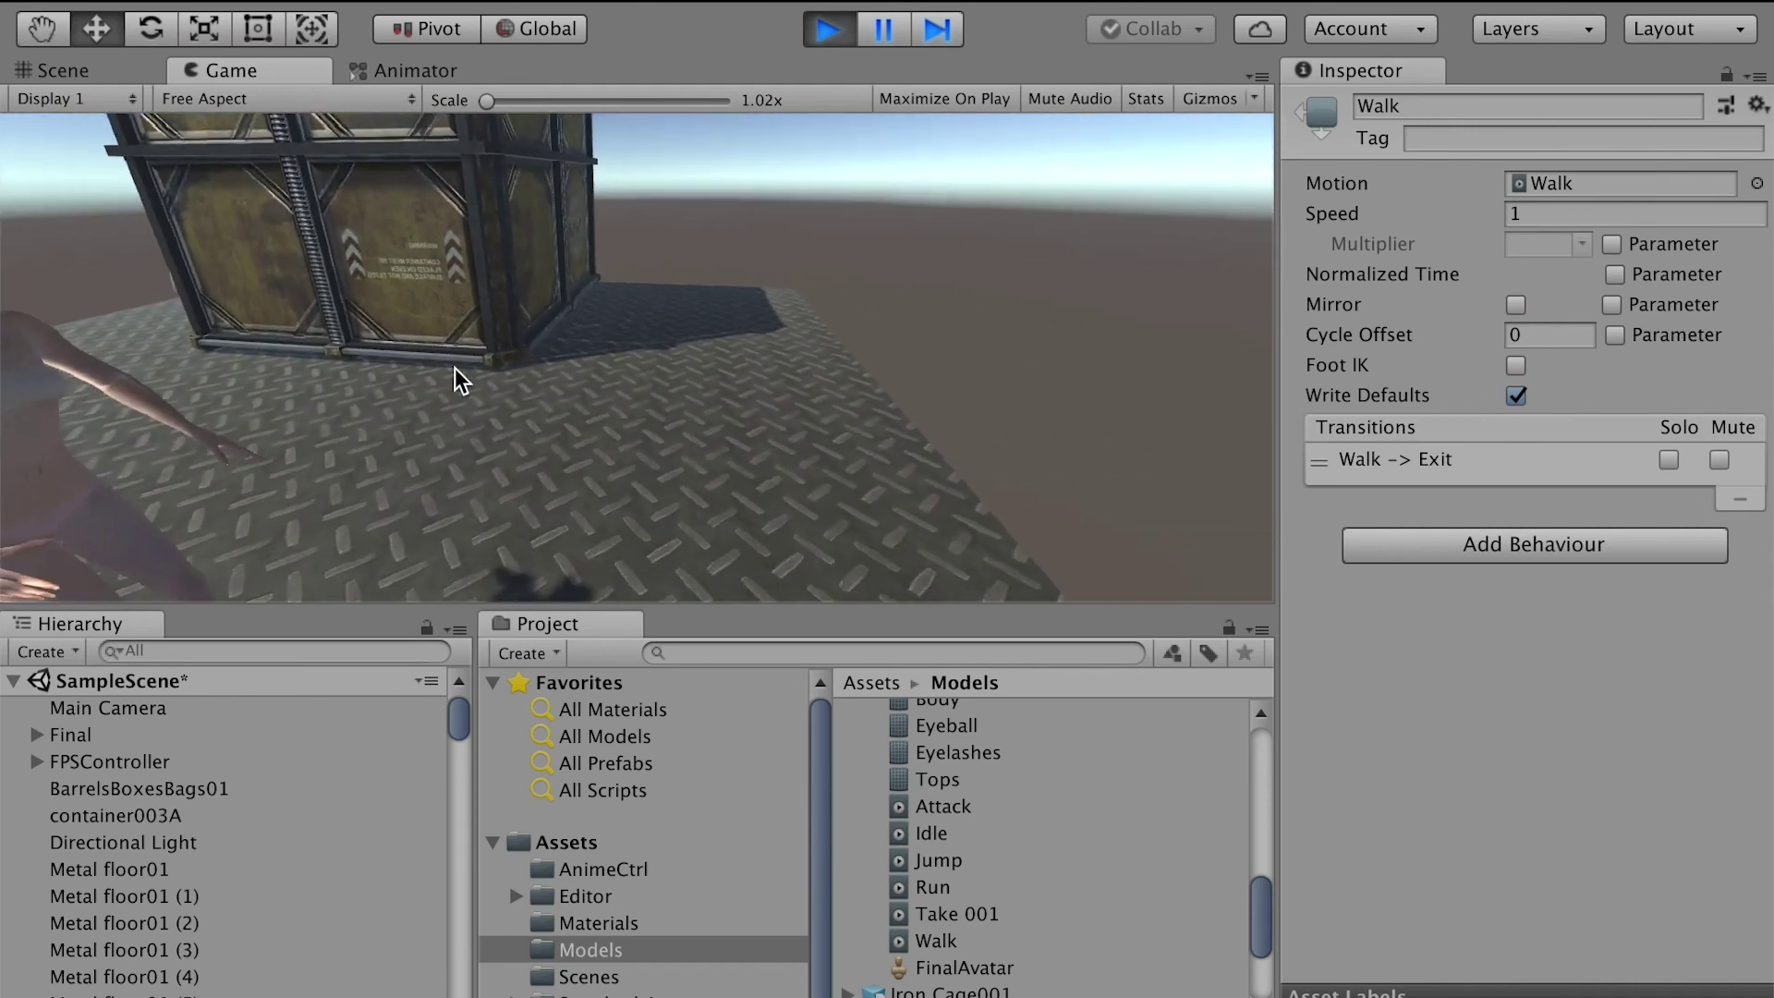
key("s")
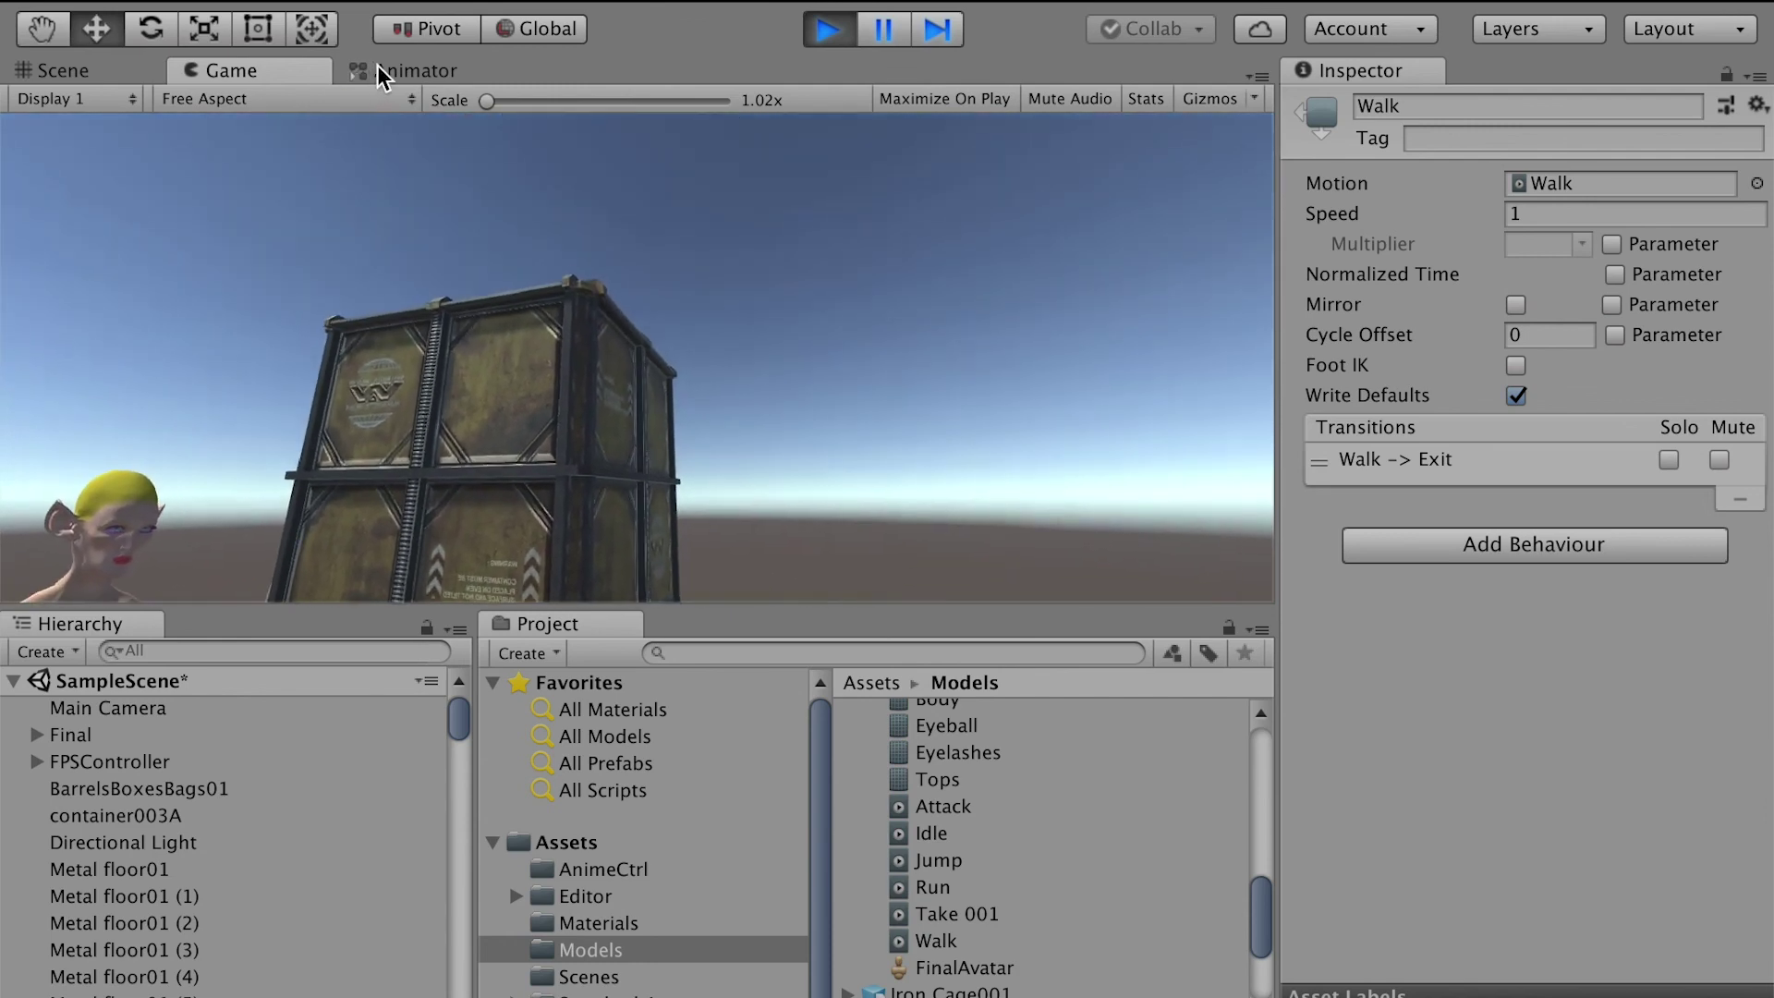
left_click(379, 69)
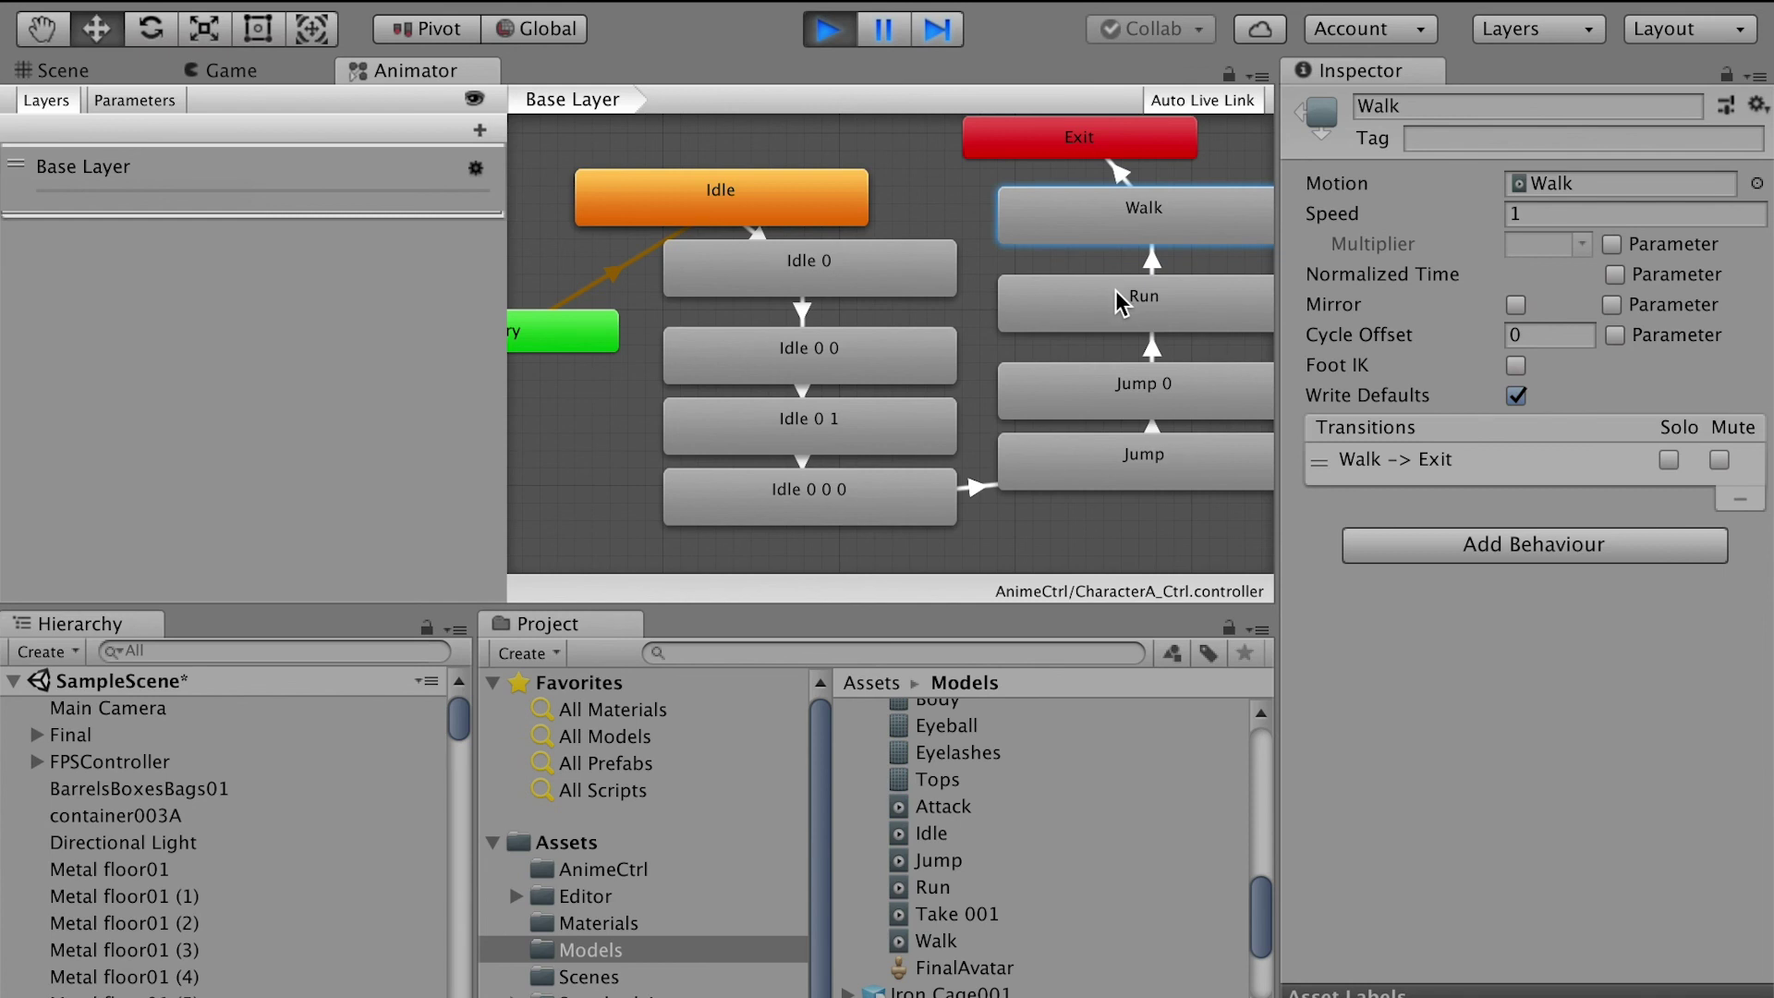
left_click(823, 35)
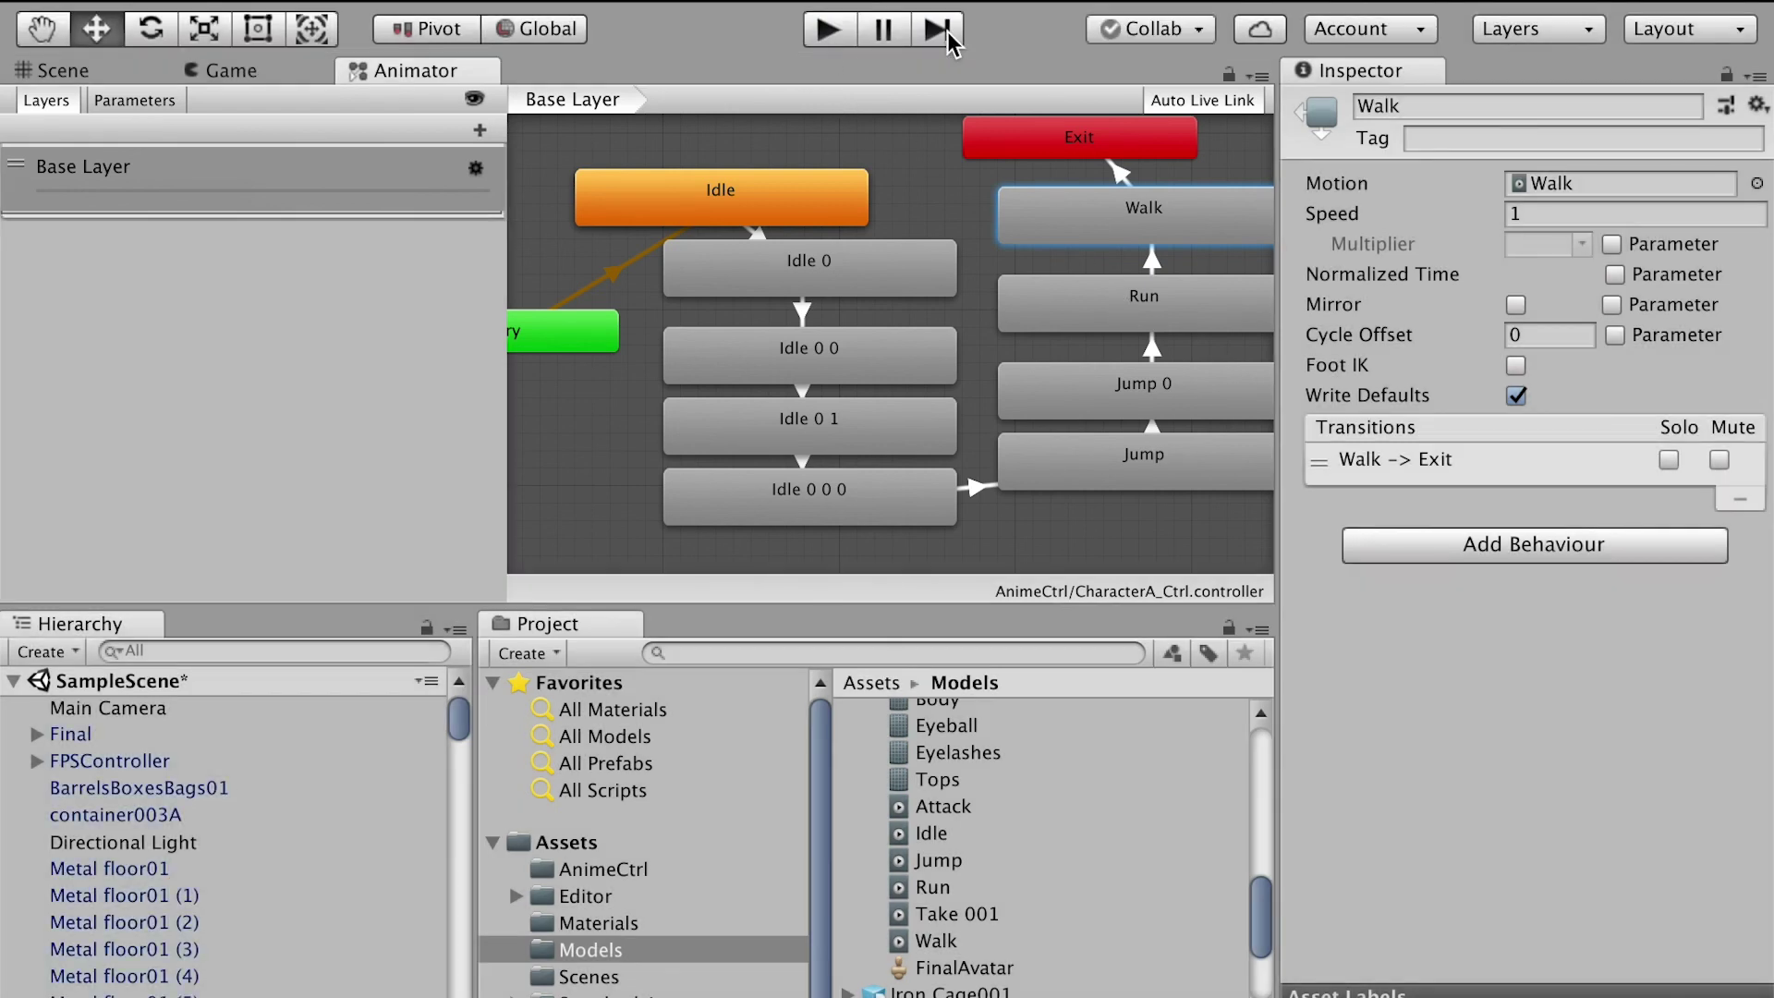